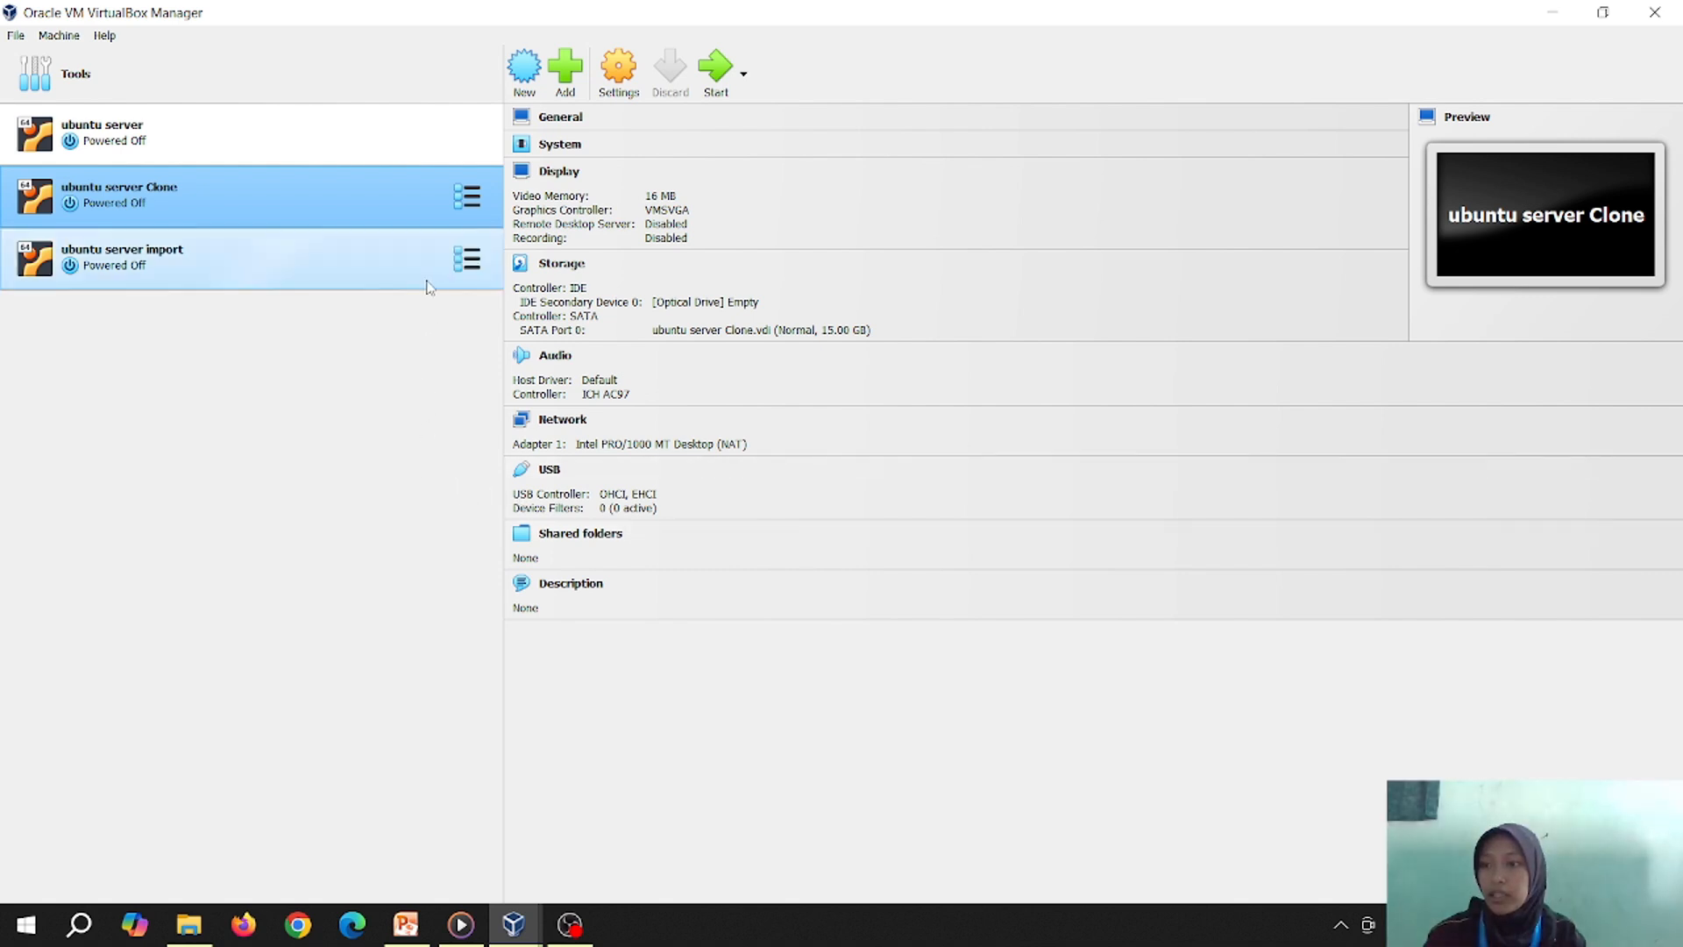
# Review ubuntu server Clone's network adapter MAC address and advanced options, then close its settings
pyautogui.rightClick(372, 183)
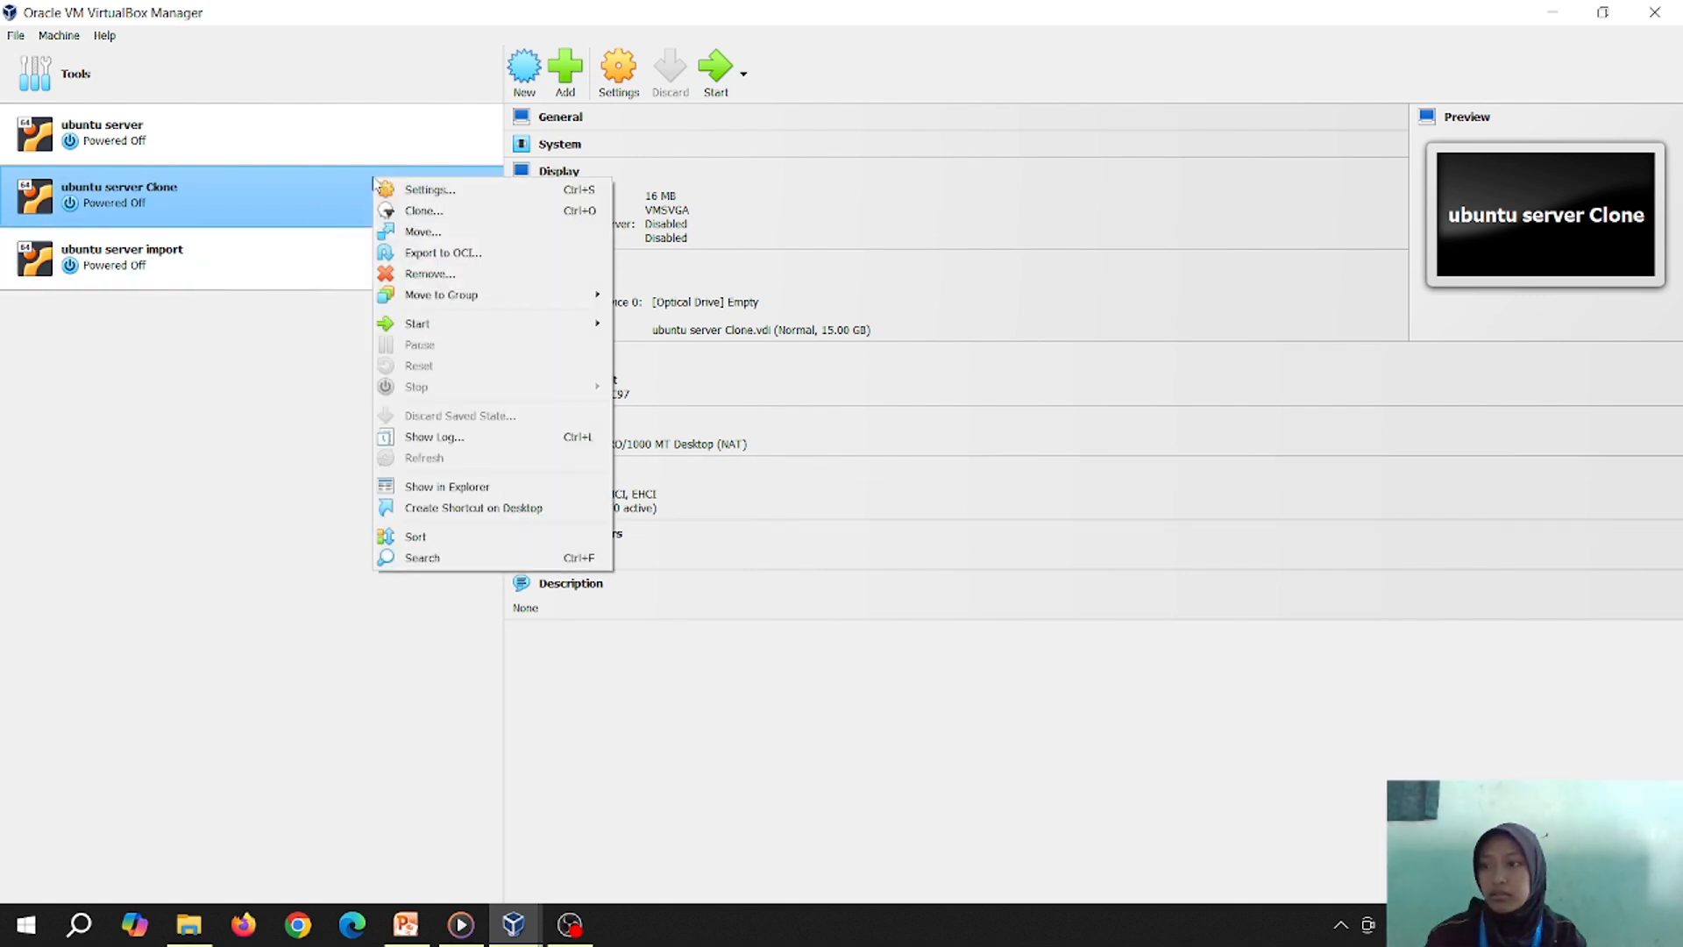
pyautogui.click(430, 189)
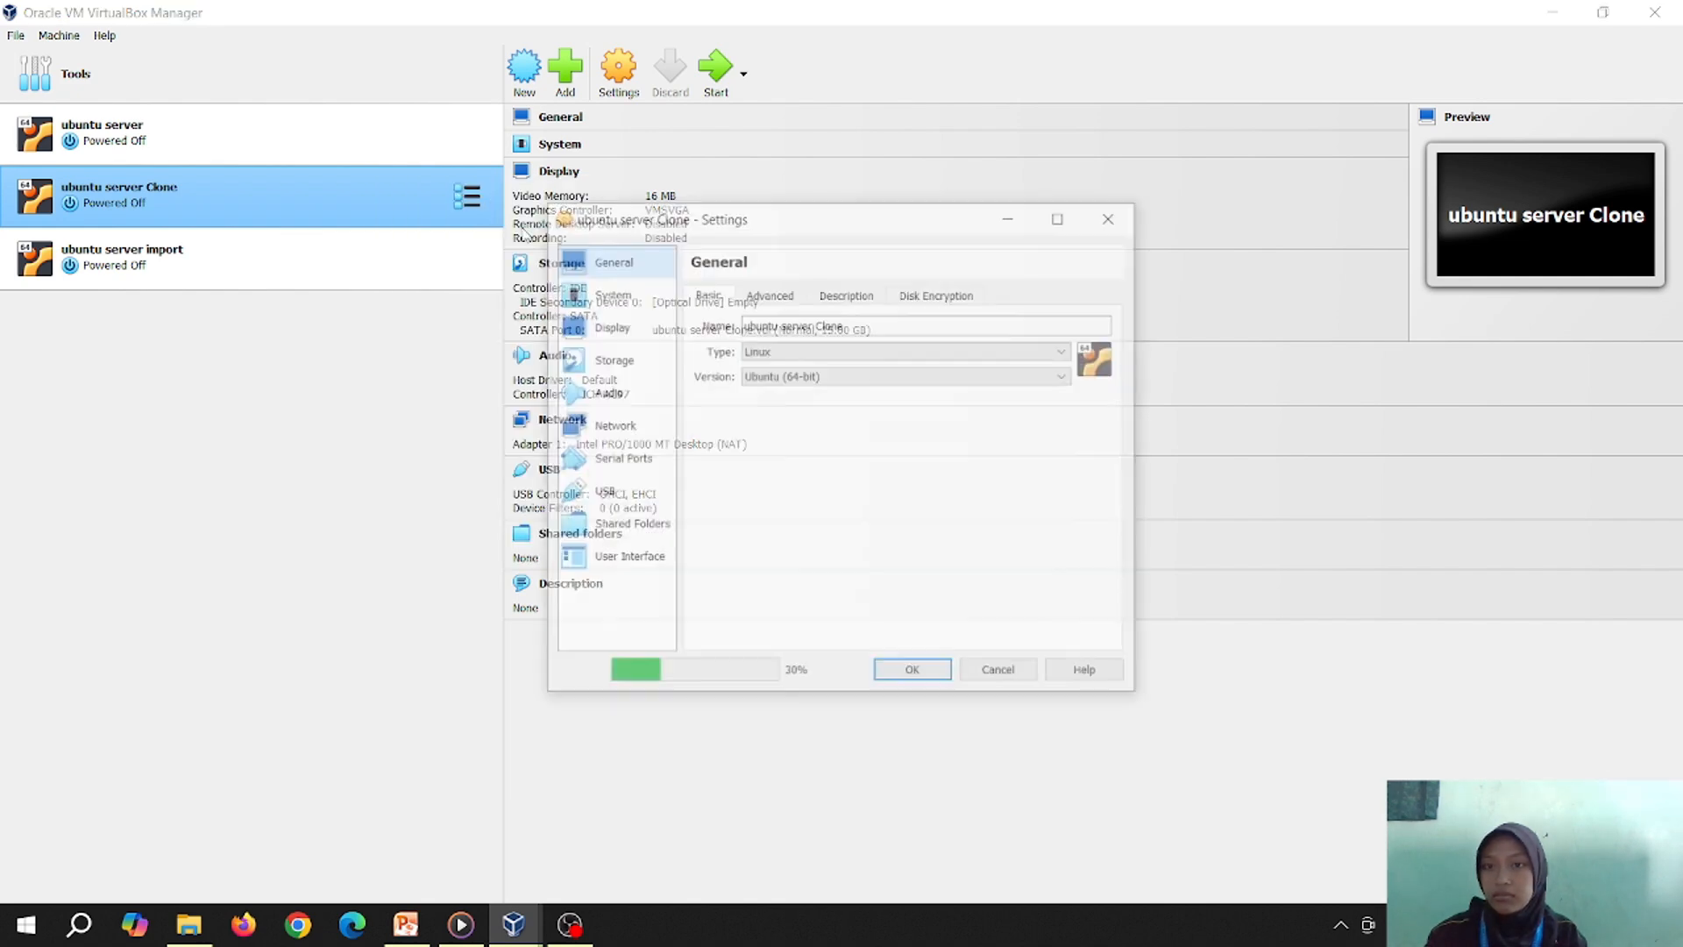
pyautogui.click(643, 428)
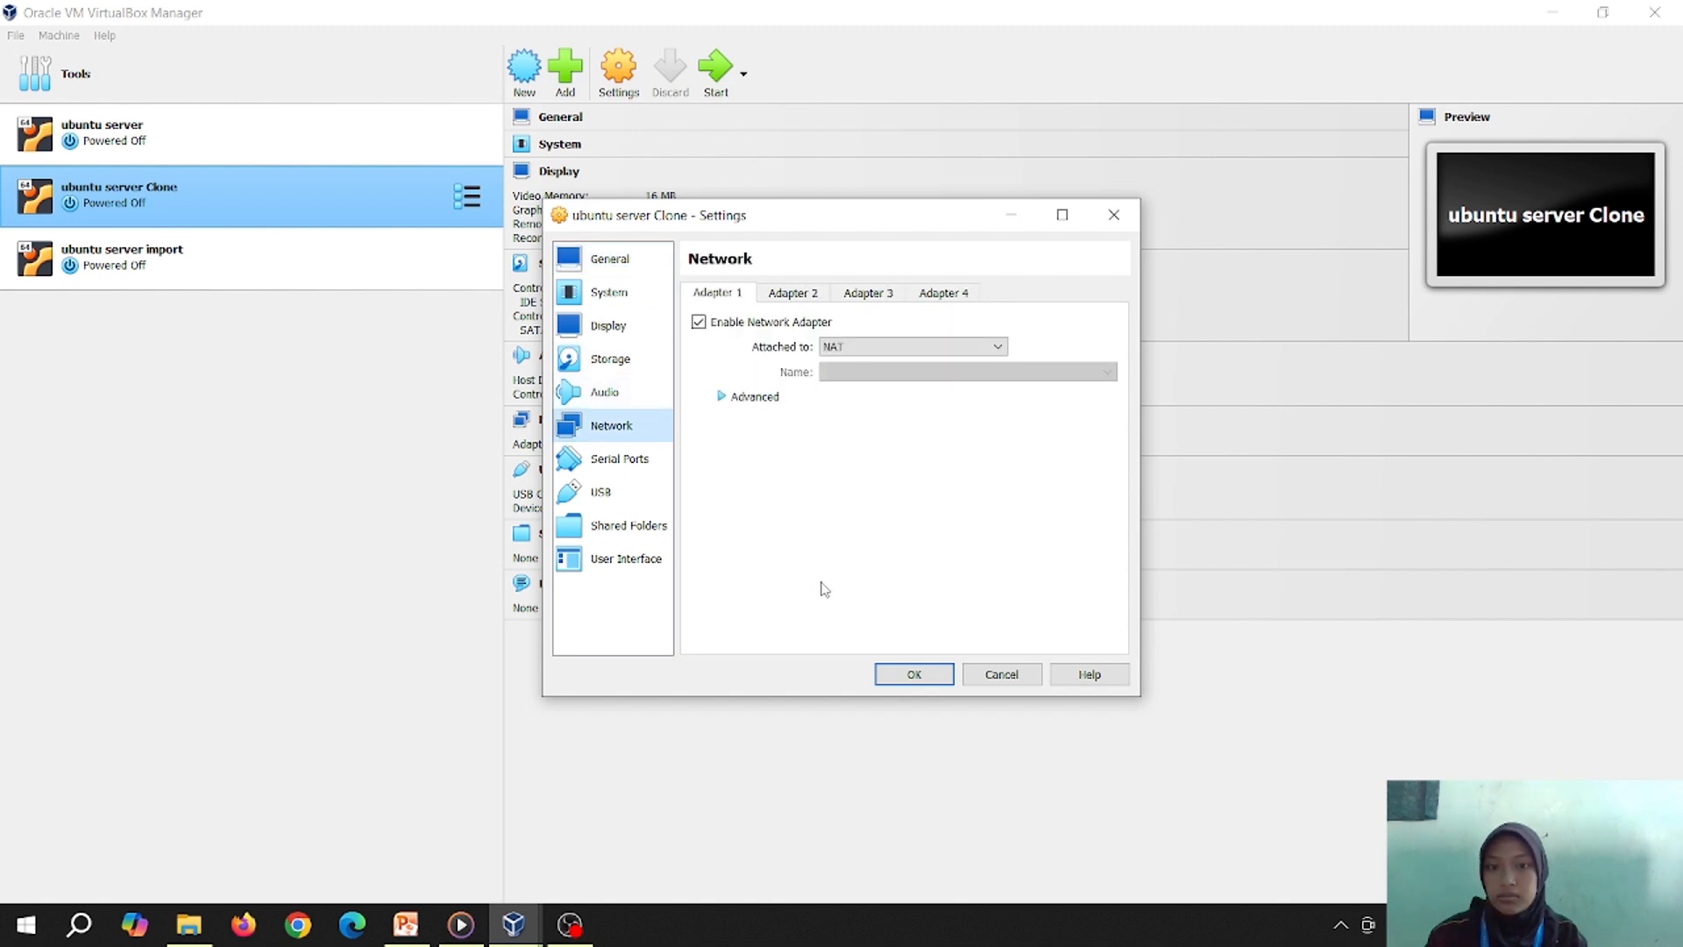
pyautogui.click(756, 397)
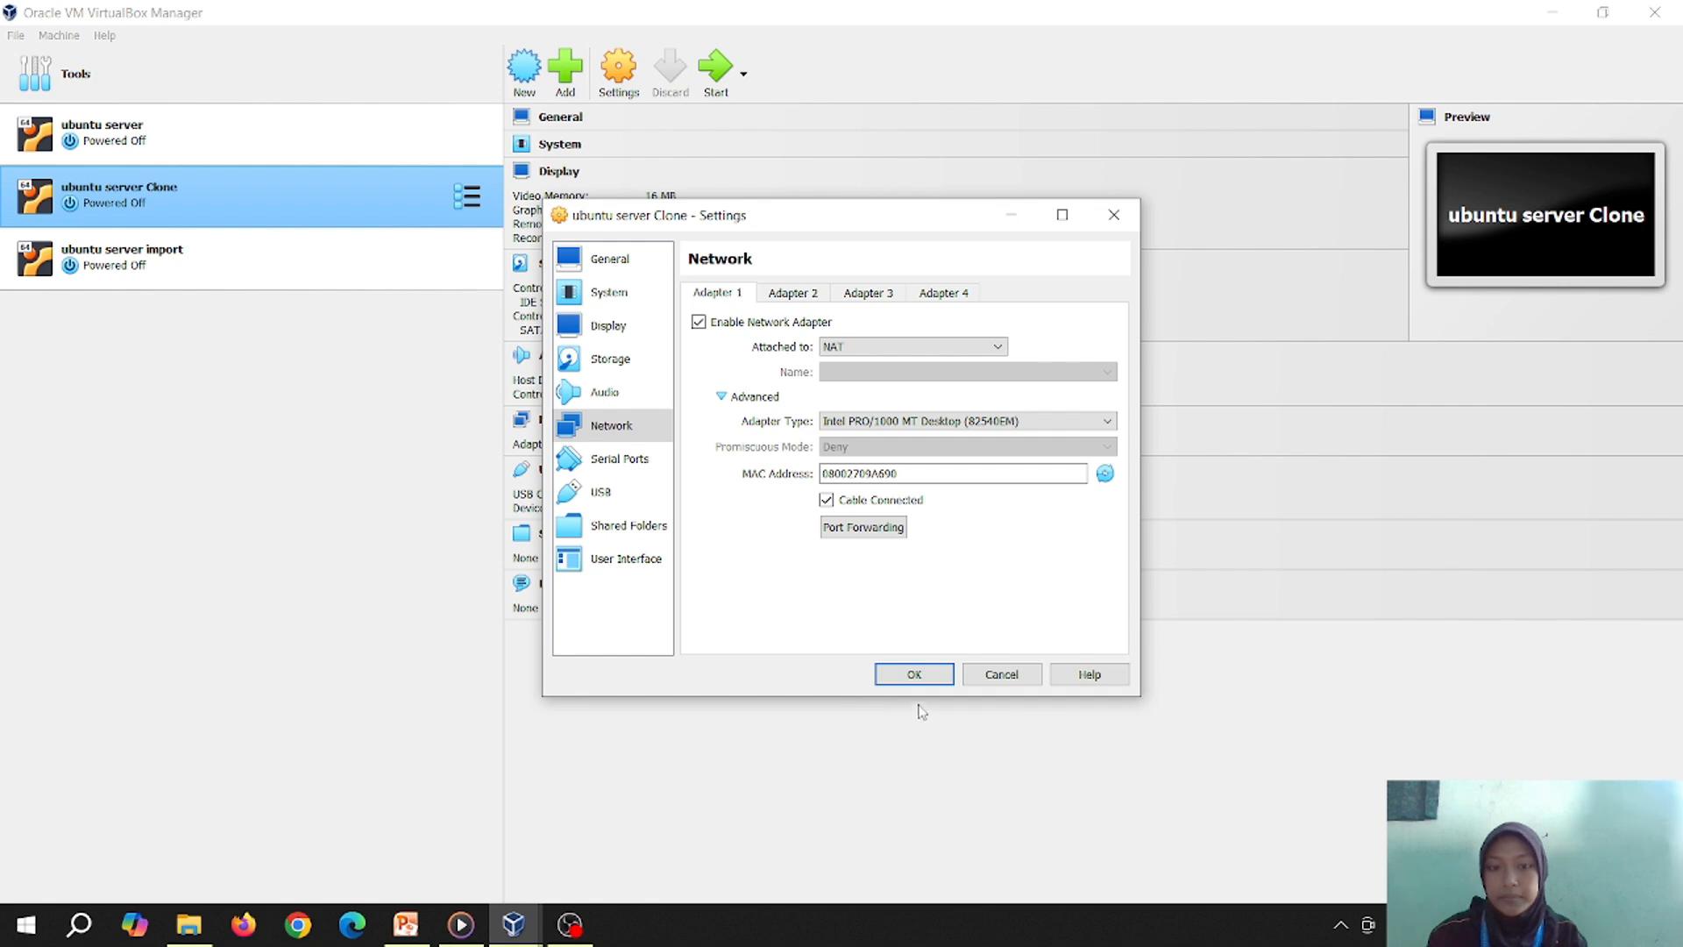
pyautogui.click(915, 676)
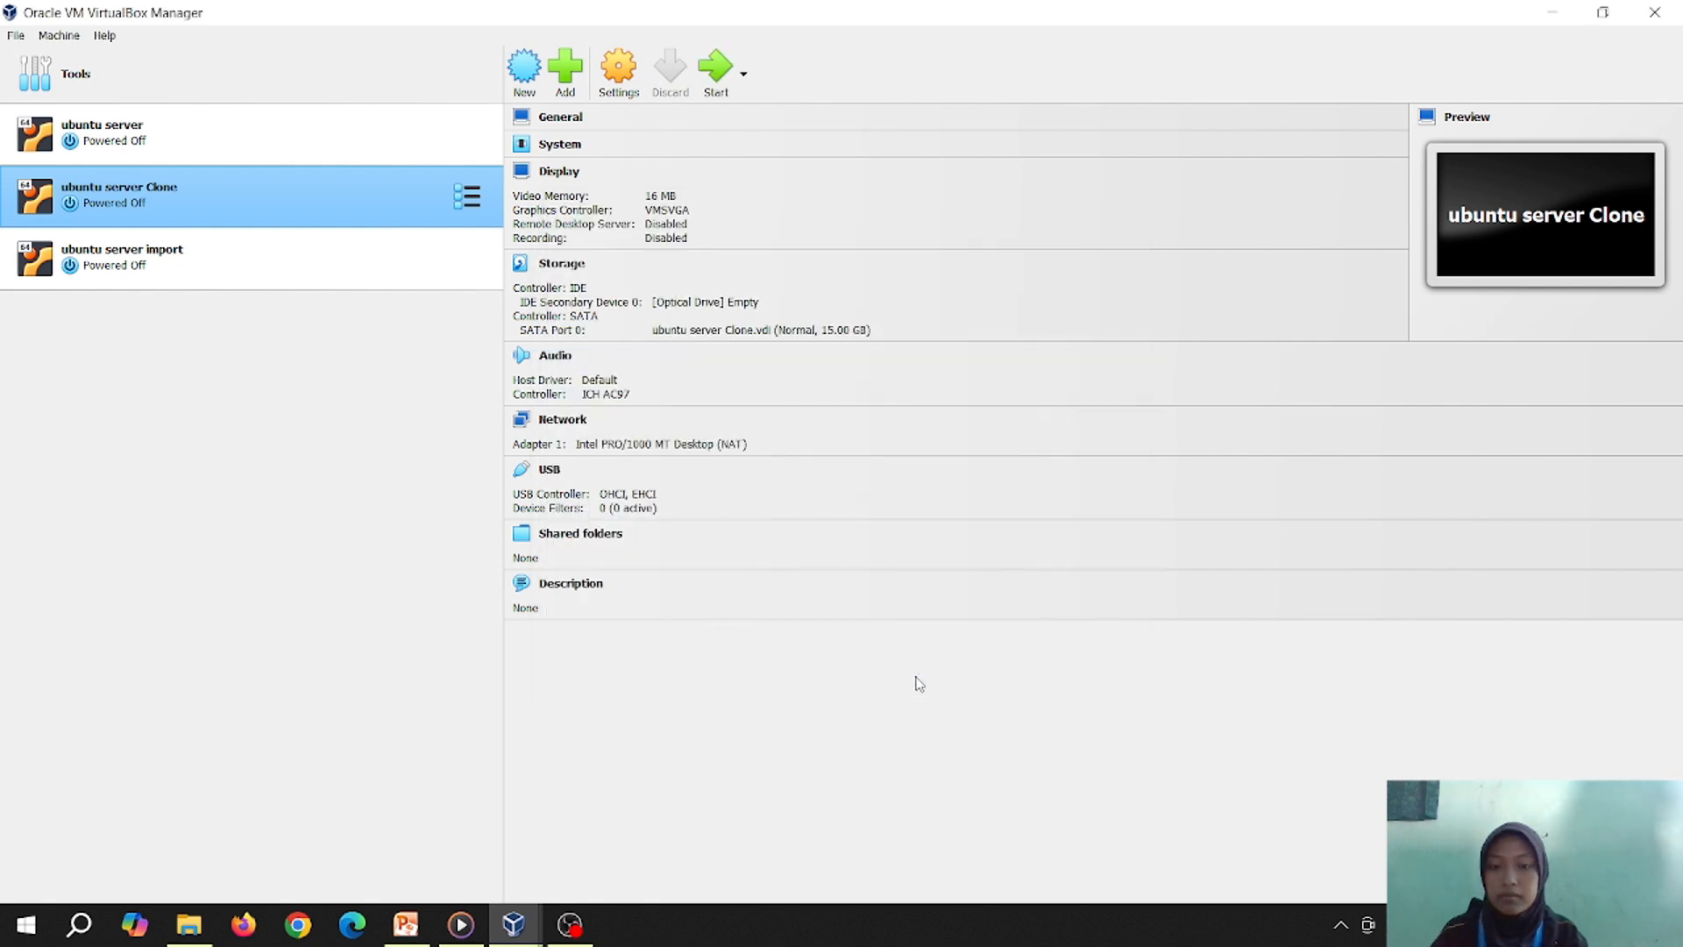
# Review ubuntu server's network adapter MAC address and advanced options, then close its settings
pyautogui.click(309, 131)
pyautogui.rightClick(308, 131)
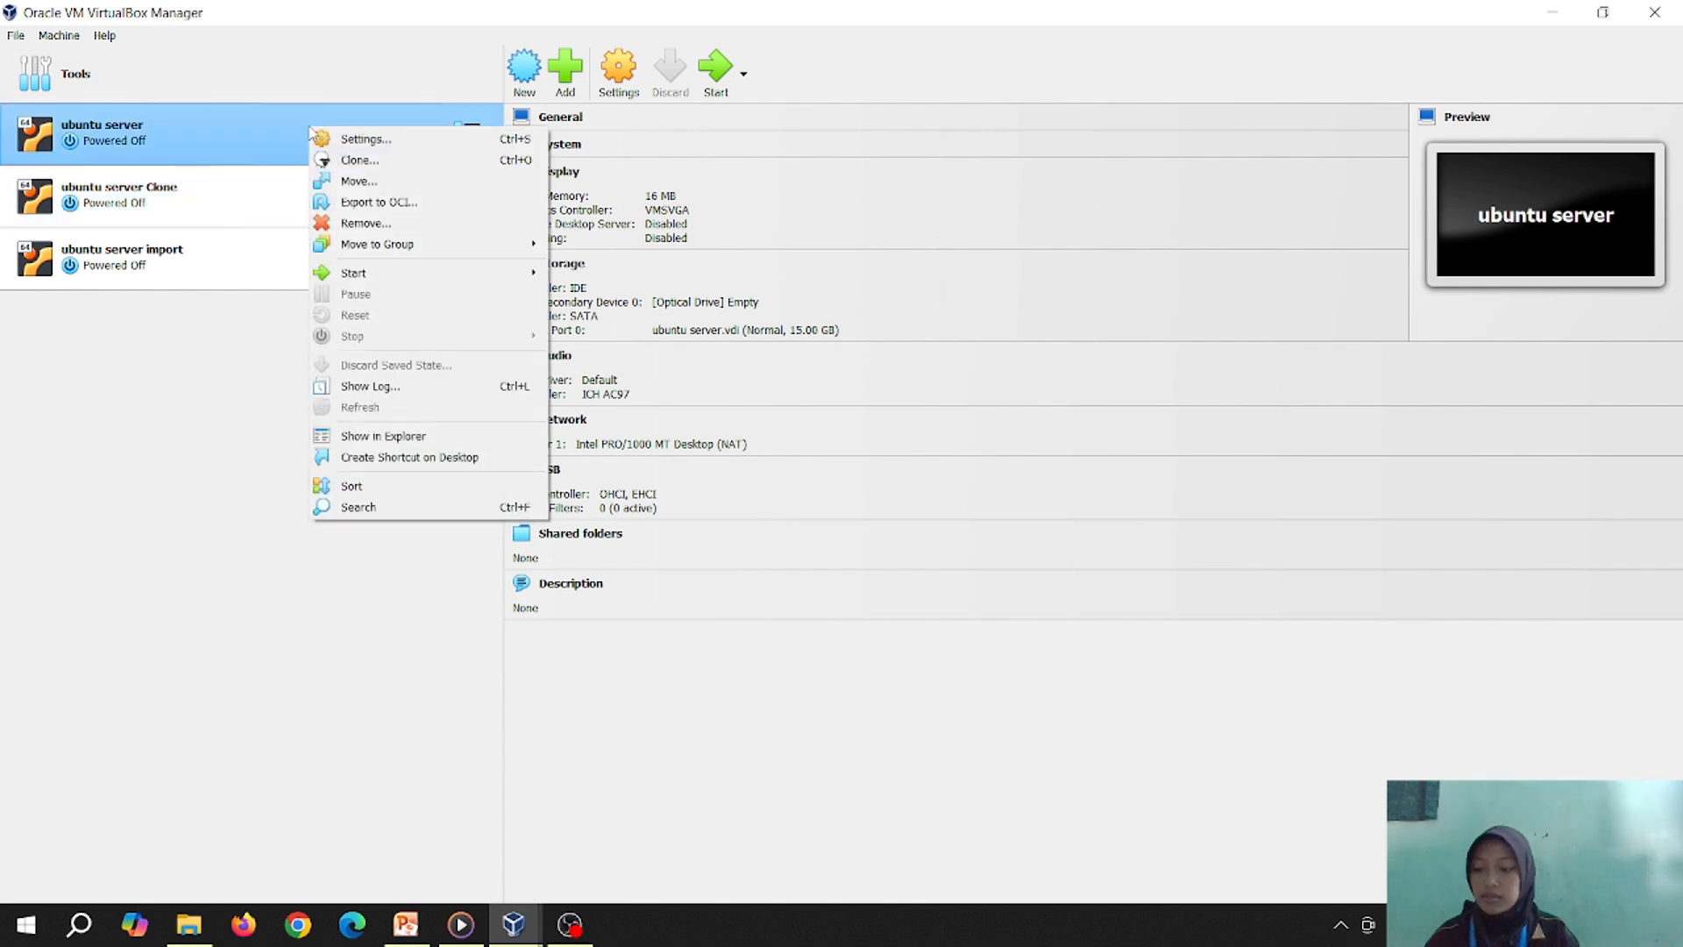
pyautogui.click(345, 137)
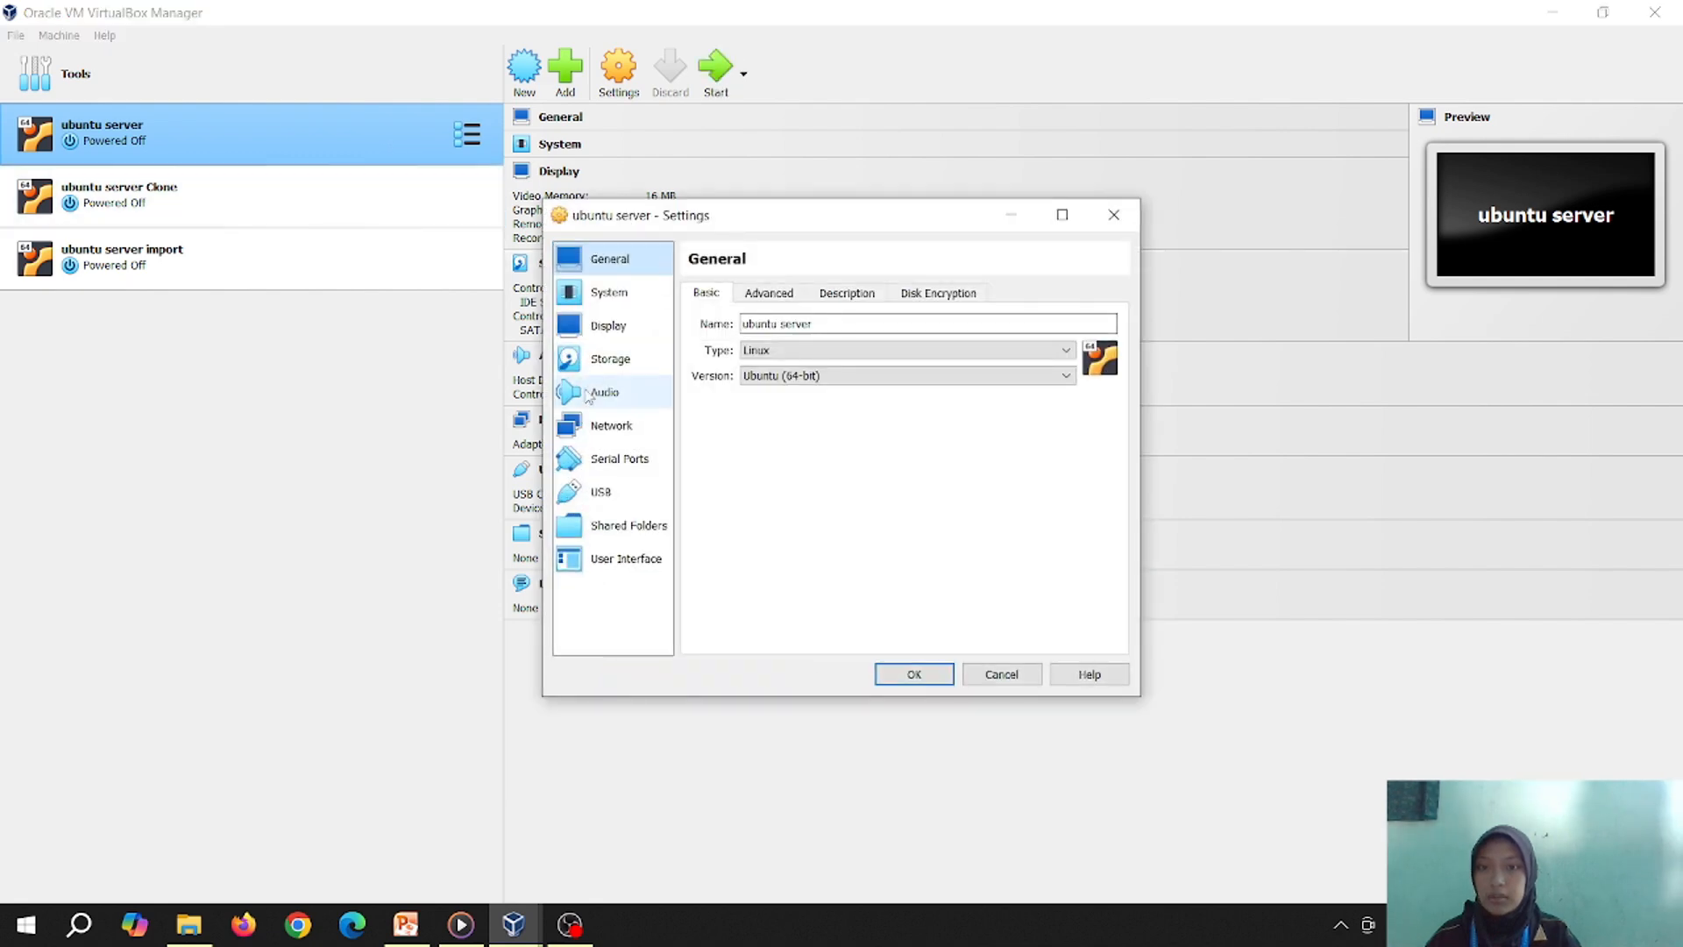
pyautogui.click(593, 426)
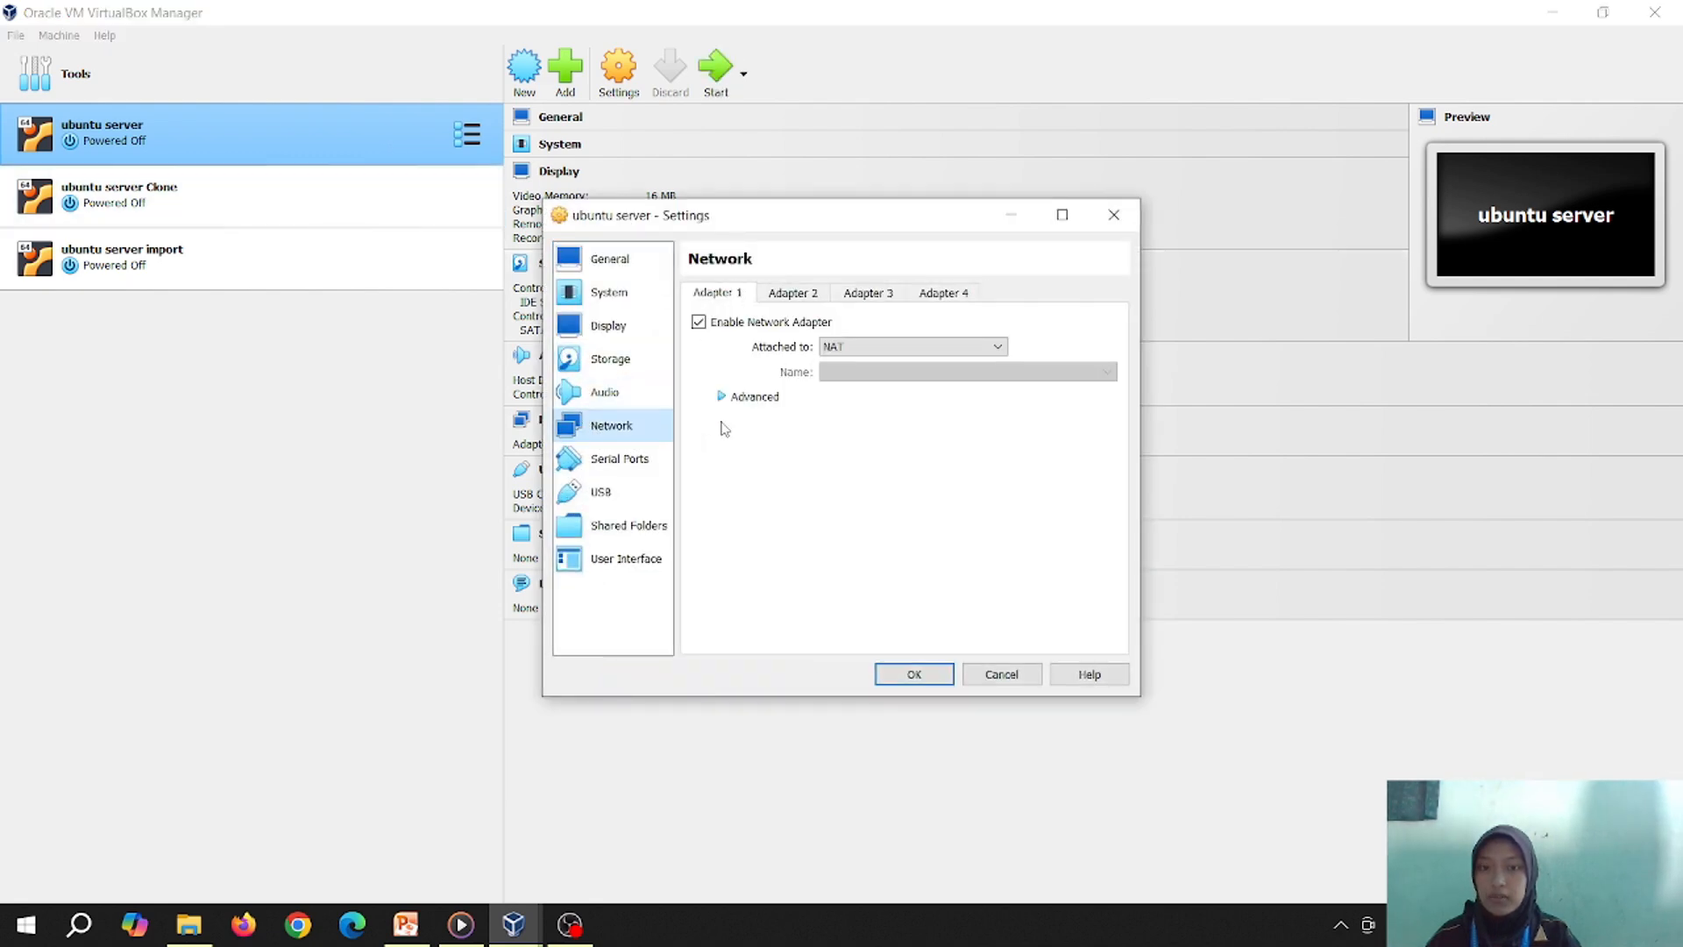
pyautogui.click(743, 400)
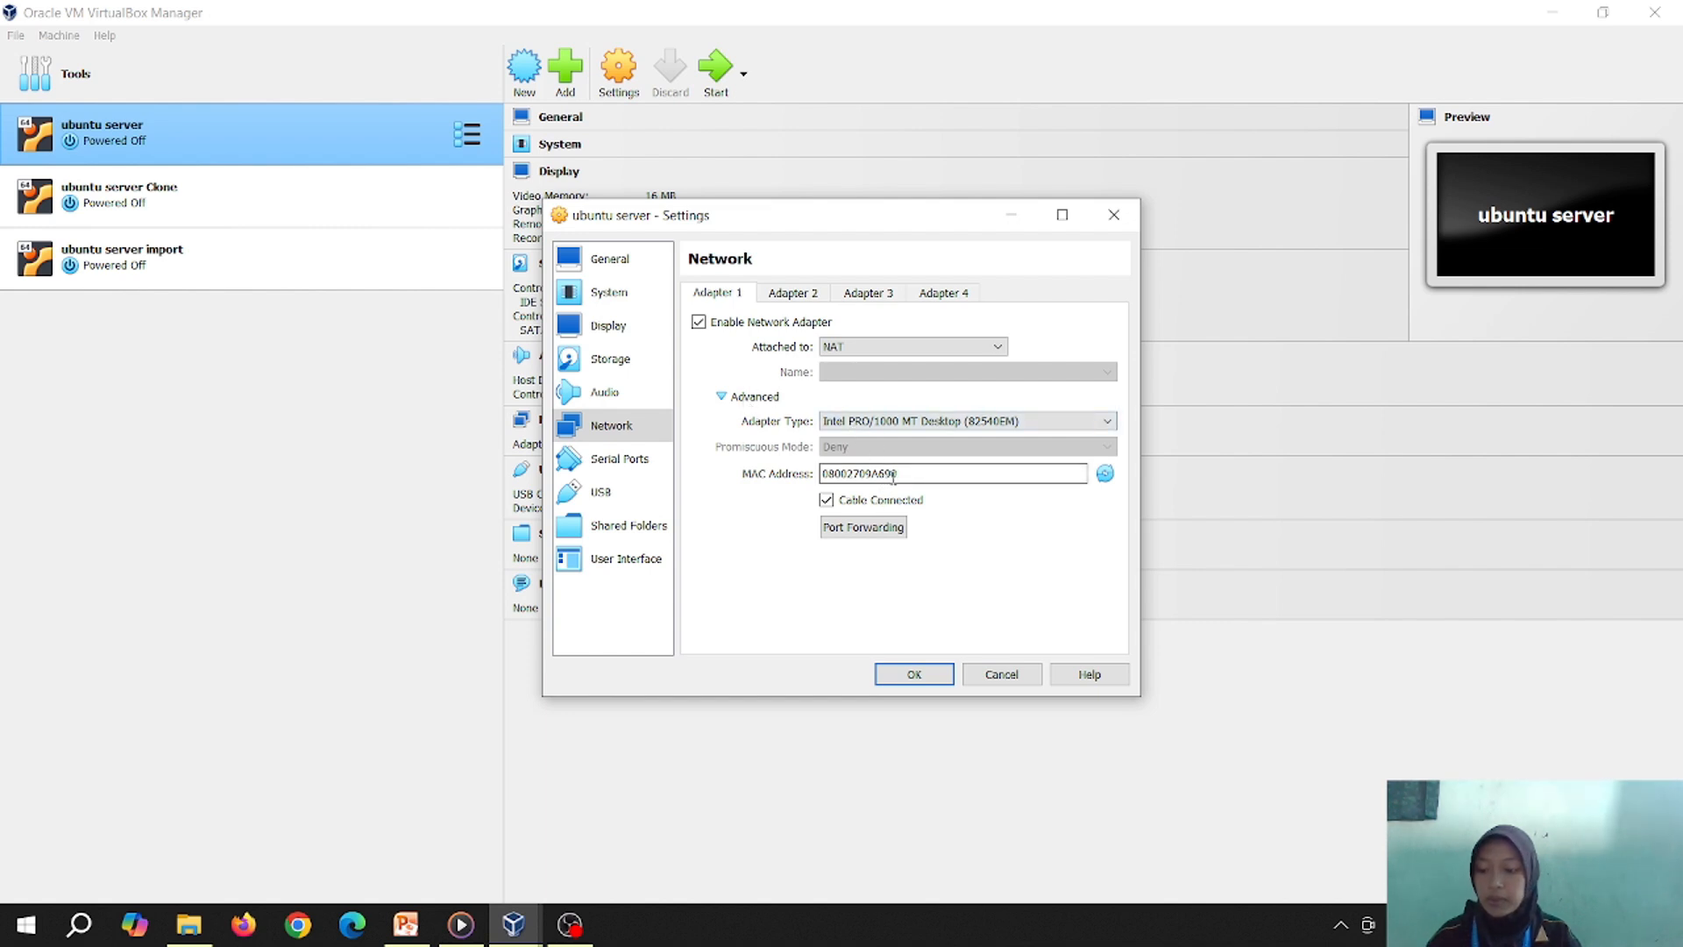
pyautogui.click(913, 684)
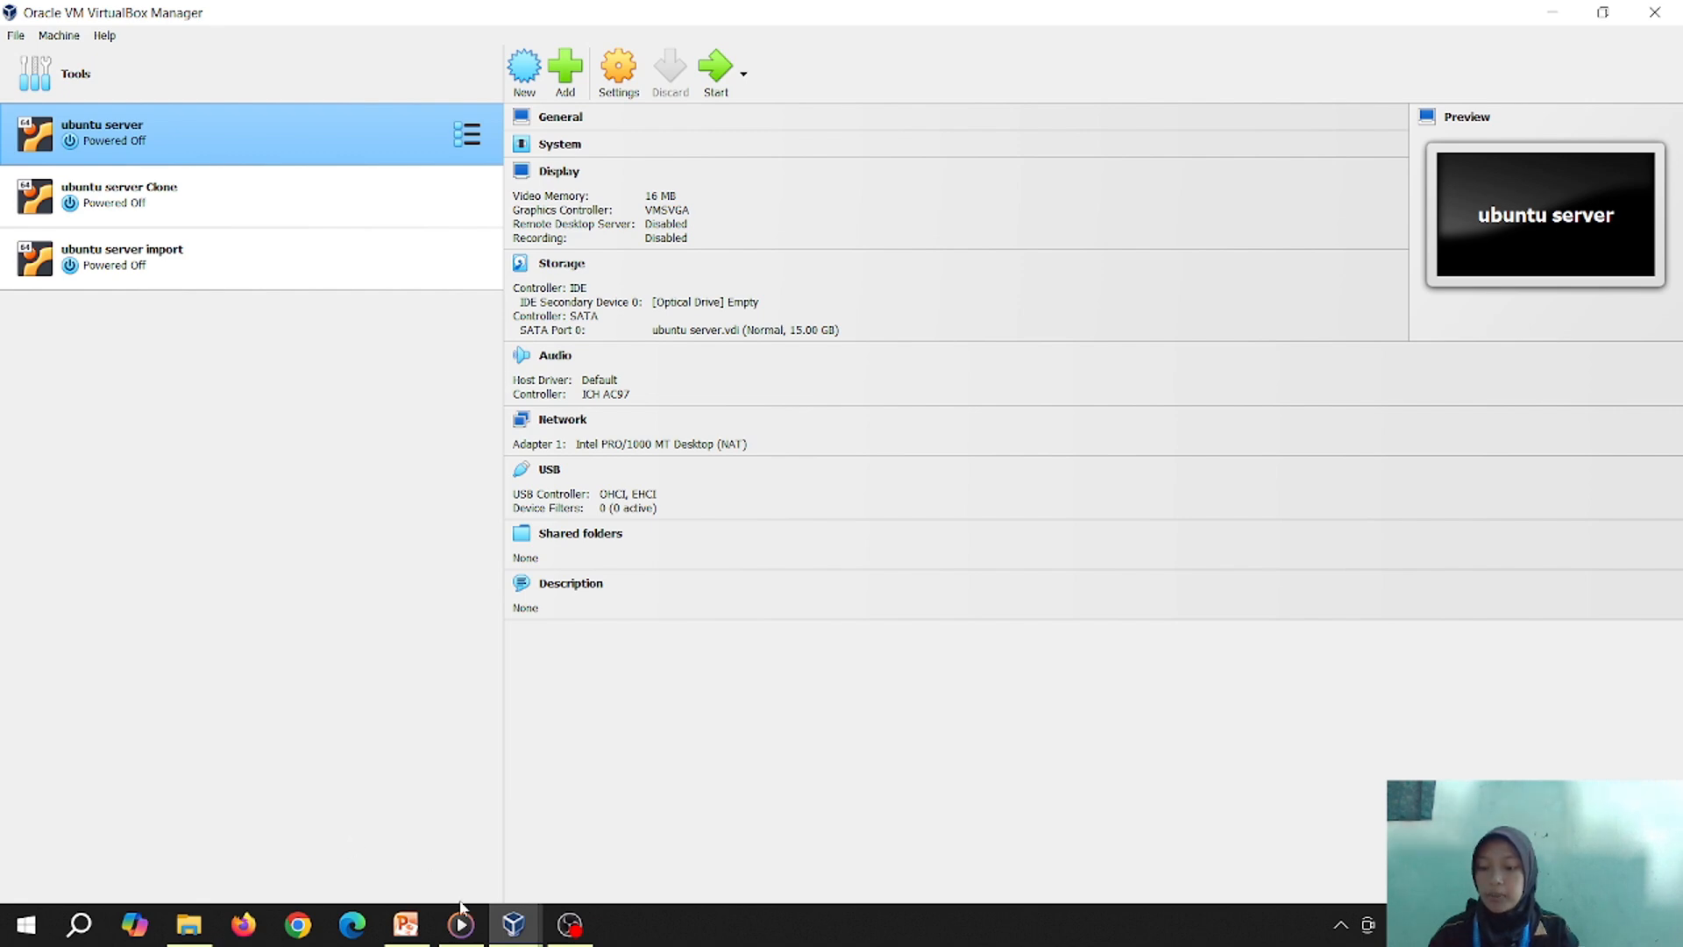
# Stop the screen recording in OBS Studio
pyautogui.moveTo(461, 920)
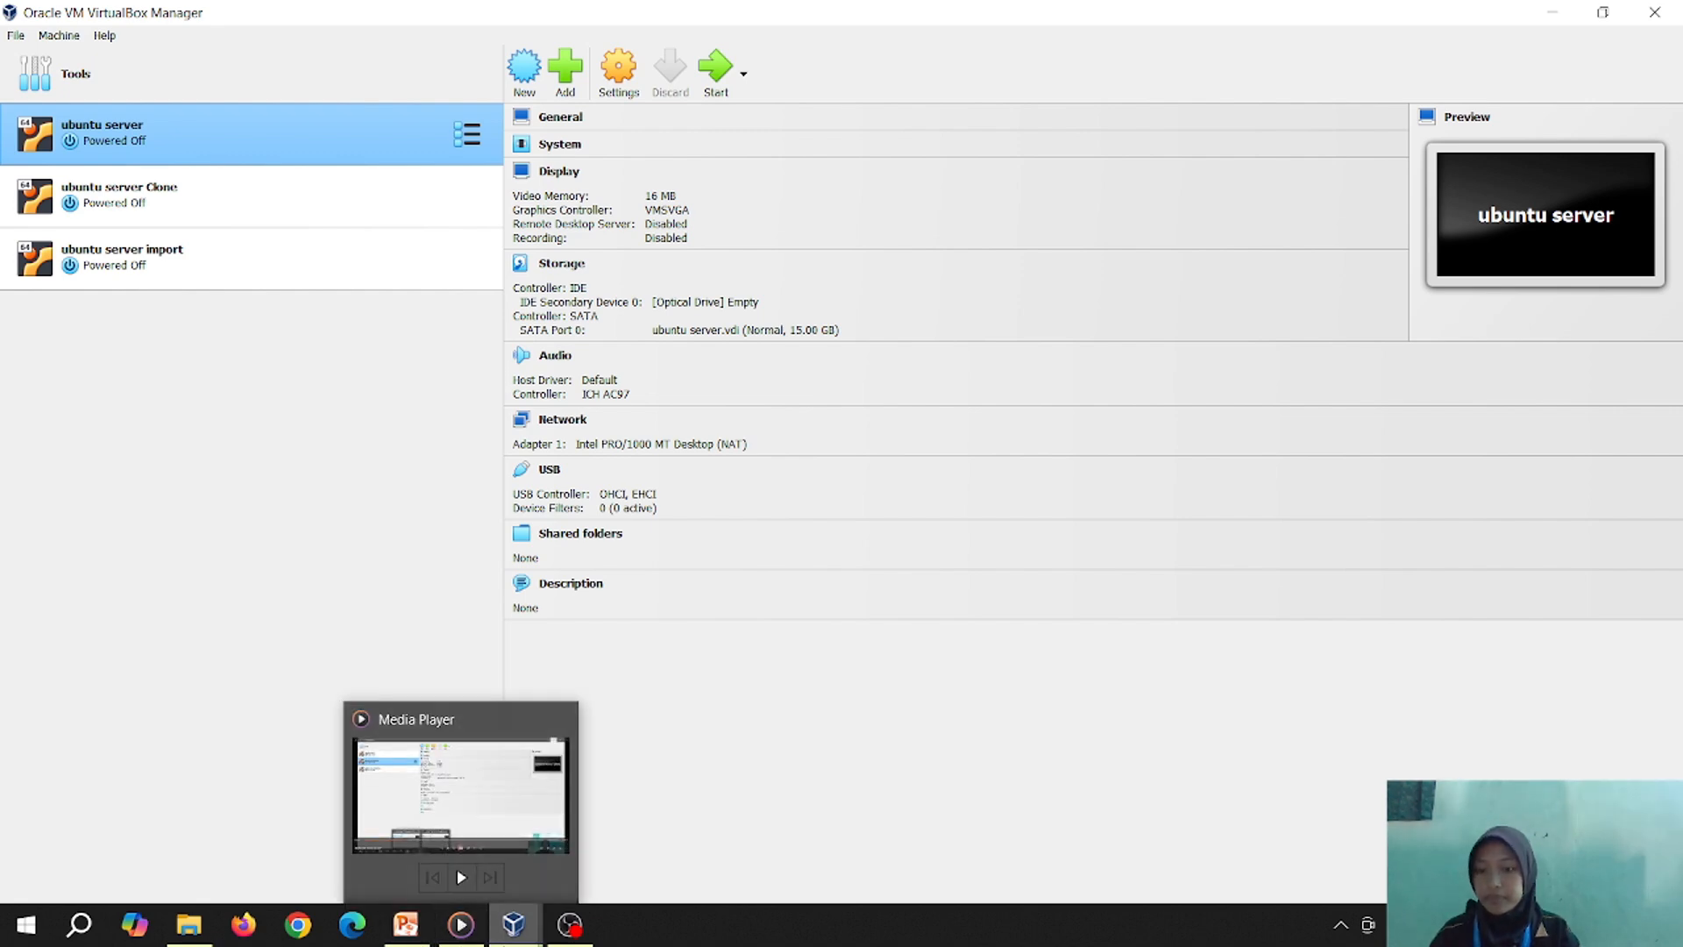
pyautogui.click(570, 924)
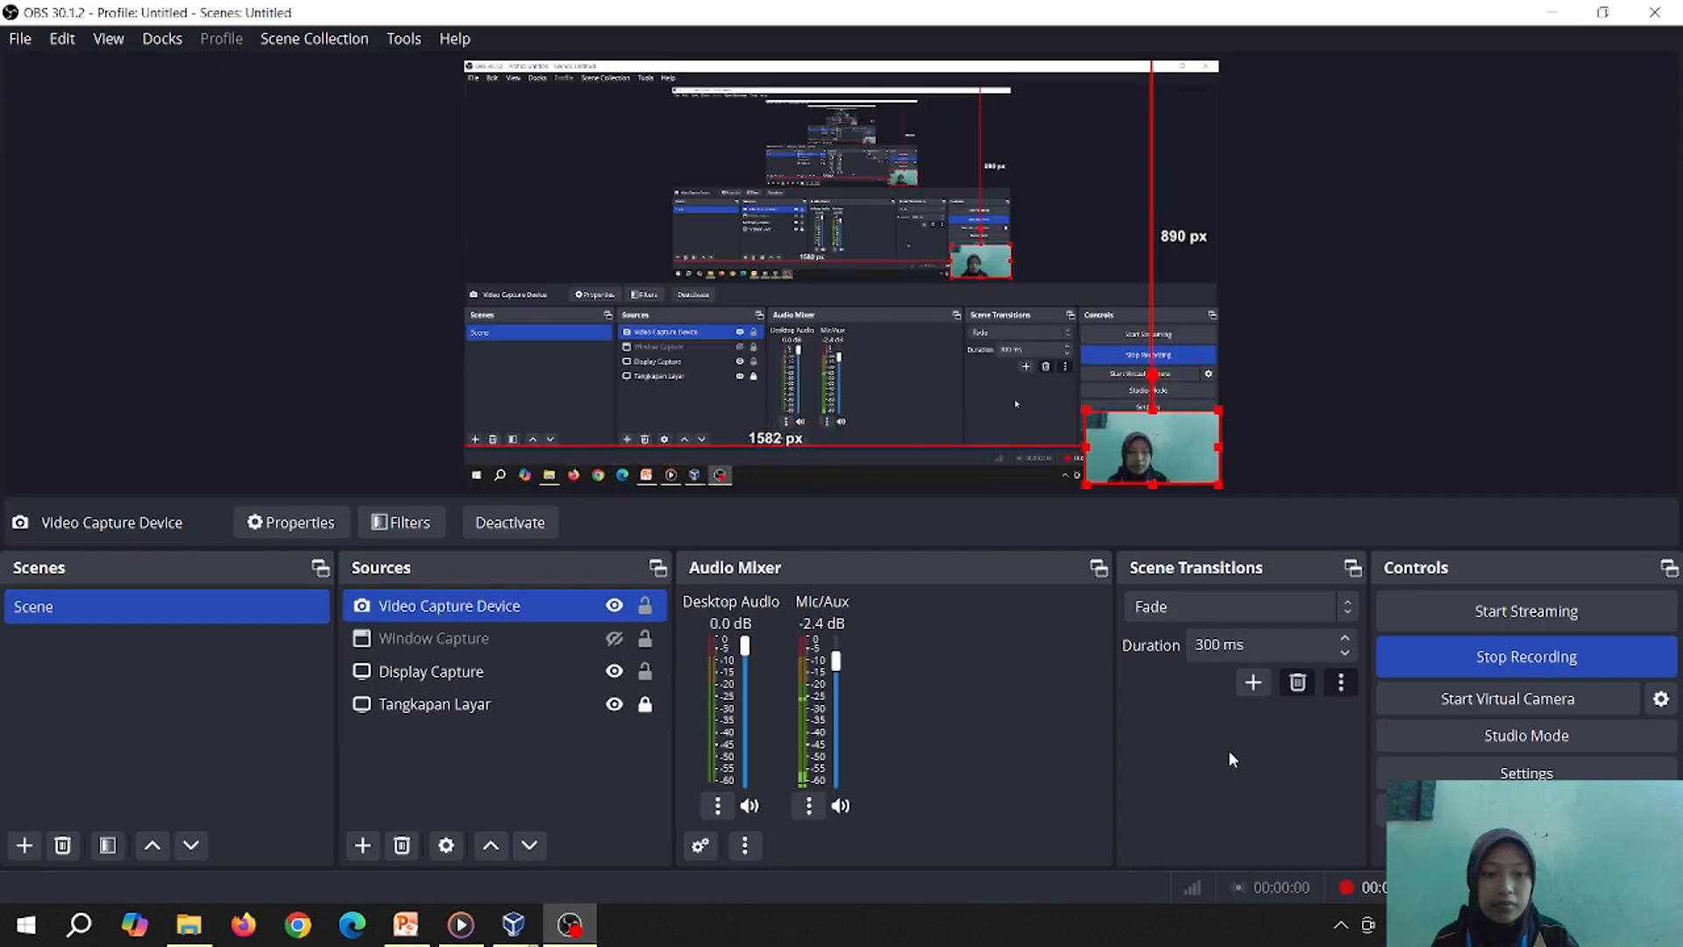
pyautogui.click(1476, 661)
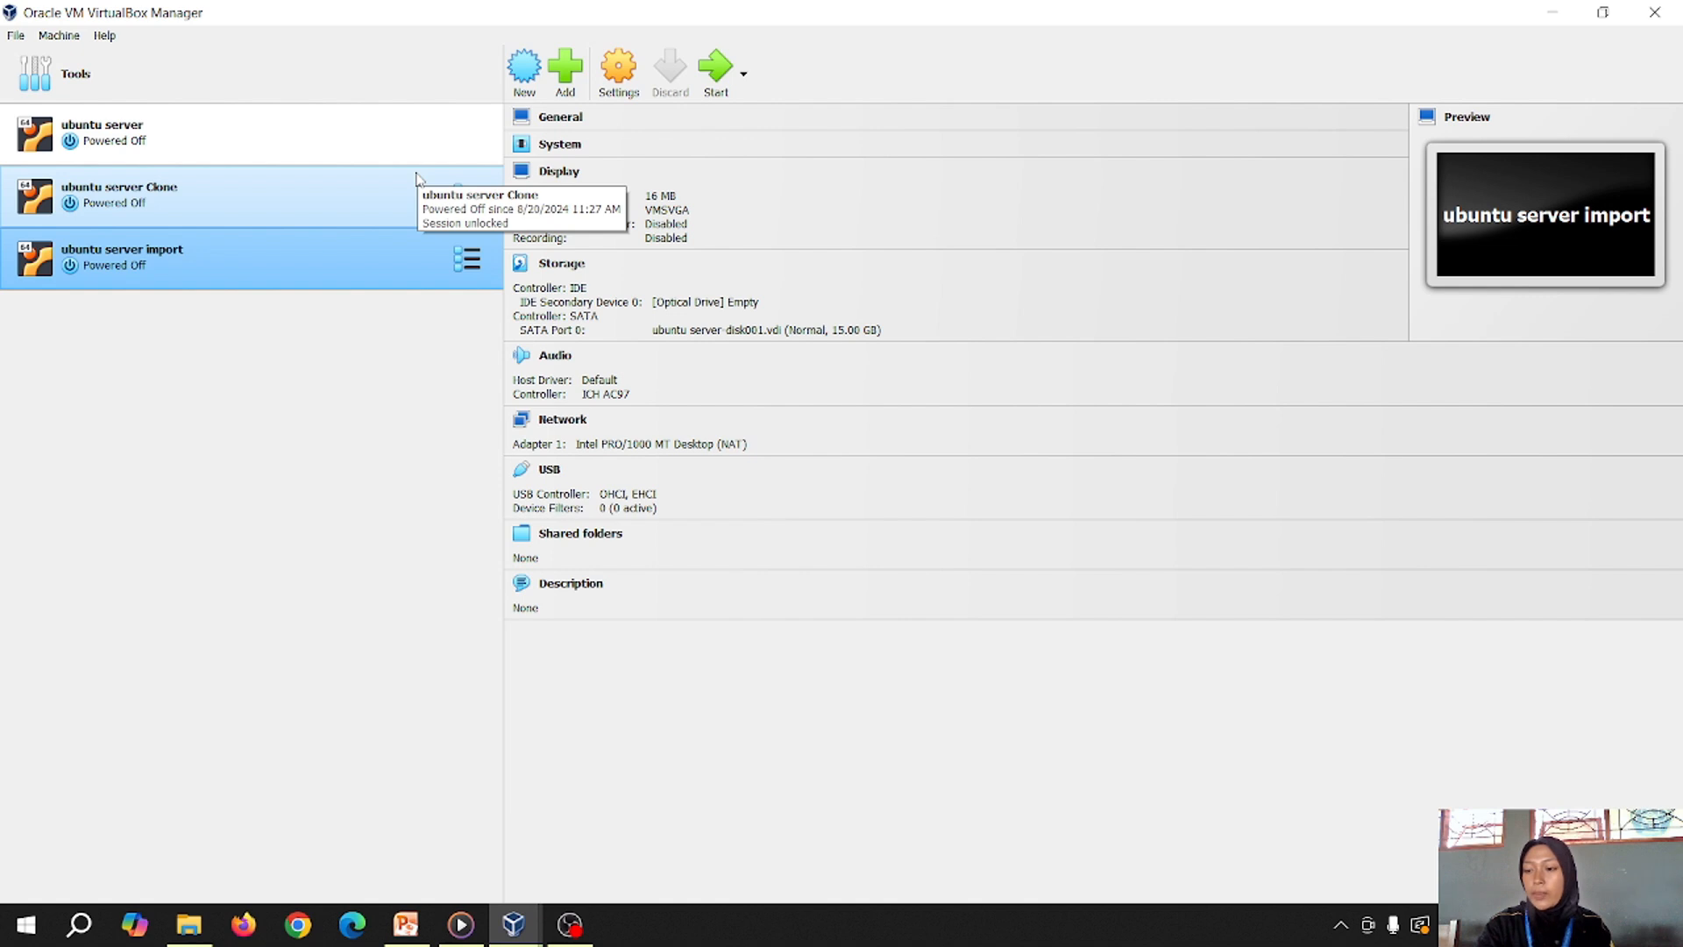
# Generate a new random MAC address for ubuntu server Clone's NAT Adapter 1 and save the settings
pyautogui.click(298, 198)
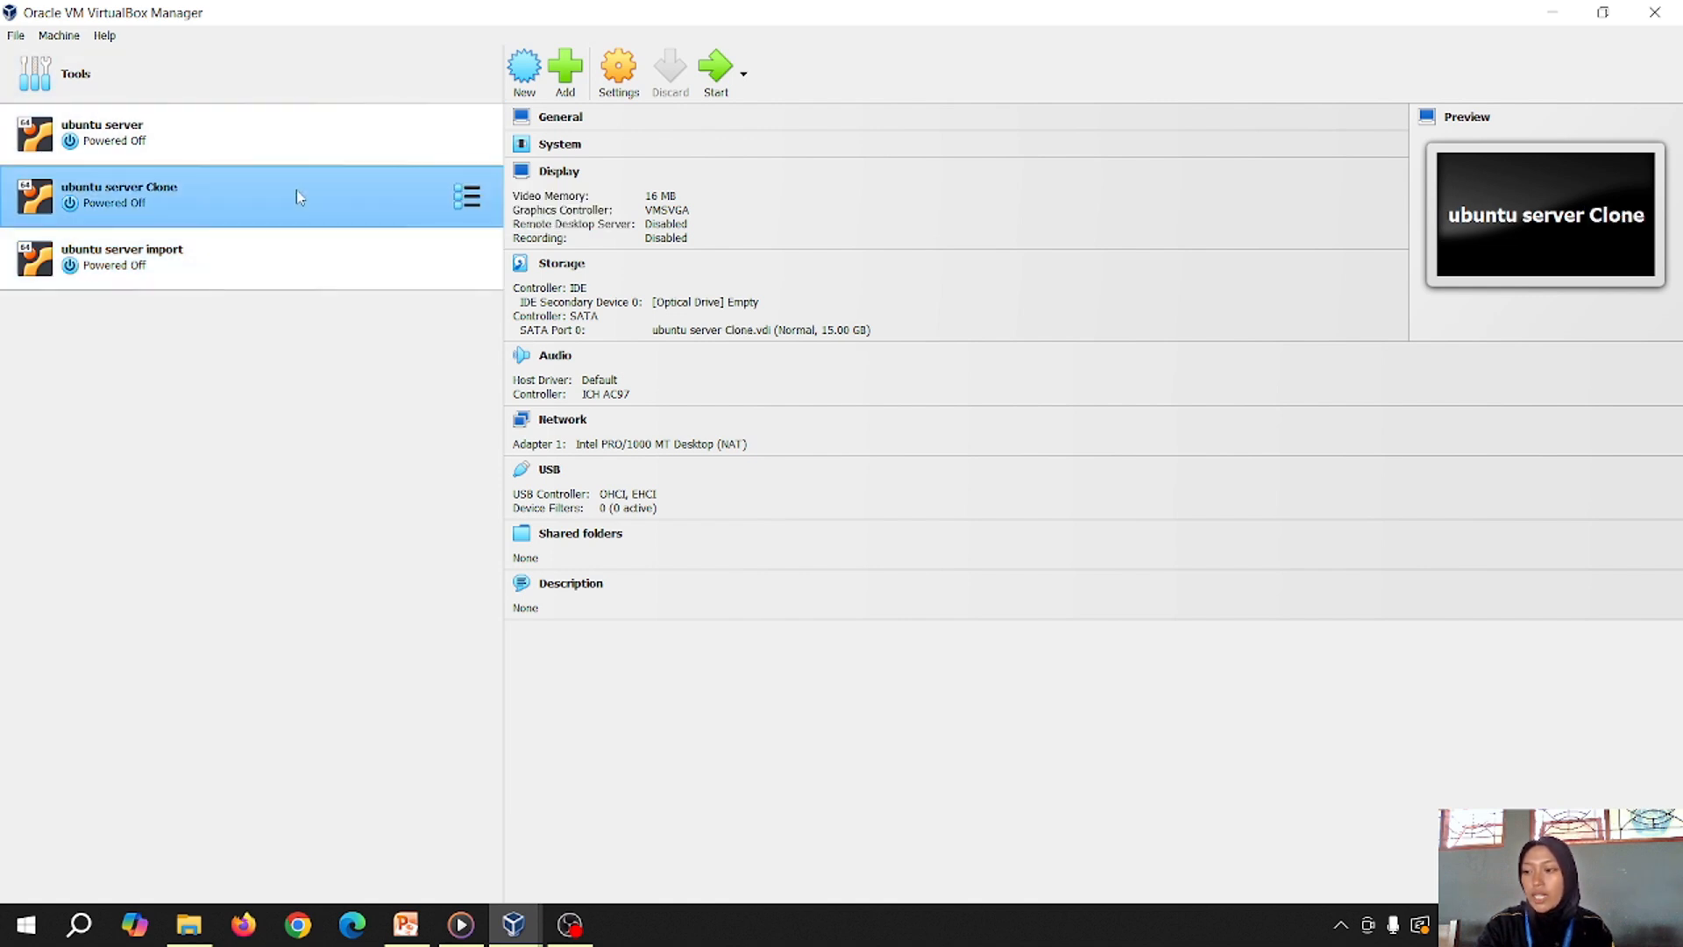
pyautogui.rightClick(299, 196)
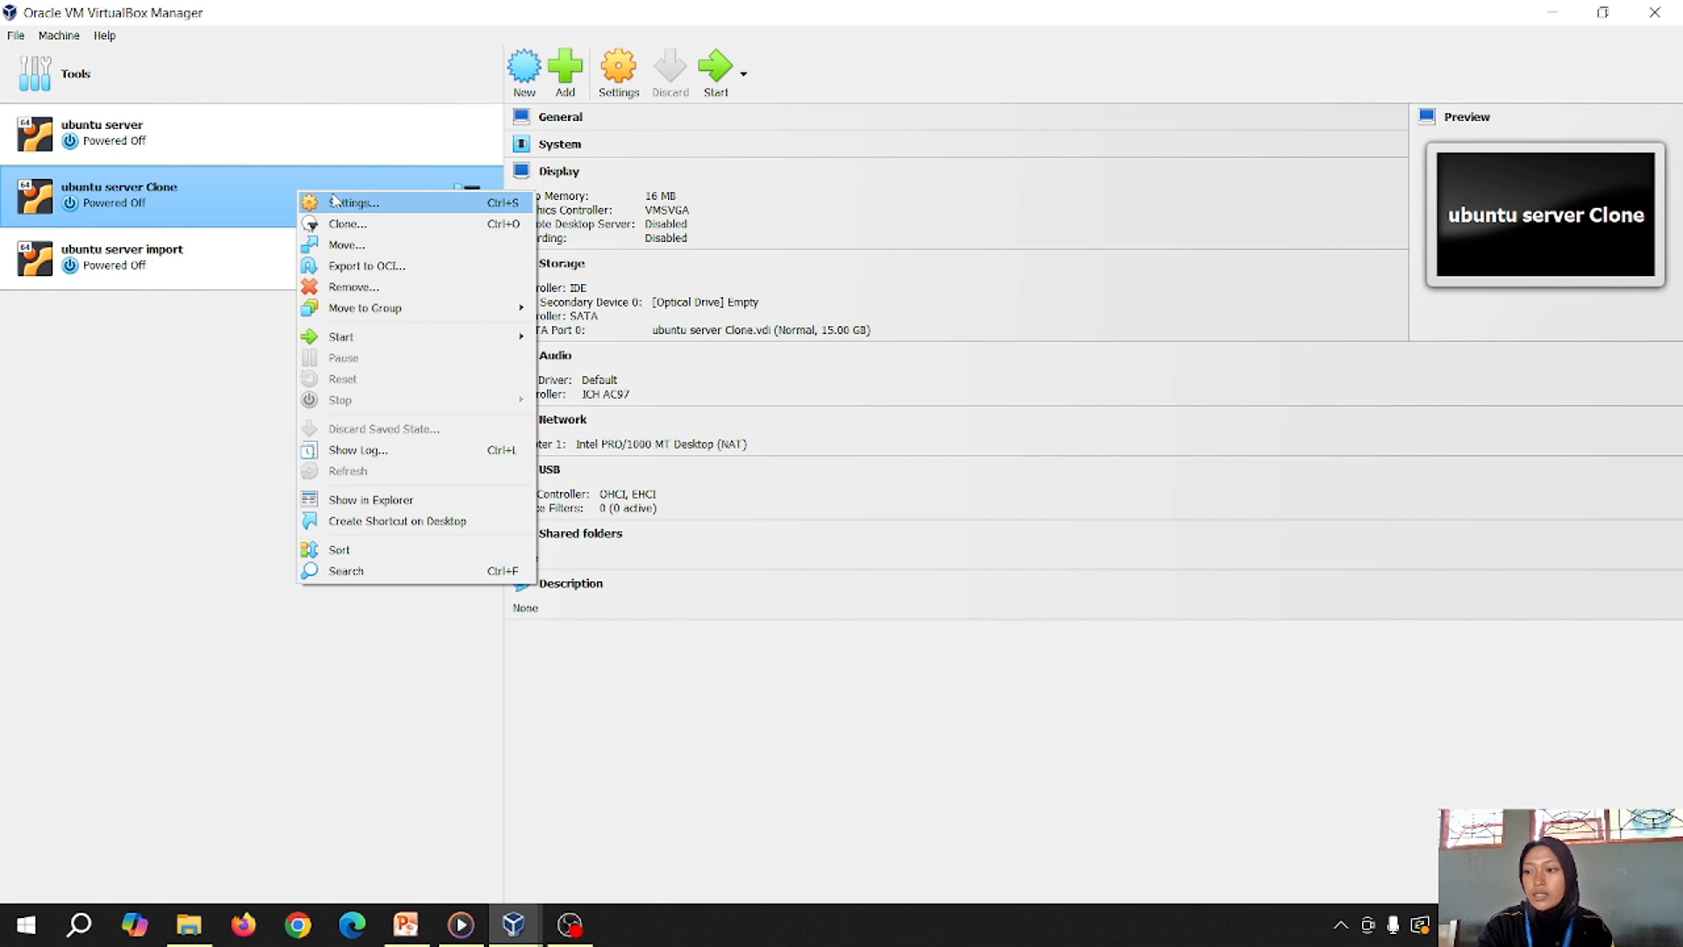
pyautogui.click(335, 202)
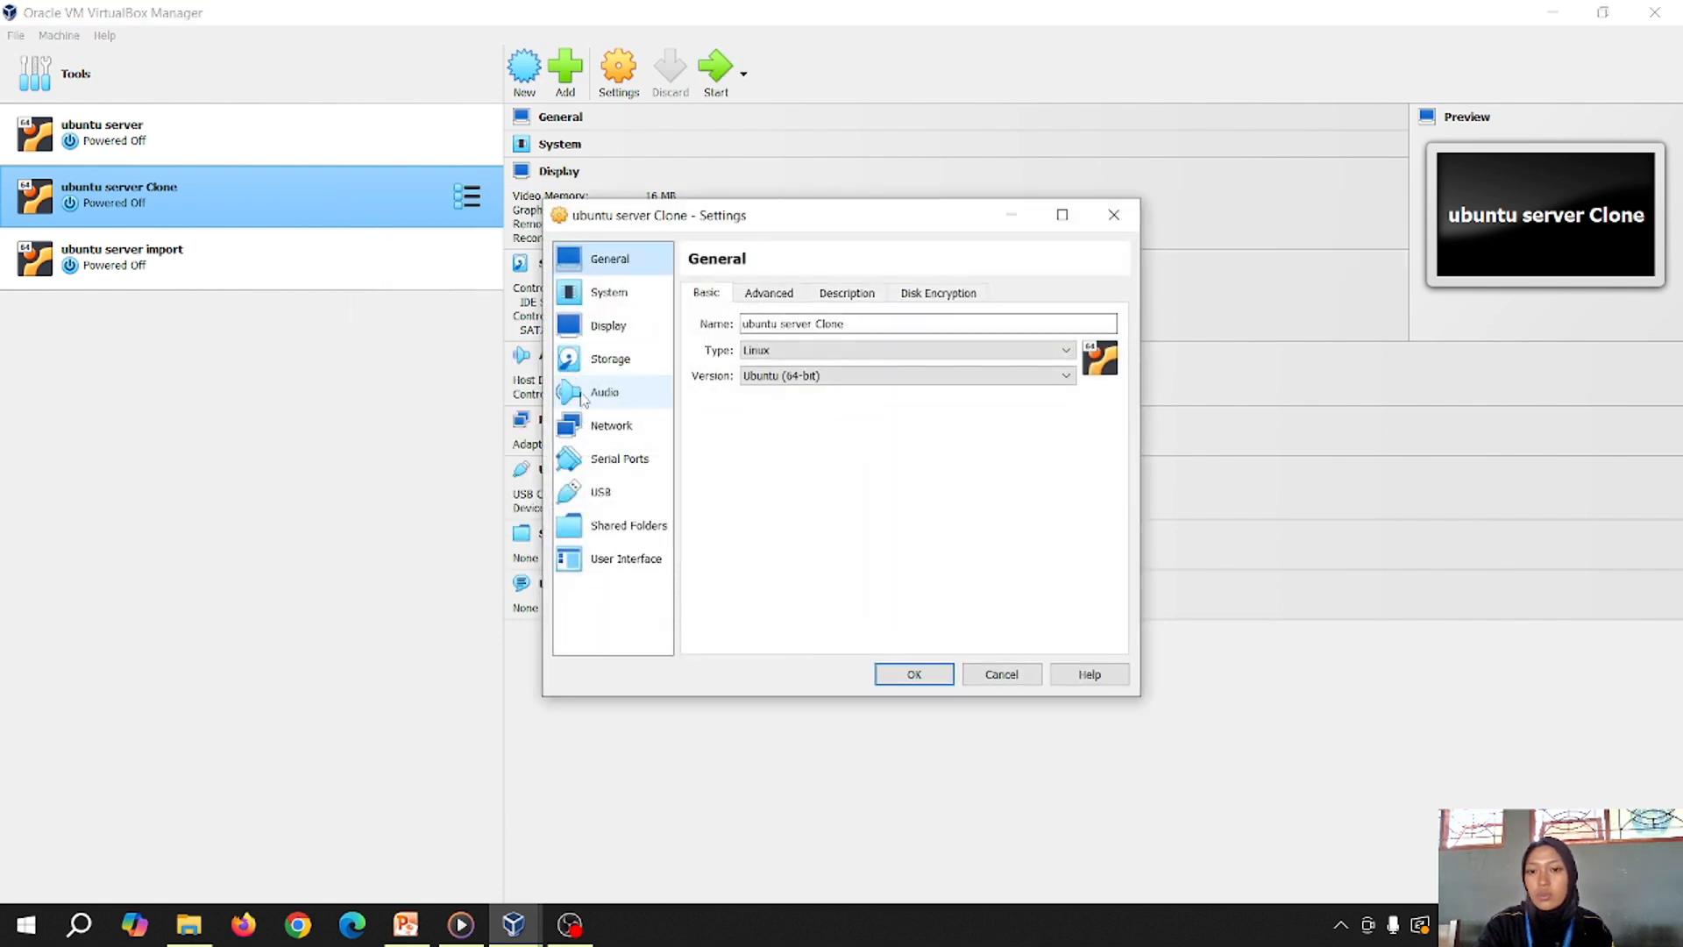
pyautogui.click(589, 426)
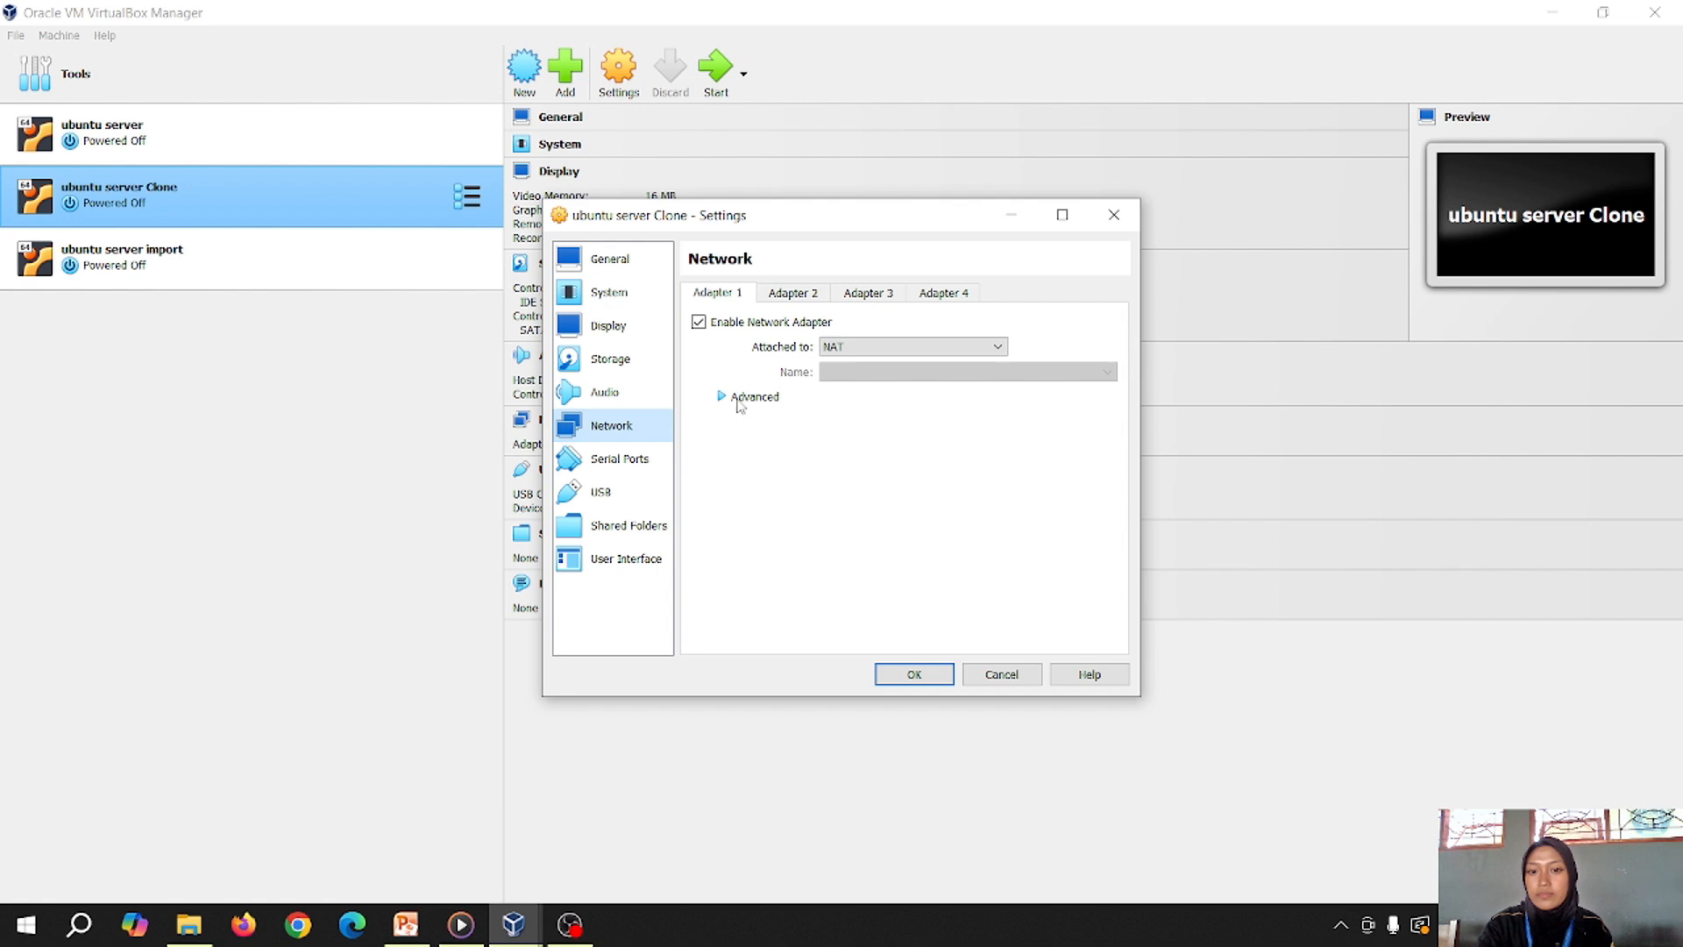
pyautogui.click(733, 409)
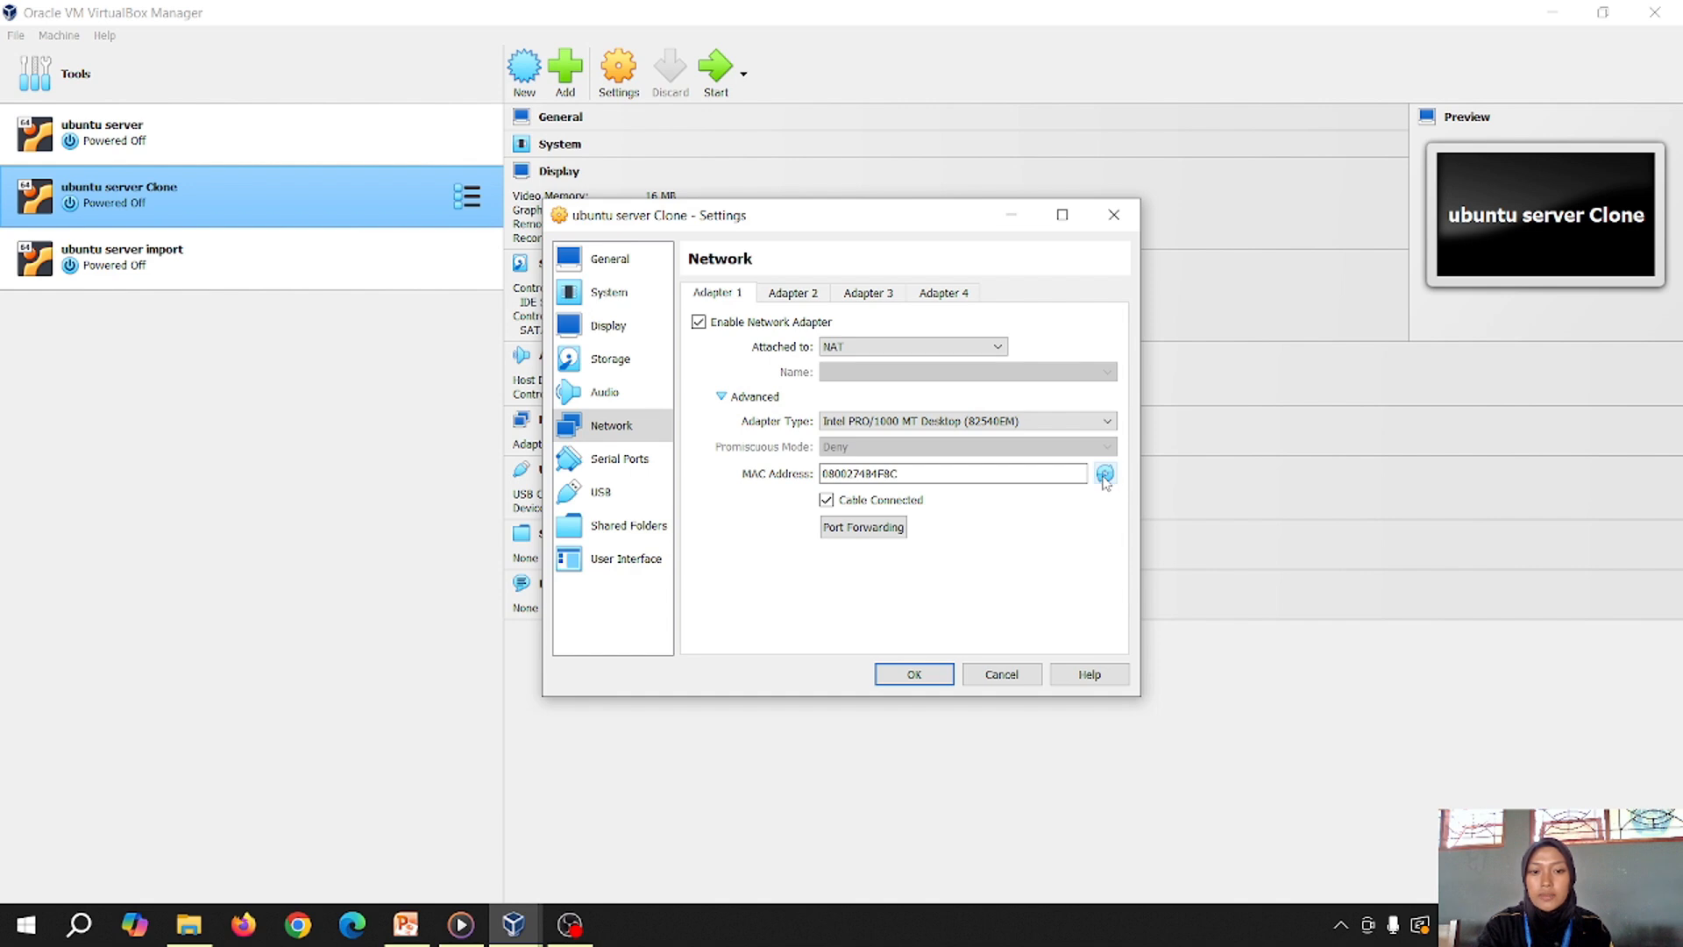
pyautogui.click(1104, 479)
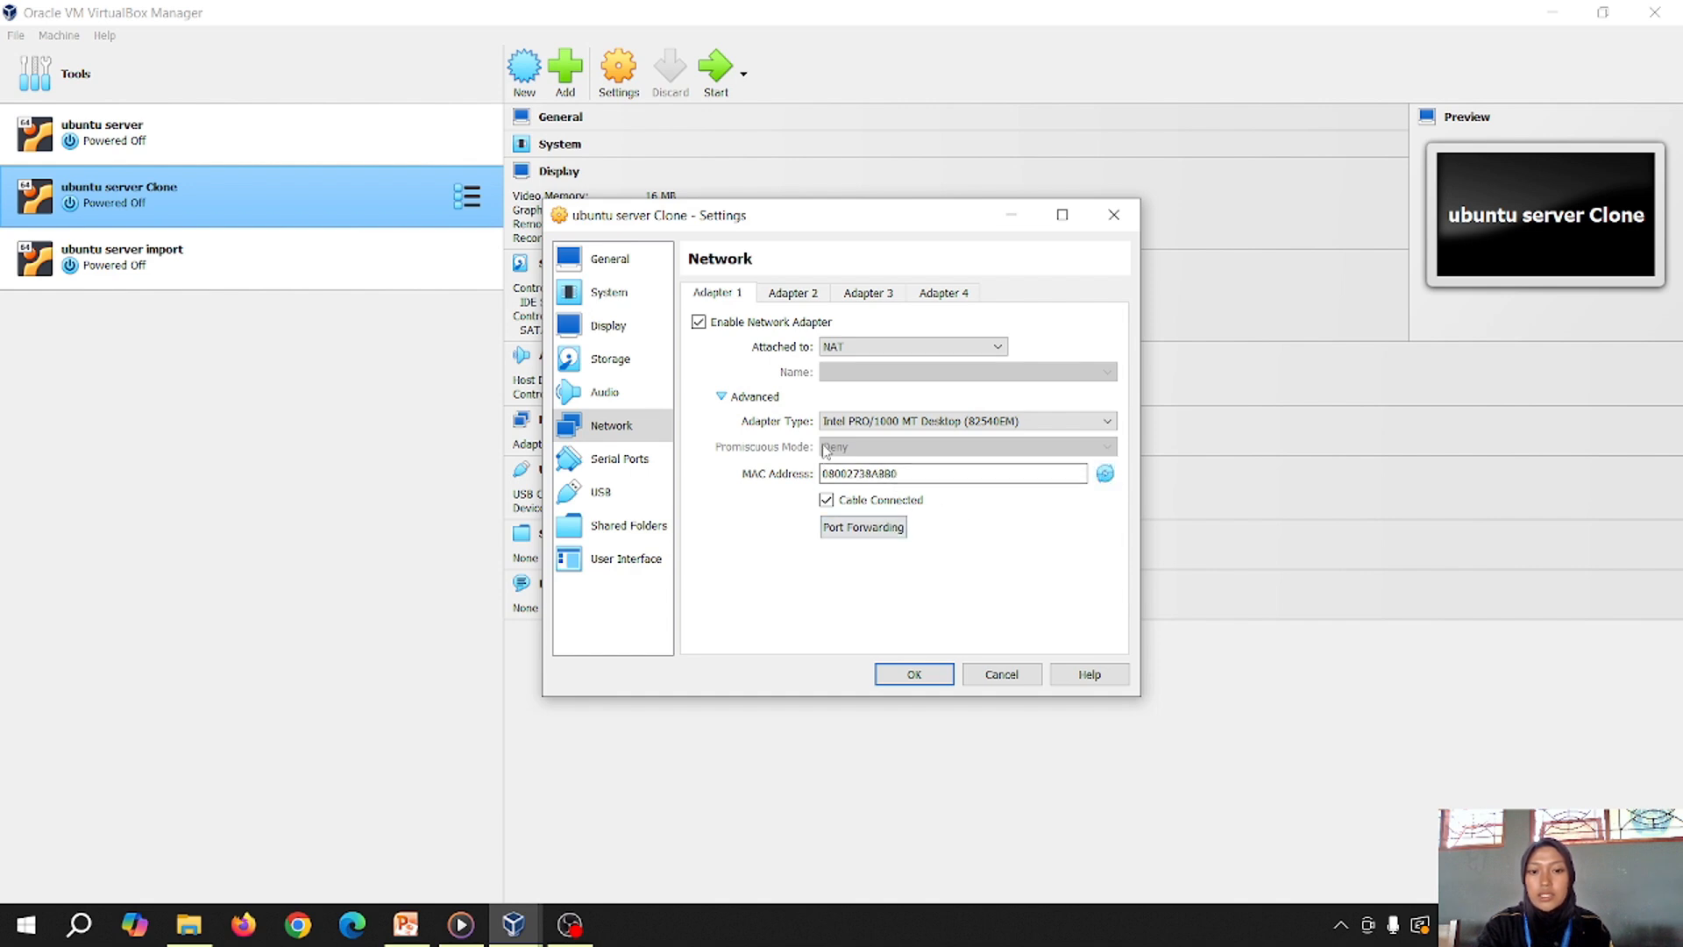
pyautogui.click(915, 674)
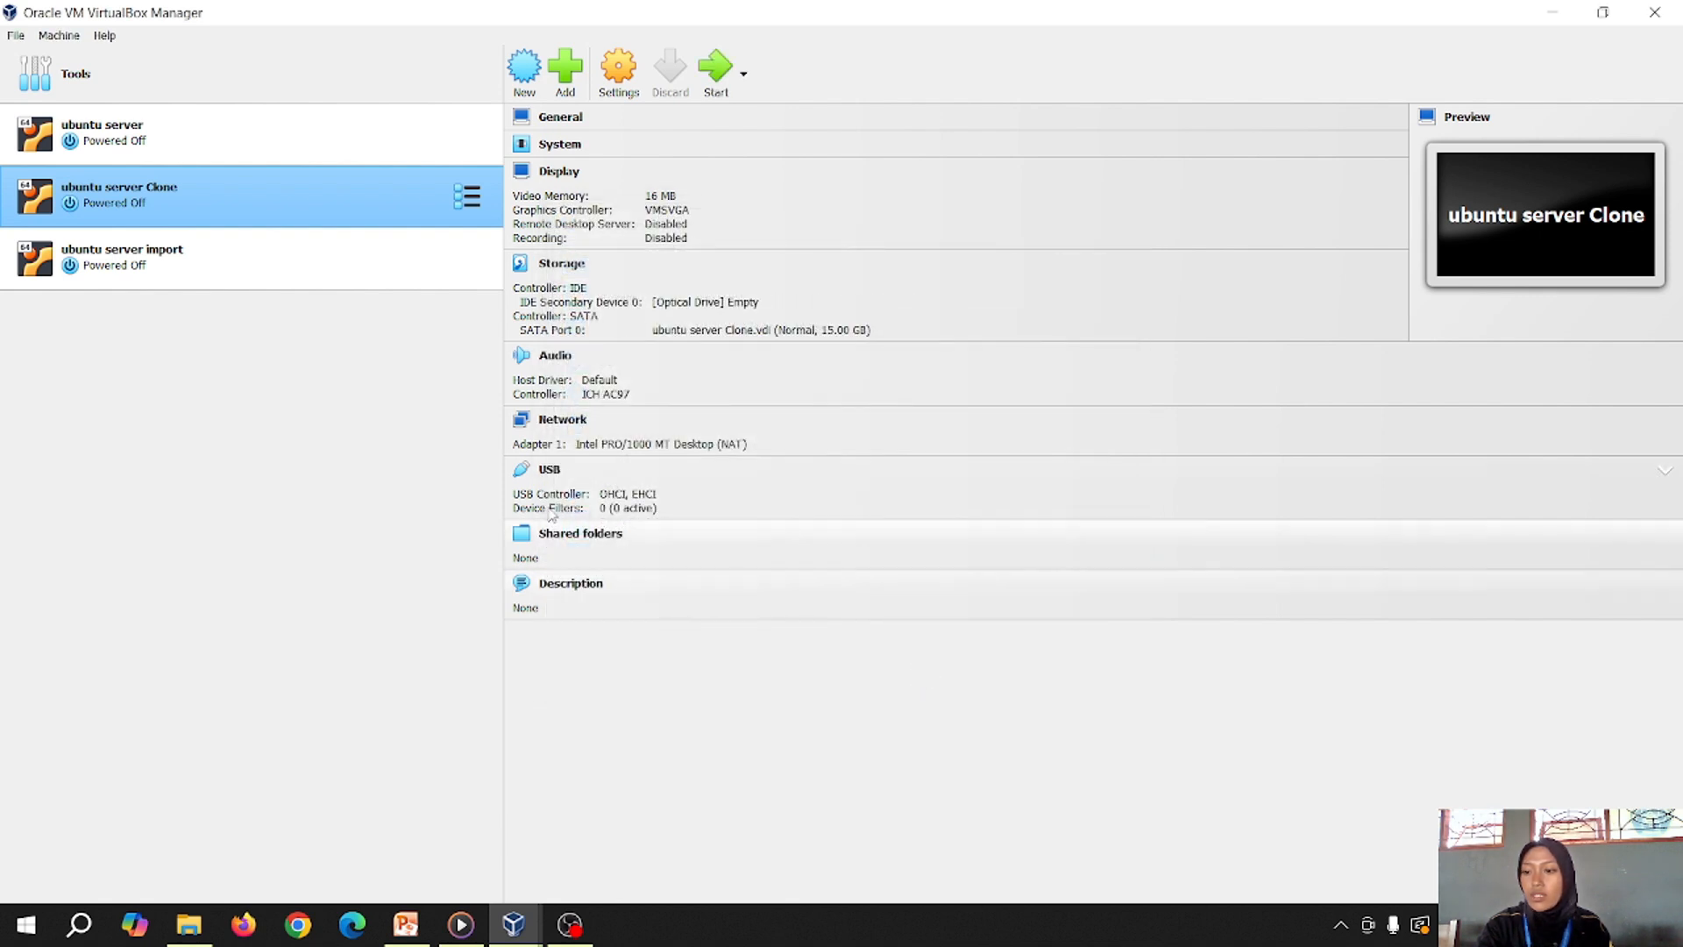
# Generate a new random MAC address for ubuntu server import's NAT Adapter 1 and save the settings
pyautogui.click(275, 254)
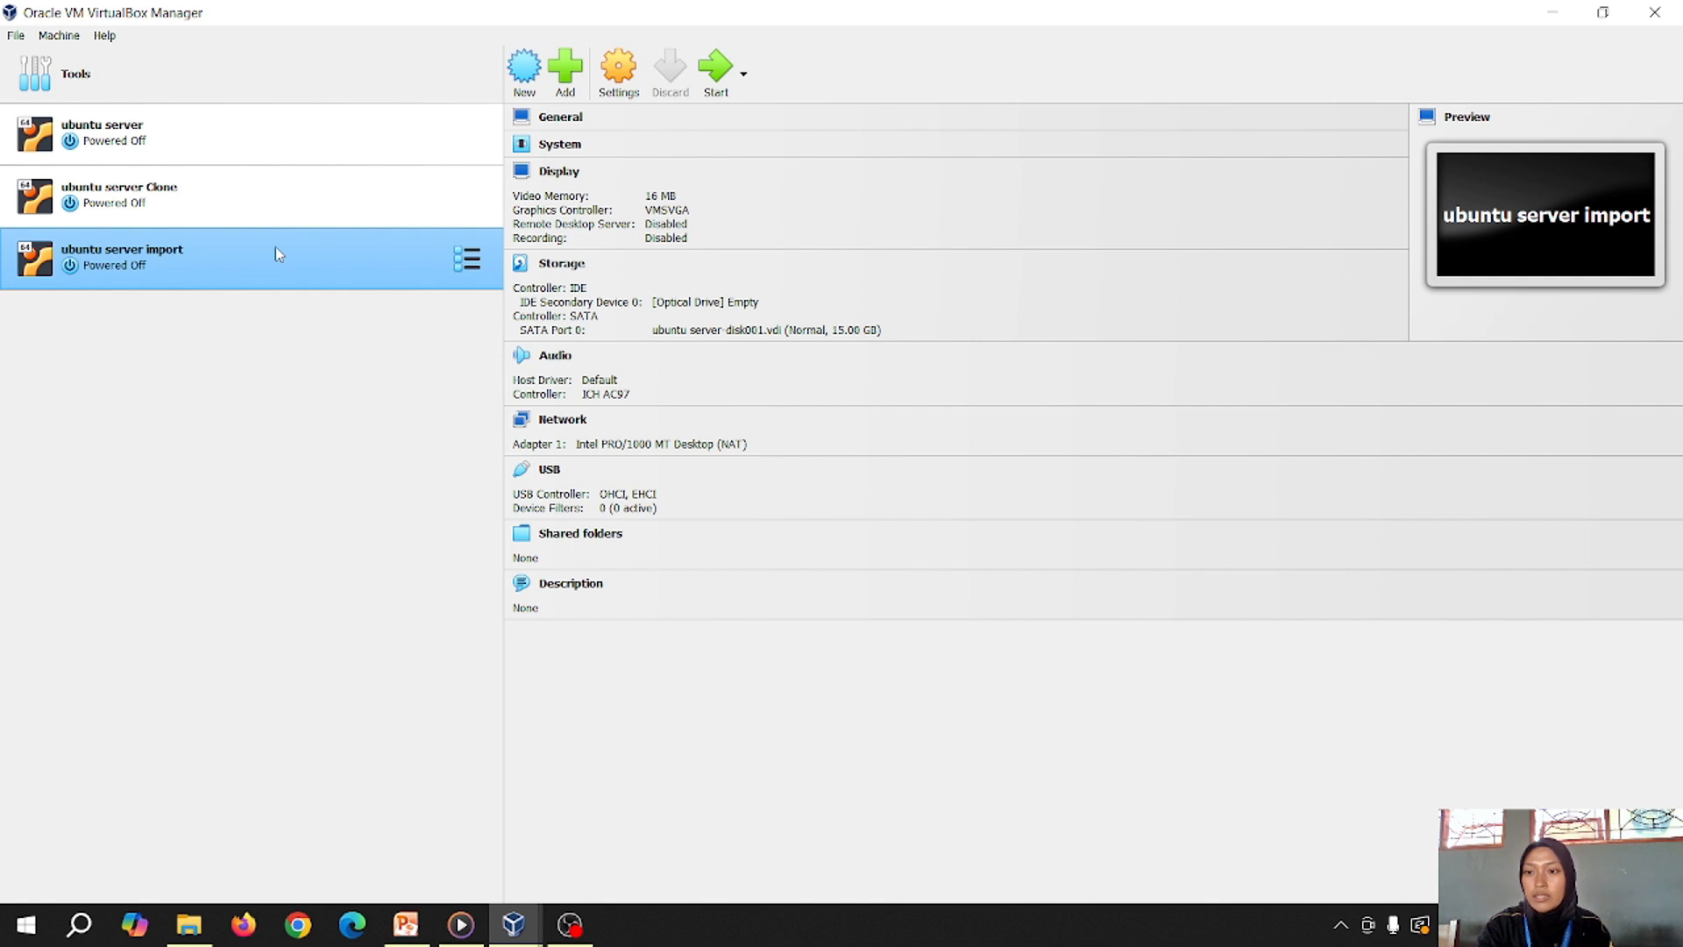
pyautogui.rightClick(277, 253)
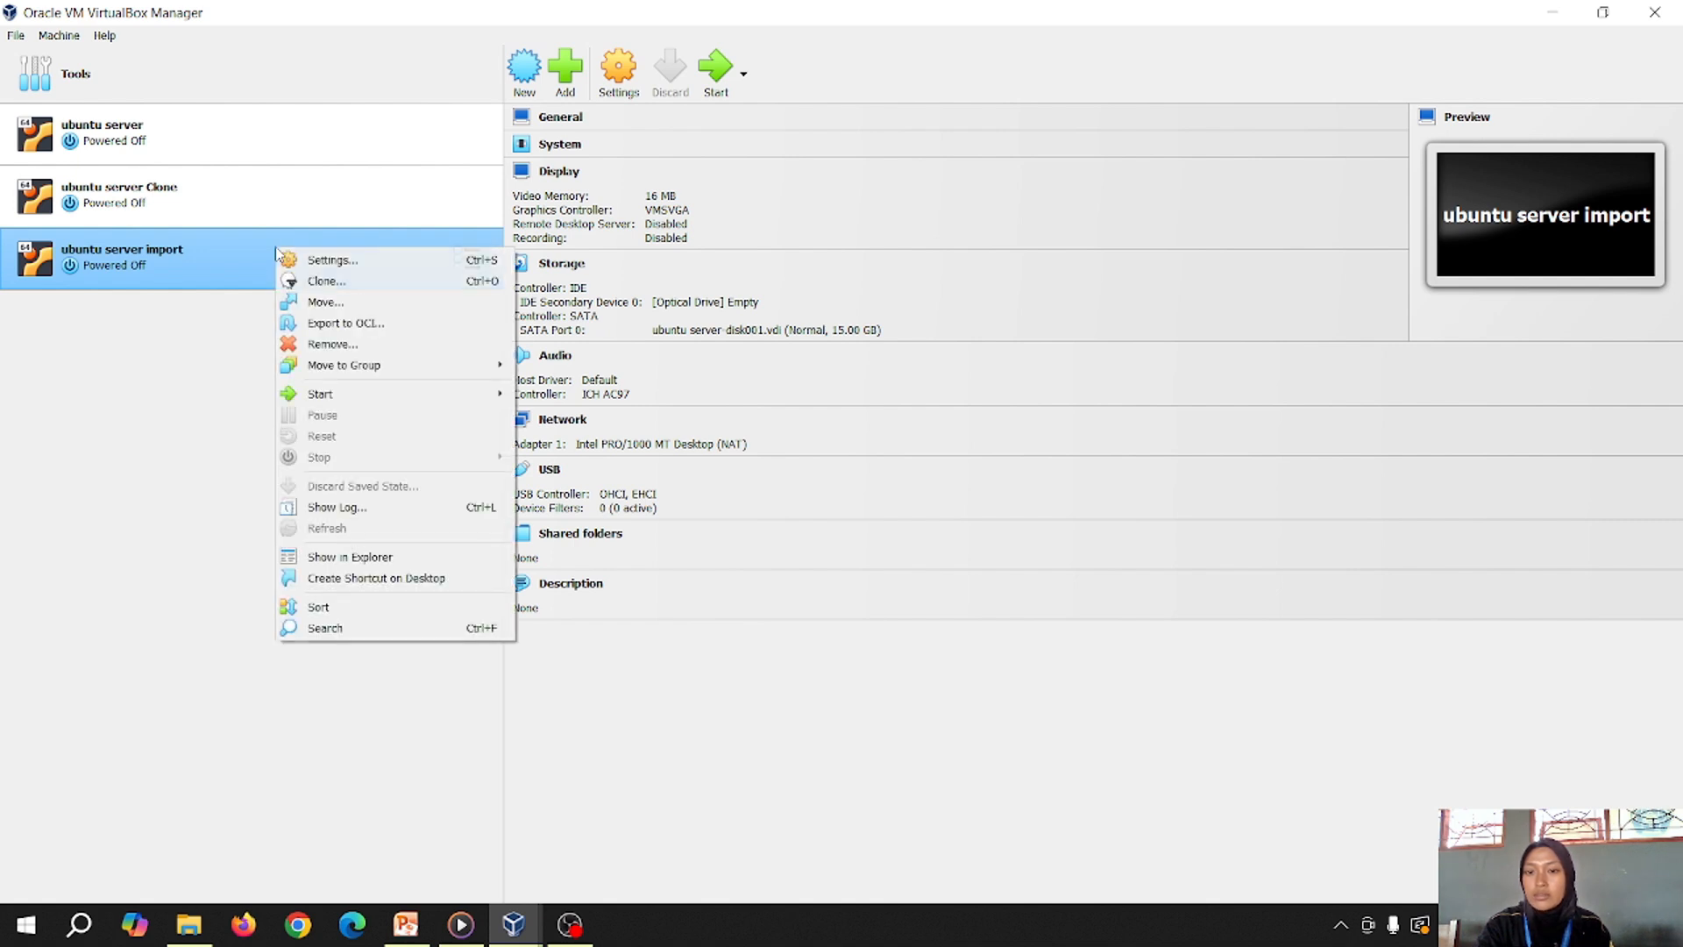
pyautogui.click(338, 268)
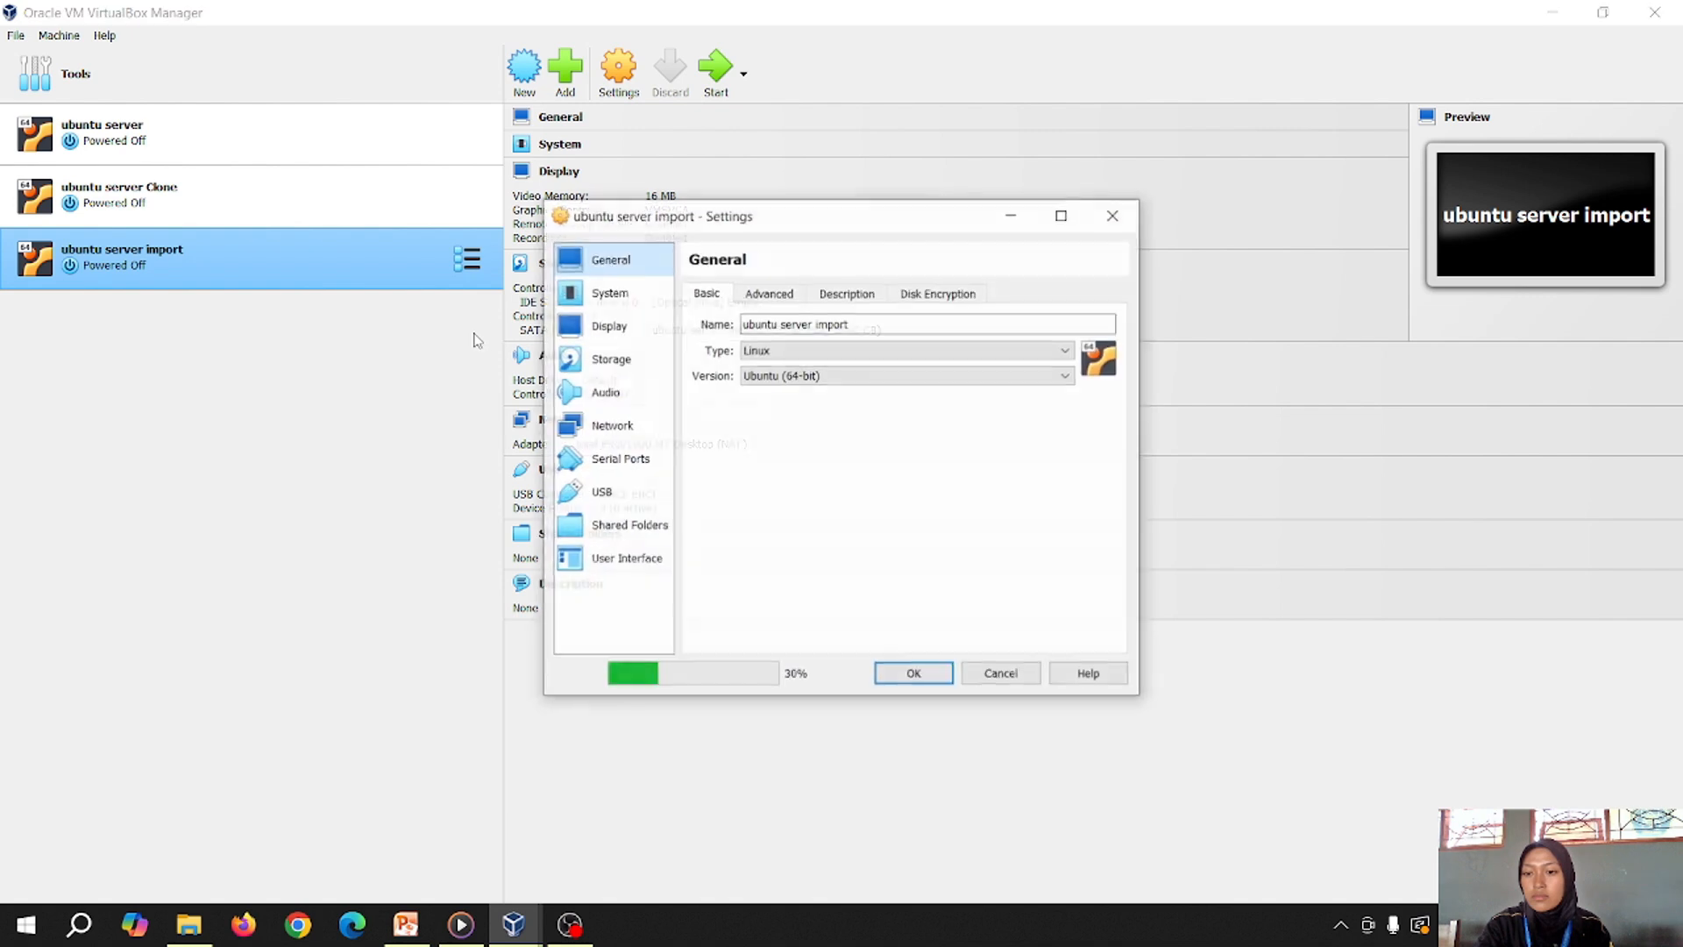
pyautogui.click(639, 428)
pyautogui.click(759, 400)
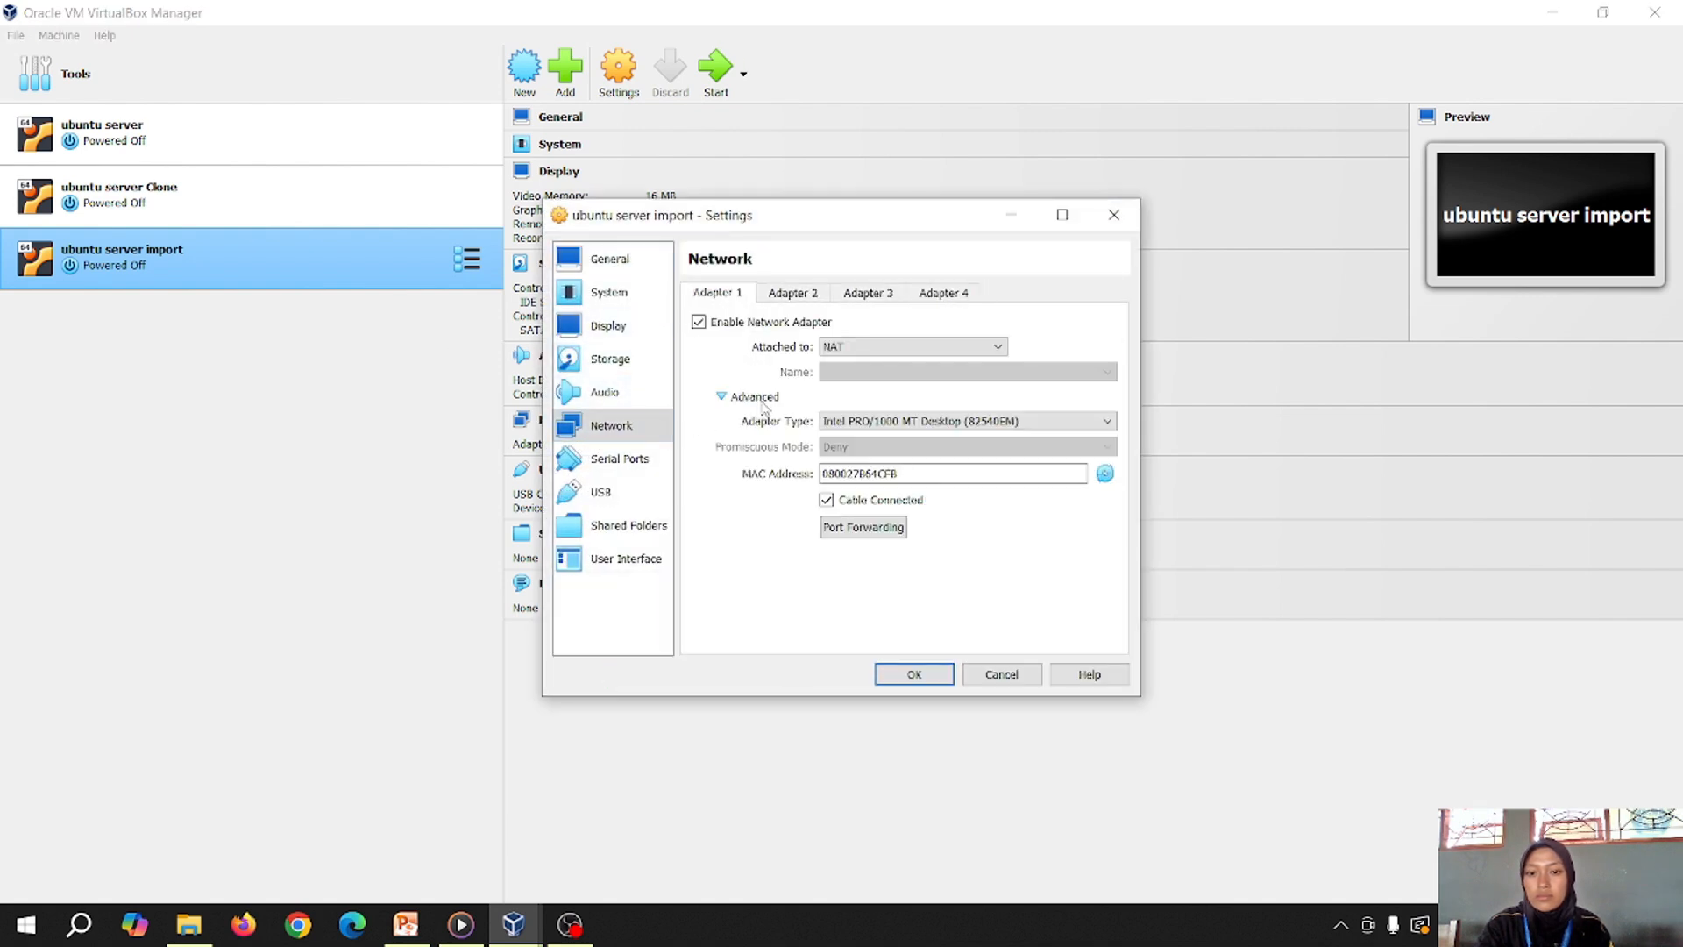
pyautogui.click(1105, 473)
pyautogui.click(914, 674)
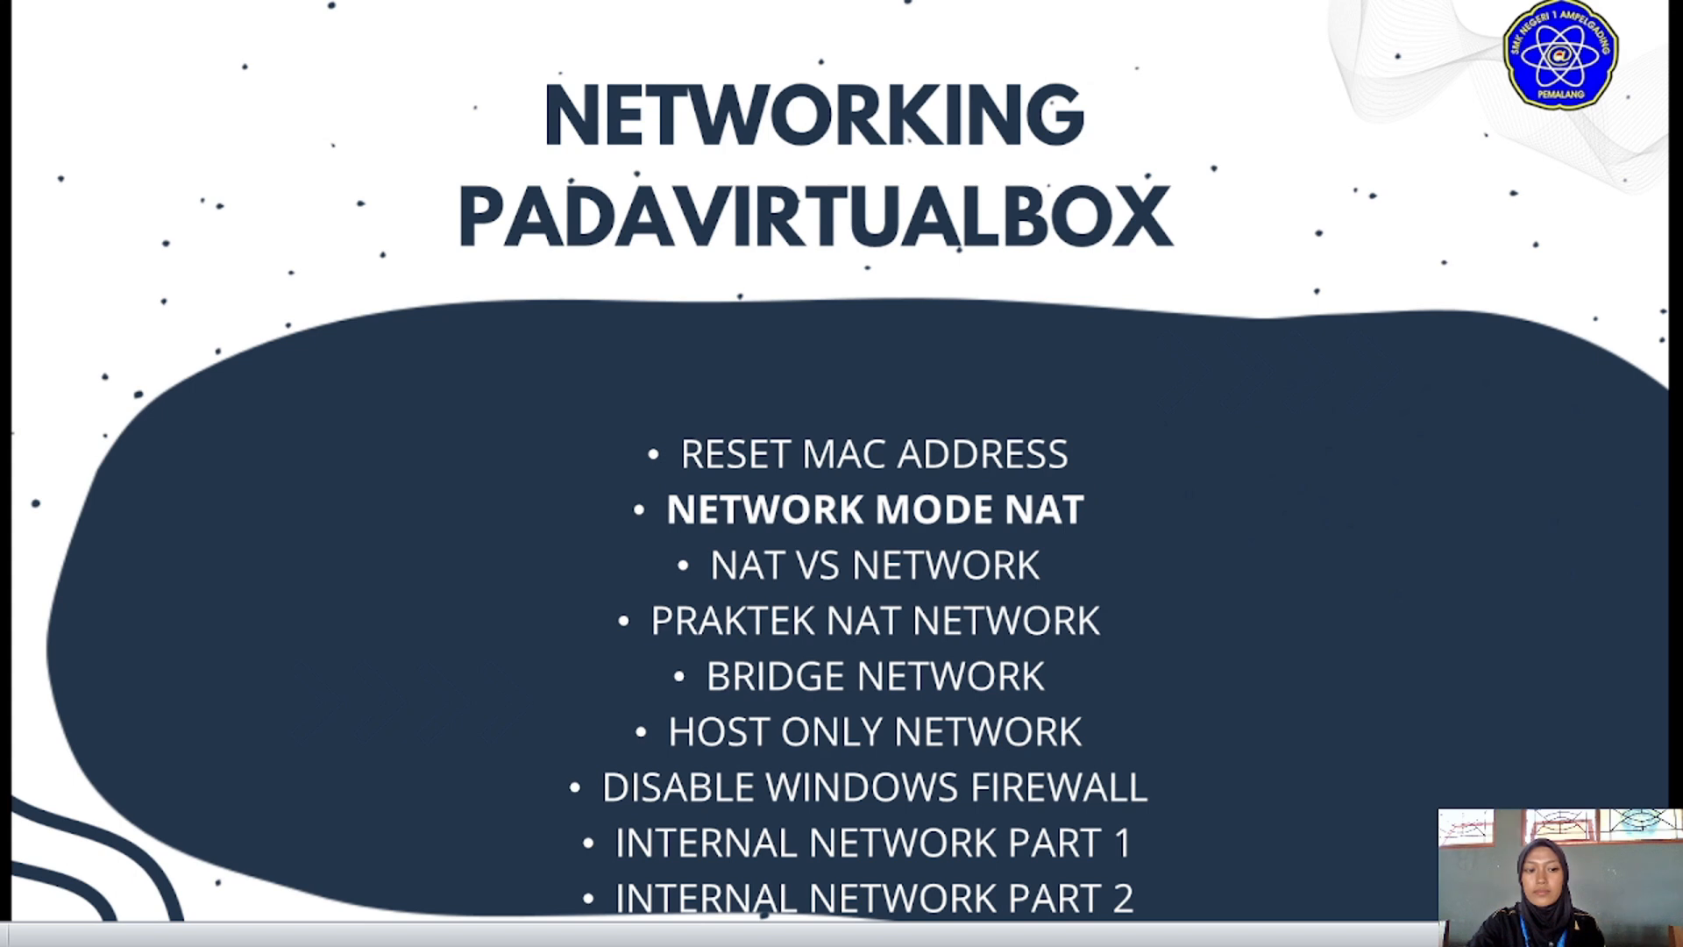
# Advance the presentation to the SIMULASI NAT PADA VM slide
pyautogui.press('Right')
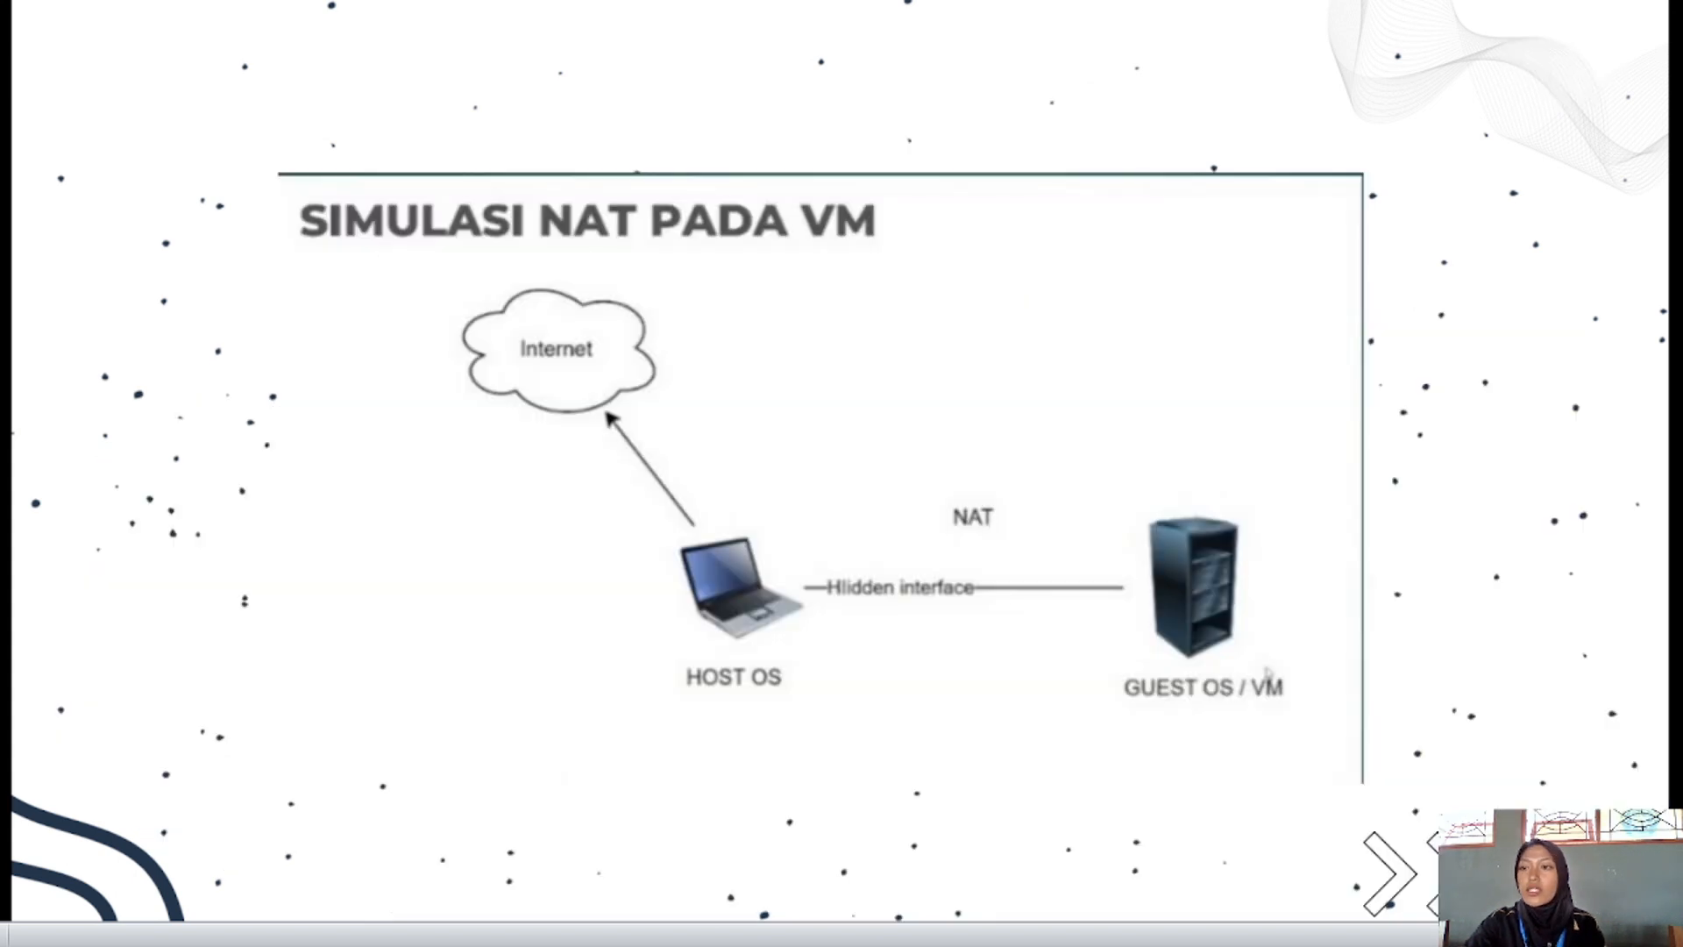
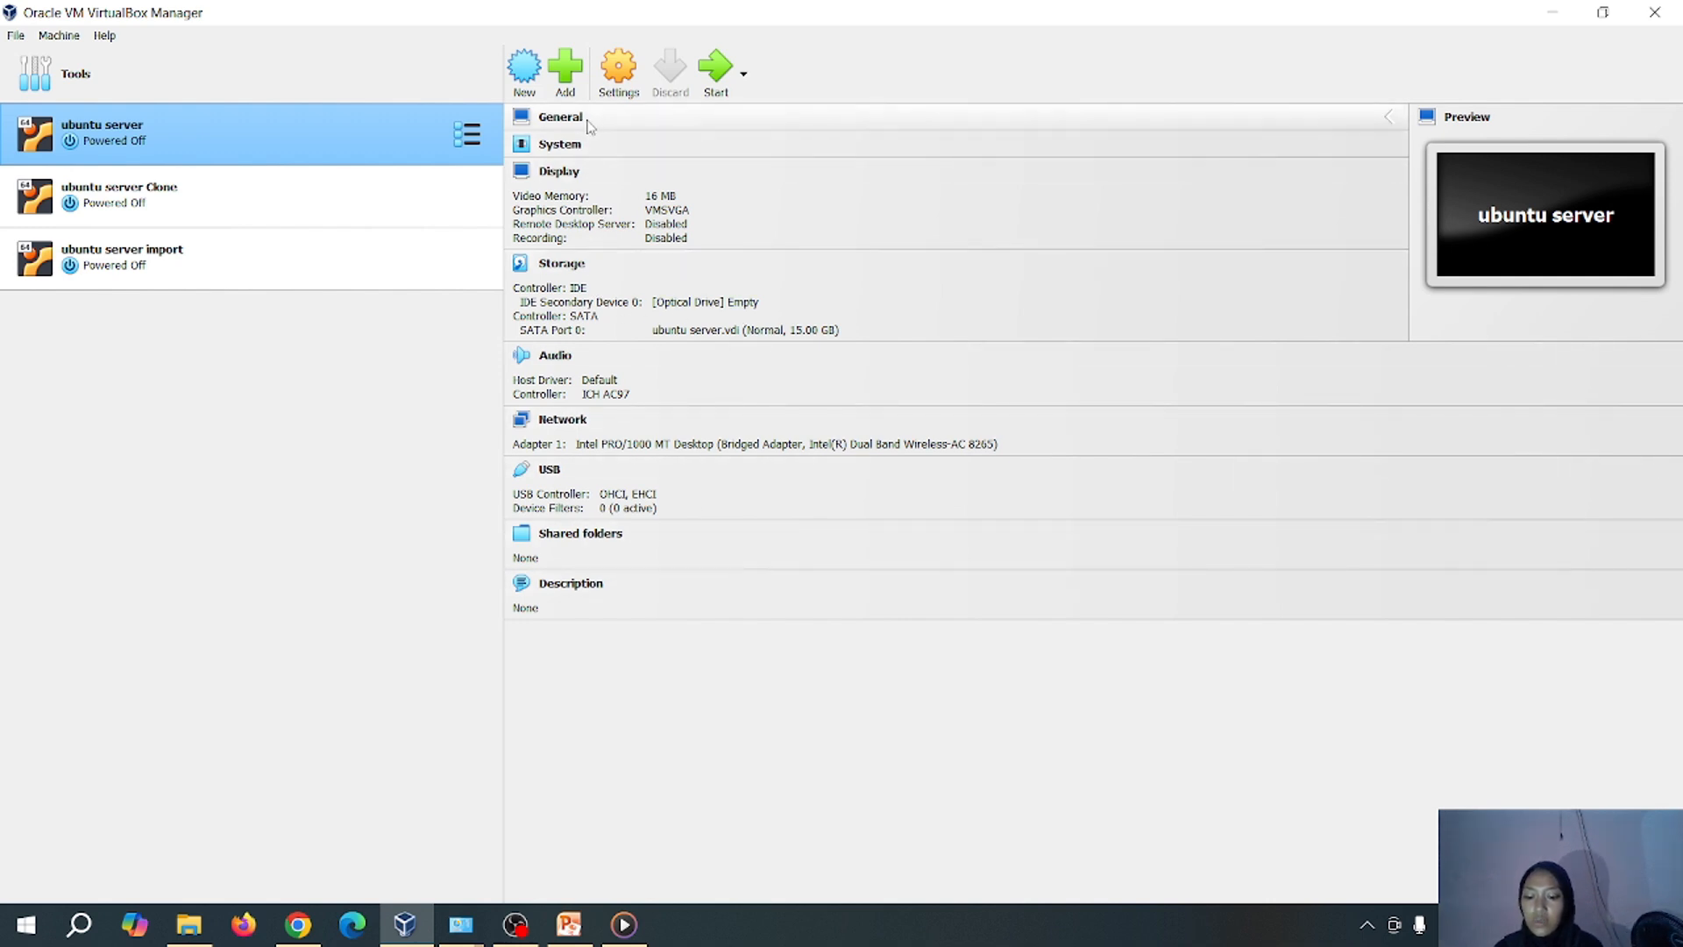
# Start the ubuntu server VM and log in at the console with the account's username and password
pyautogui.click(705, 76)
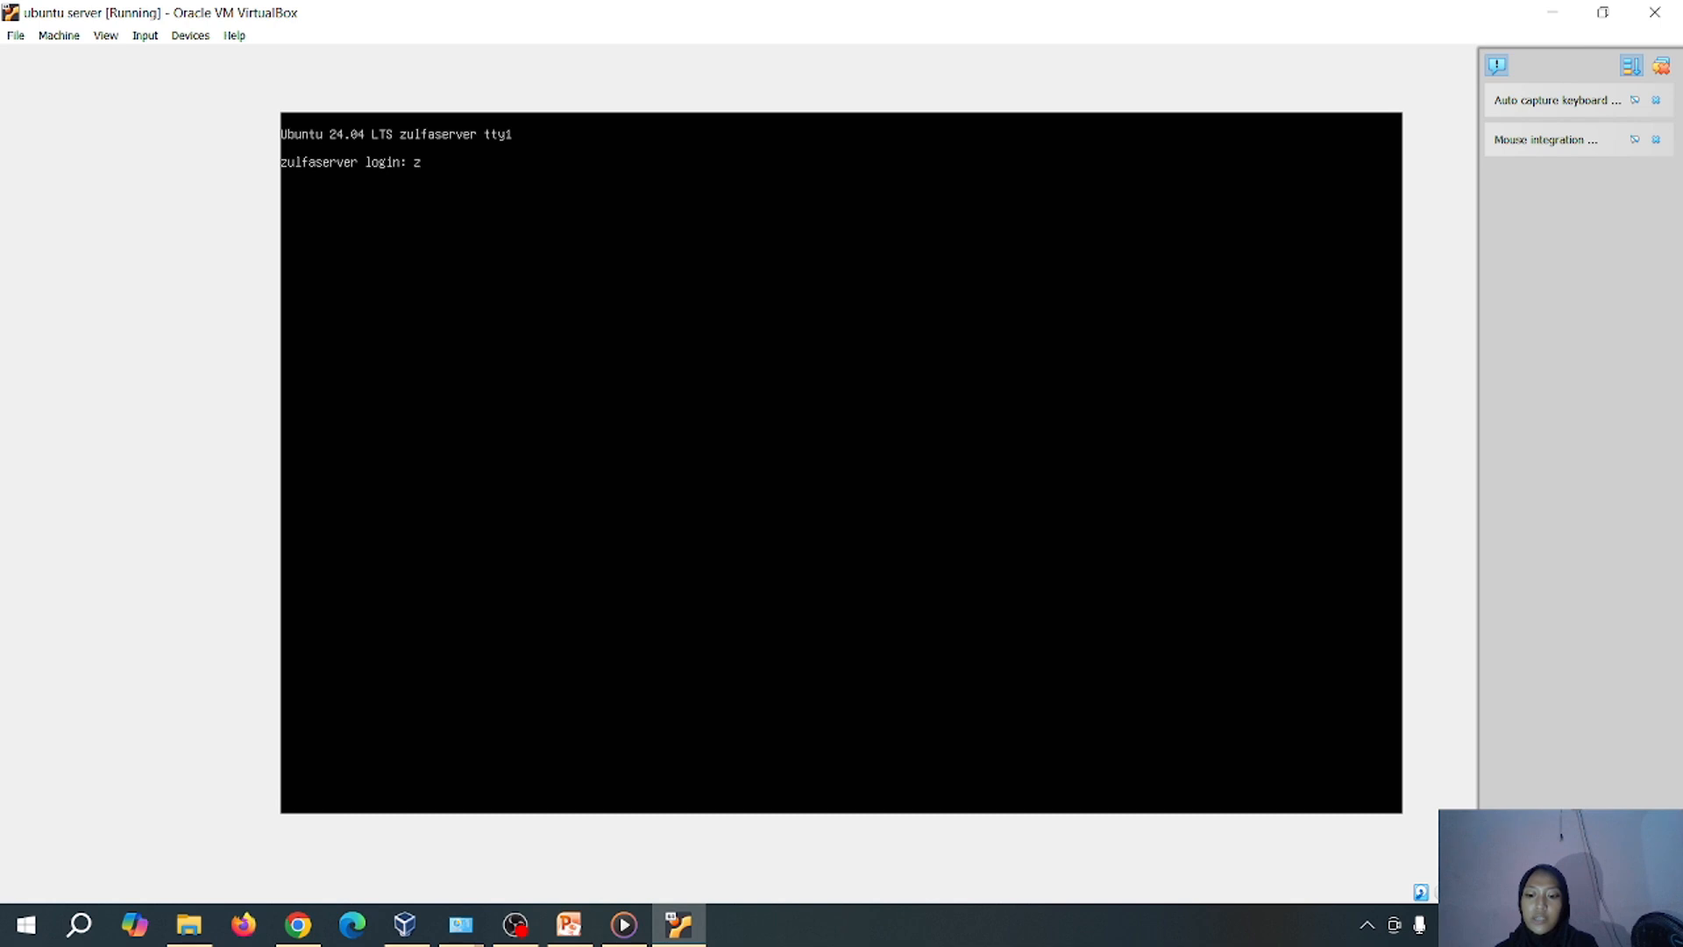
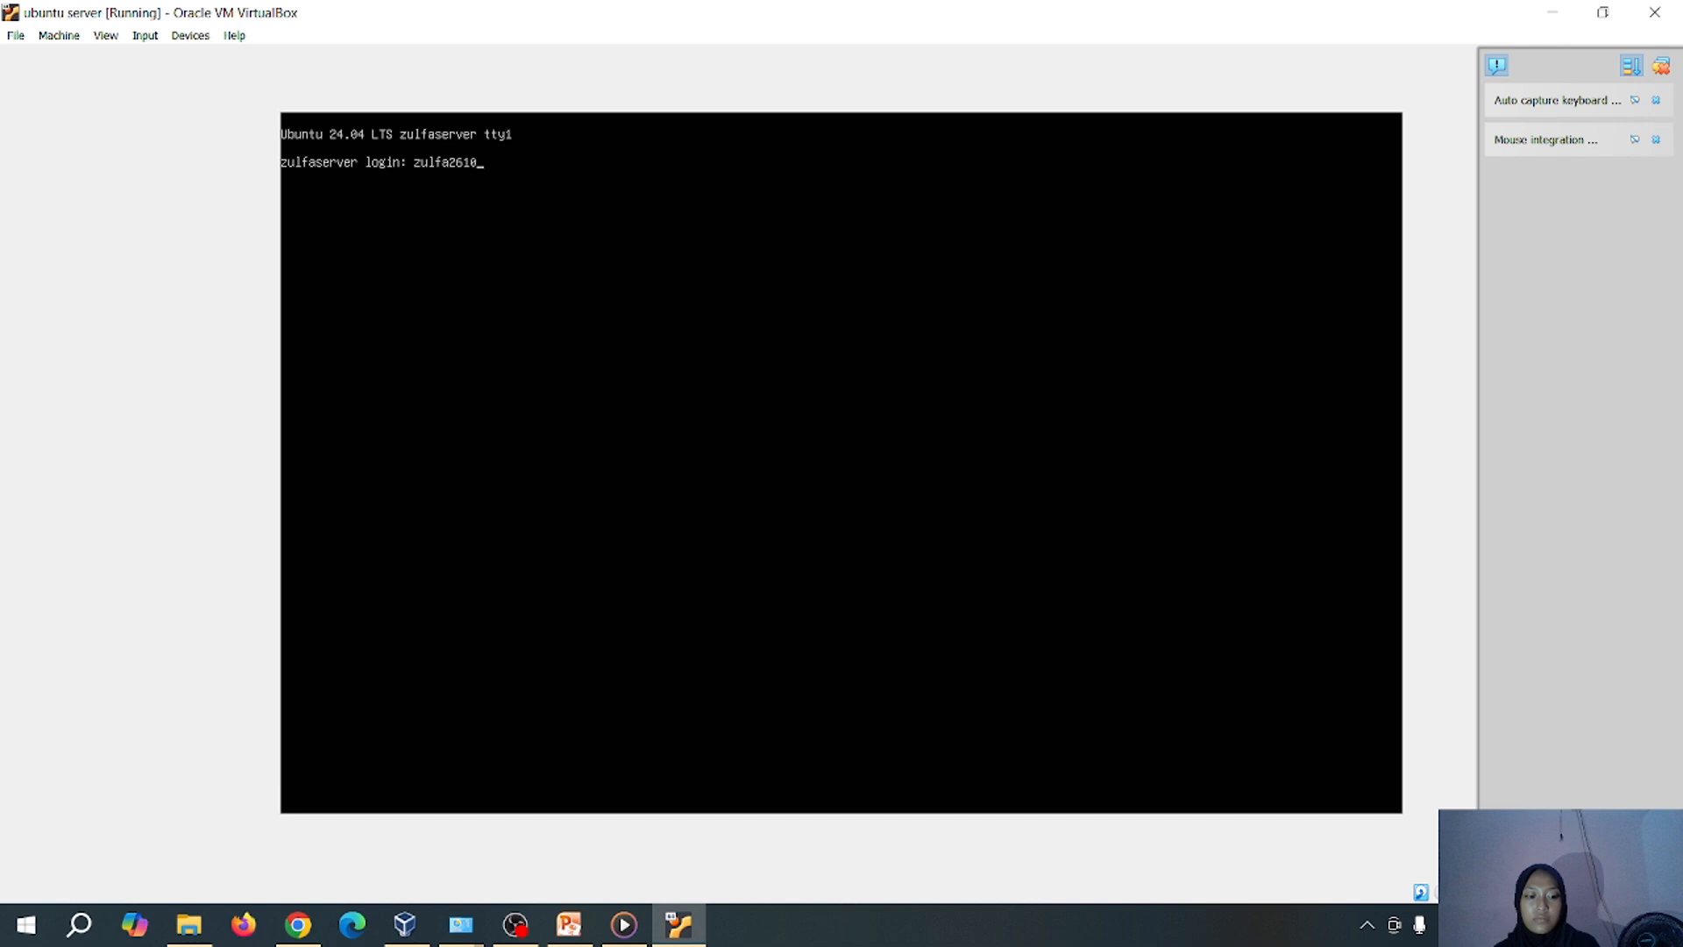
pyautogui.press('Return')
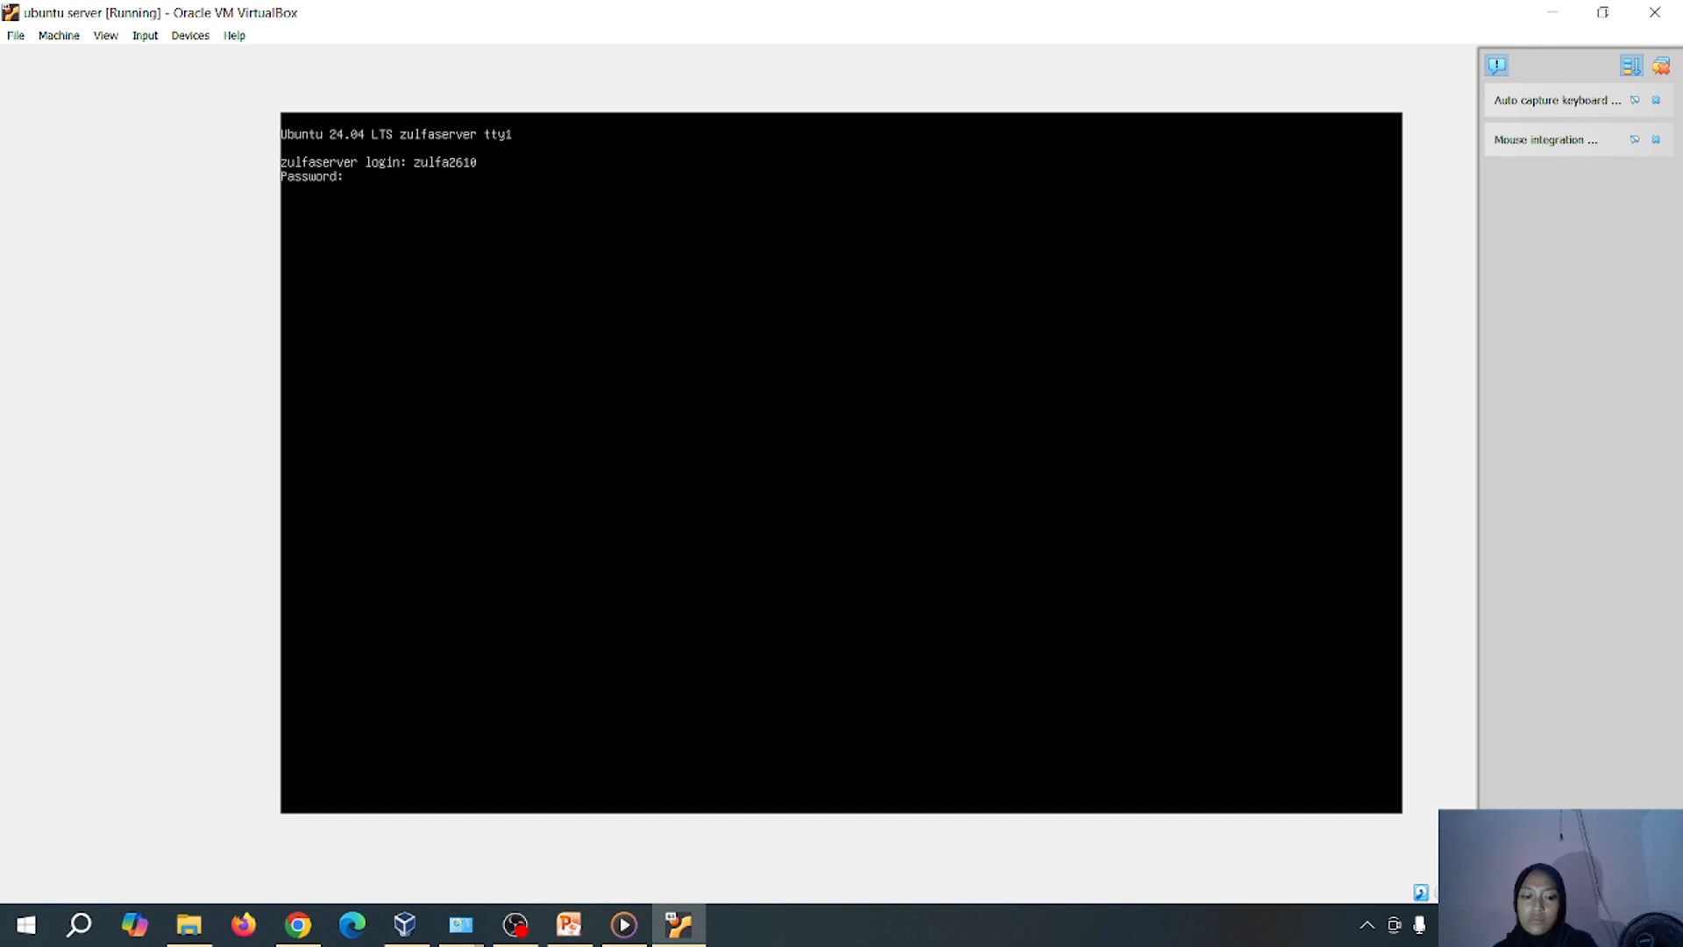
pyautogui.press('Return')
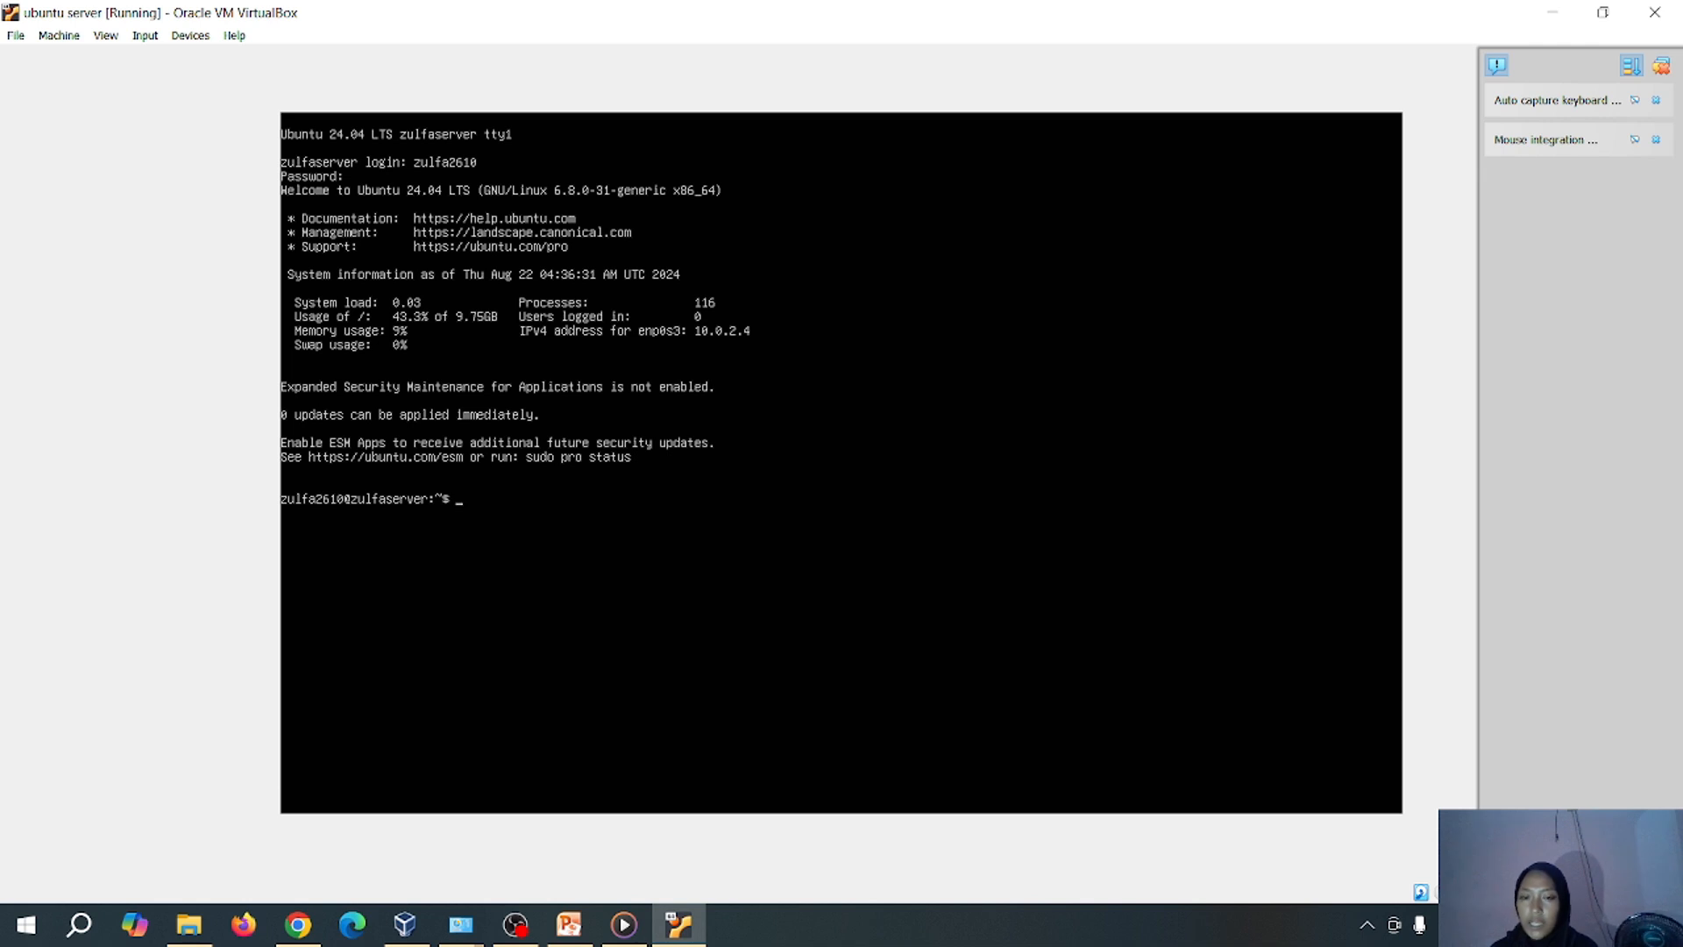
# Run 'ip address' to show enp0s3 at 192.168.100.206/24
pyautogui.write('ip')
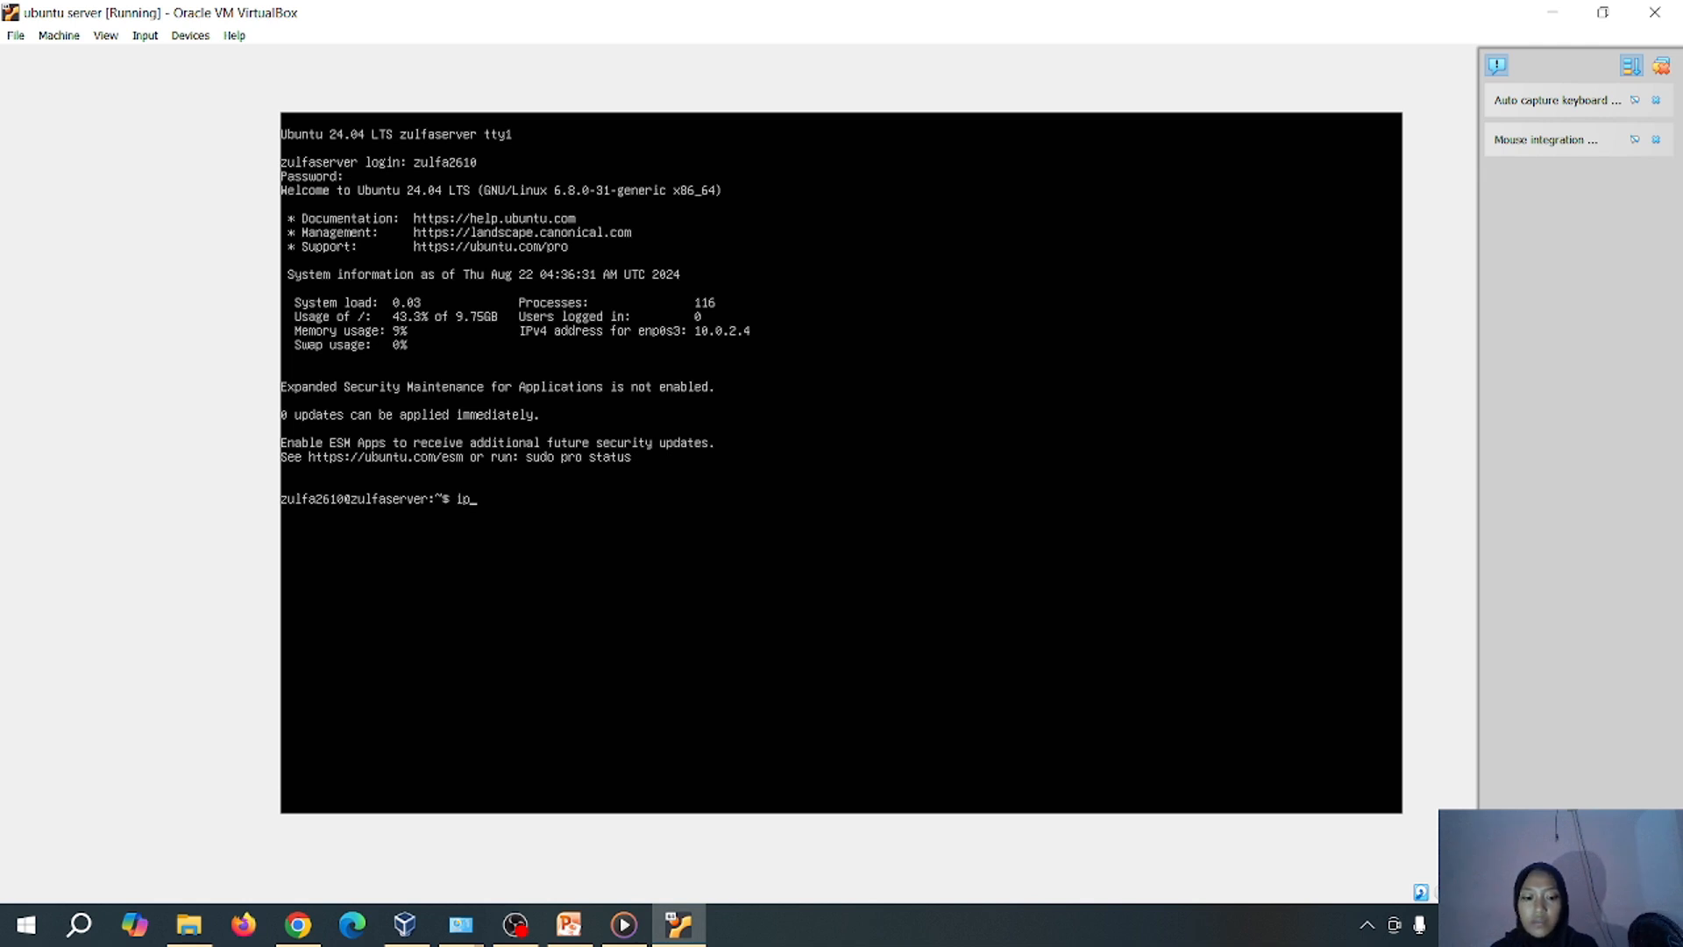
pyautogui.write(' a')
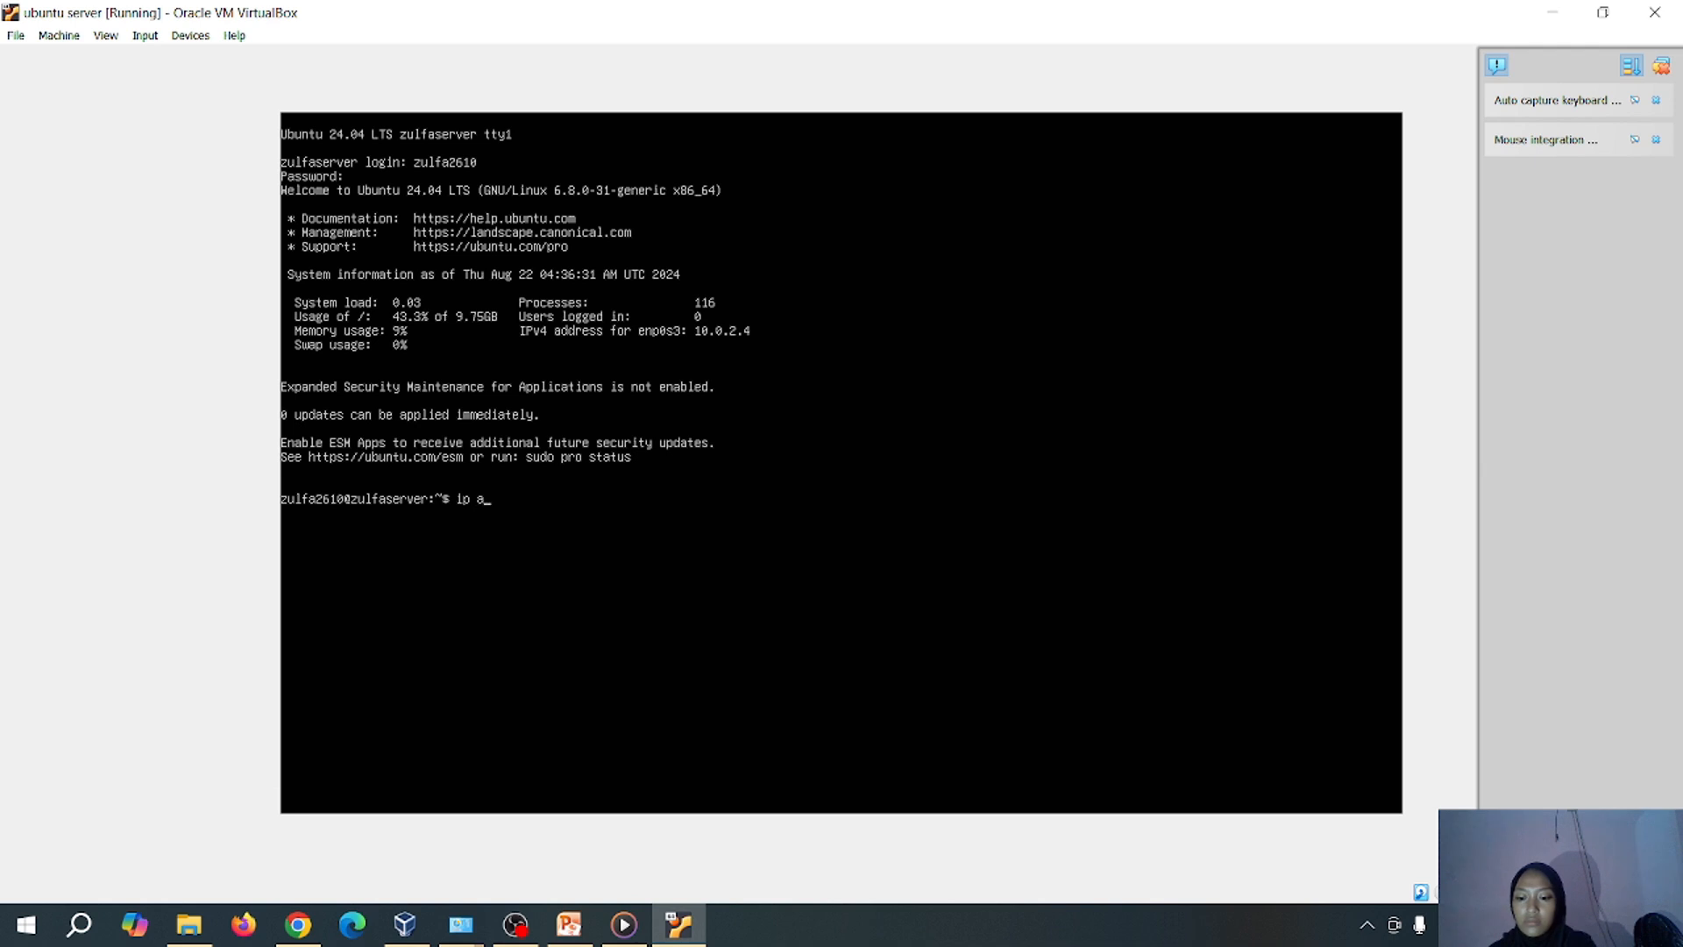
pyautogui.write('ddress')
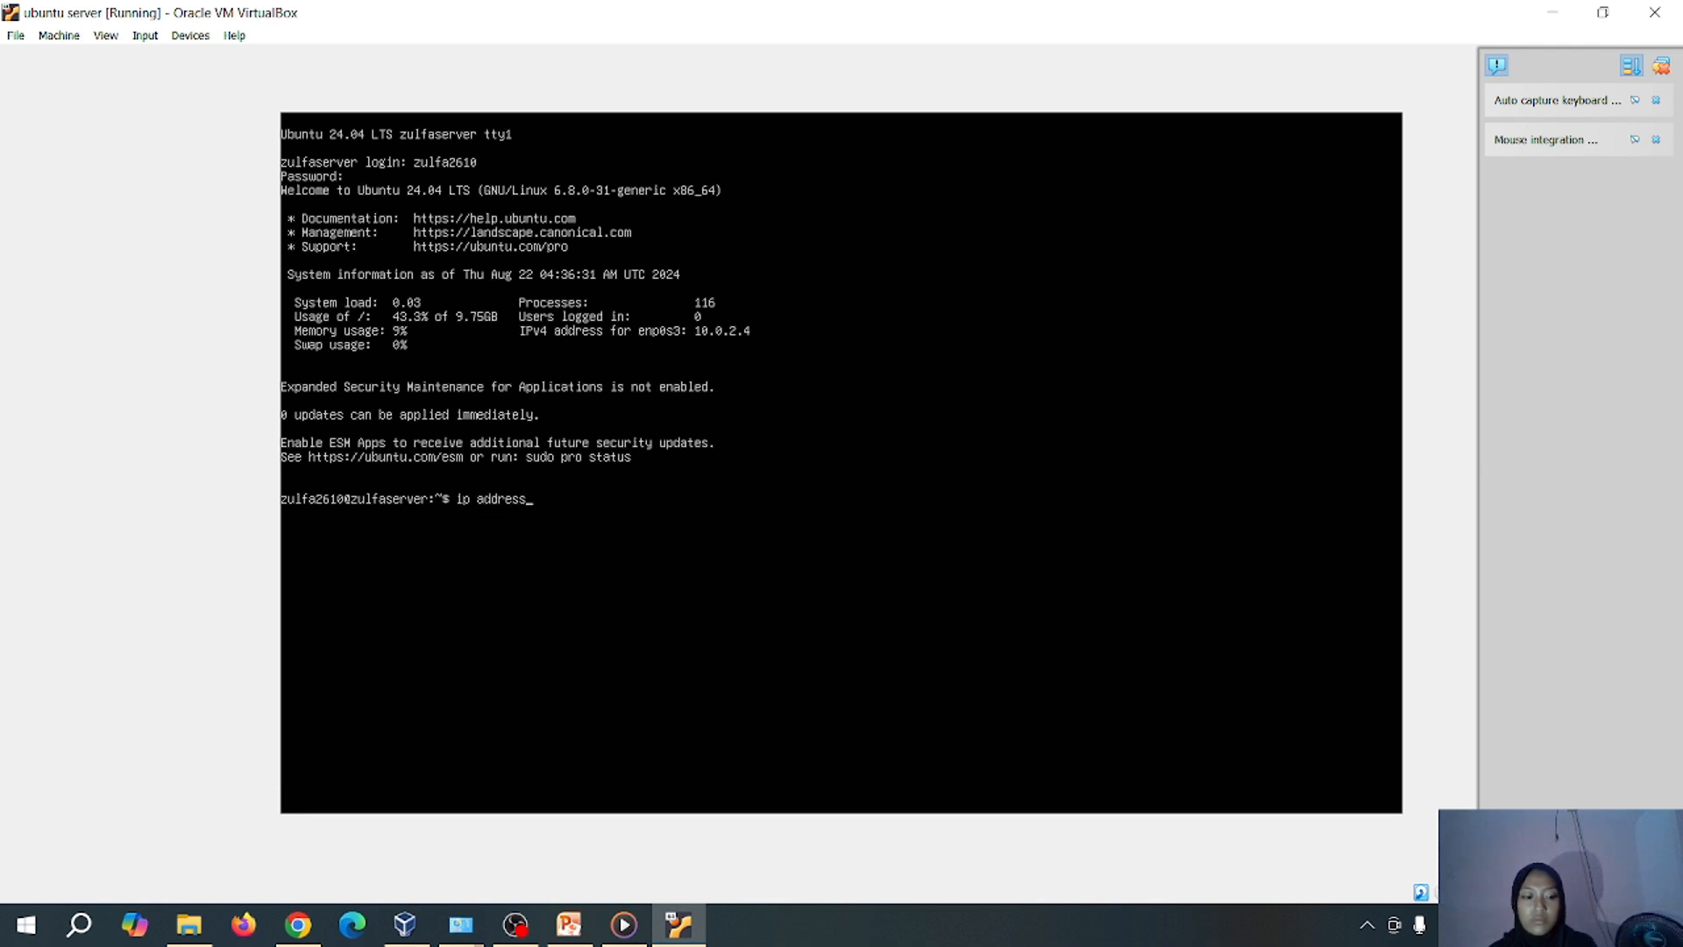
pyautogui.press('Return')
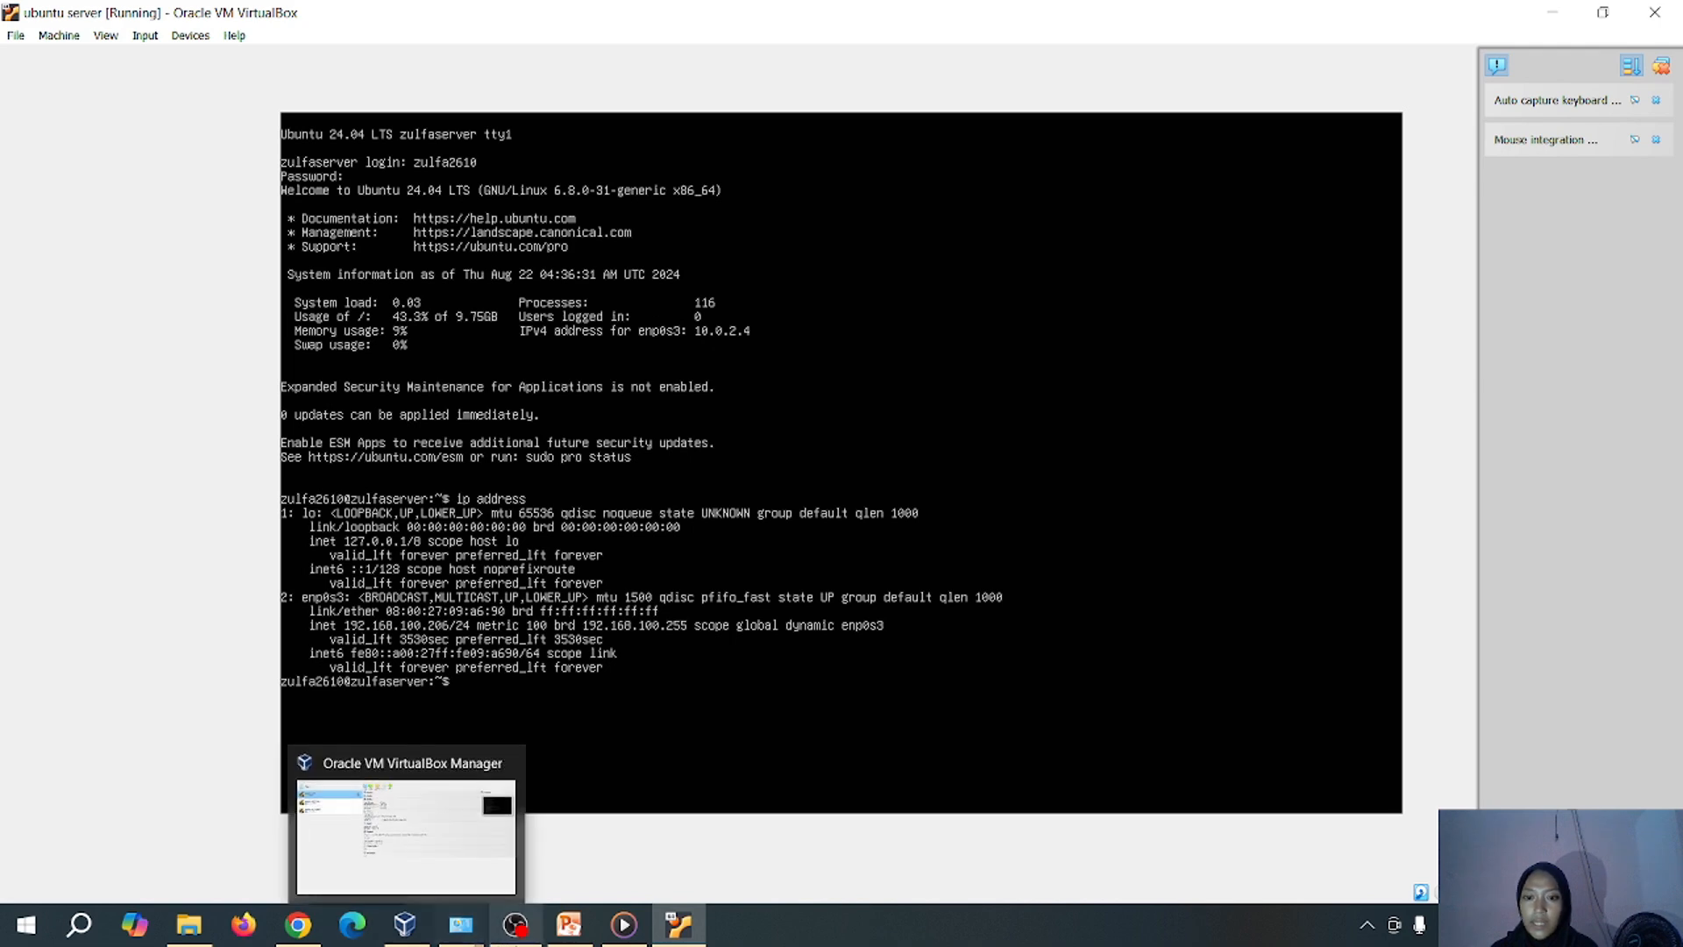
pyautogui.moveTo(514, 925)
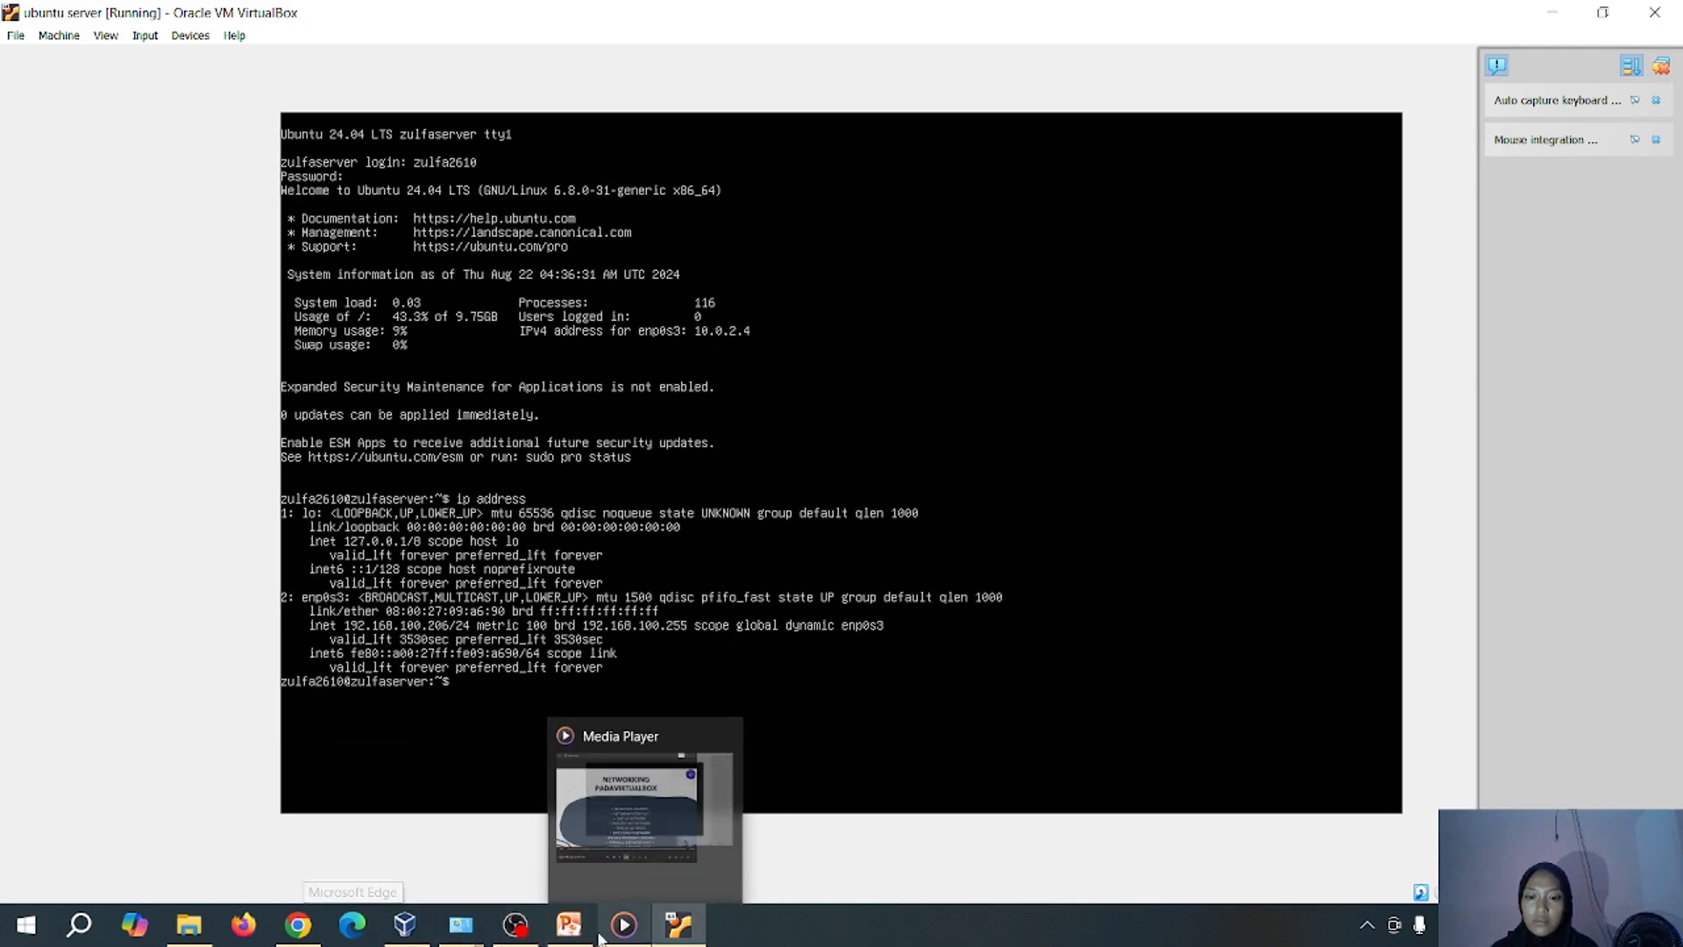
pyautogui.moveTo(461, 925)
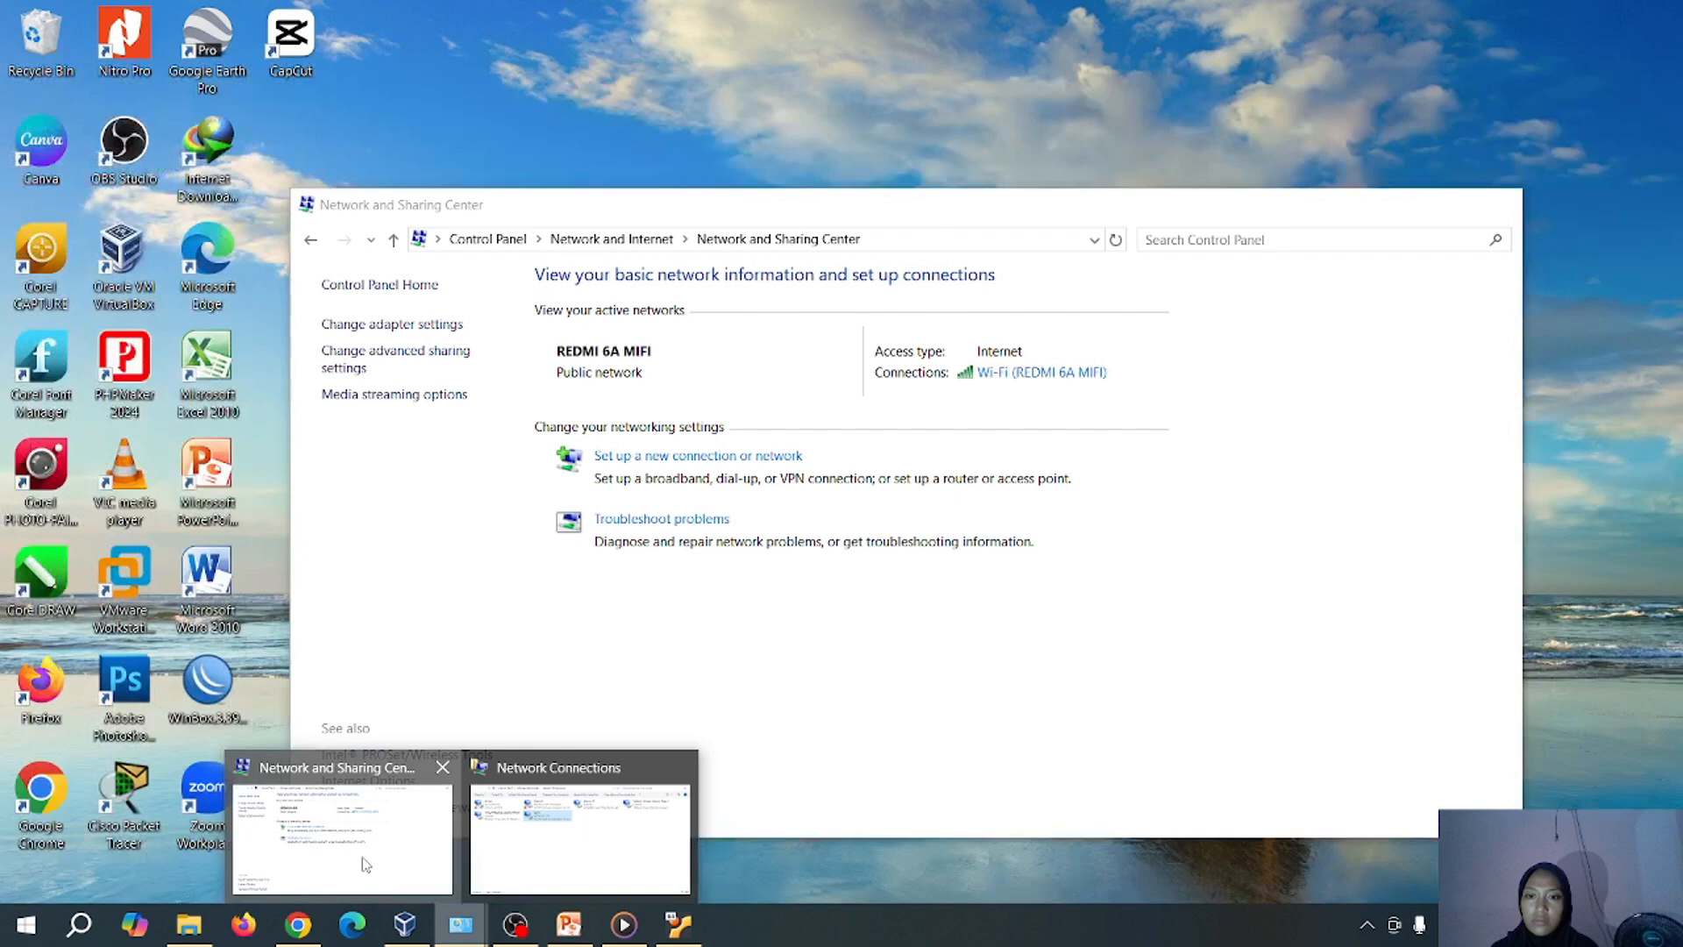
# Open the host Wi-Fi adapter's connection details from the Network and Sharing Center adapter list
pyautogui.click(361, 859)
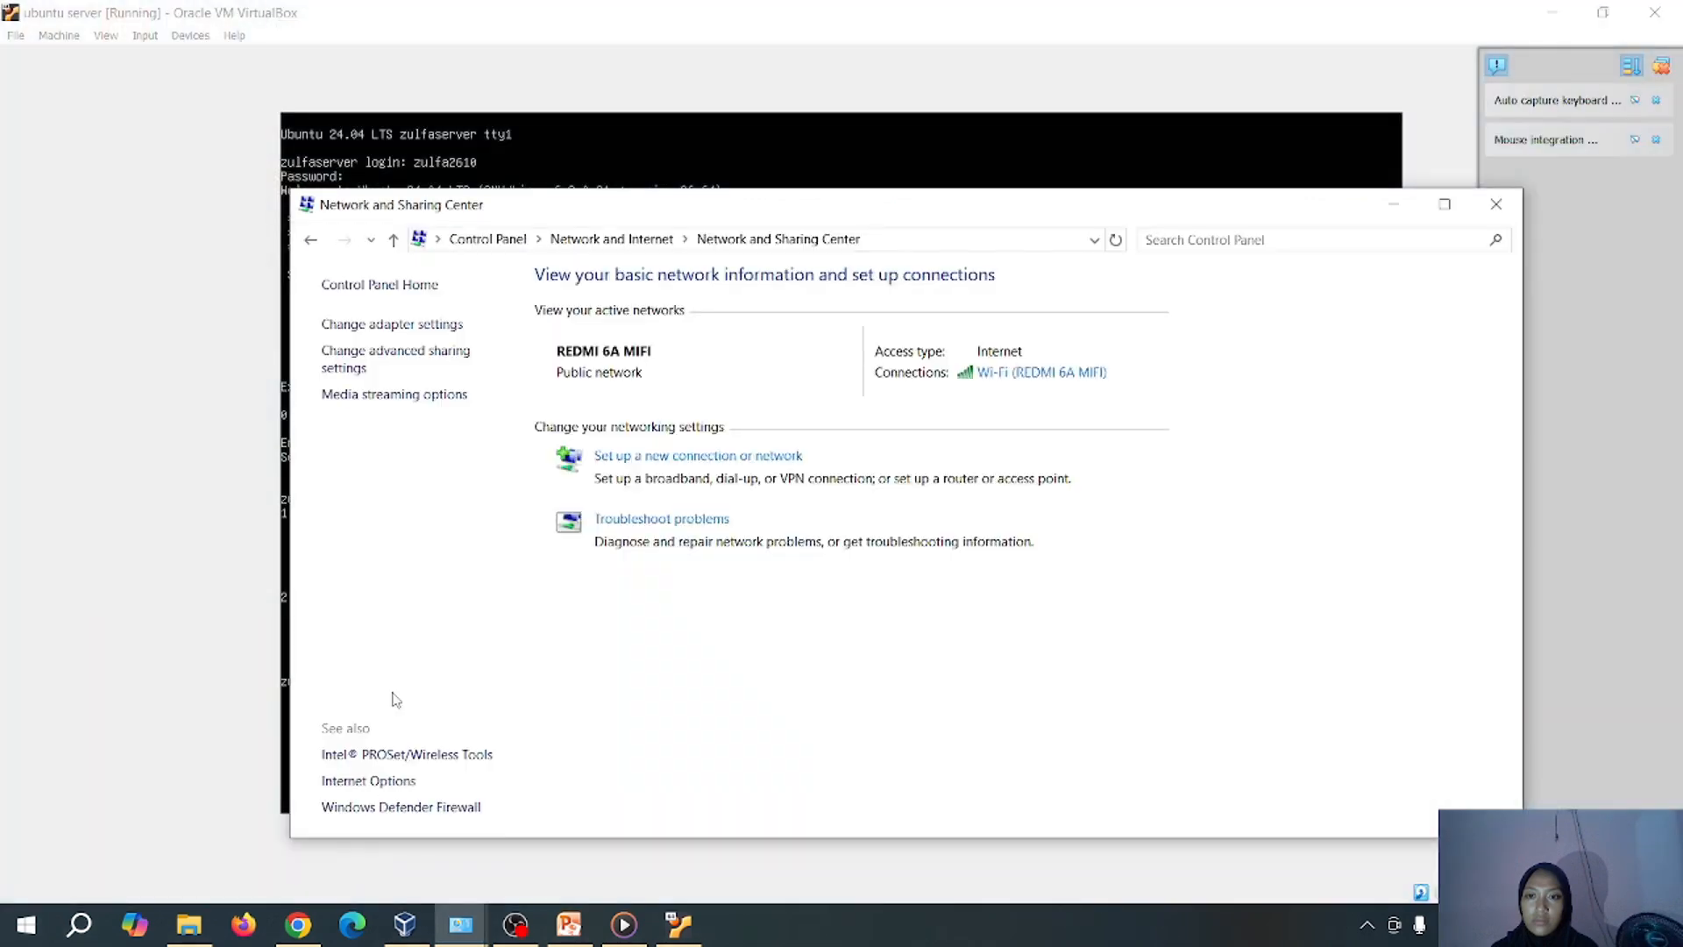
pyautogui.click(313, 245)
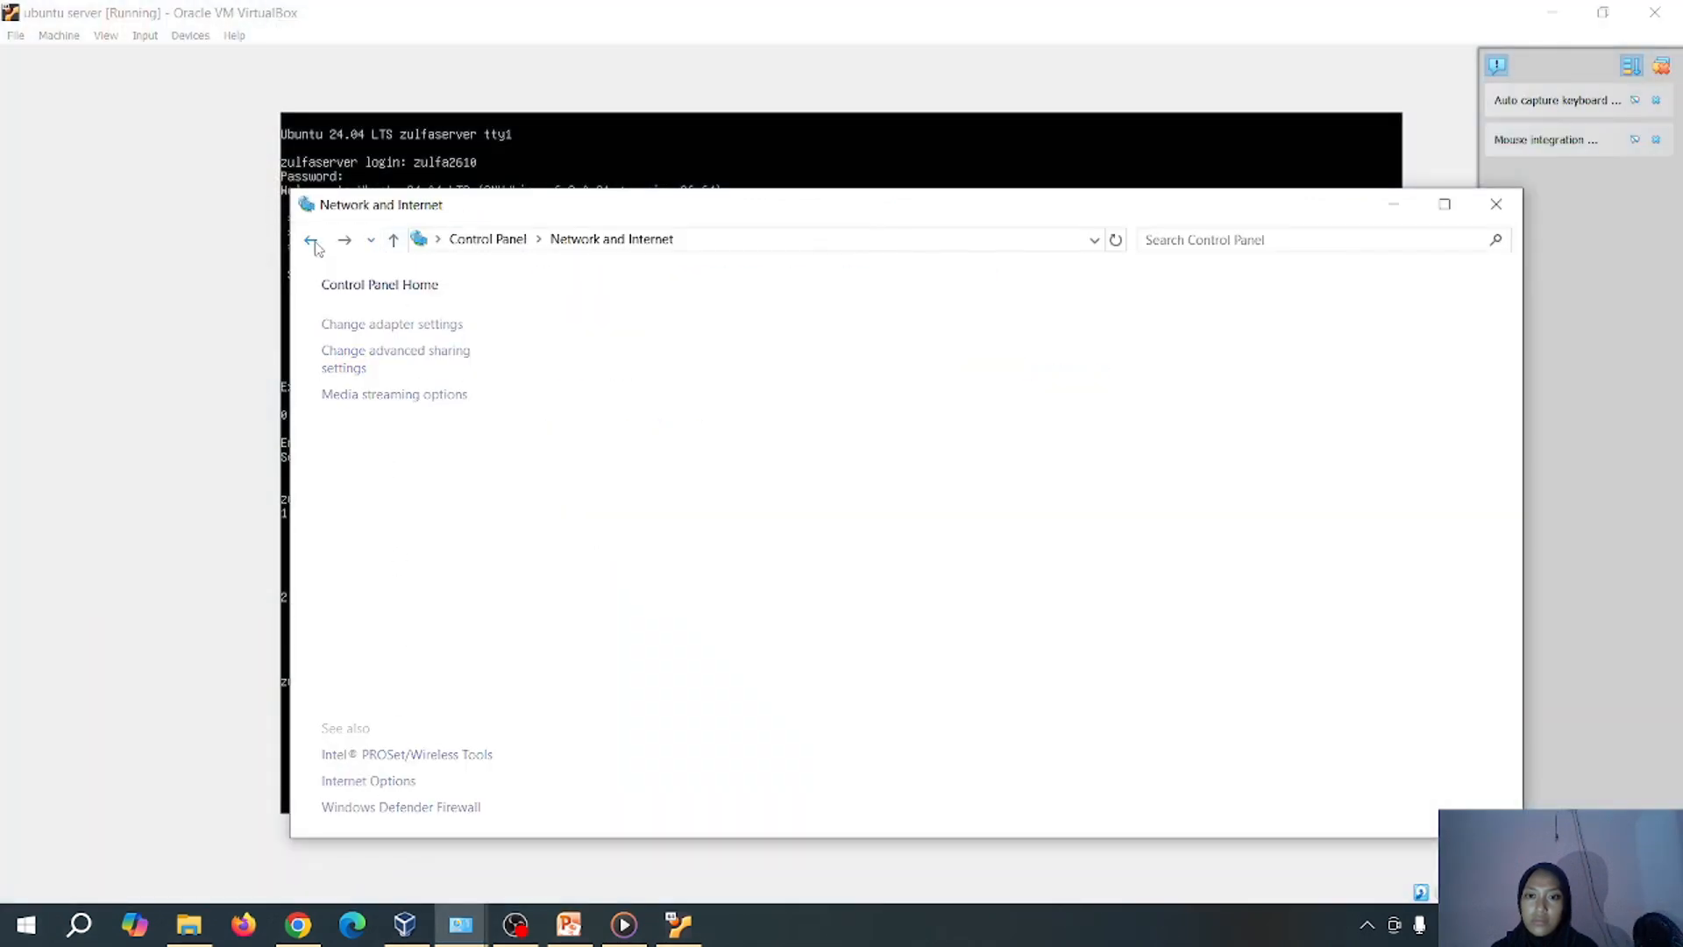
pyautogui.click(312, 245)
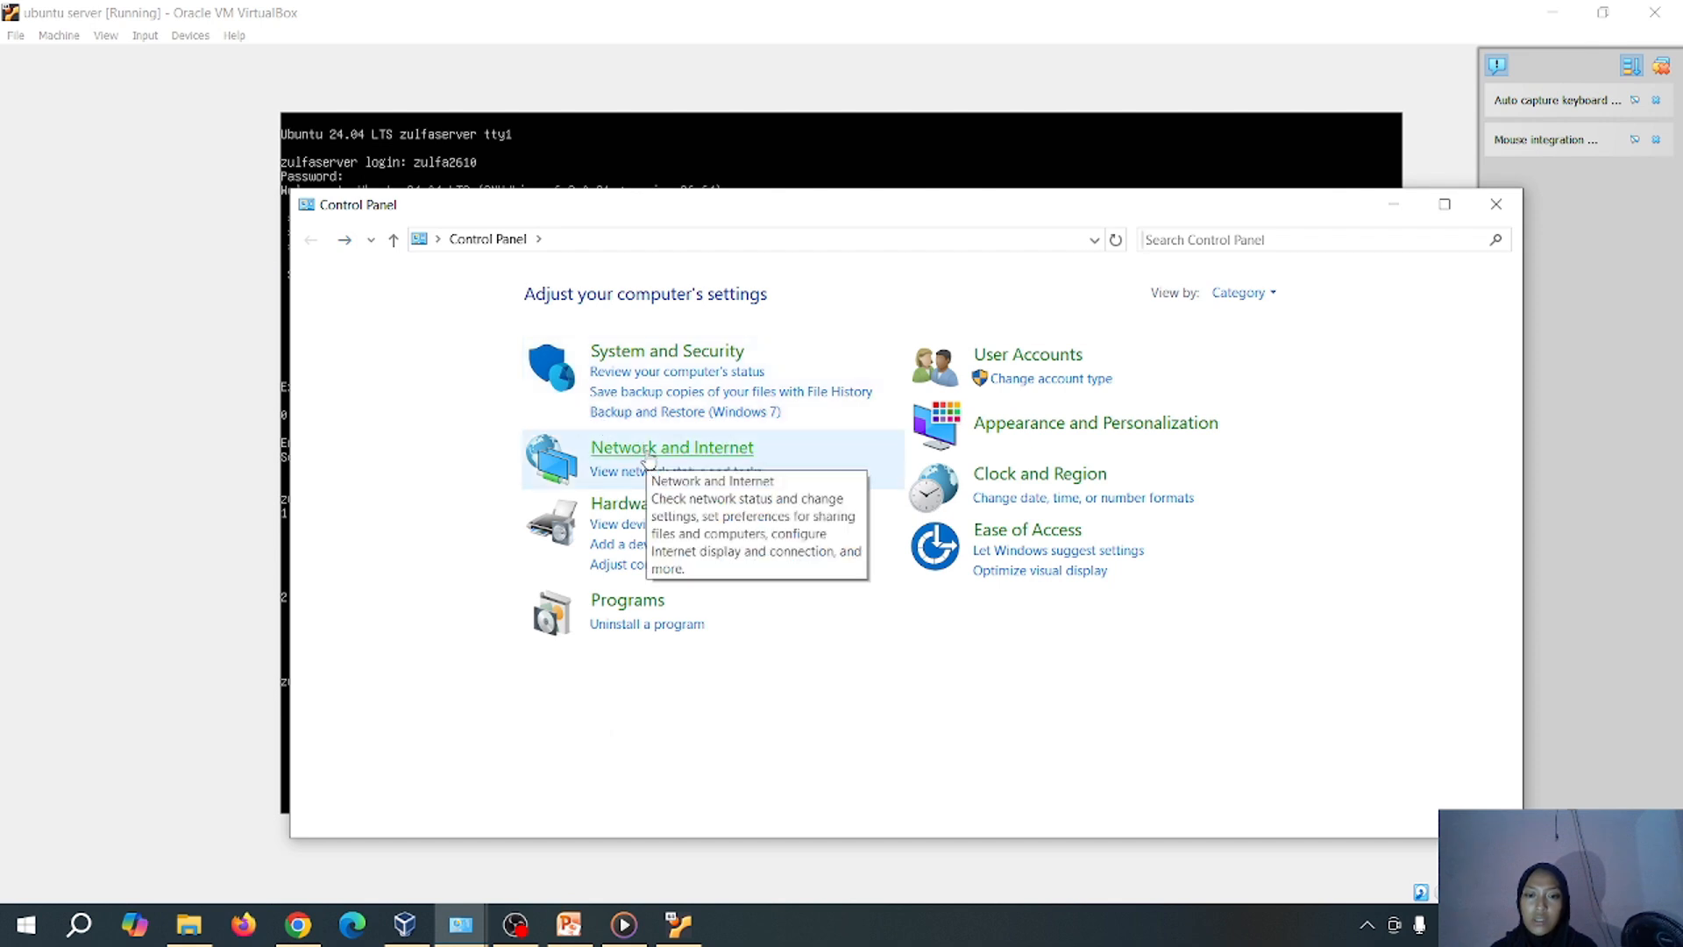
pyautogui.click(648, 451)
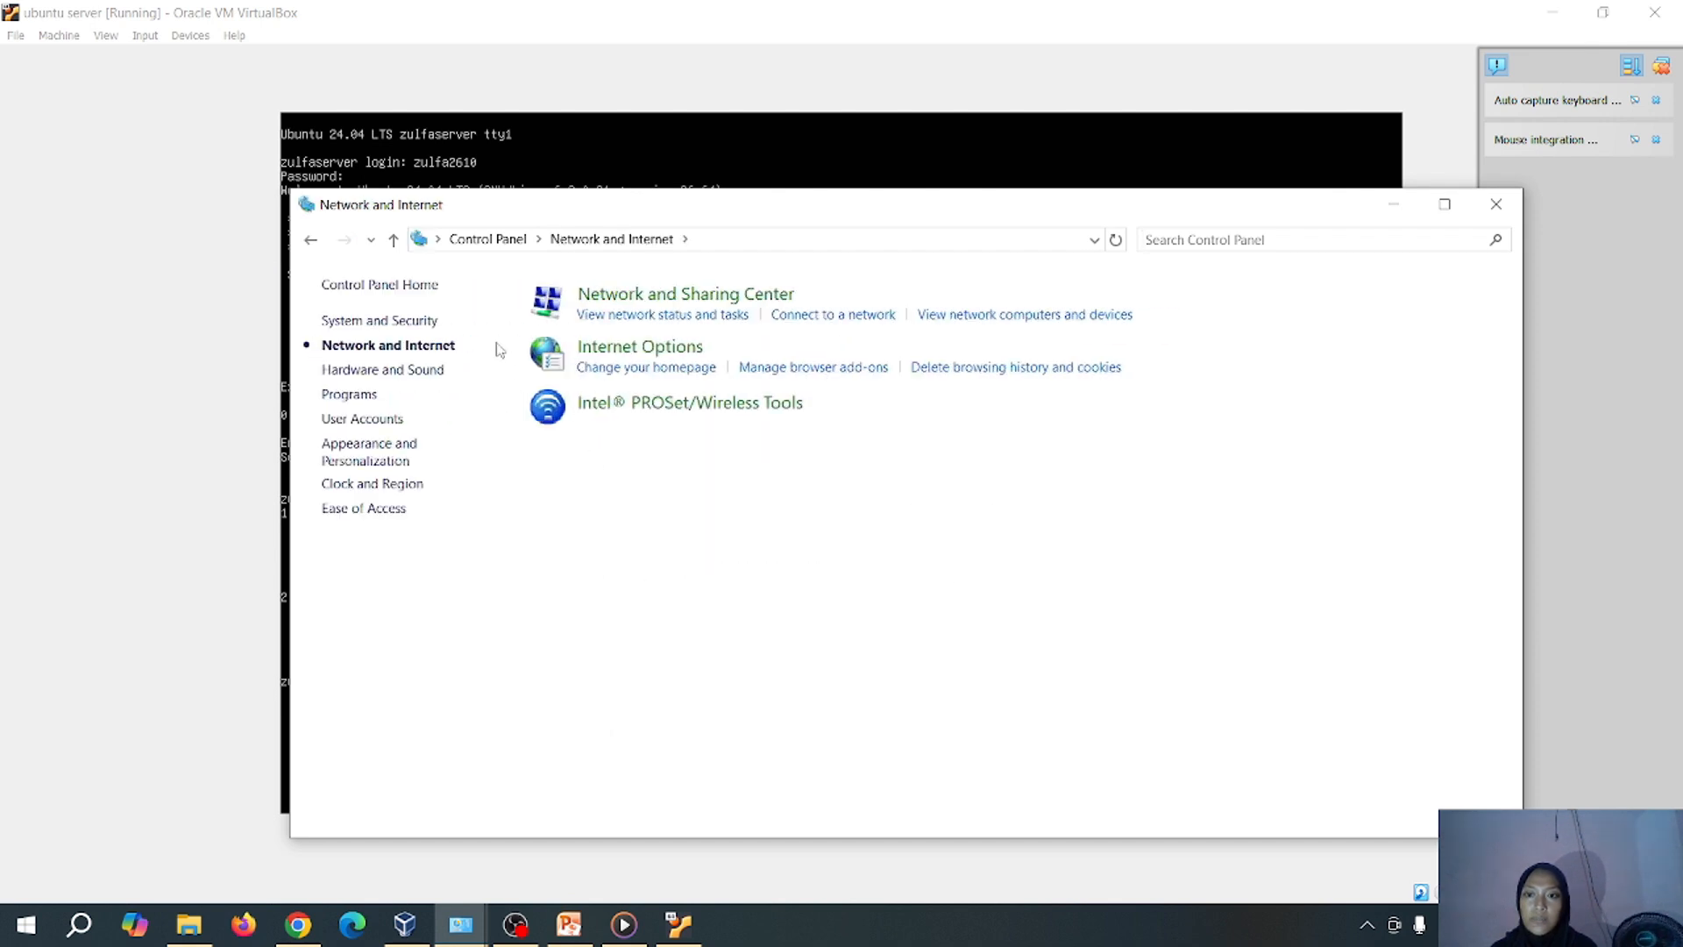
pyautogui.click(622, 298)
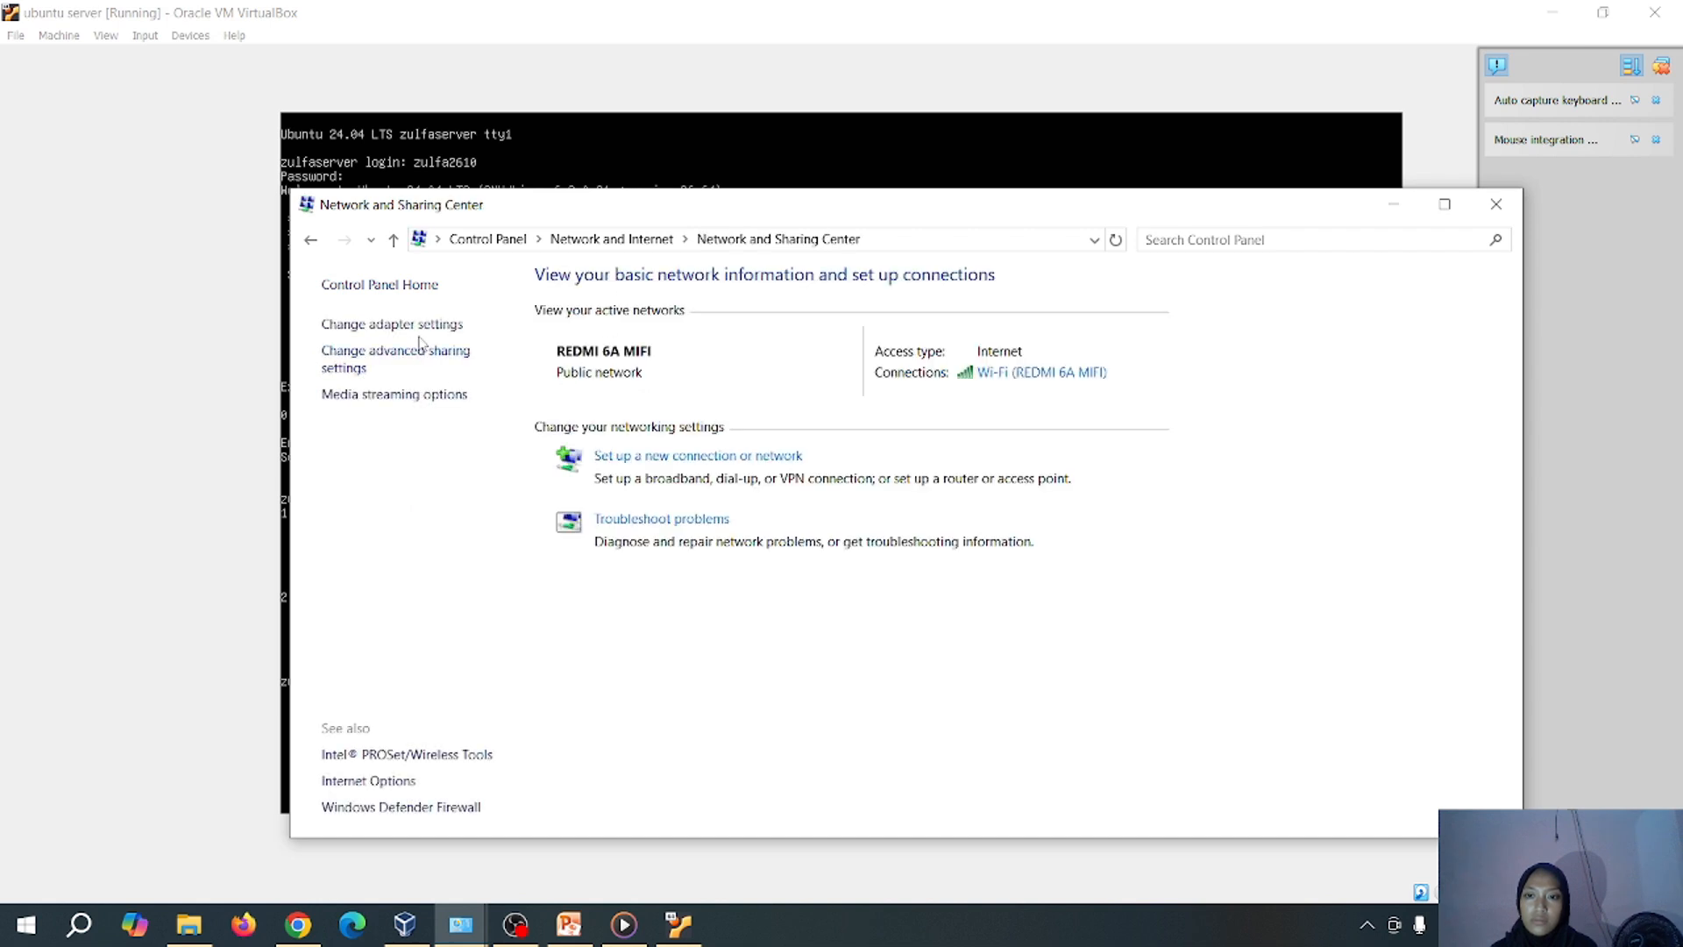
pyautogui.click(421, 332)
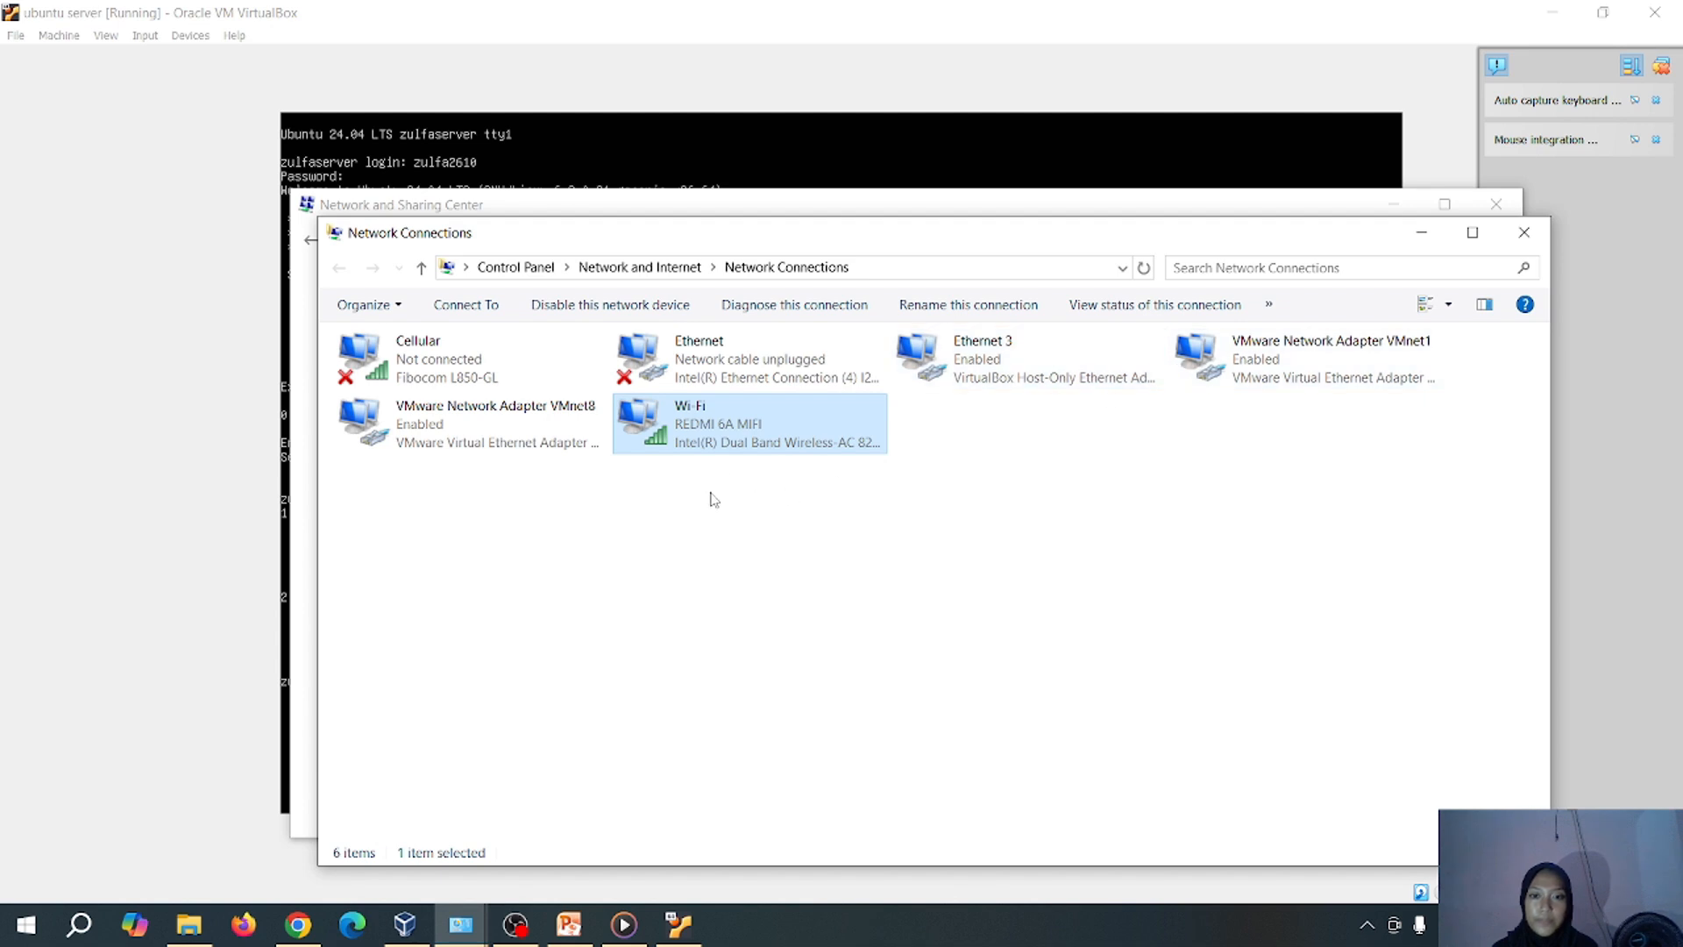
pyautogui.doubleClick(741, 441)
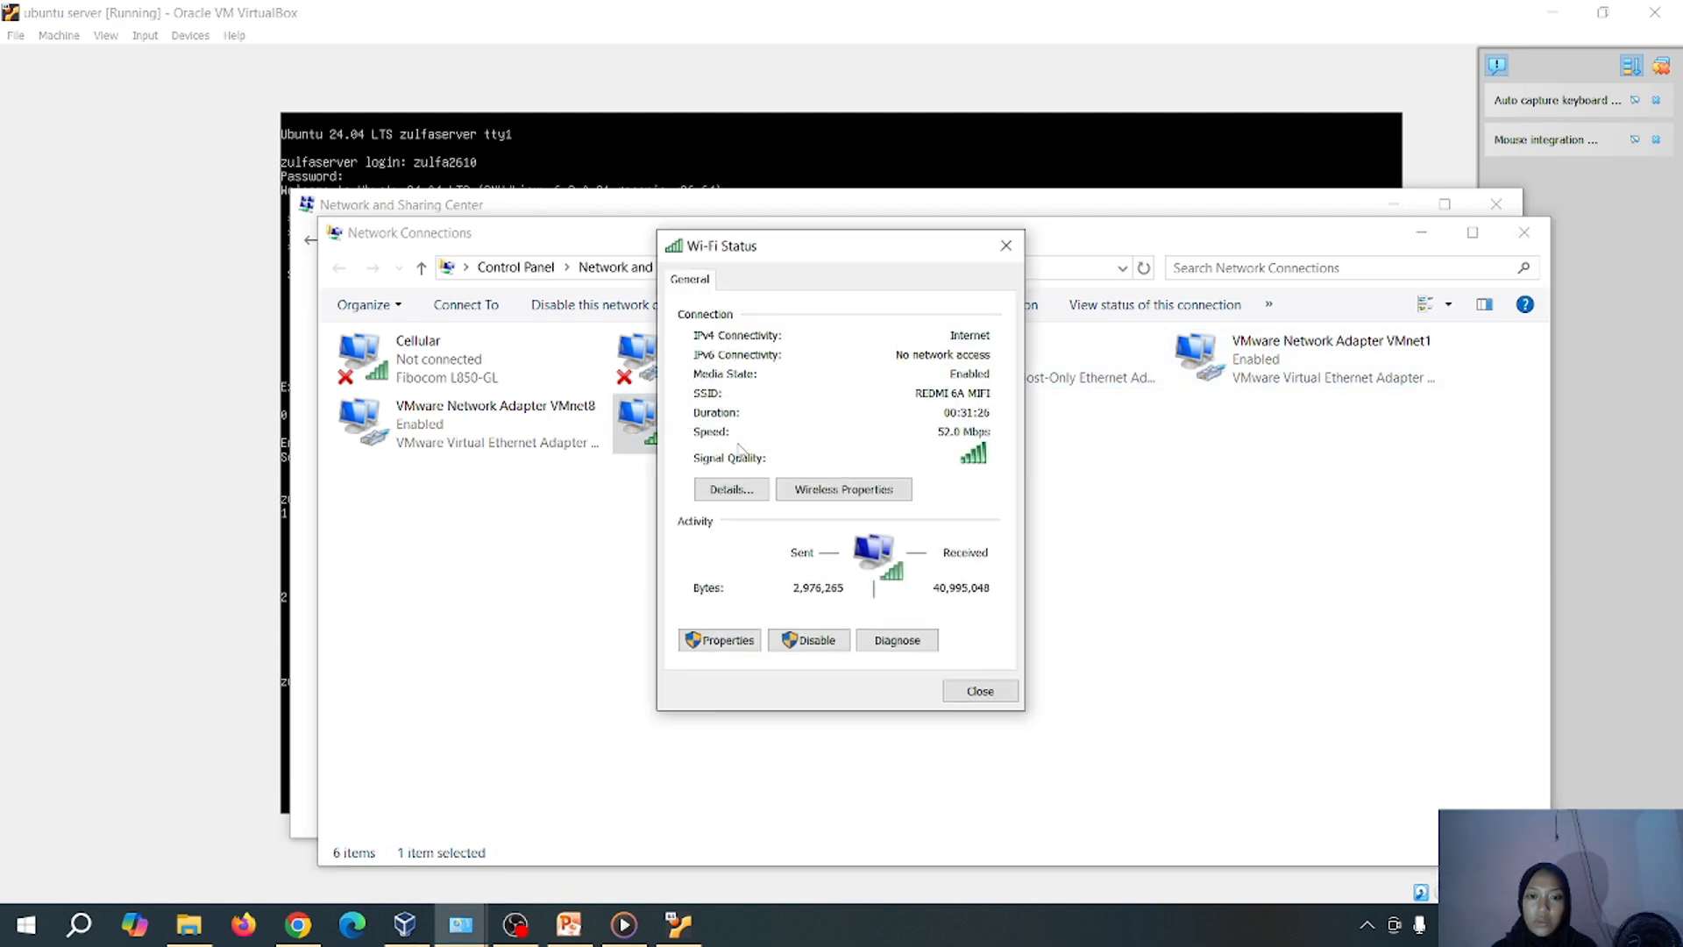
pyautogui.click(726, 492)
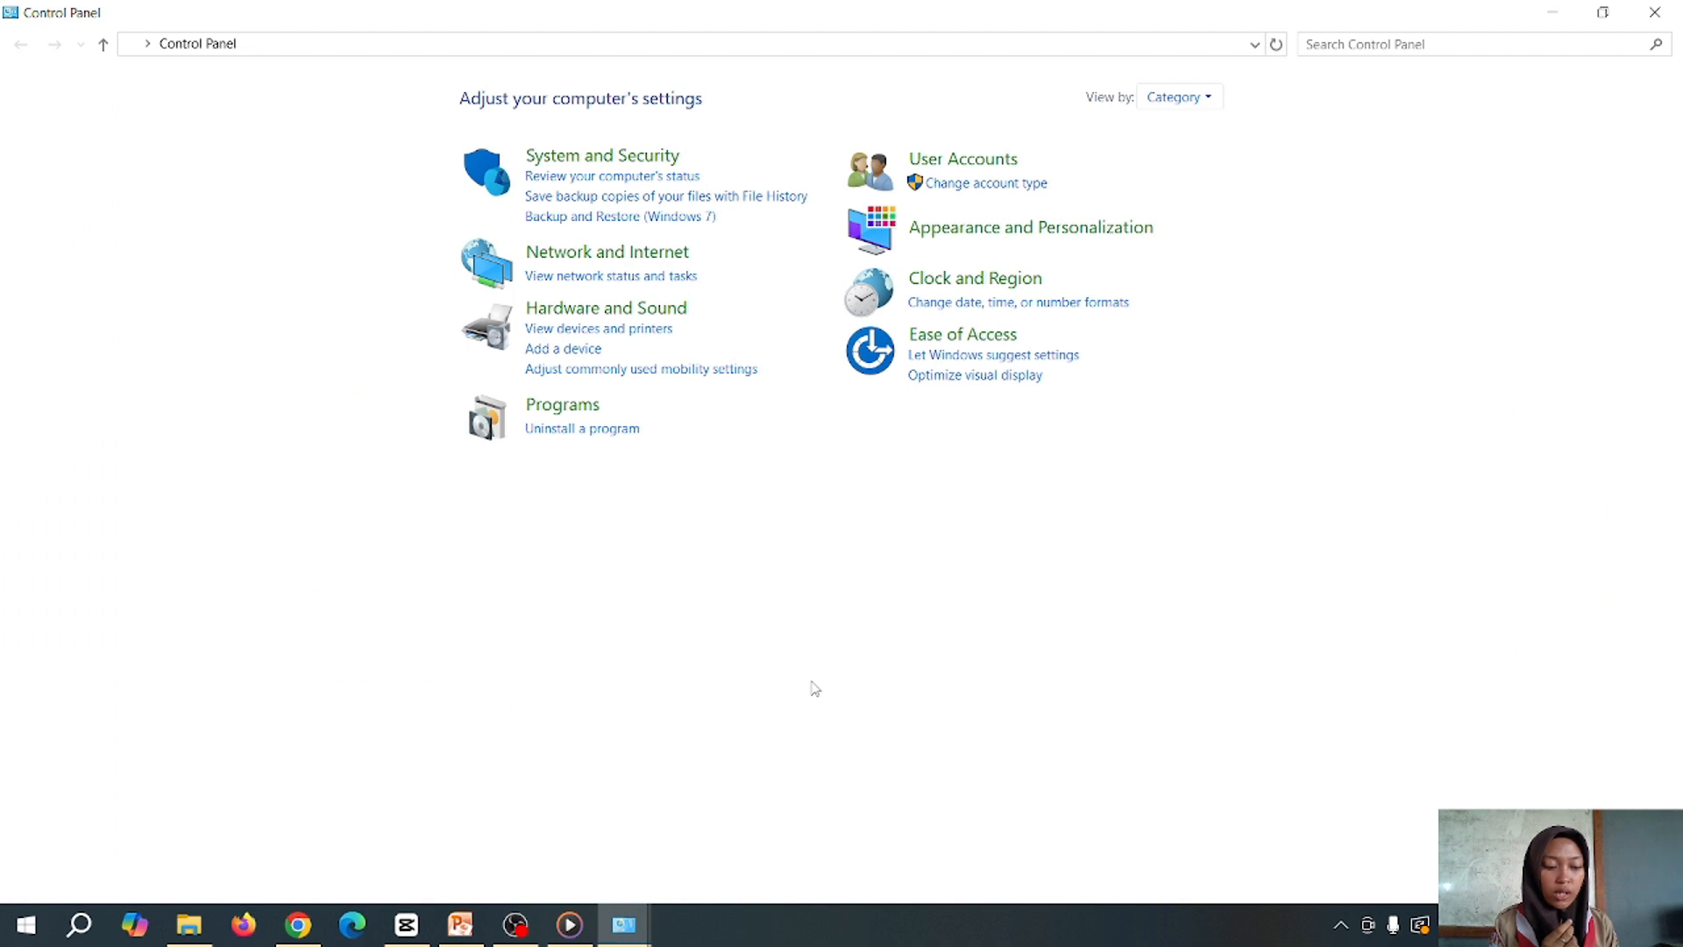
# Show the connection details of Ethernet 3, the VirtualBox host-only adapter, in a maximized Network Connections window
pyautogui.click(657, 256)
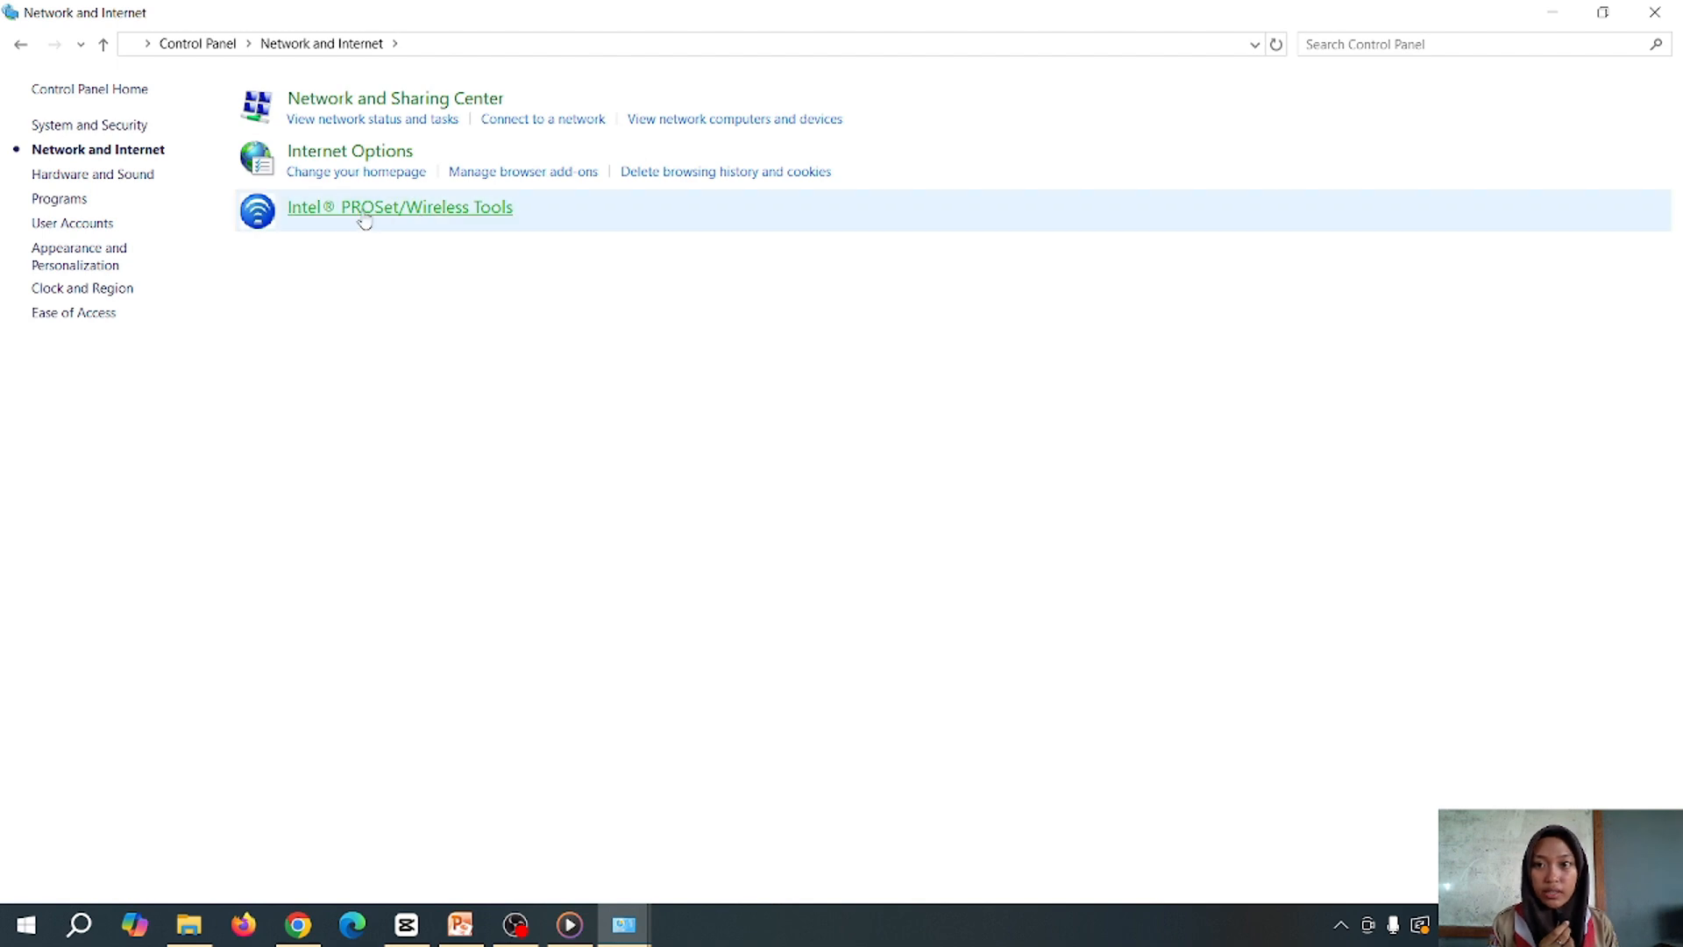
pyautogui.click(338, 99)
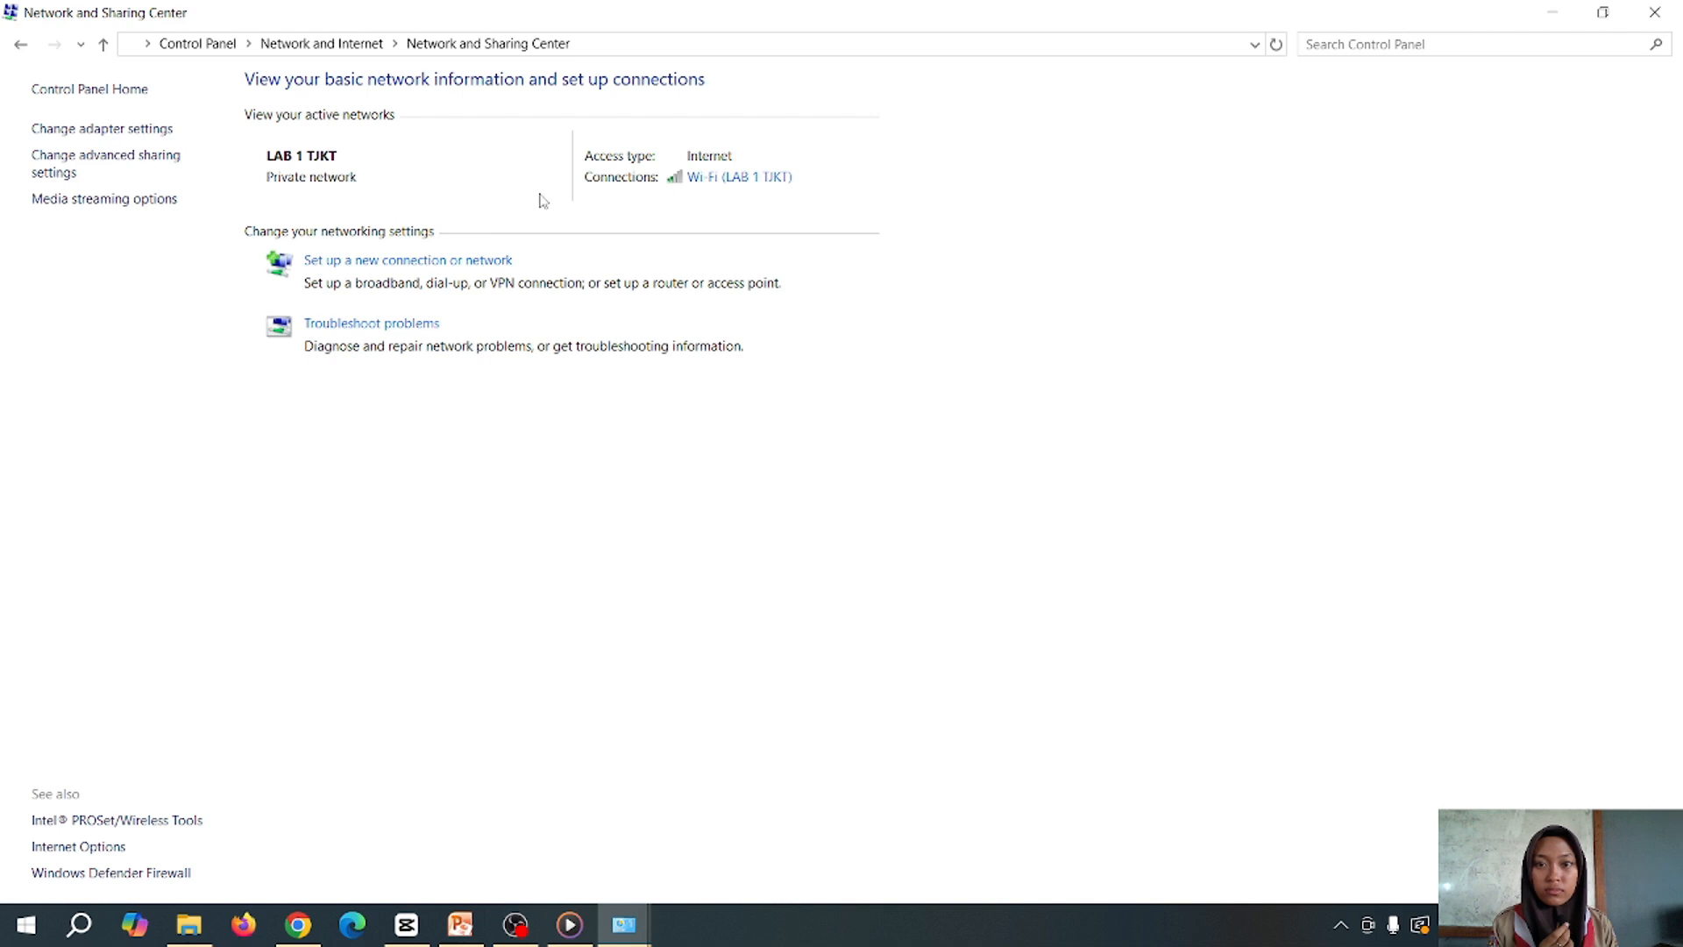
pyautogui.click(160, 143)
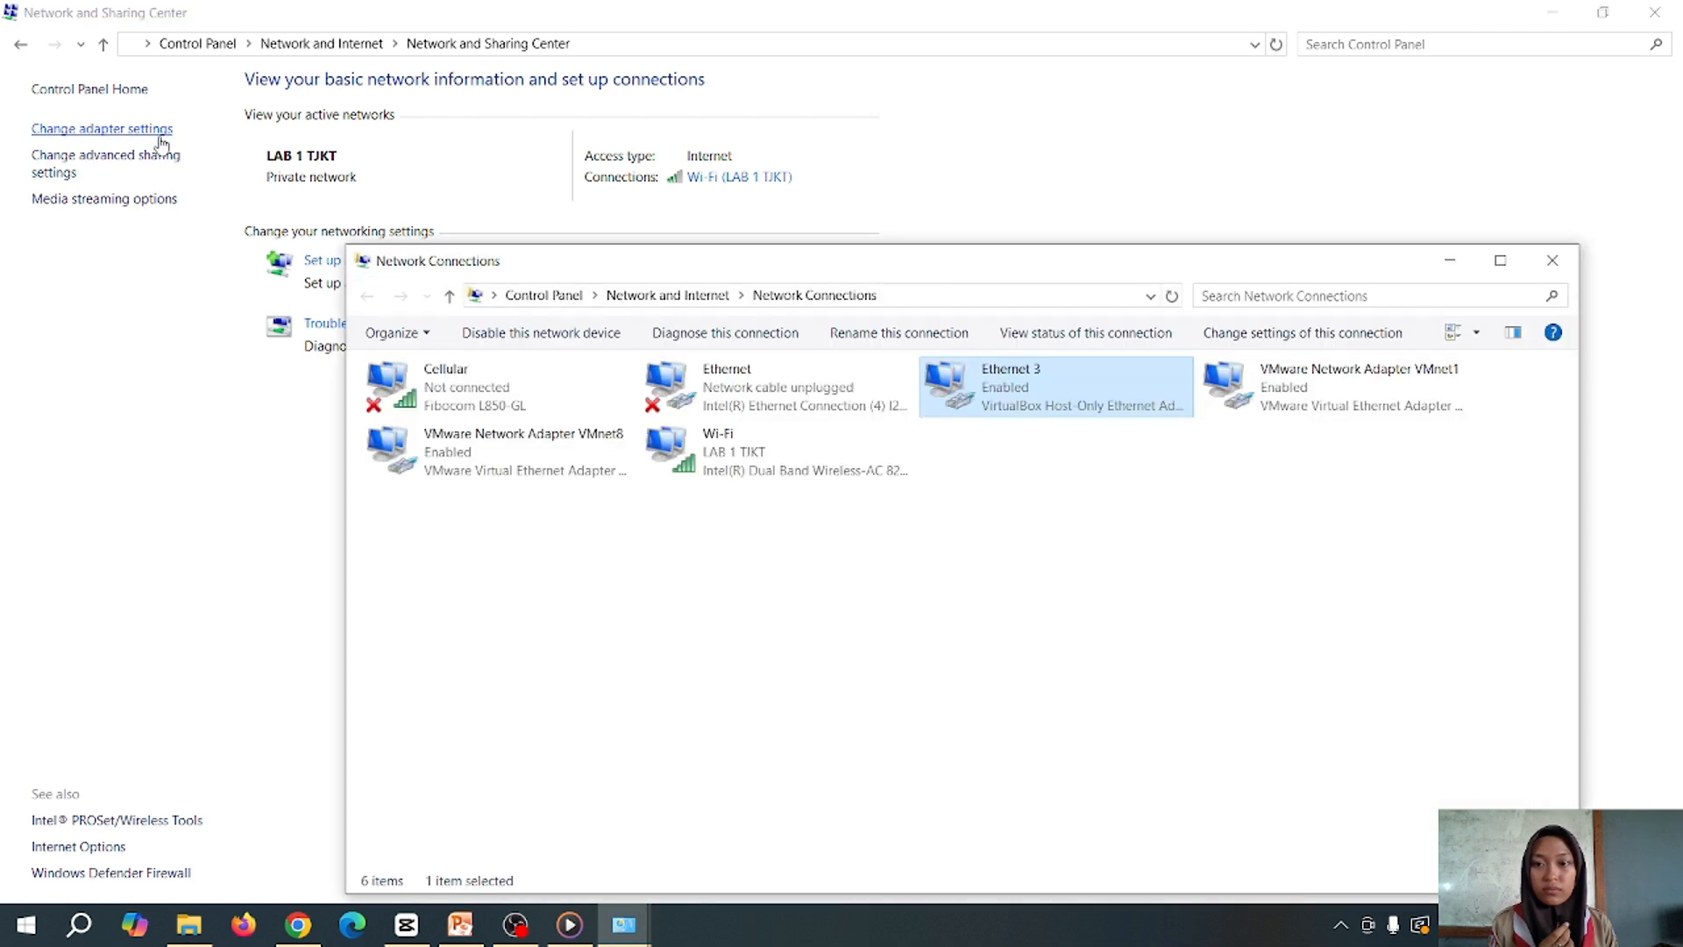
pyautogui.click(1500, 261)
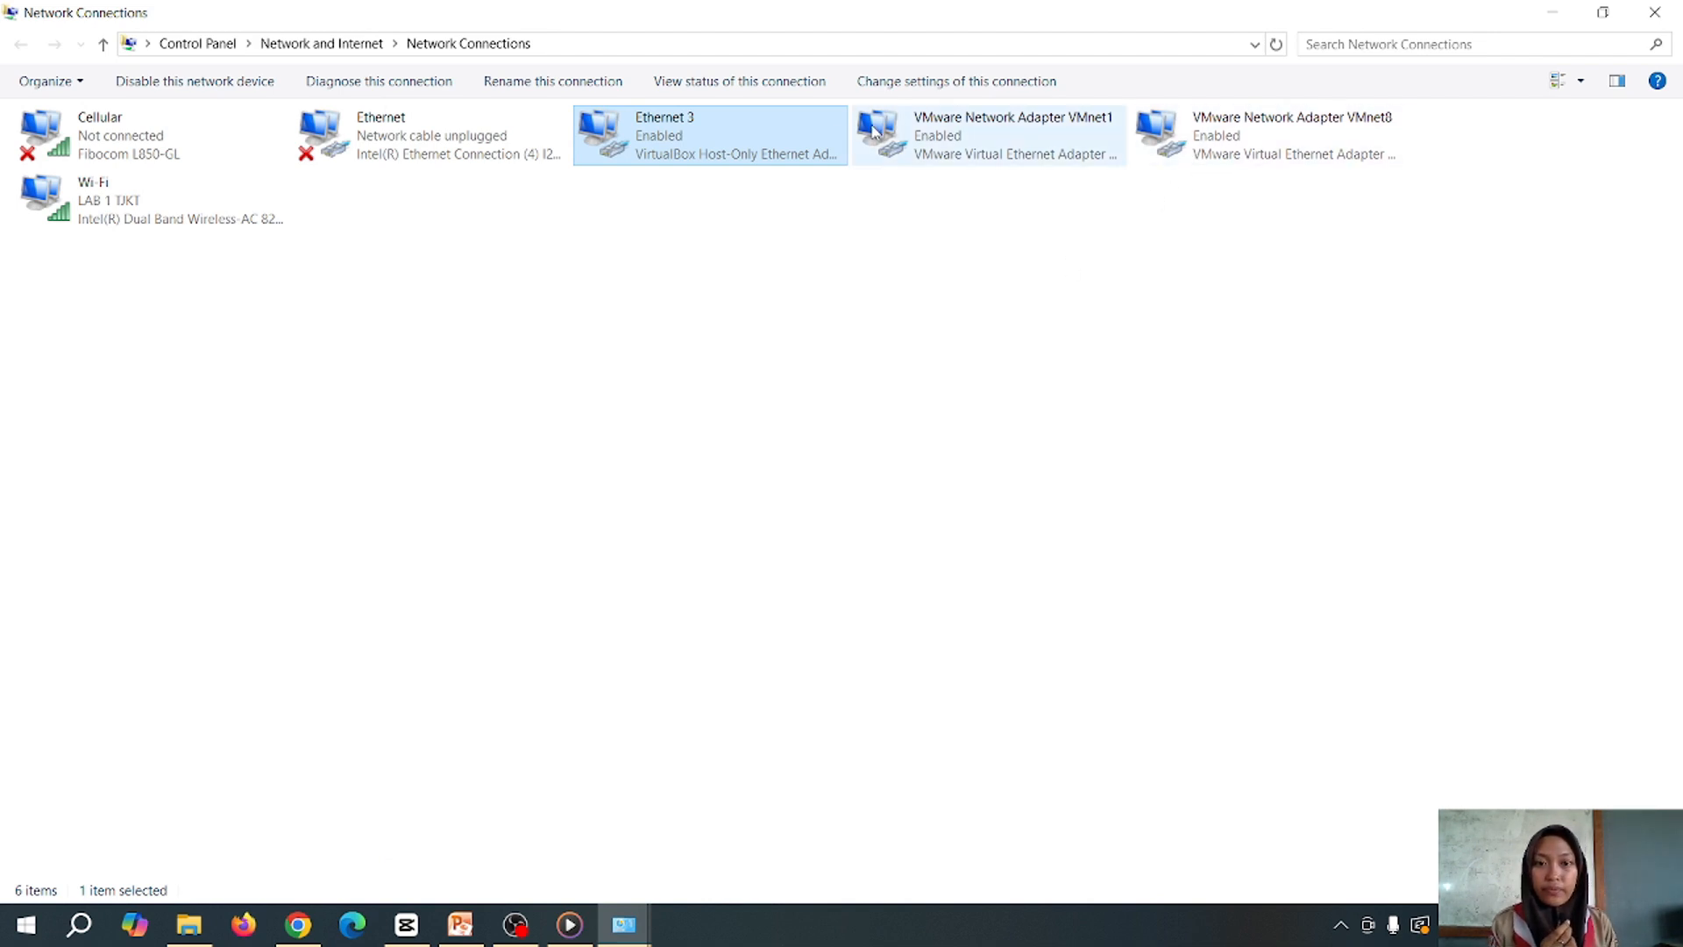
pyautogui.doubleClick(676, 158)
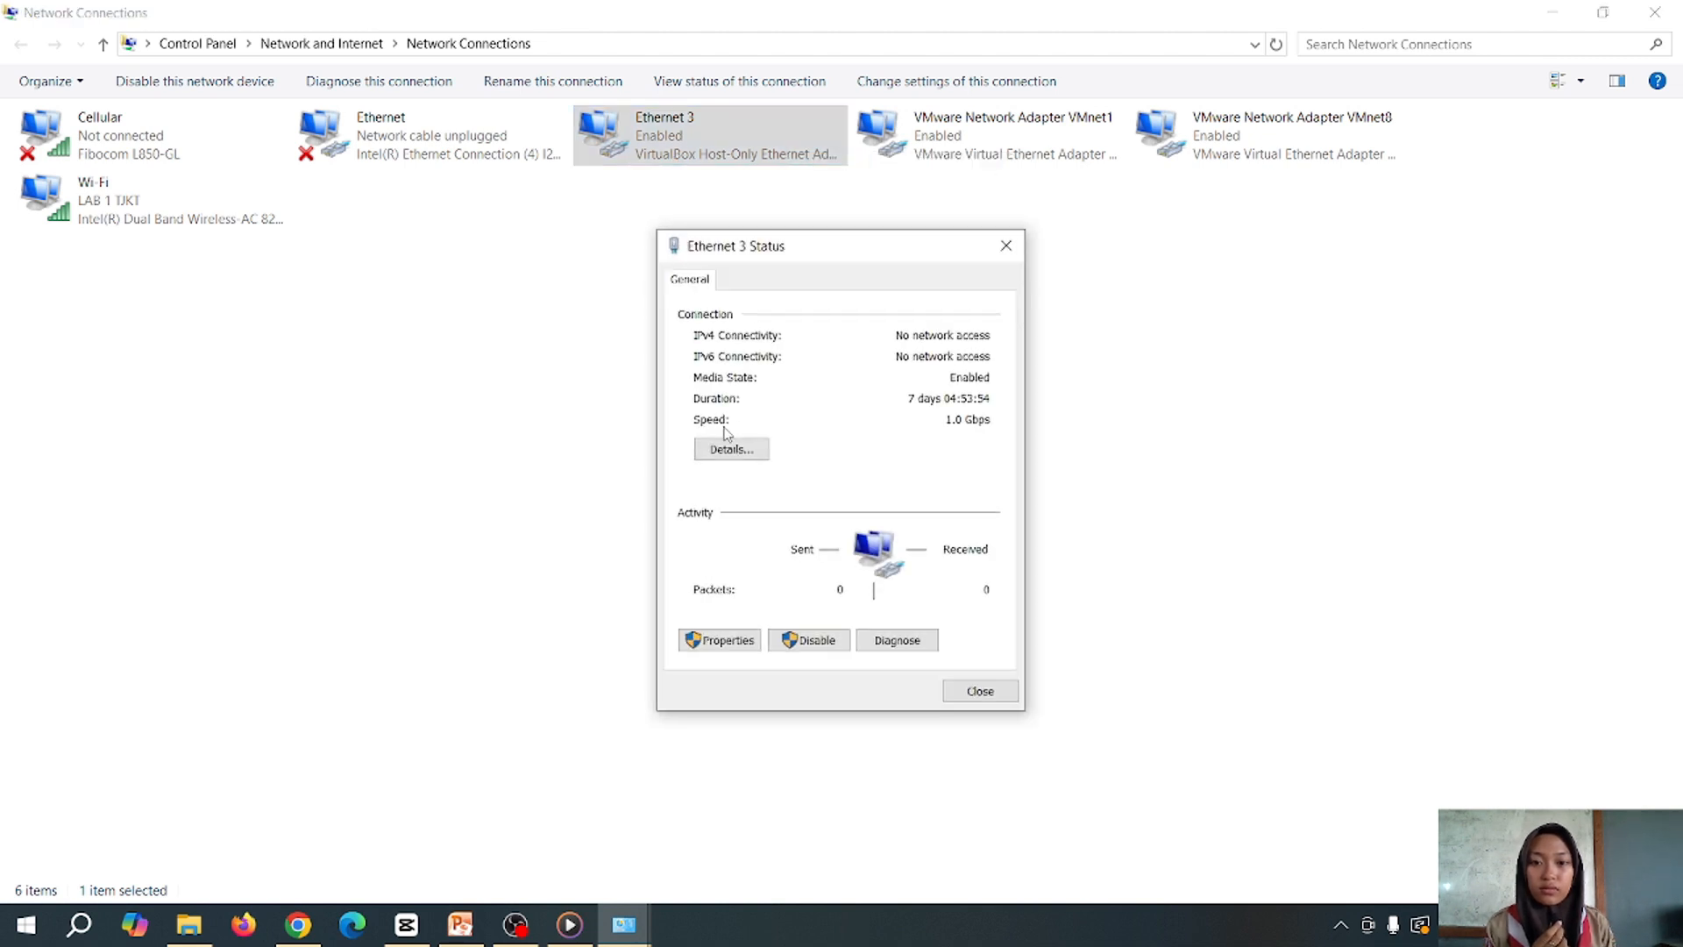
pyautogui.click(724, 450)
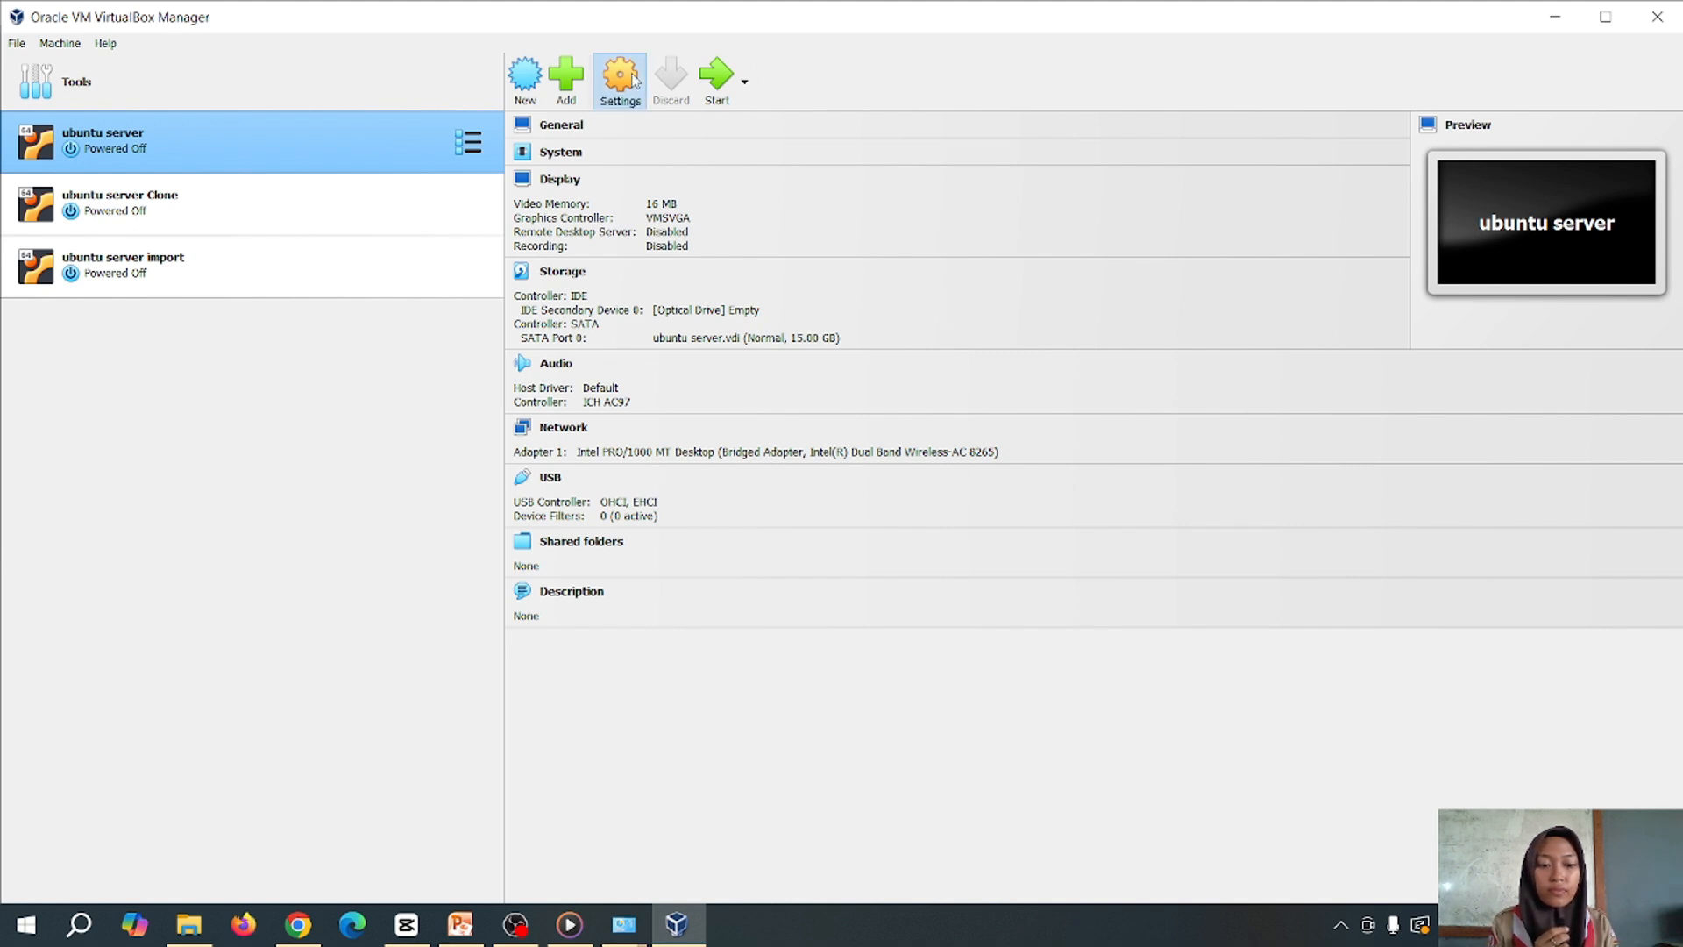
# Set ubuntu server's Adapter 1 to Host-only Adapter, save, and start the VM
pyautogui.click(620, 79)
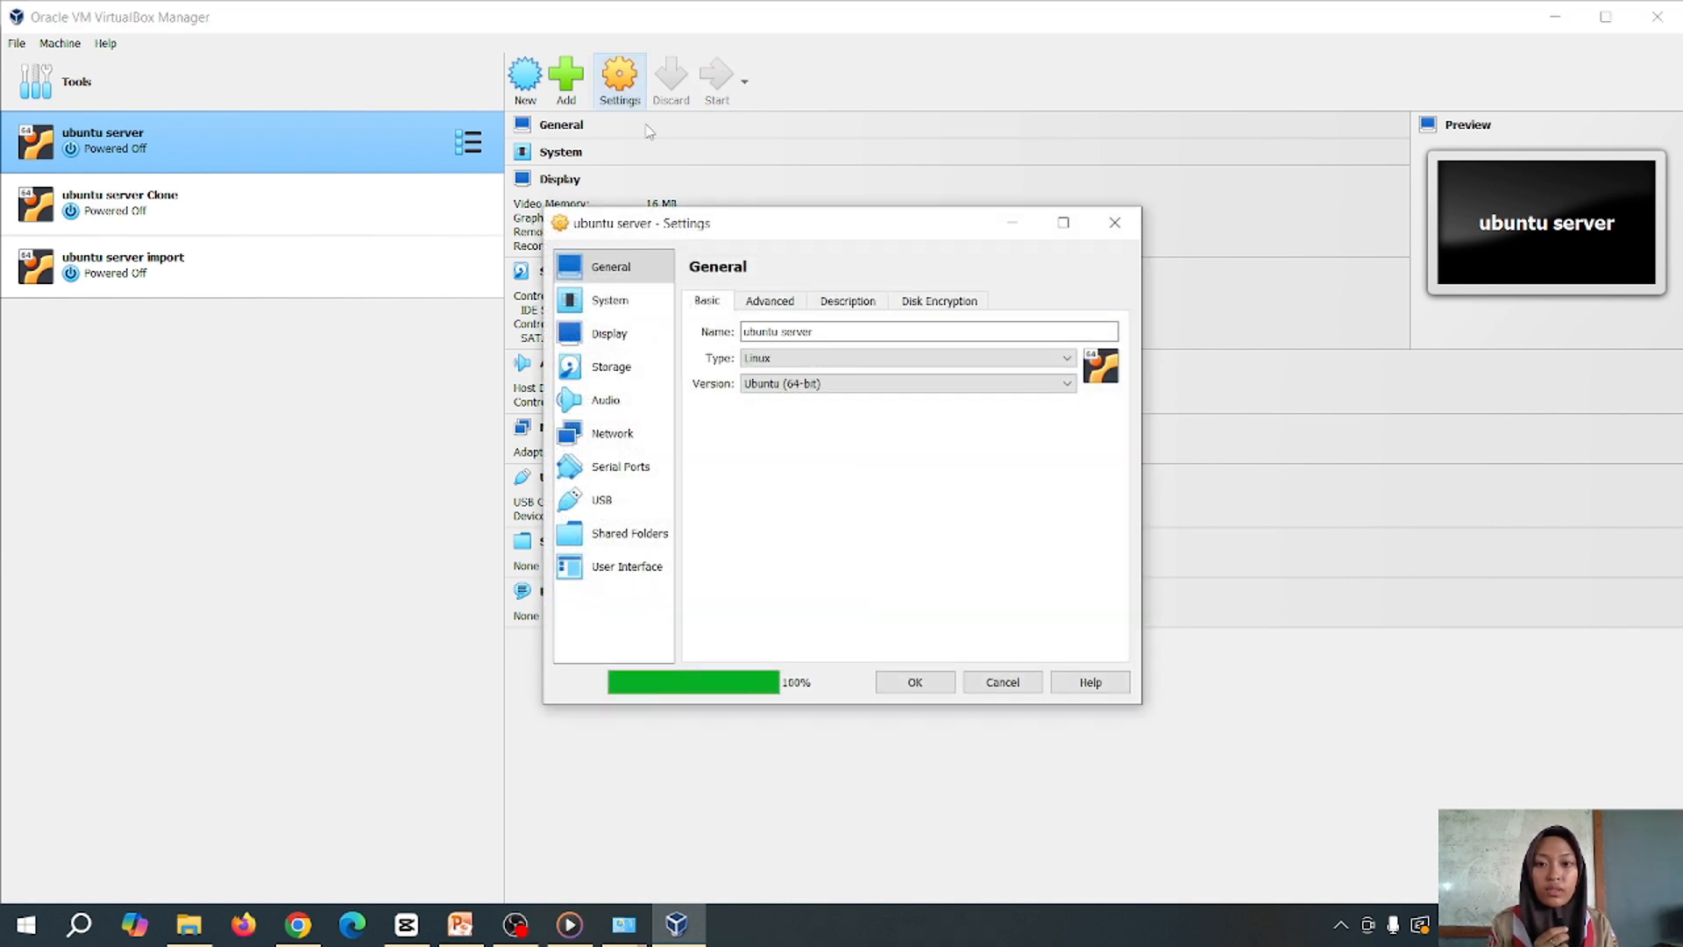
pyautogui.click(618, 433)
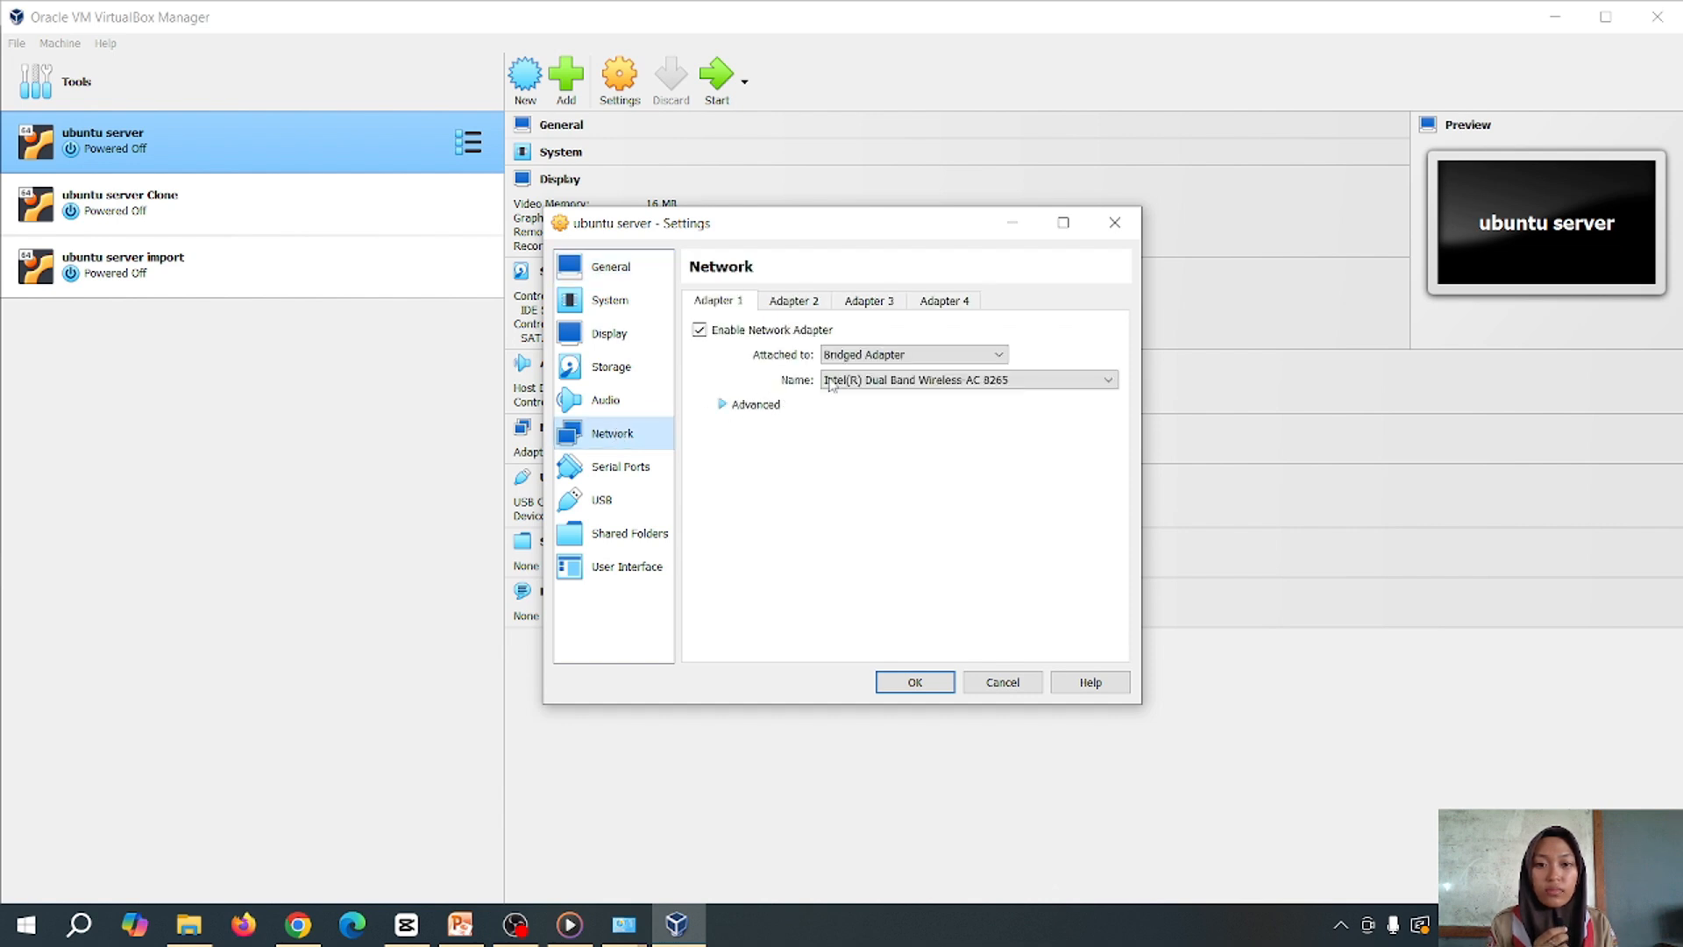
pyautogui.click(877, 357)
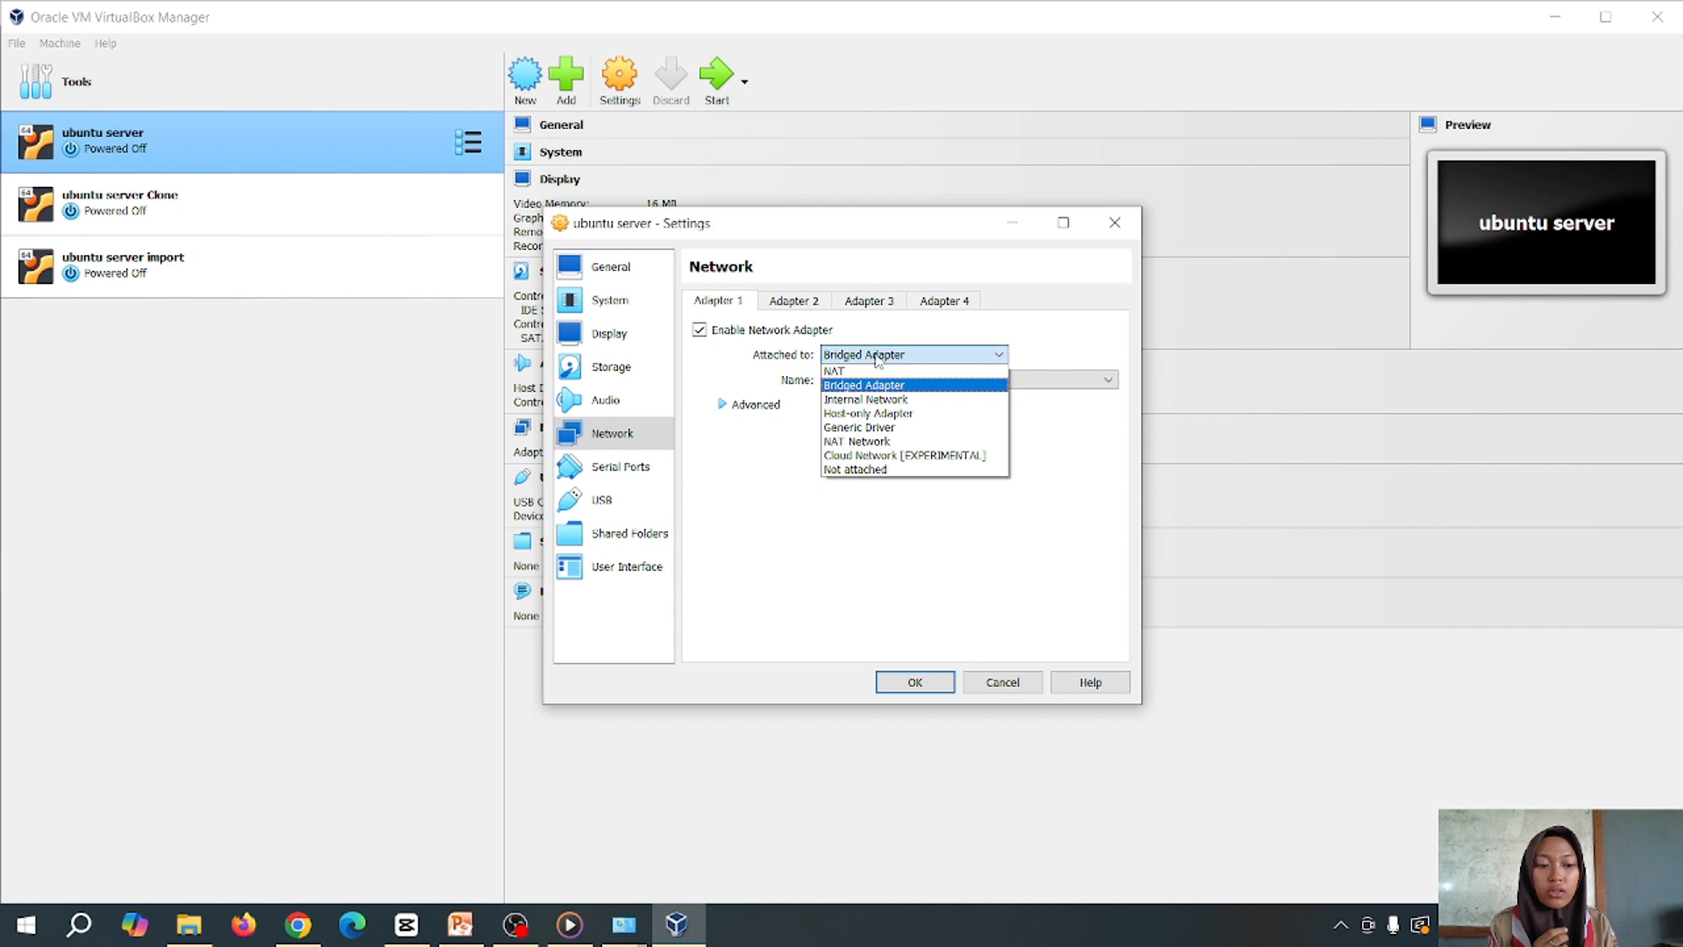
pyautogui.click(892, 413)
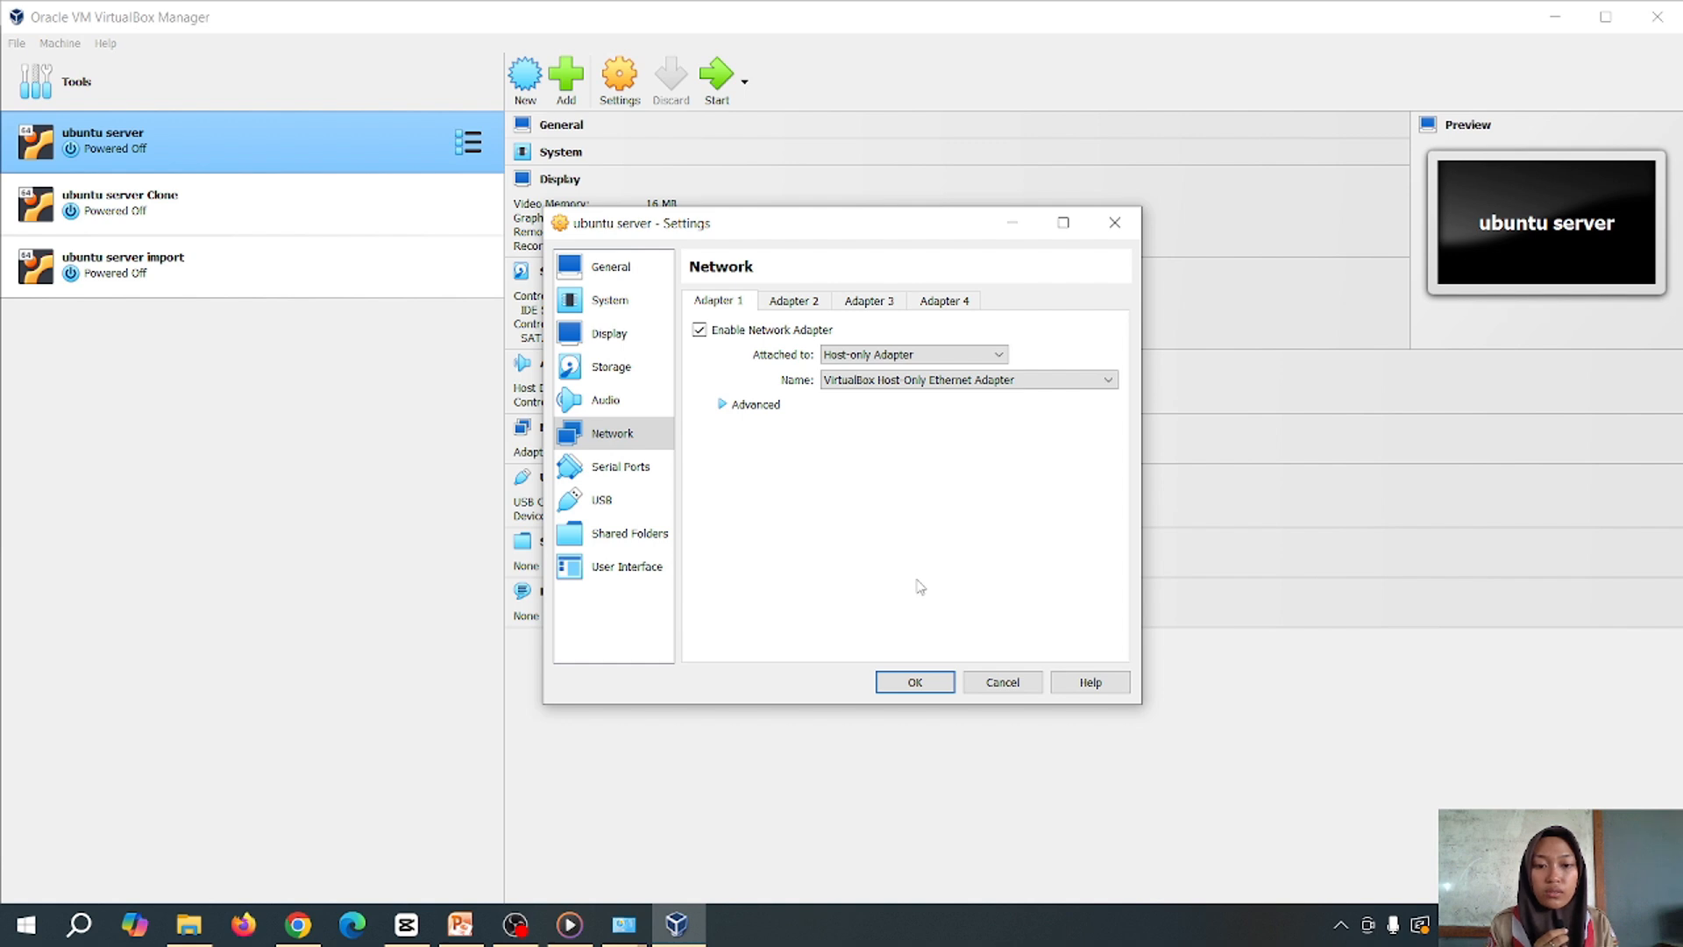
pyautogui.click(914, 682)
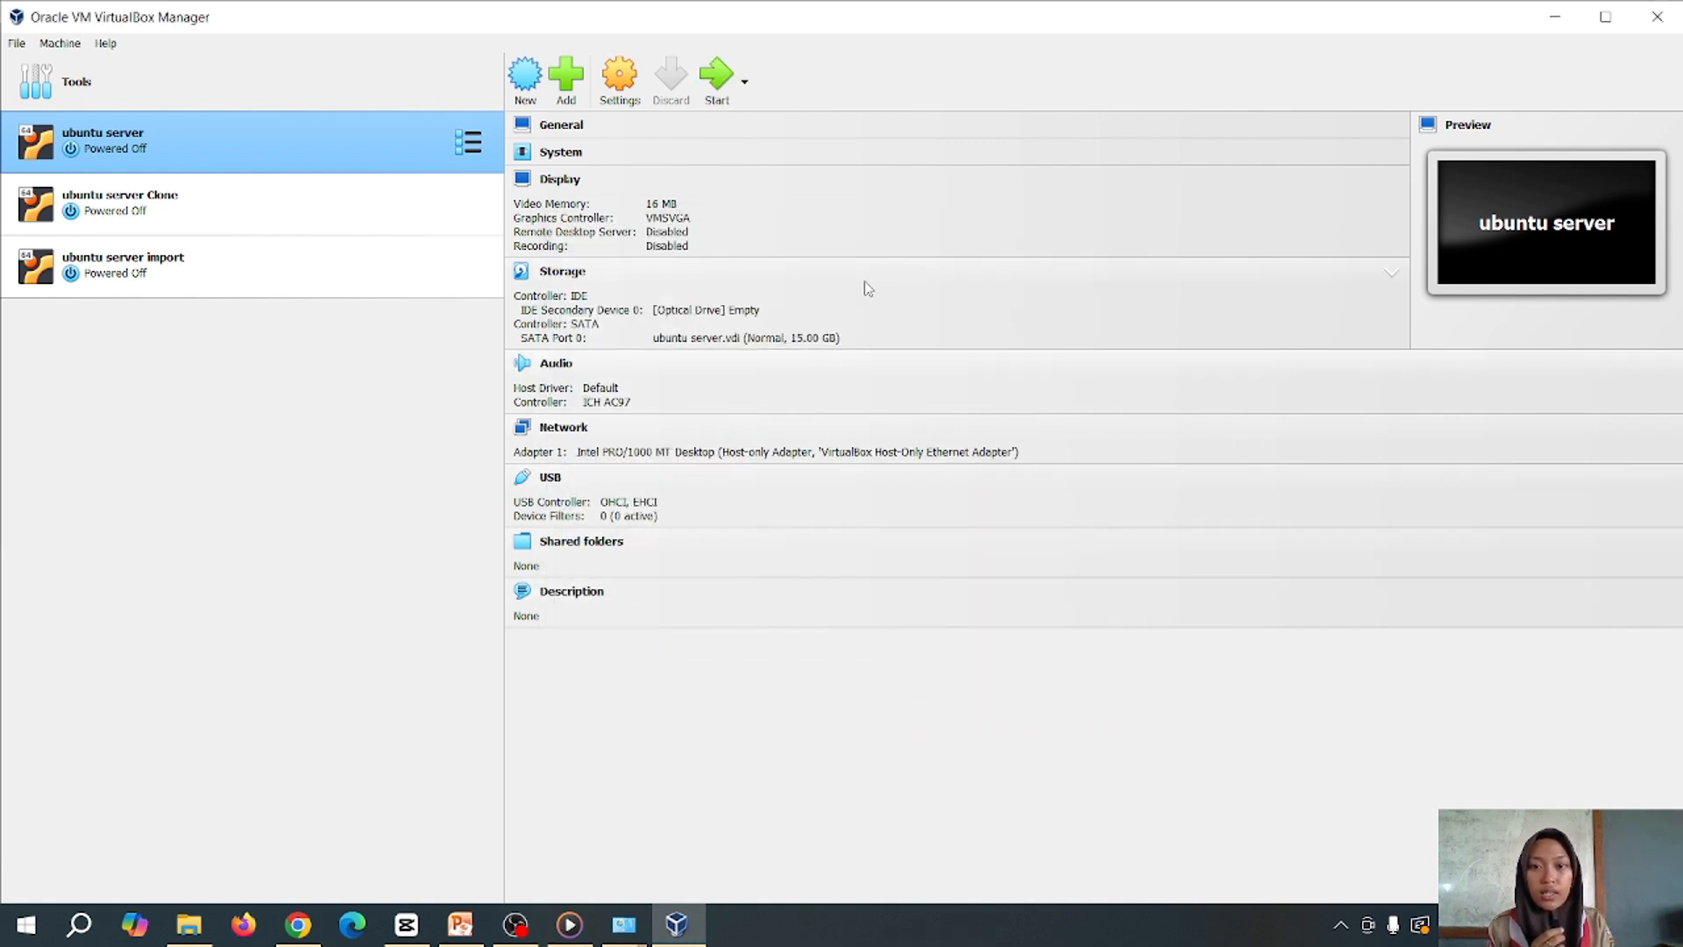
pyautogui.click(718, 79)
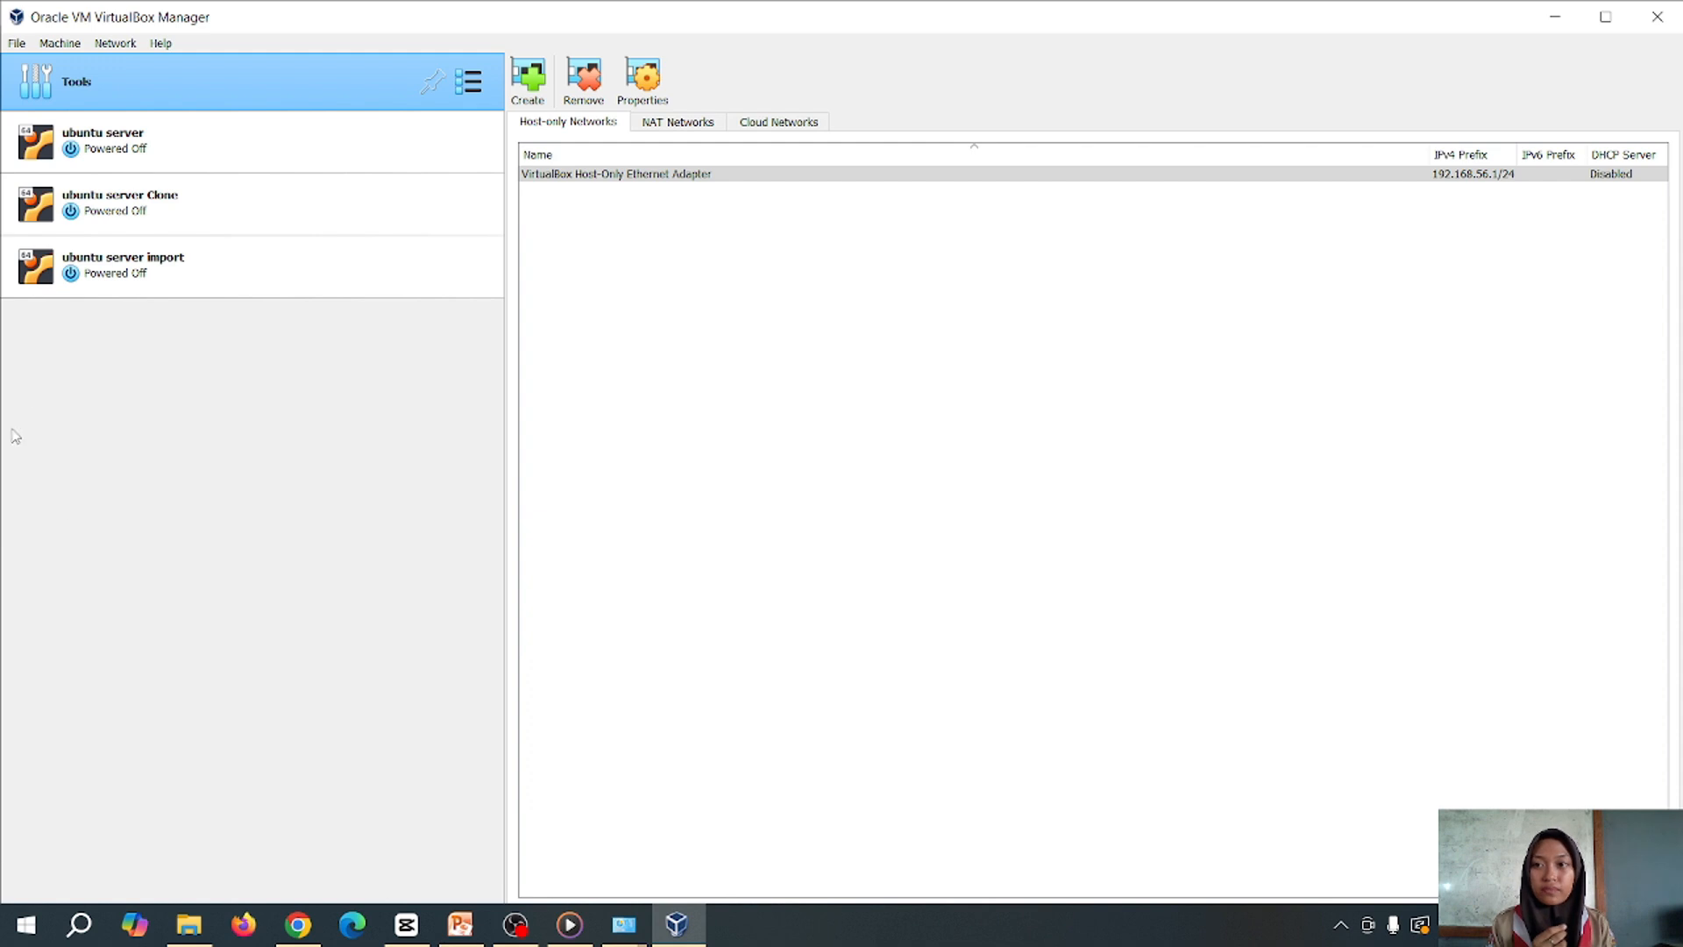
# Create NatNetwork (10.0.2.0/24, DHCP enabled) in the Network Manager's NAT Networks list
pyautogui.click(16, 43)
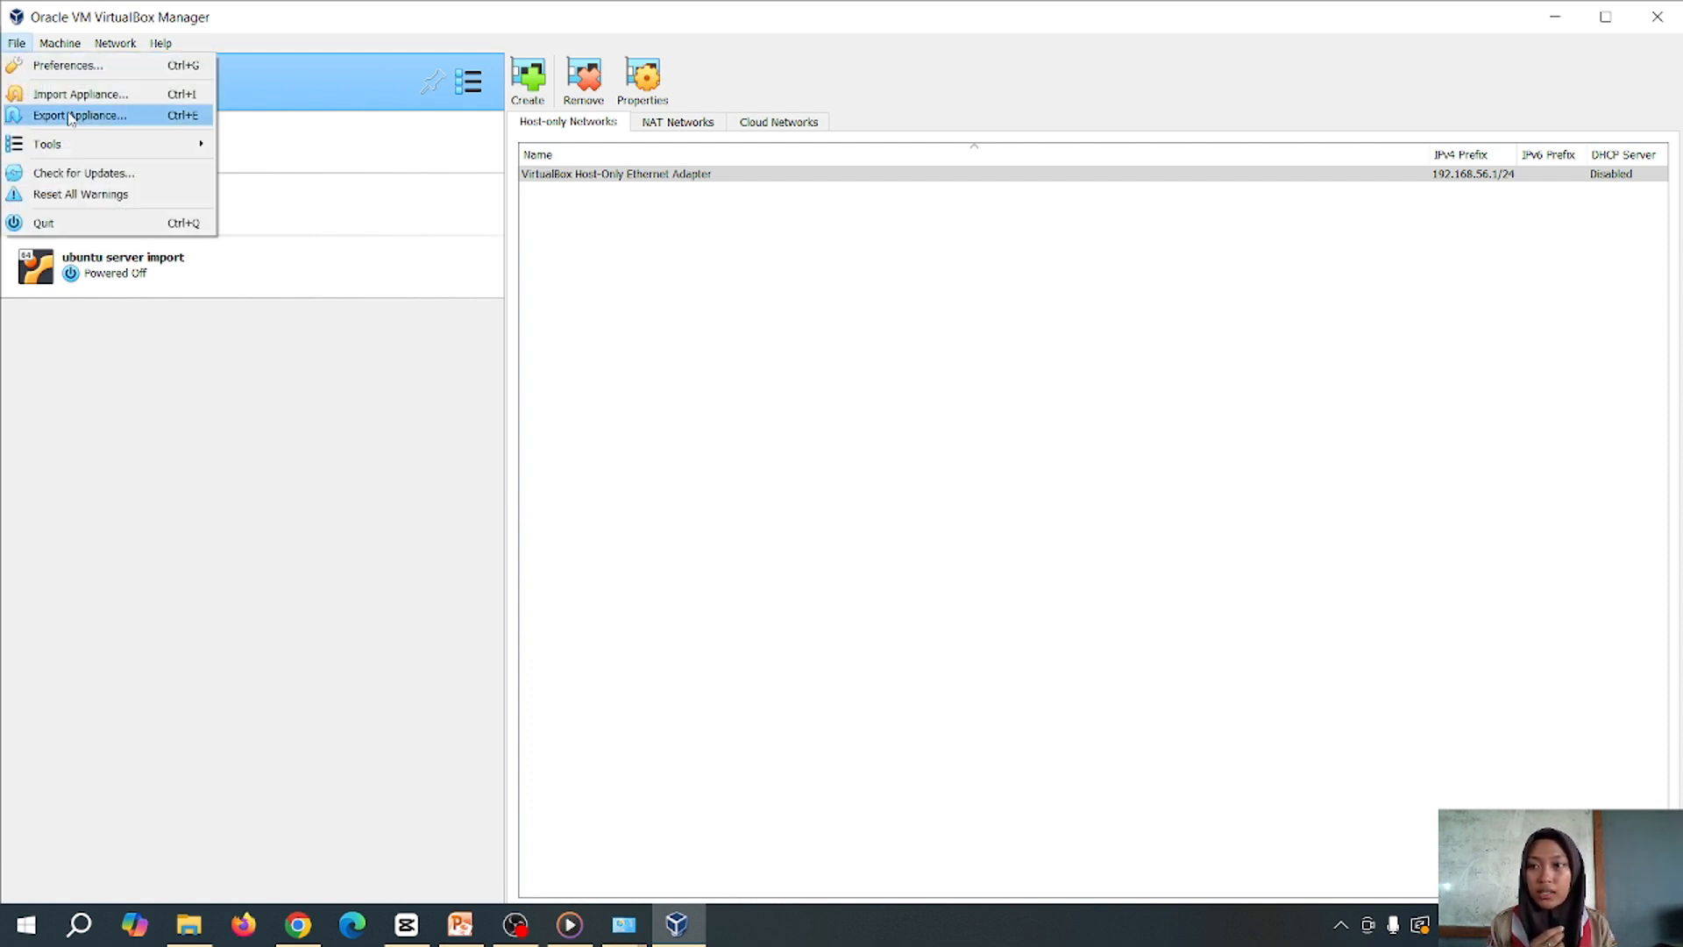
pyautogui.moveTo(88, 145)
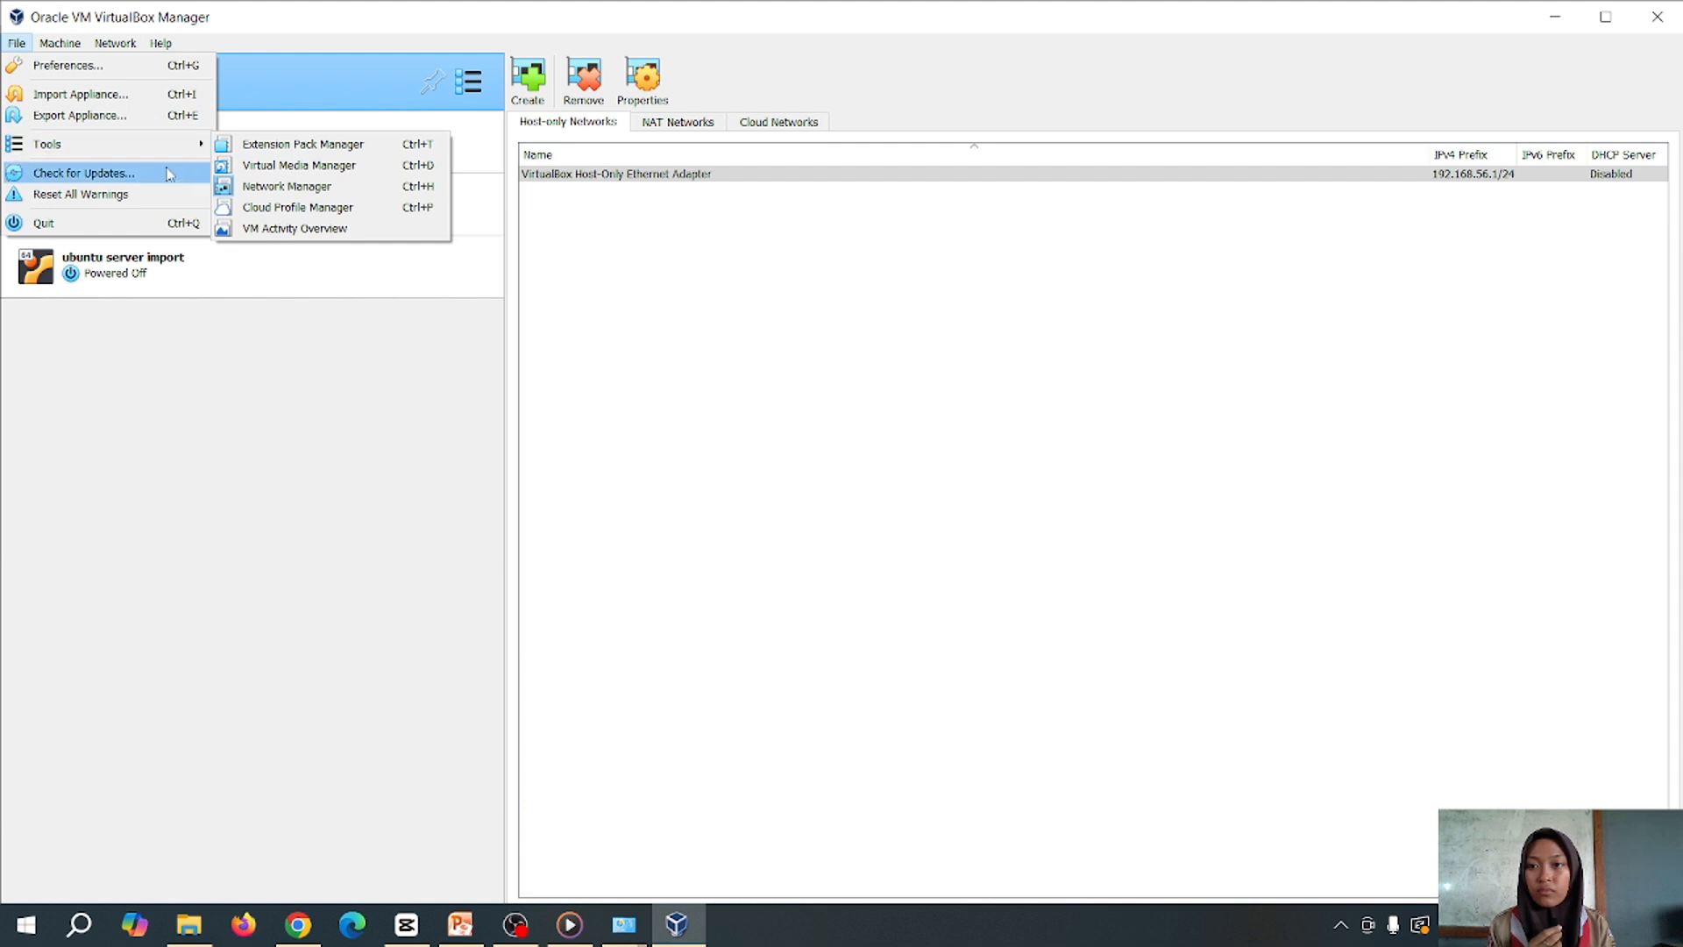
pyautogui.click(272, 188)
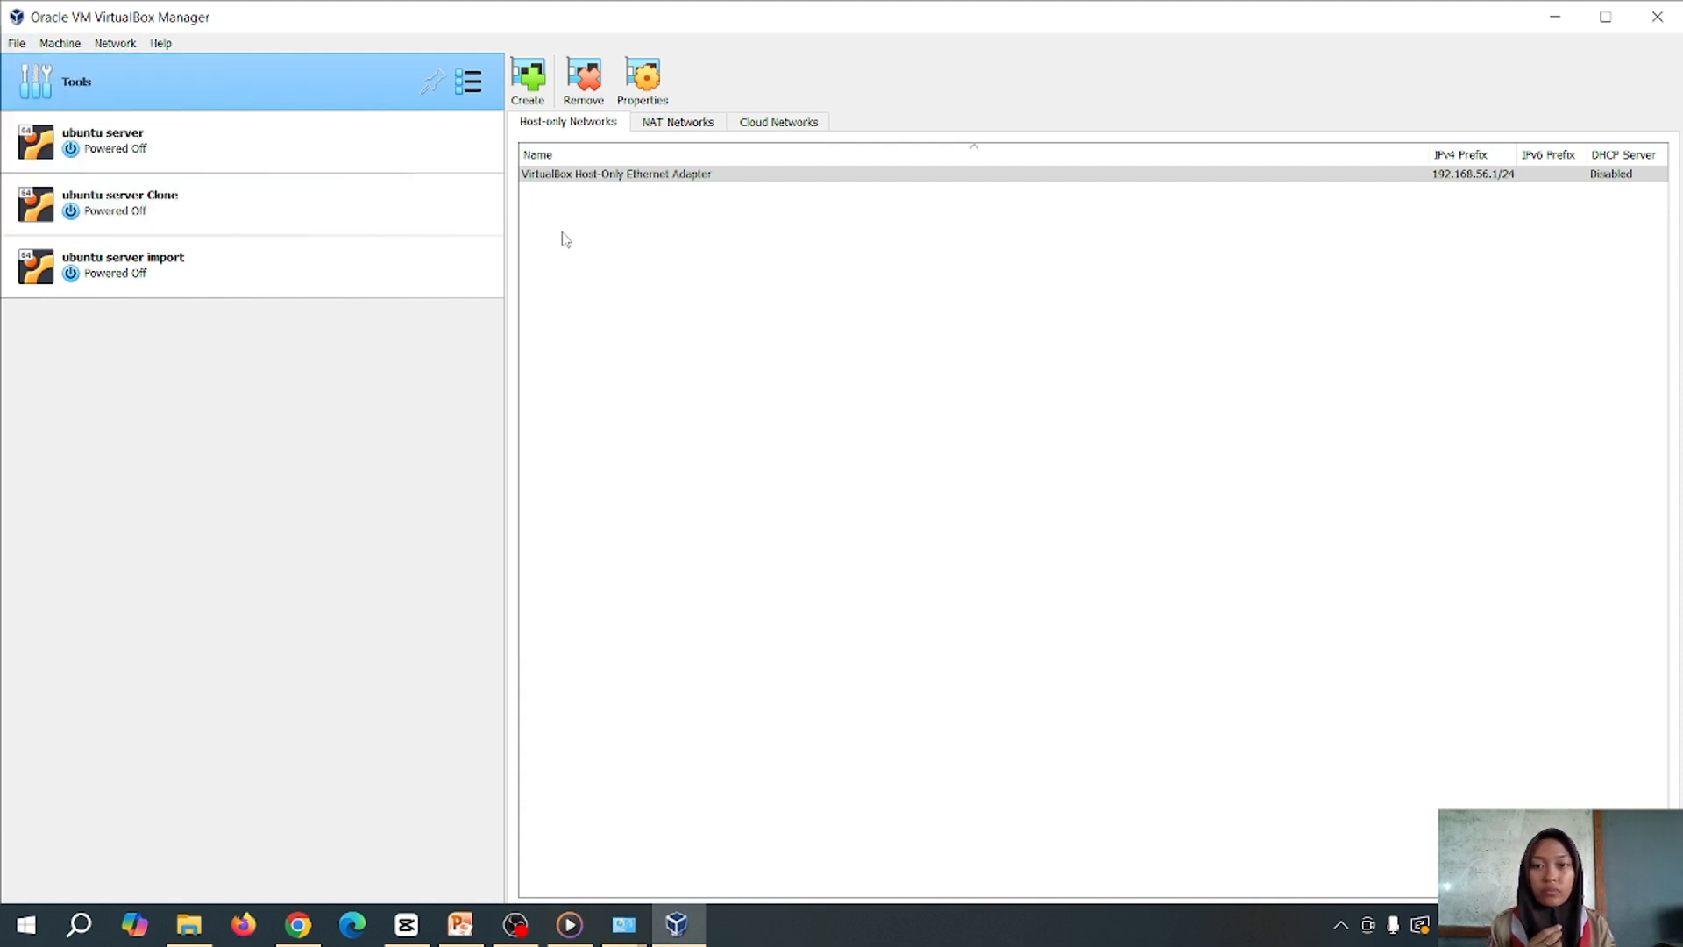
pyautogui.click(717, 176)
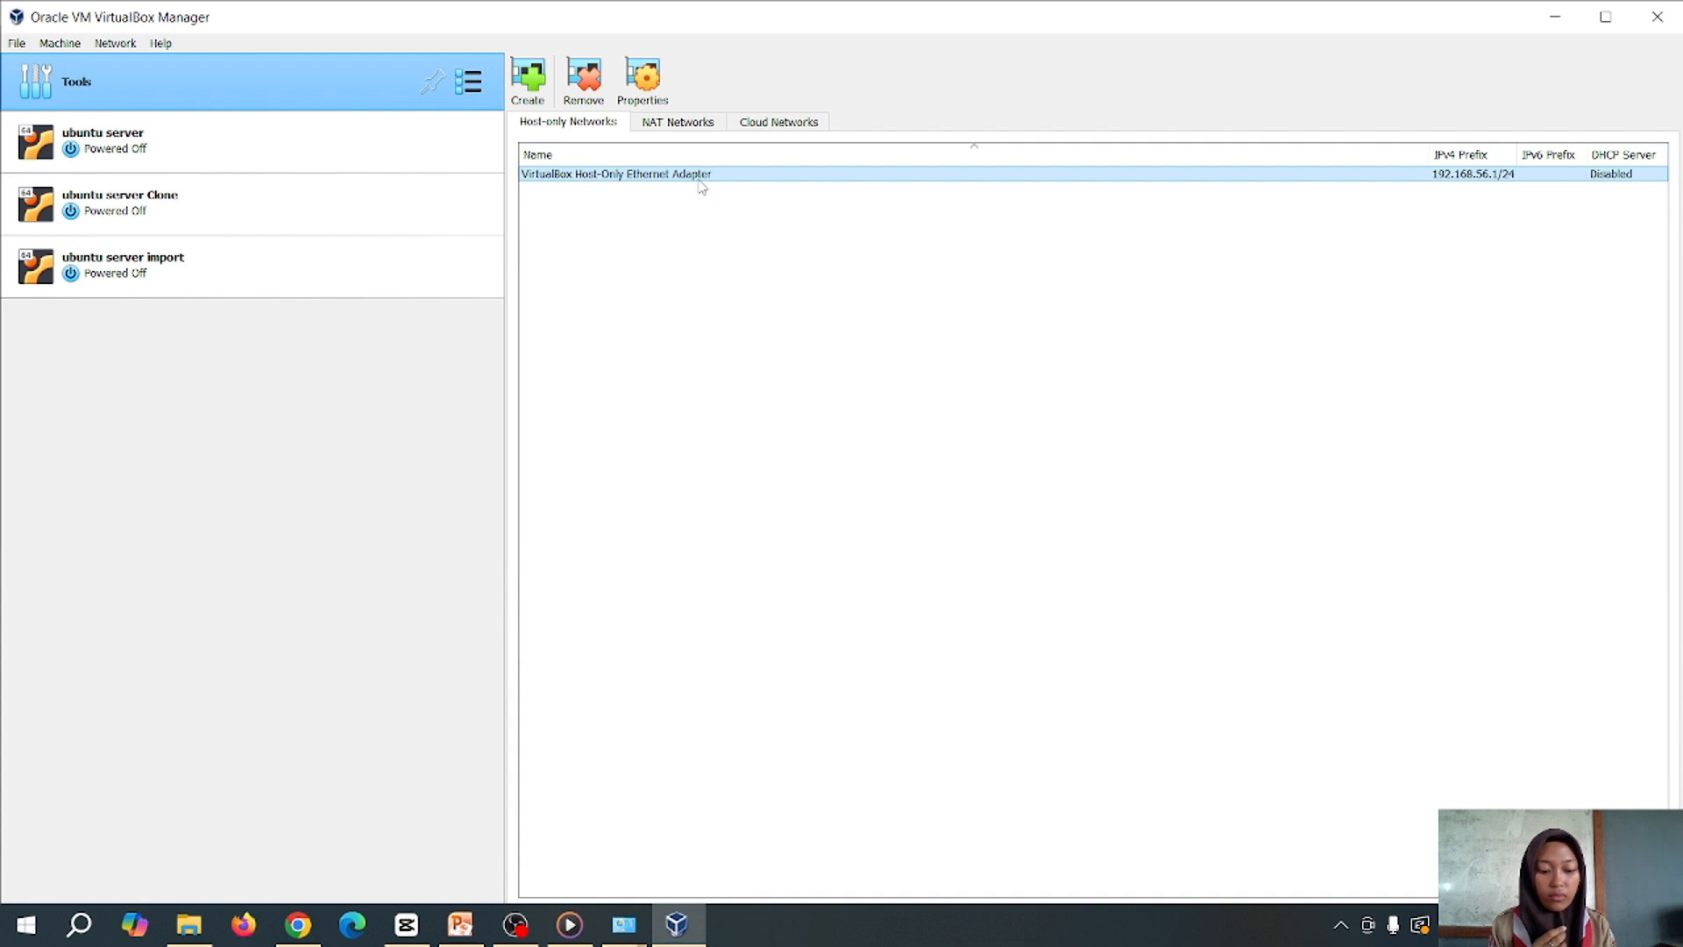
pyautogui.click(668, 130)
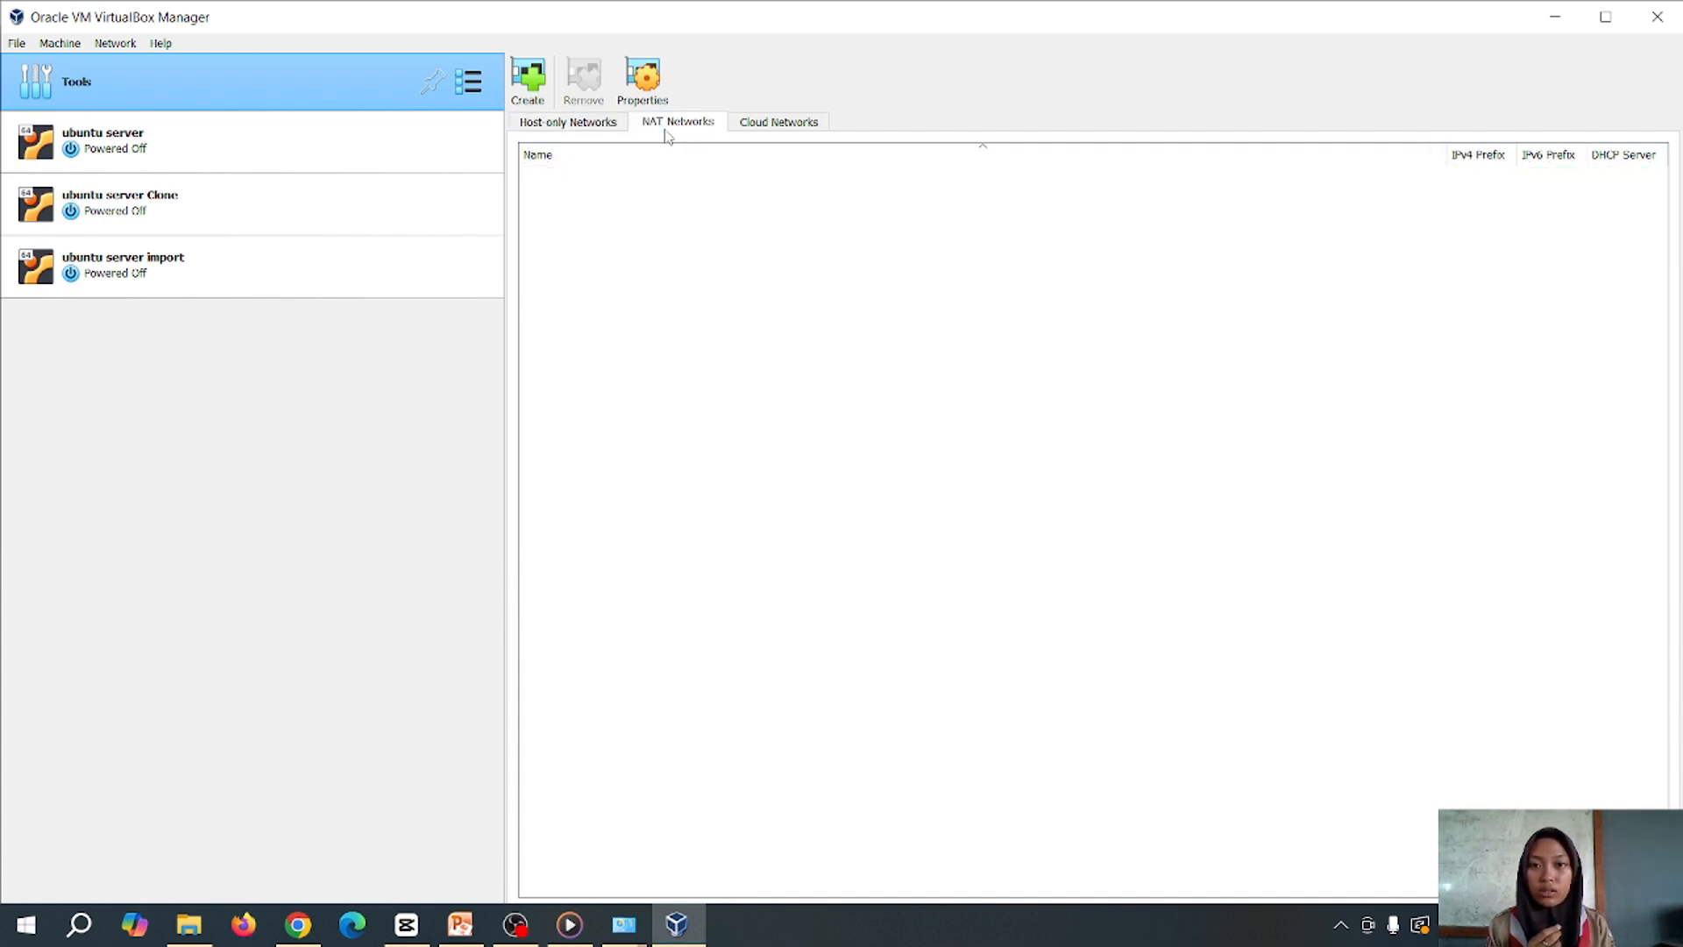
pyautogui.click(529, 88)
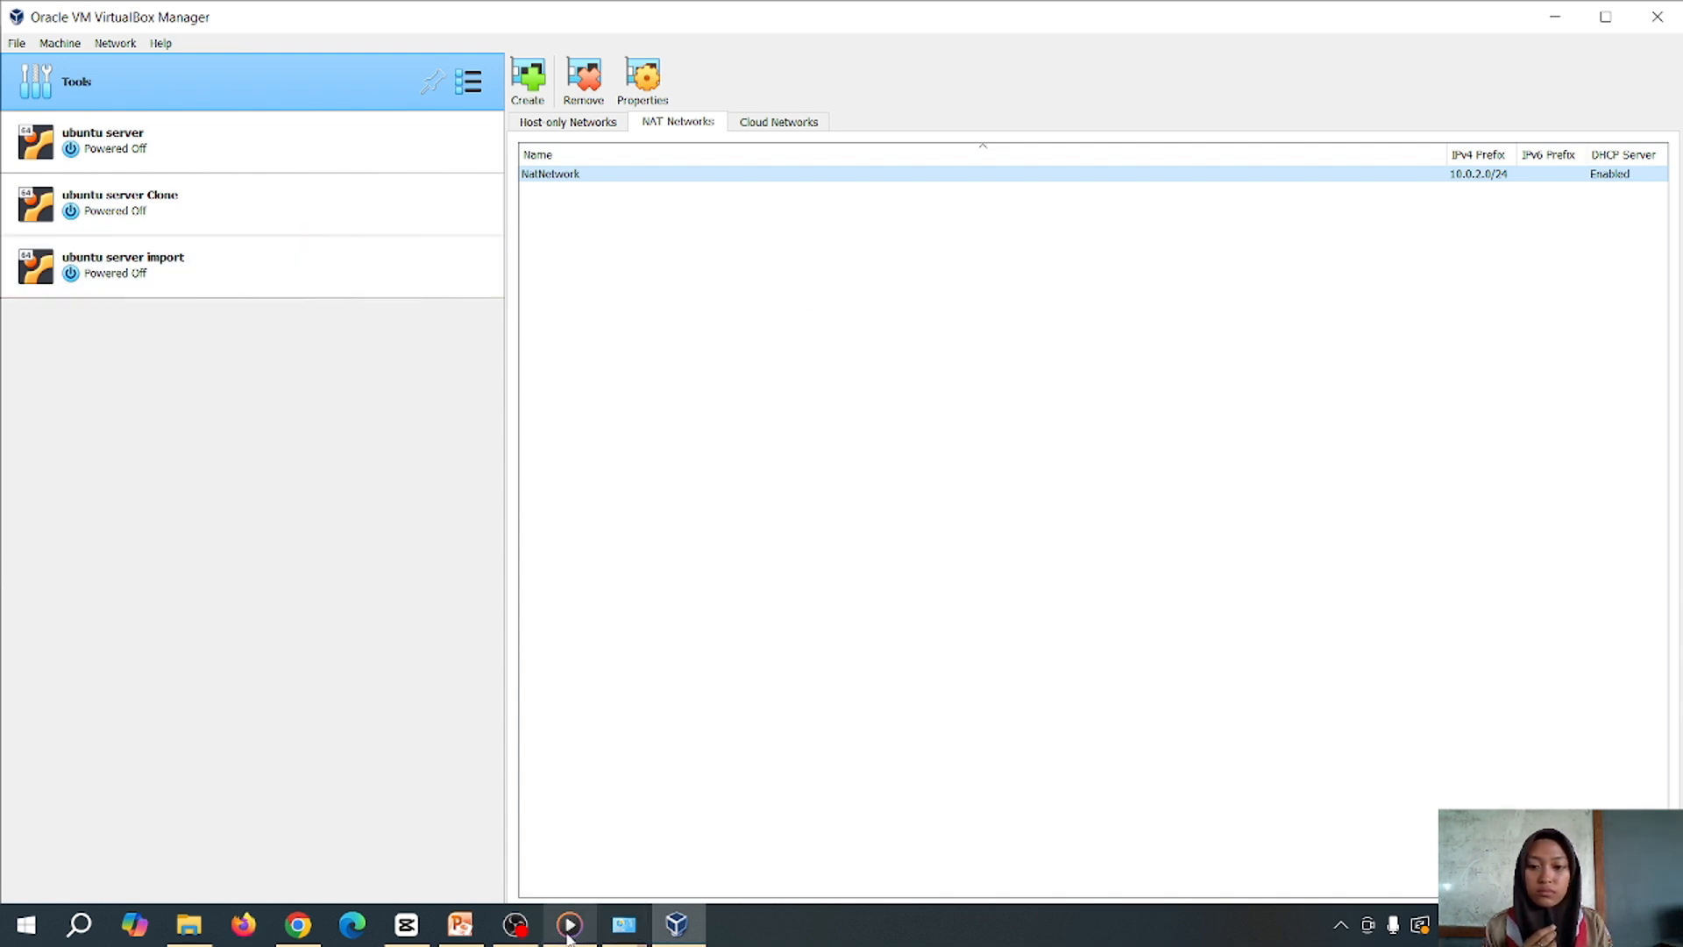
pyautogui.click(518, 928)
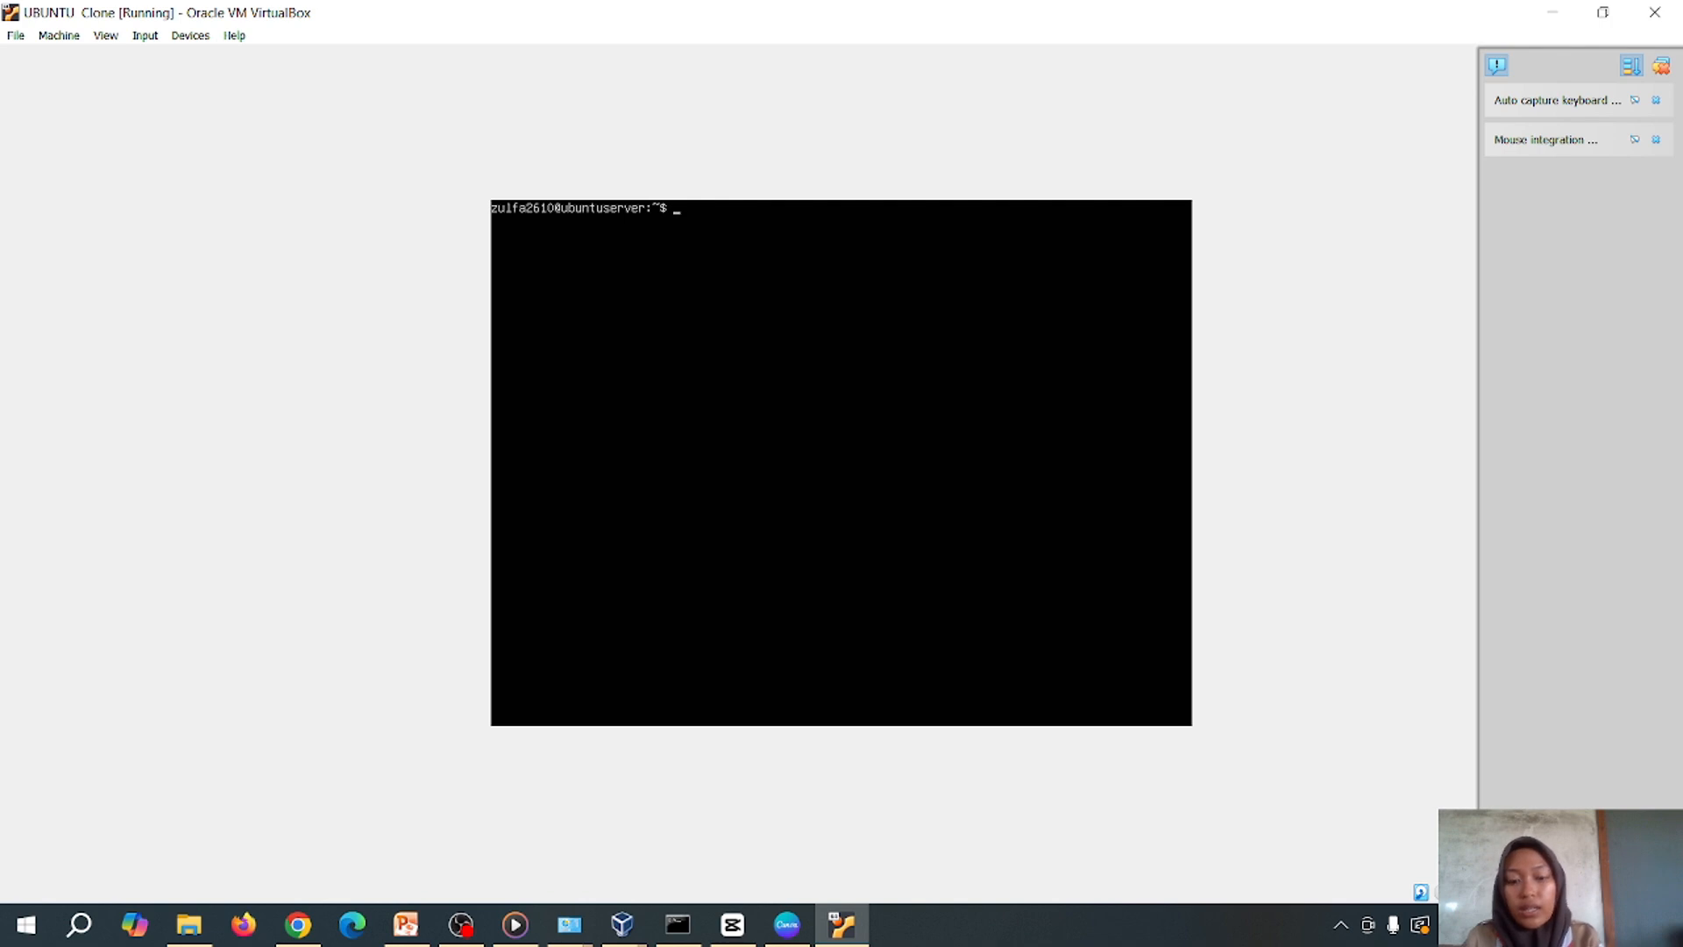
# List the server's addresses, then release the enp0s3 lease with 'sudo dhclient -r enp0s3'
pyautogui.write('ip')
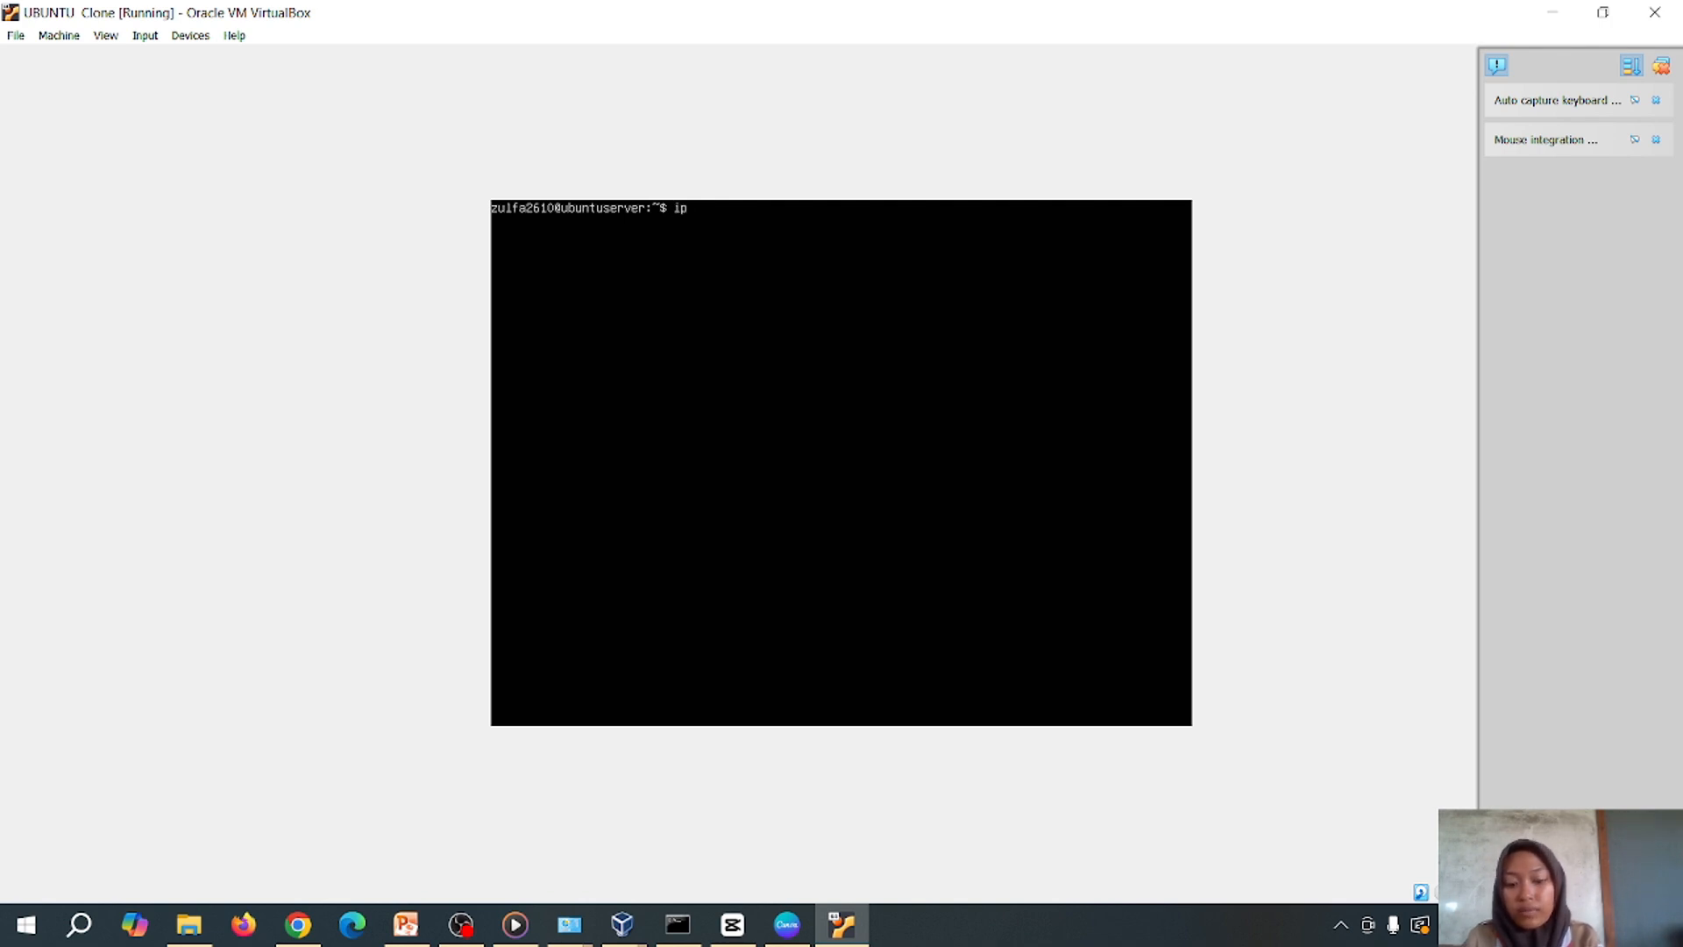
pyautogui.write(' addres')
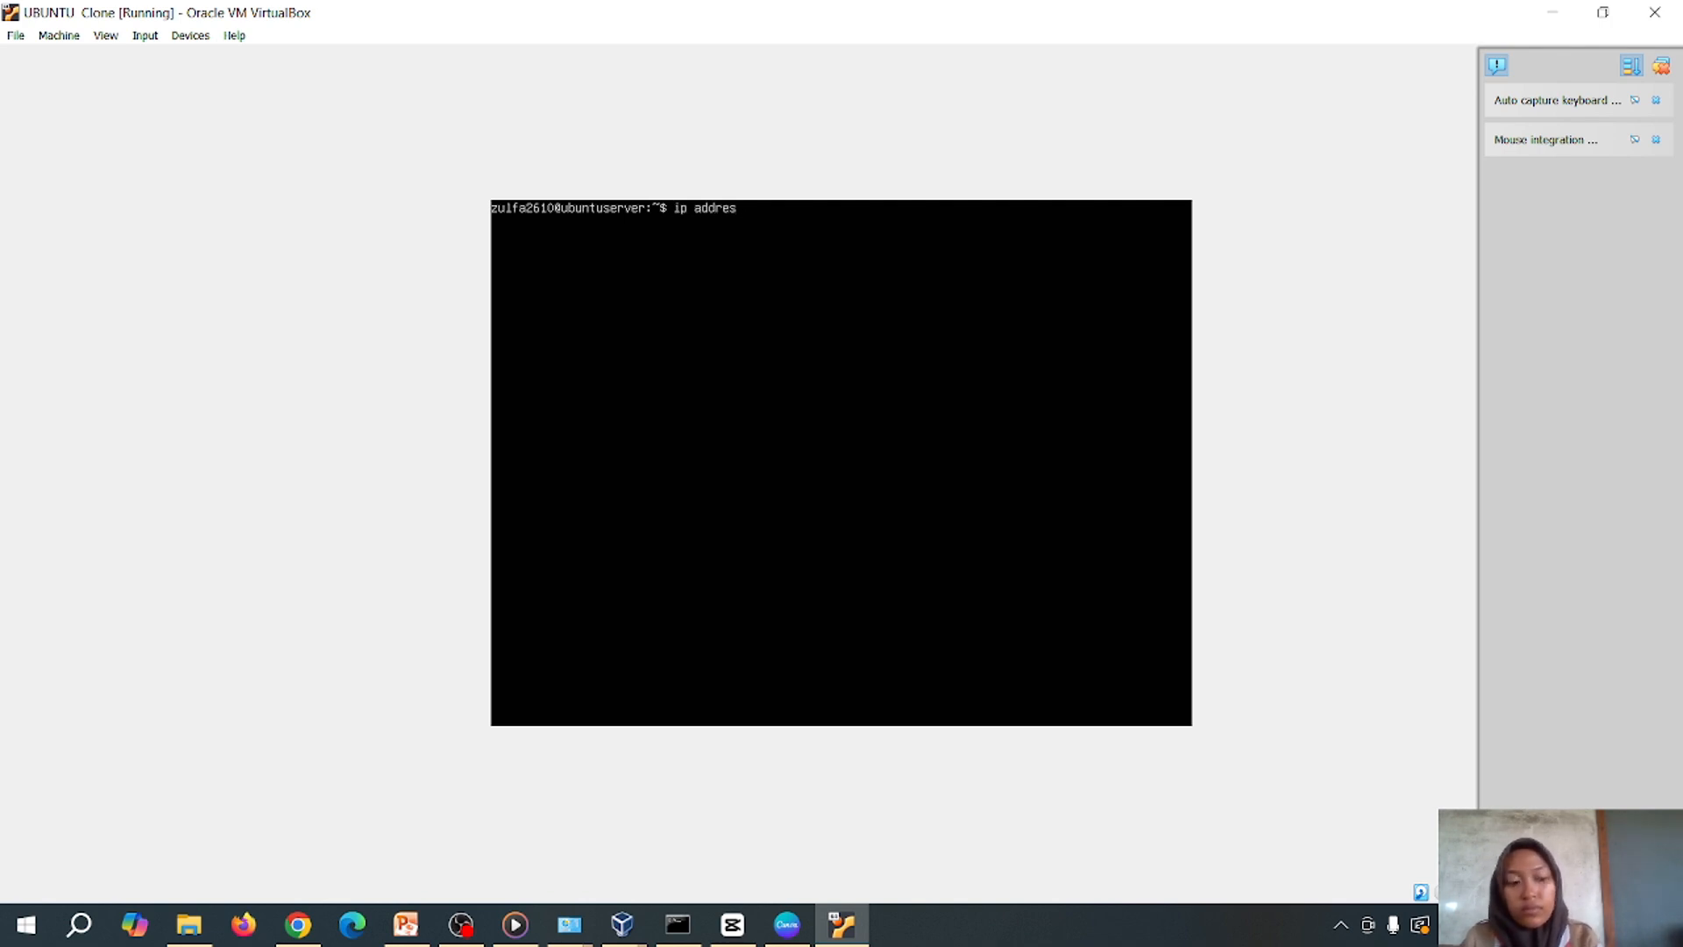
pyautogui.press('Return')
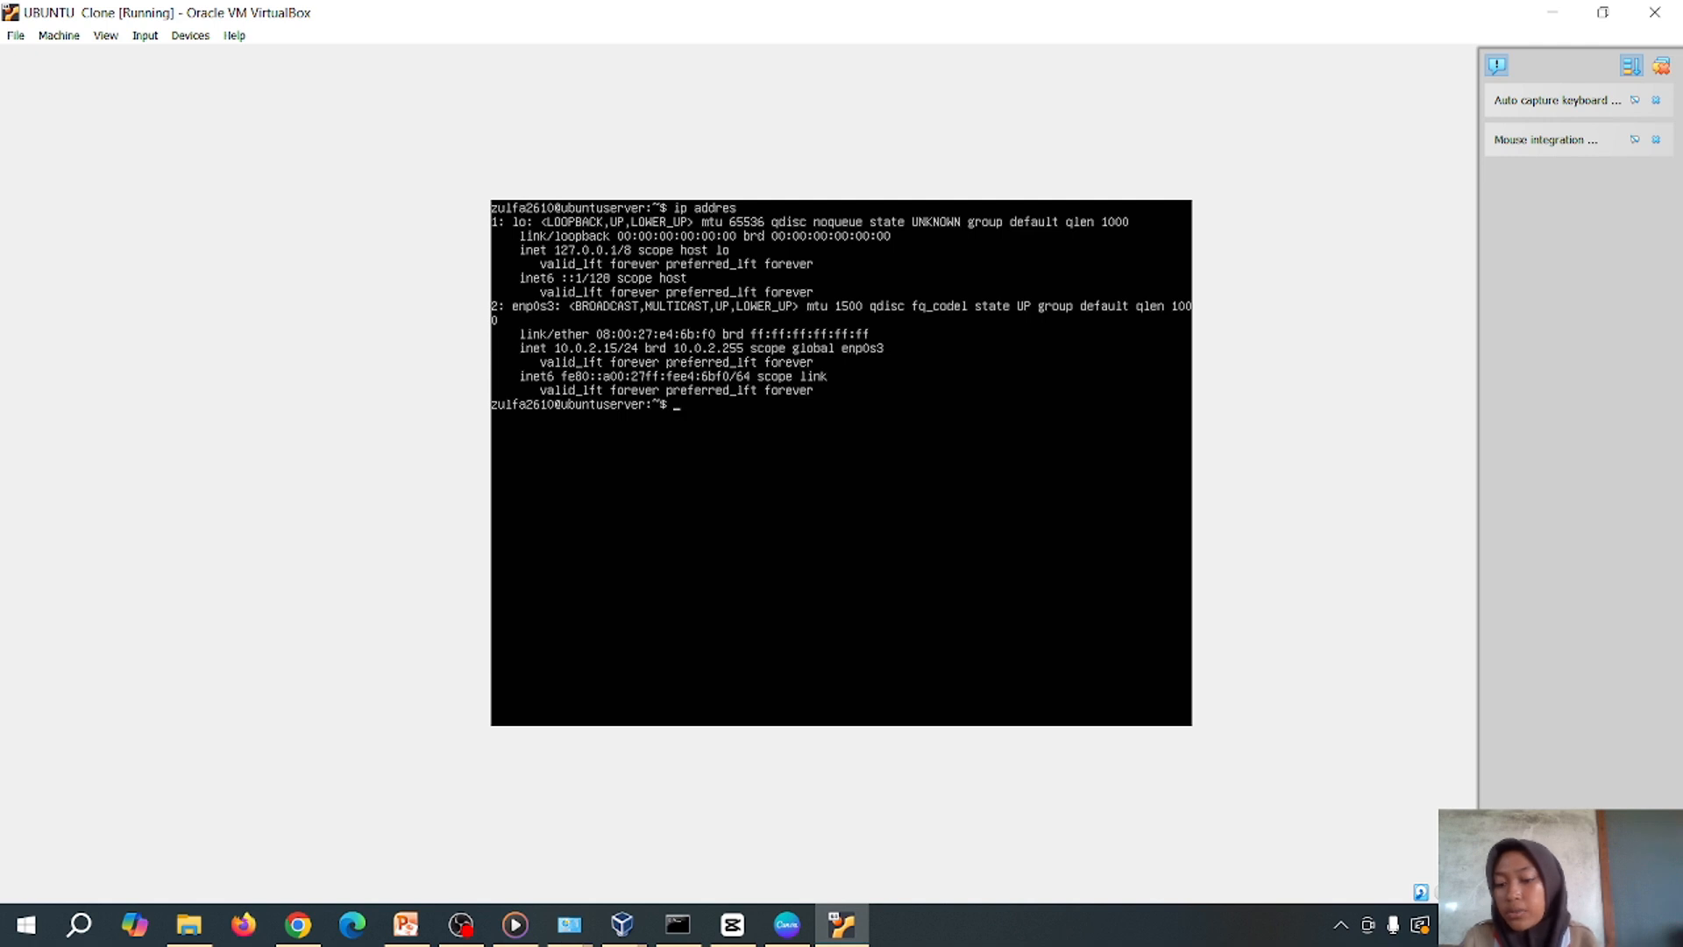
pyautogui.write('sudo')
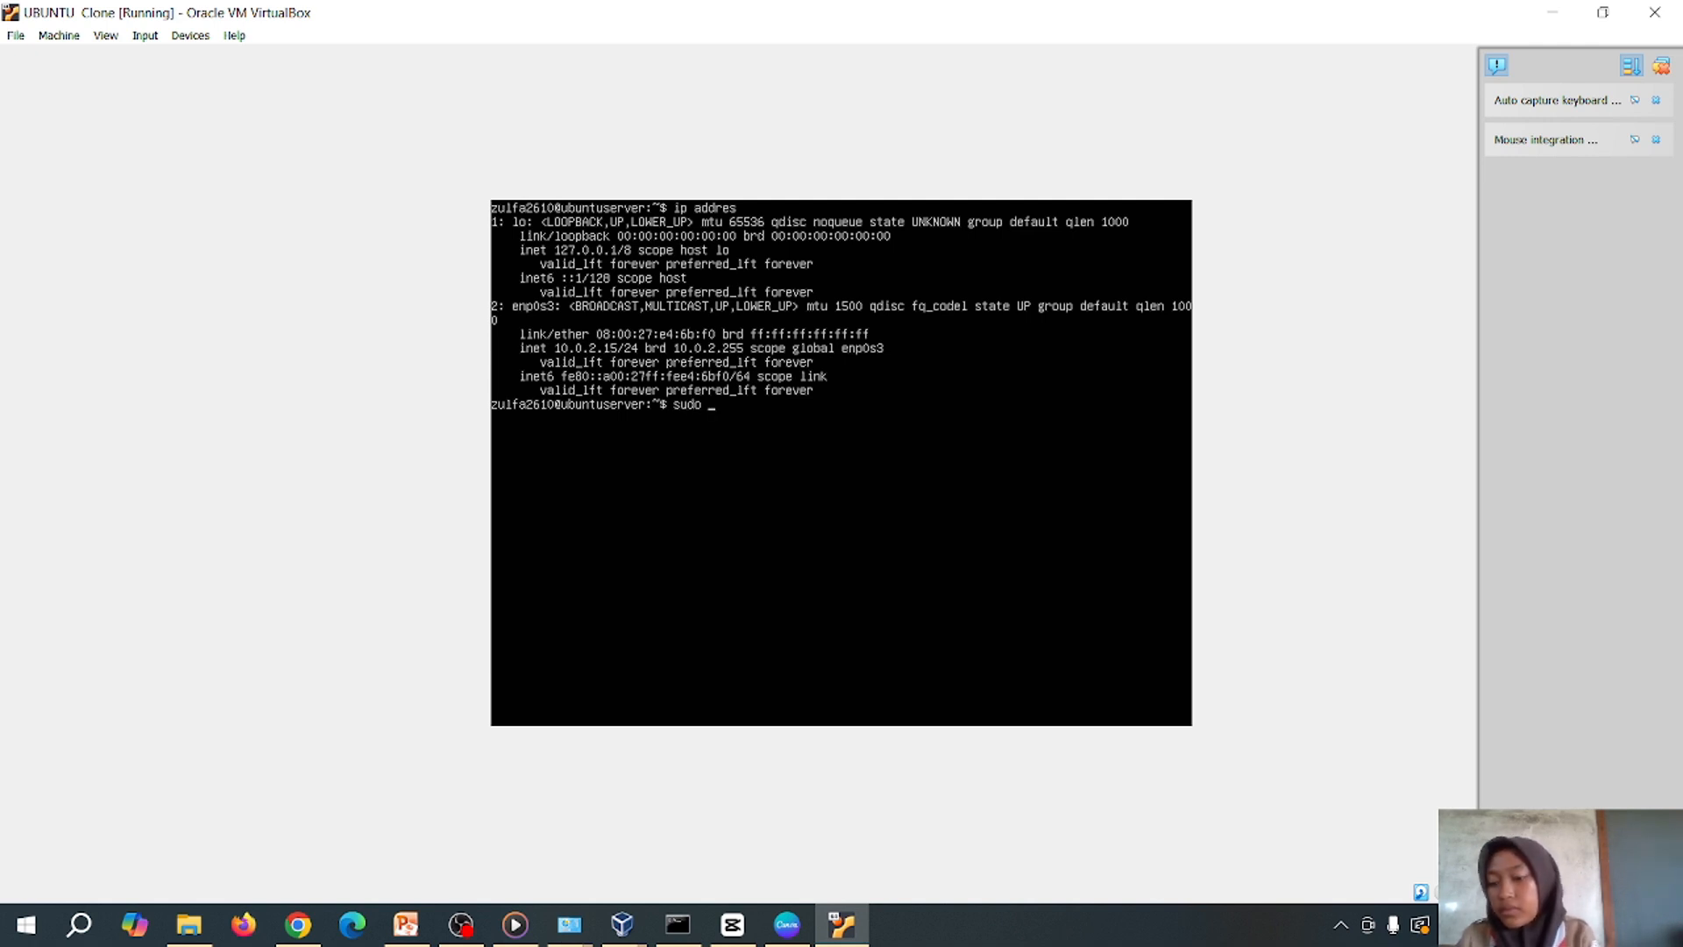
pyautogui.write(' dhcl')
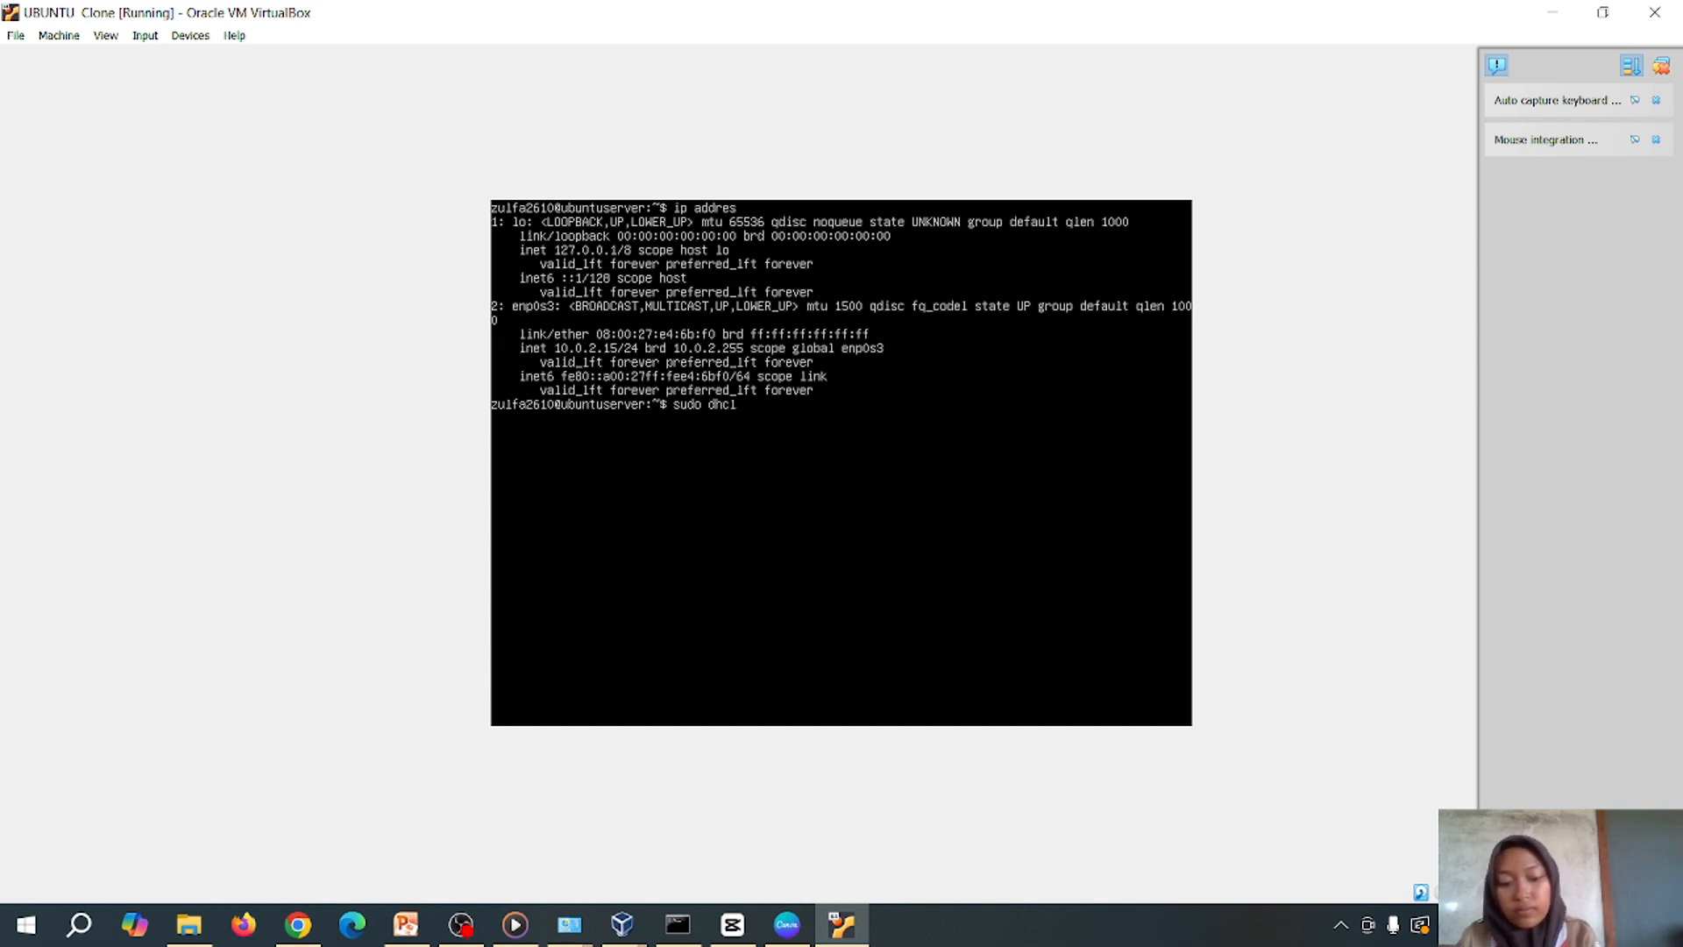
pyautogui.write('ient -r')
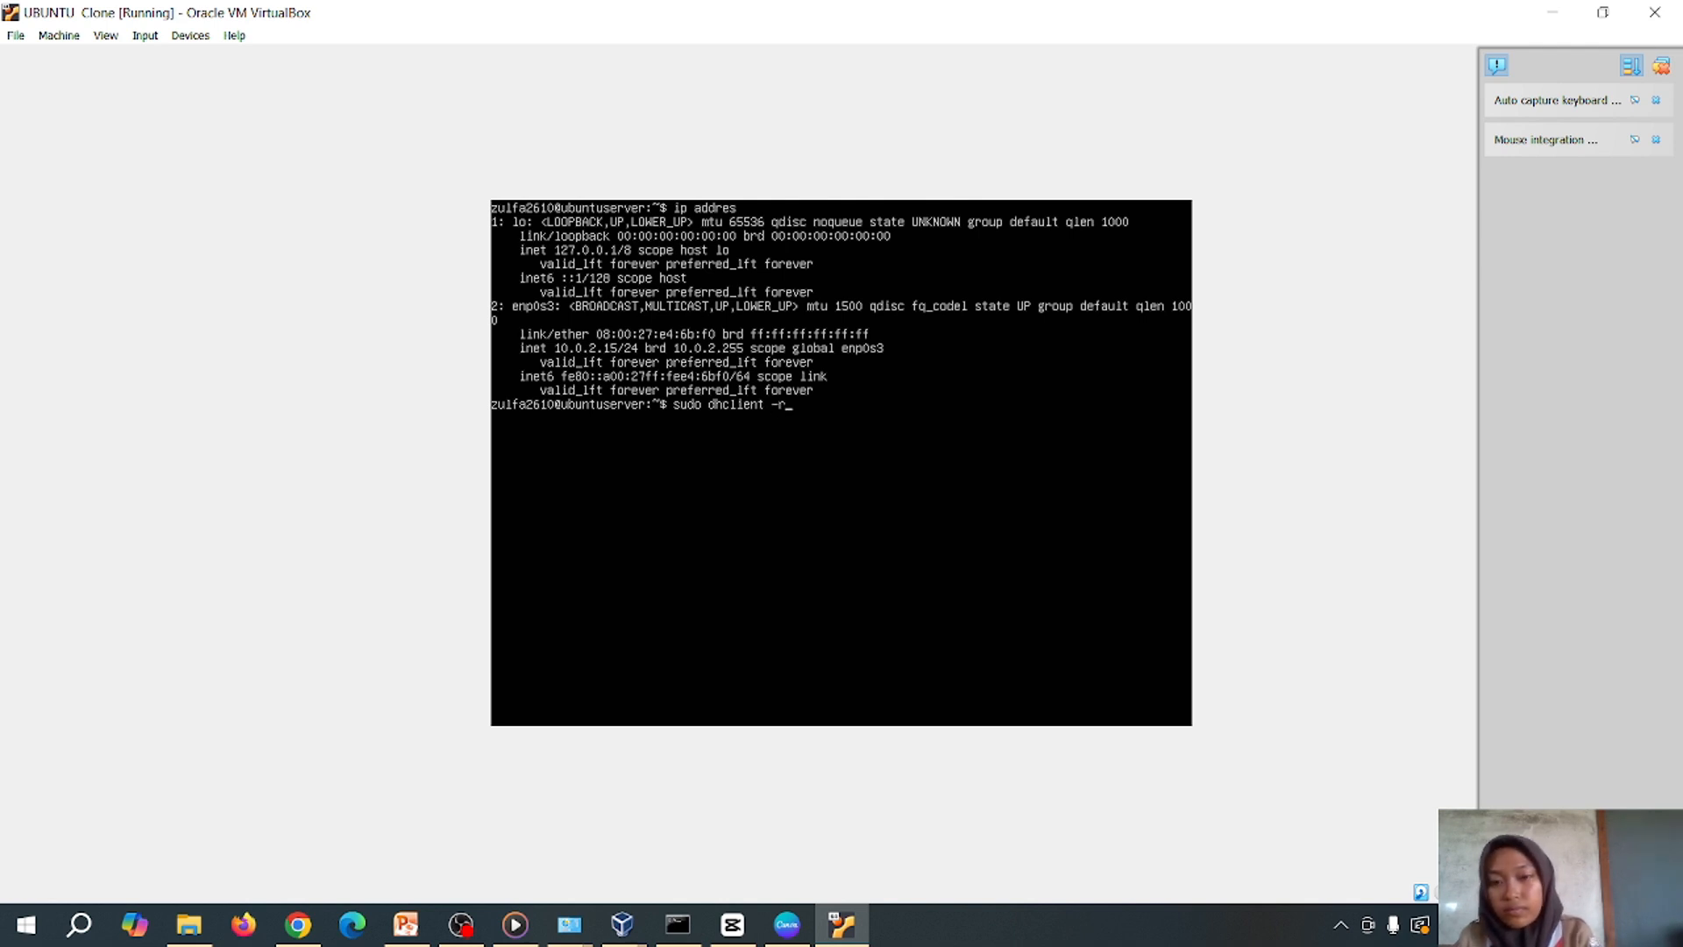
pyautogui.write('e')
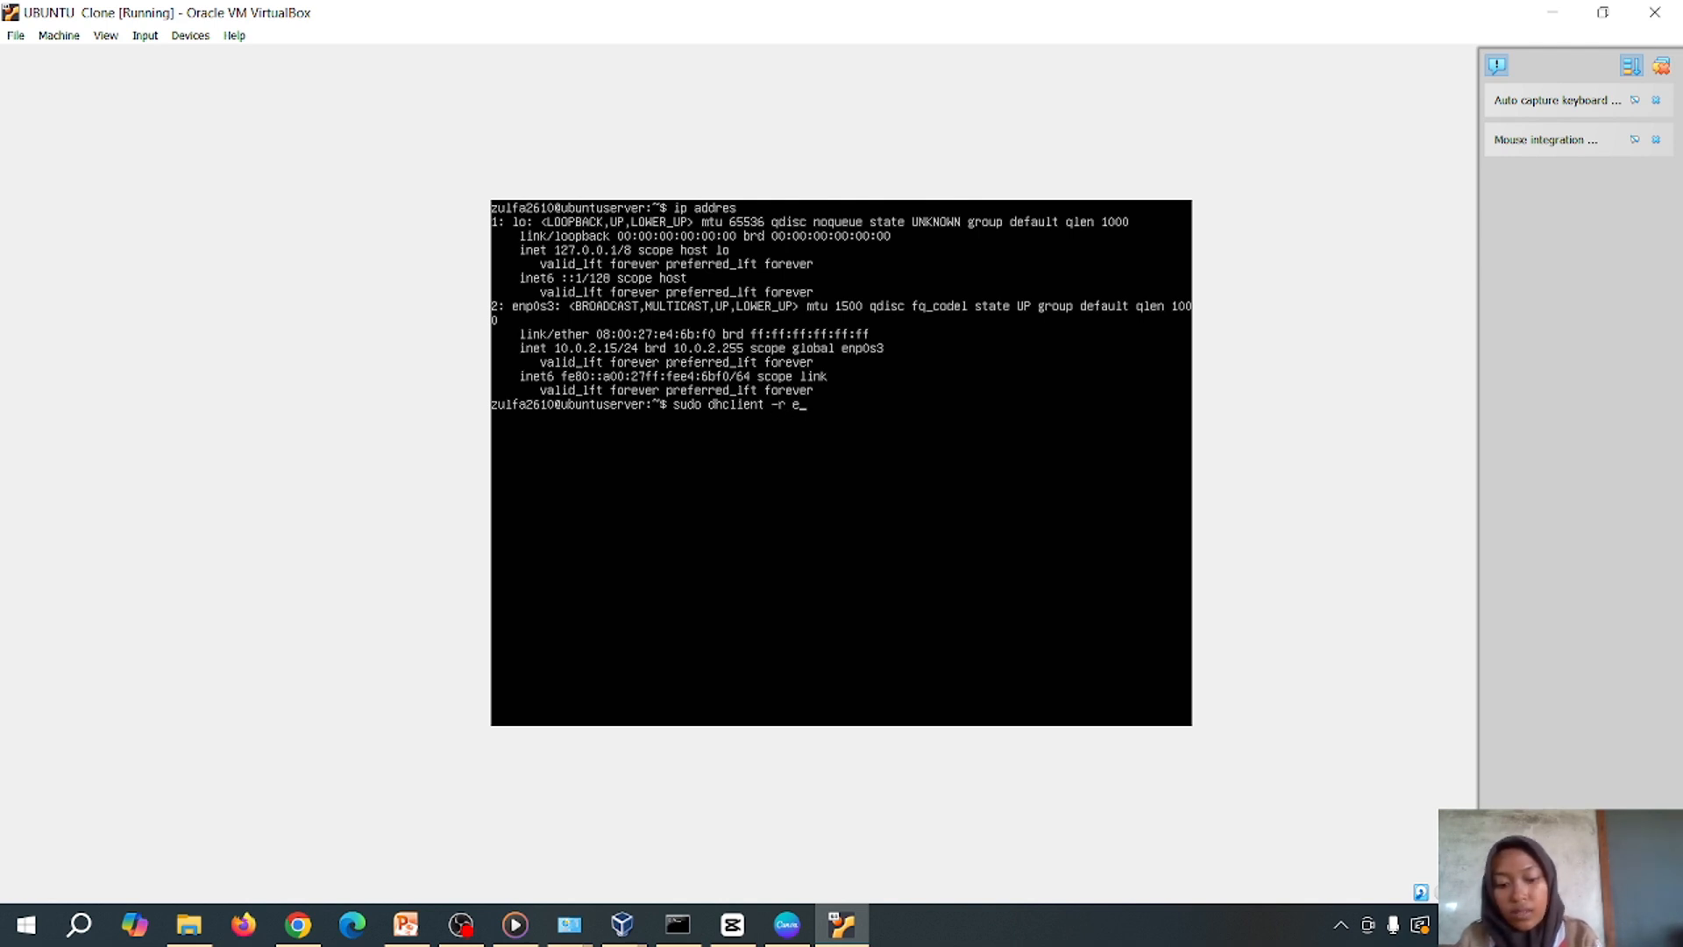
pyautogui.write('np0')
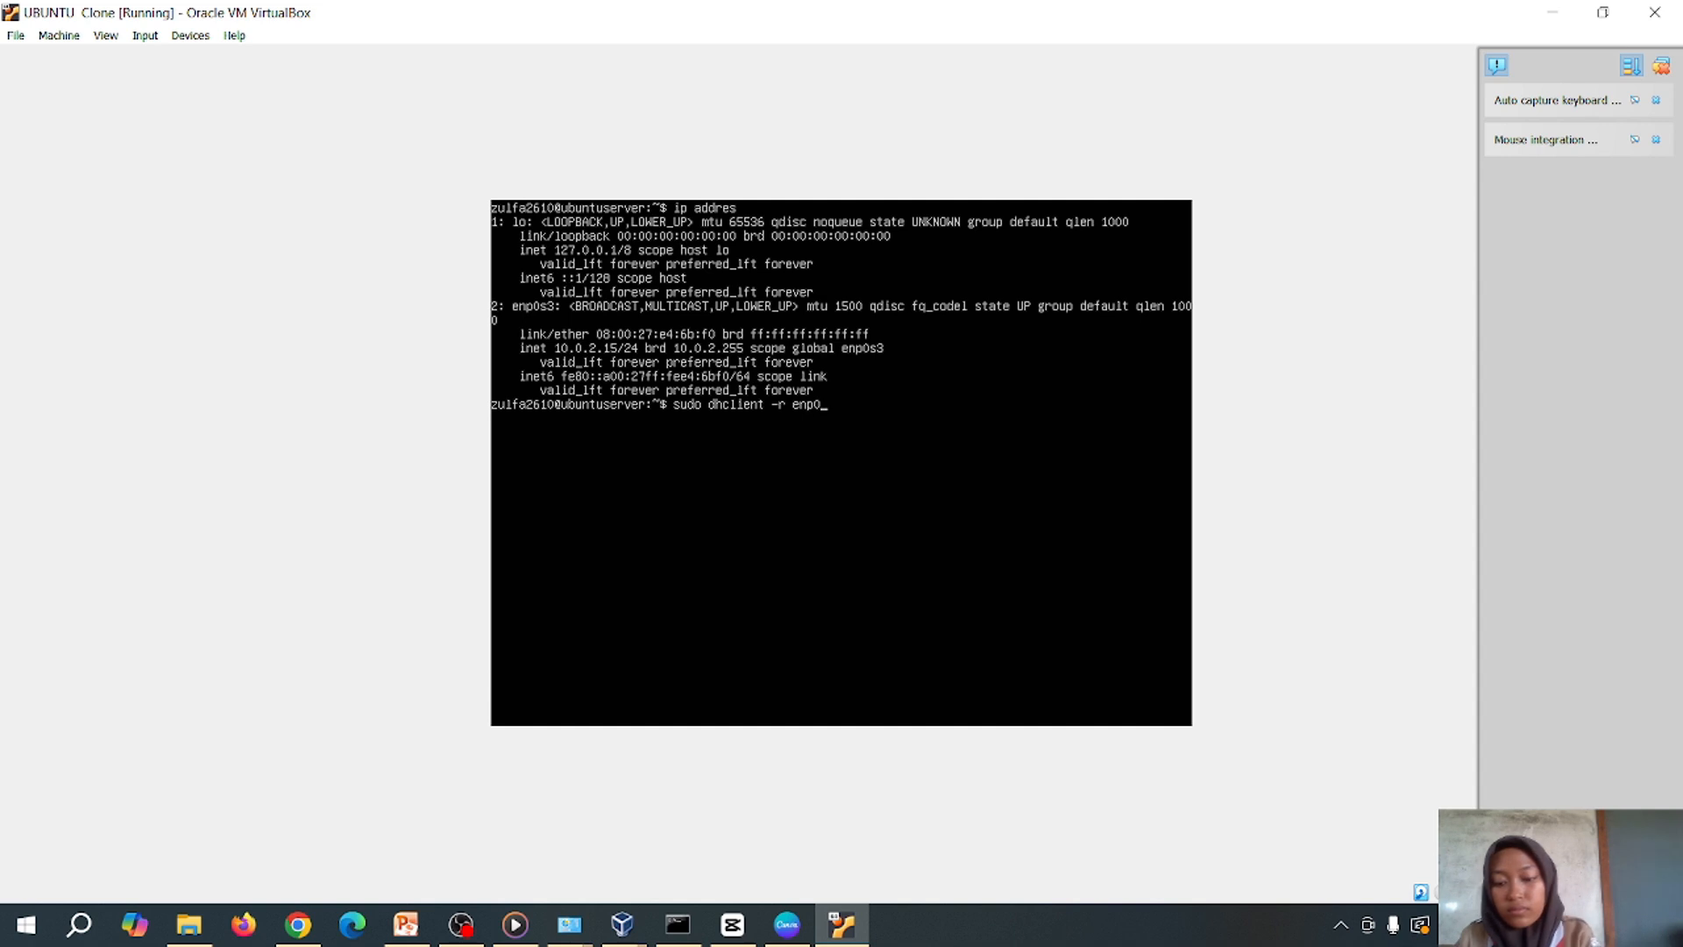
pyautogui.write('s3')
pyautogui.press('Return')
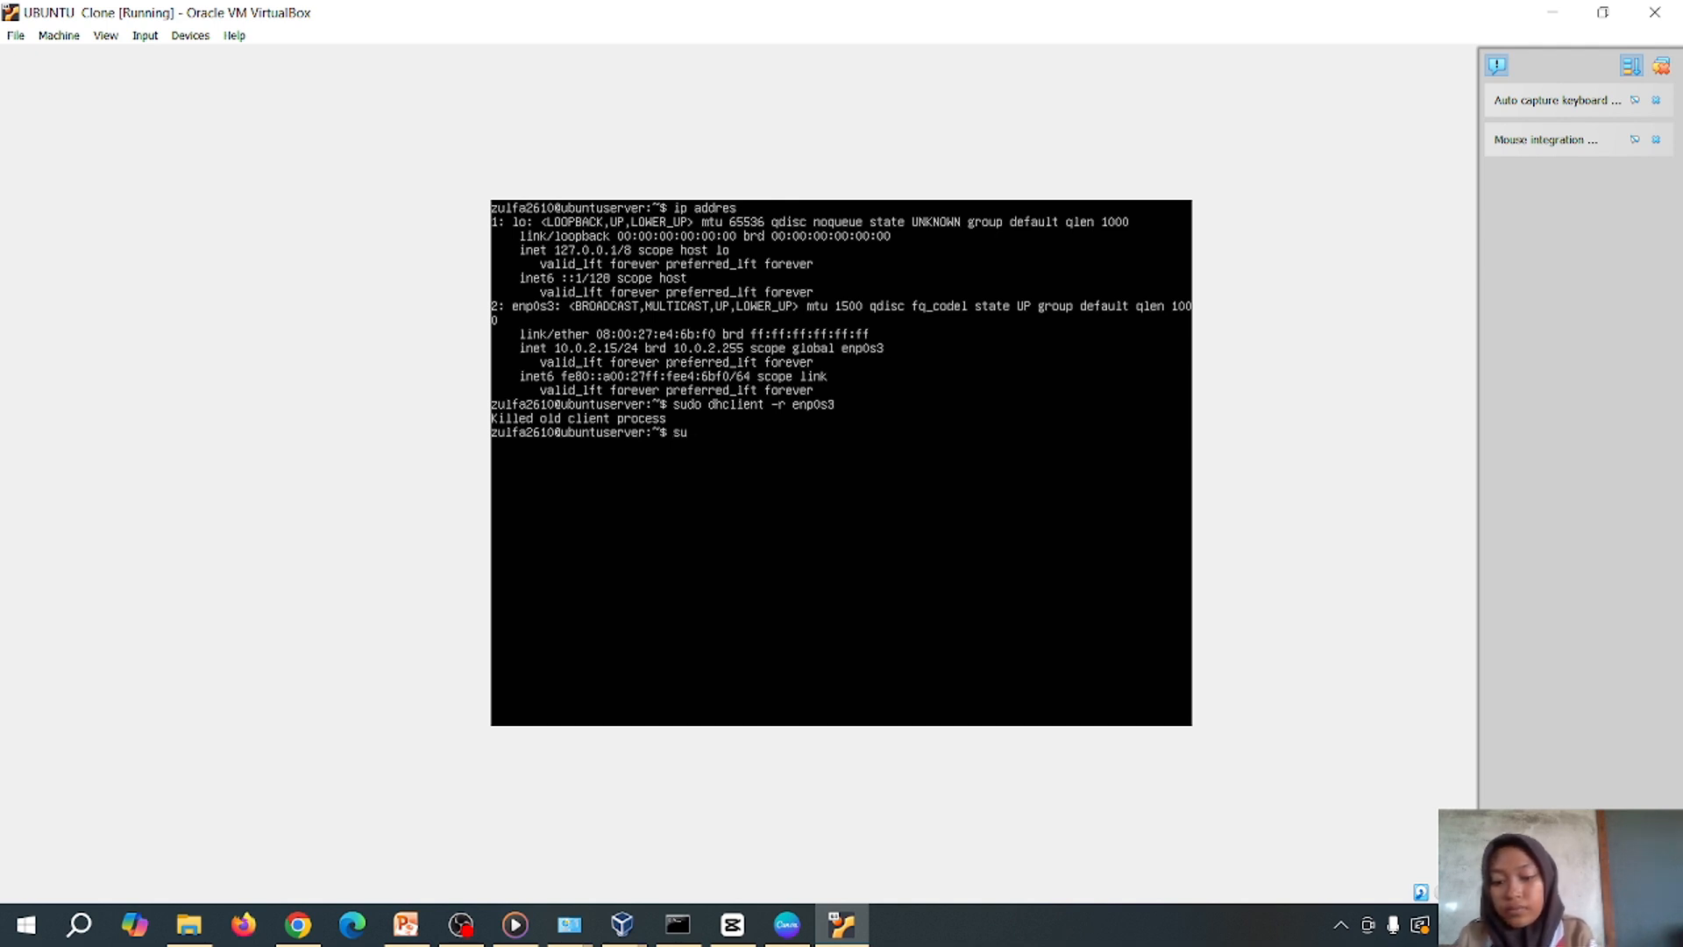
# Renew the enp0s3 lease with 'sudo dhclient enp0s3' and list the addresses again
pyautogui.write('do ')
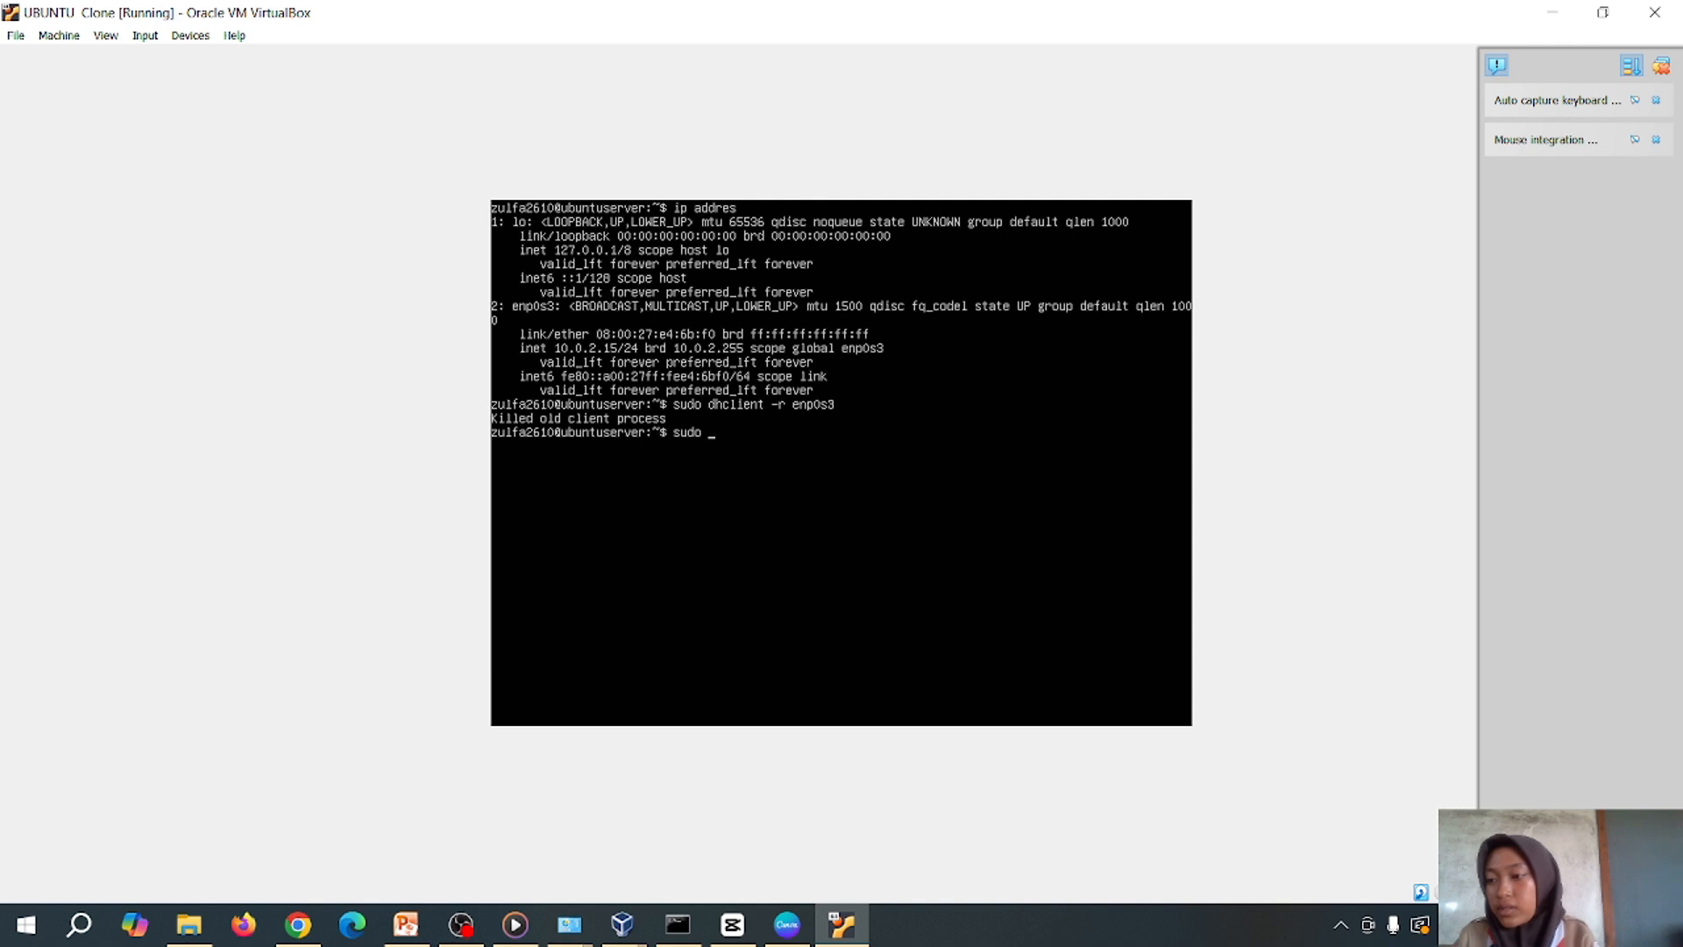
pyautogui.write('dhclient enp0s3')
pyautogui.press('Return')
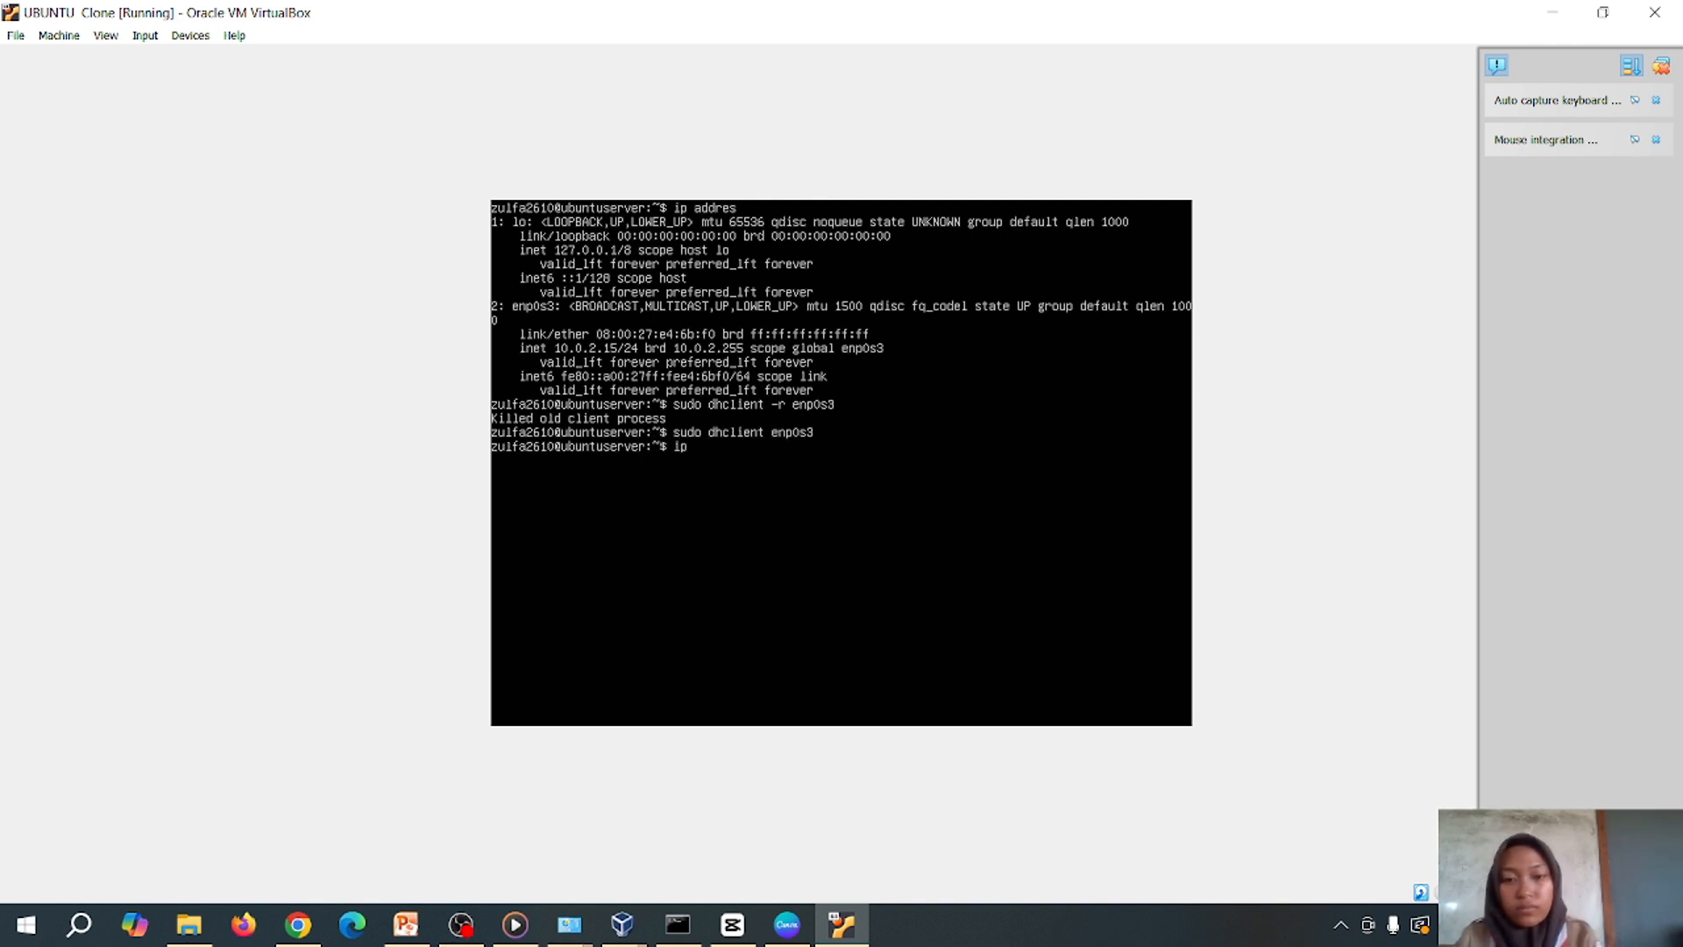
pyautogui.write('ip addre')
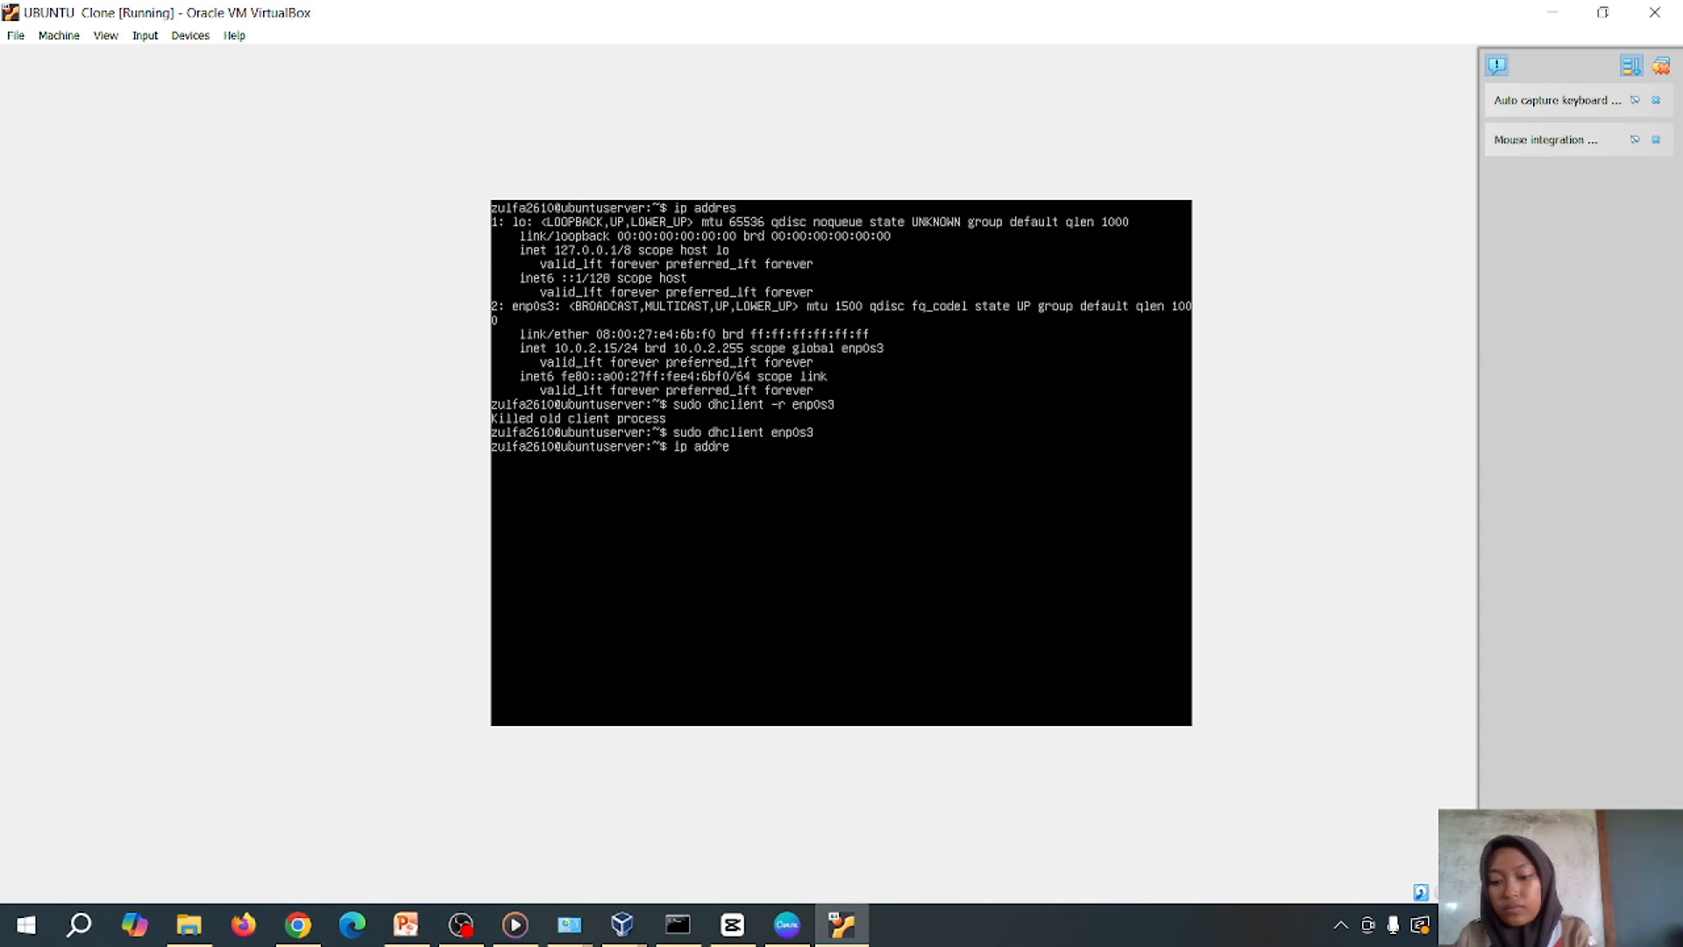
pyautogui.write('s')
pyautogui.press('Return')
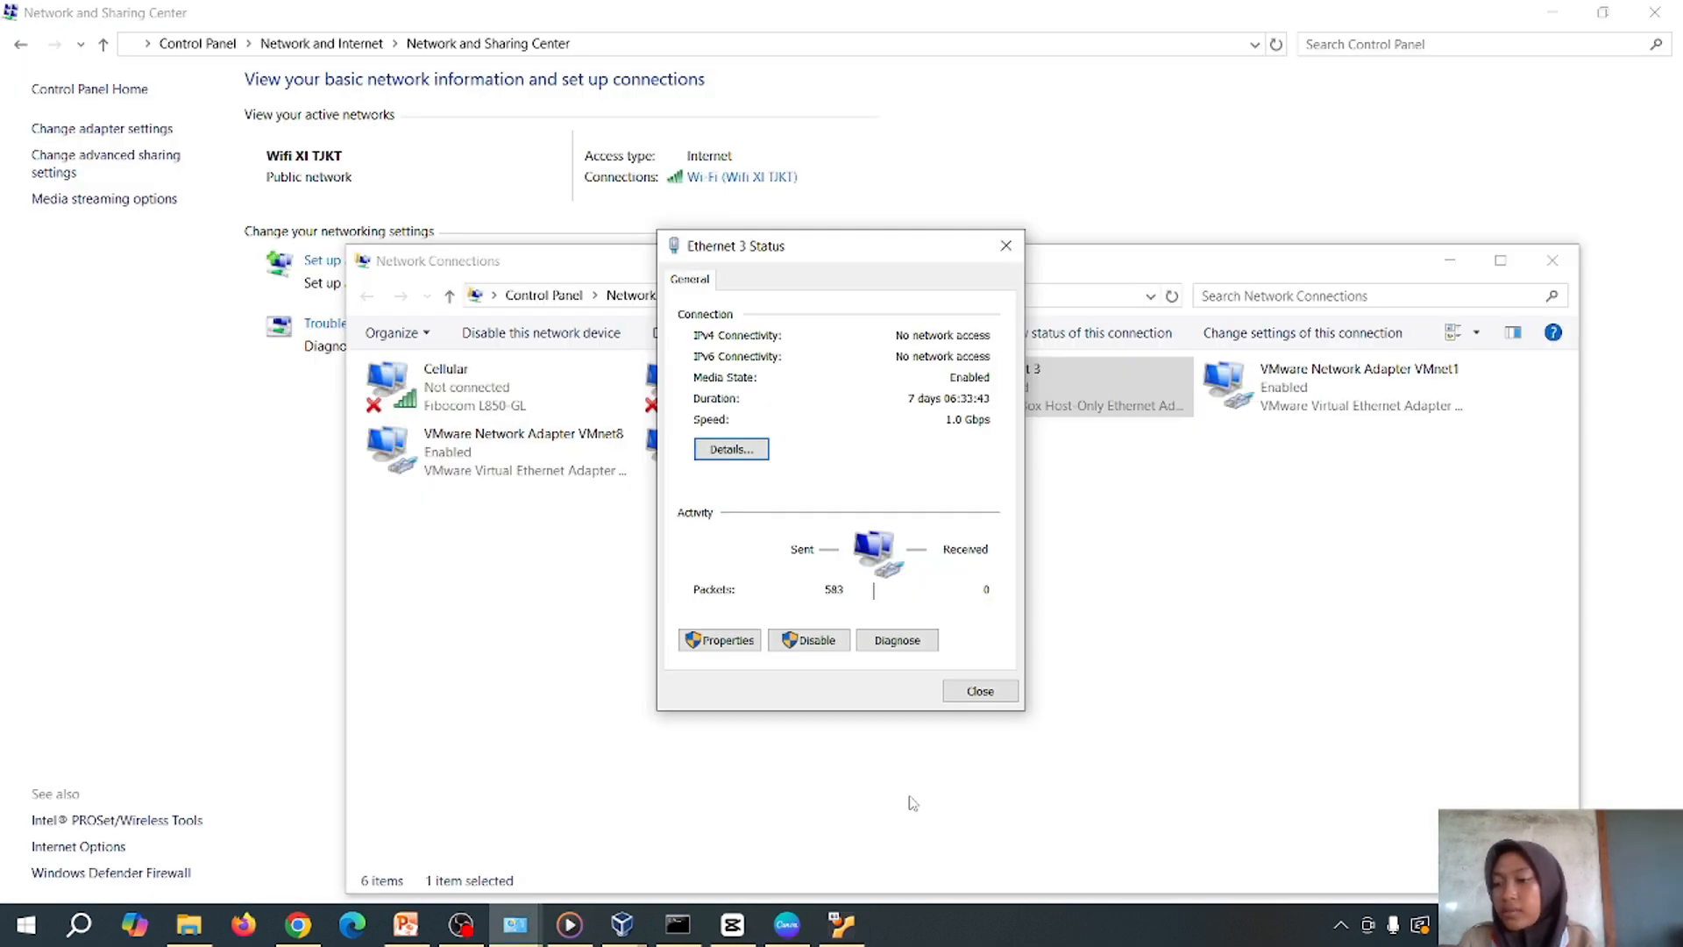
# Return via the command prompt to the UBUNTU Clone VM console and begin typing a ping command
pyautogui.click(677, 924)
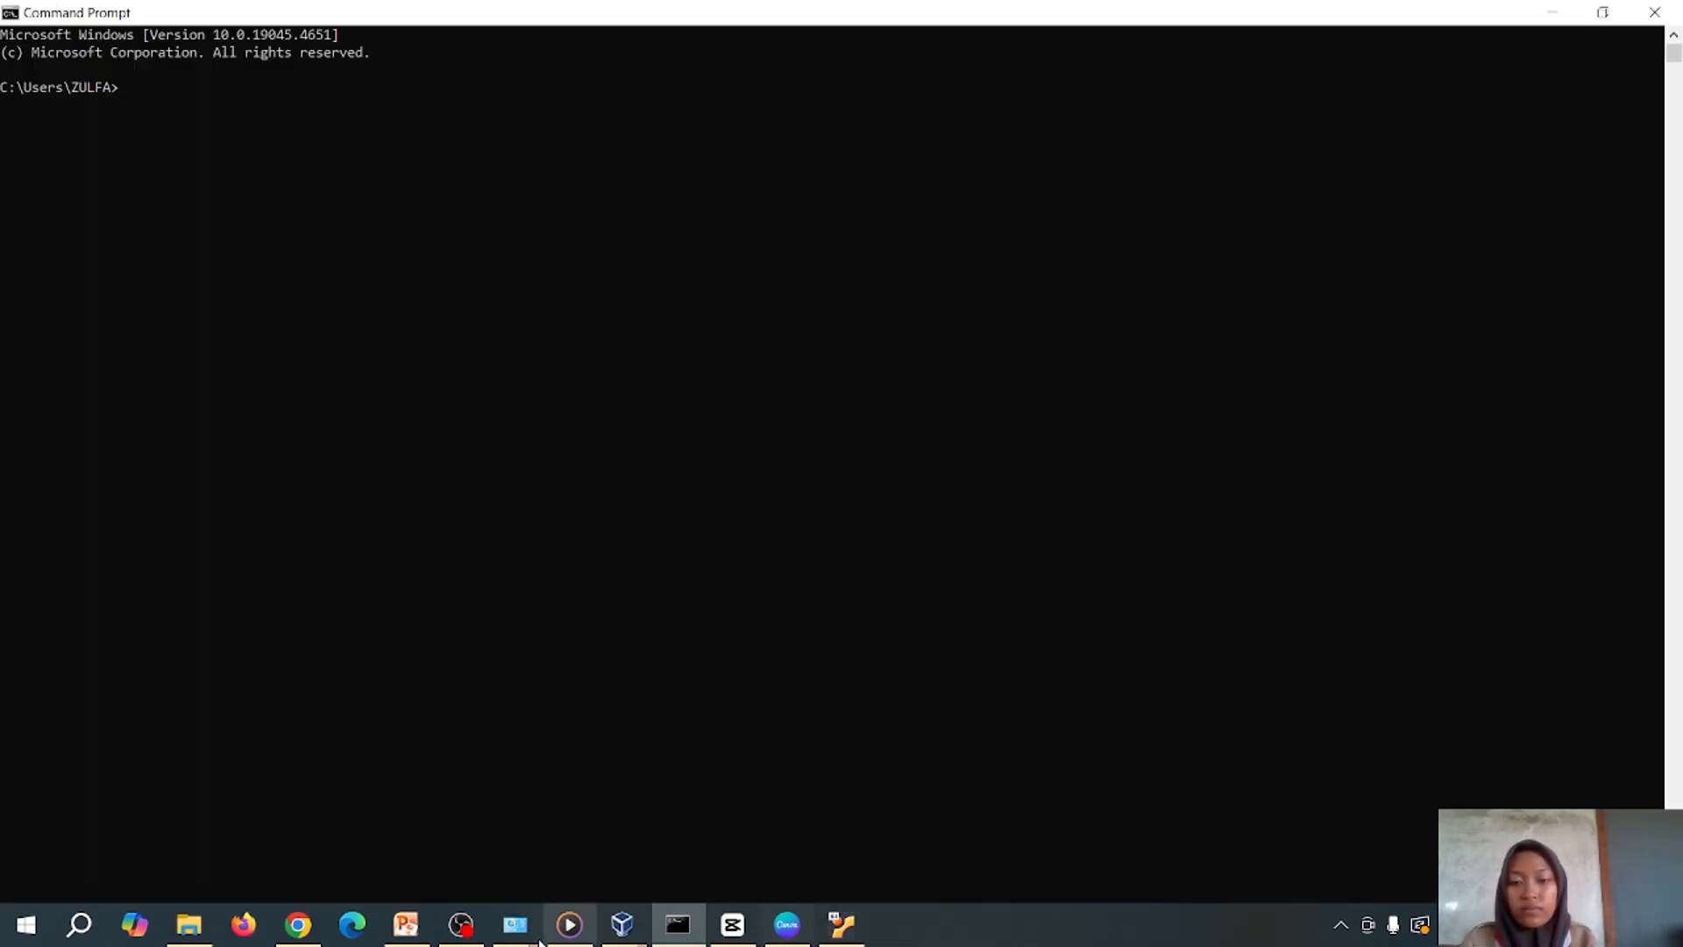
pyautogui.click(844, 929)
pyautogui.write('ping')
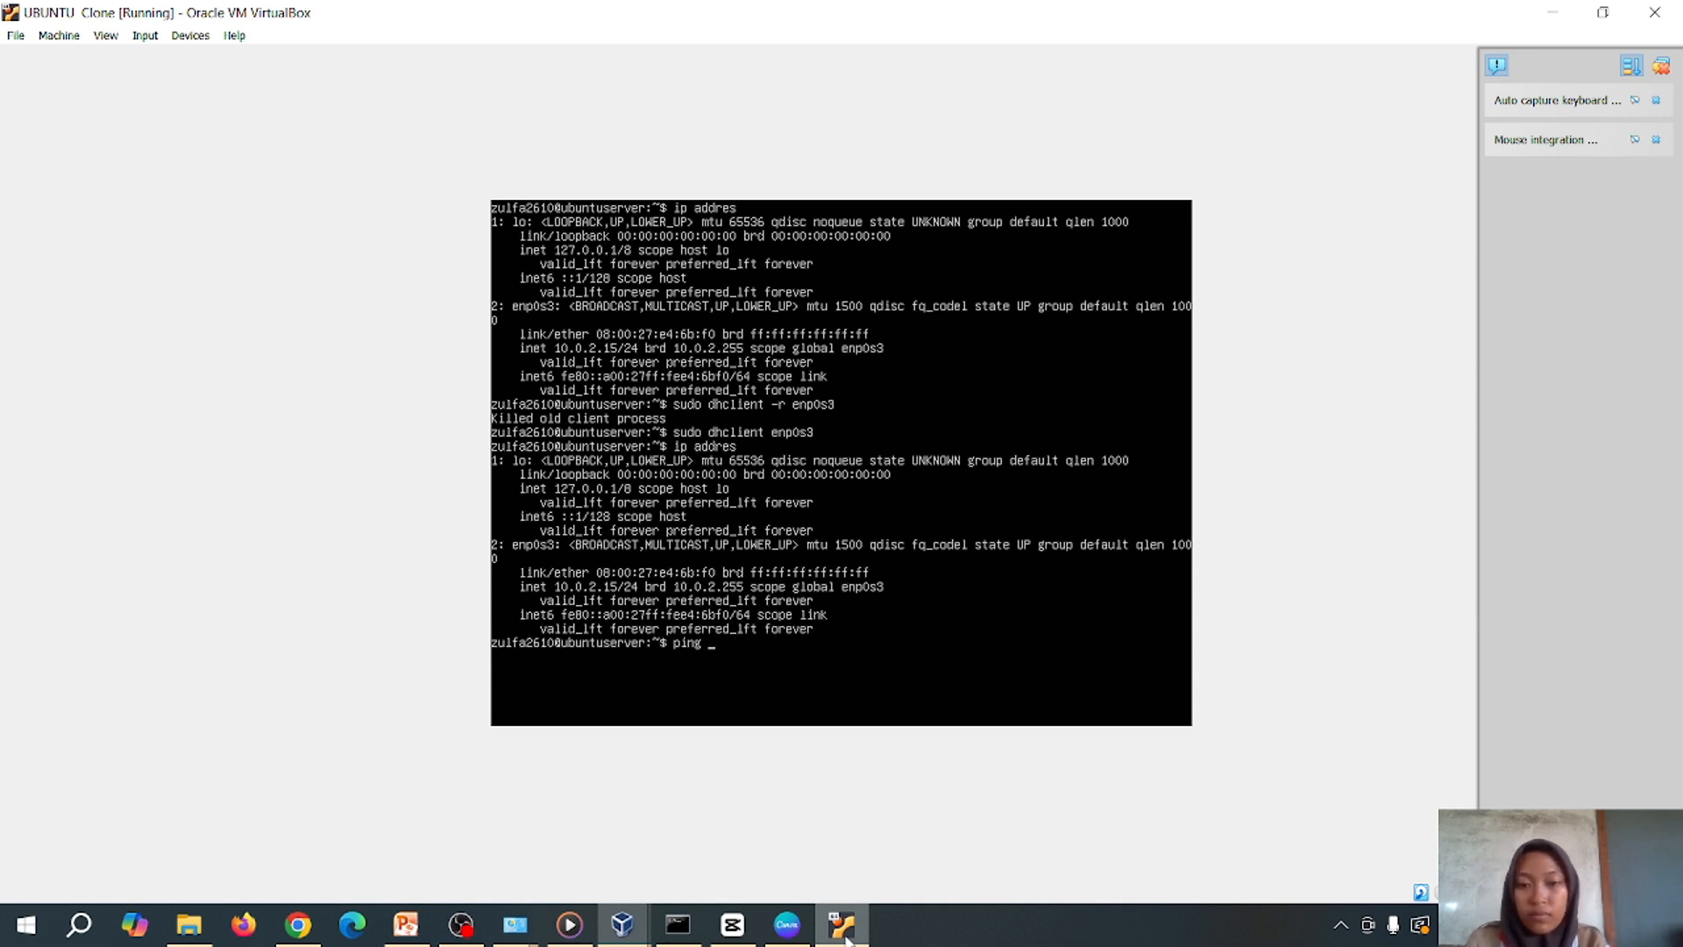
# Ping 10.0.2.15 from the VM console and let the replies stream
pyautogui.write('10')
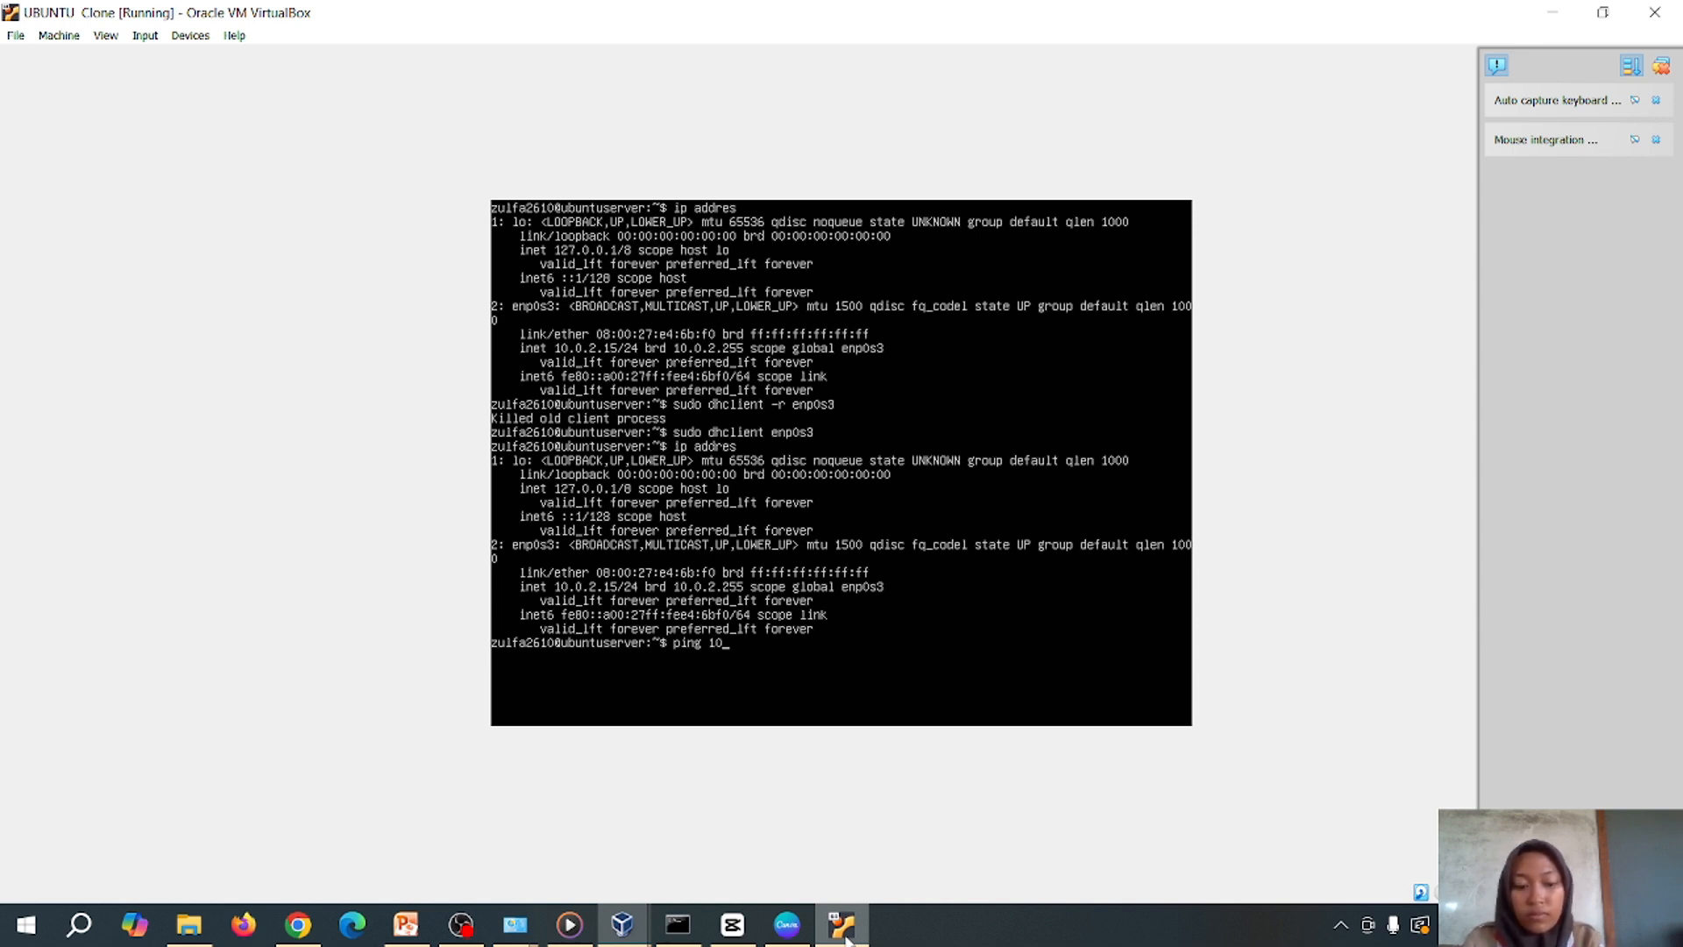
pyautogui.write('.0.')
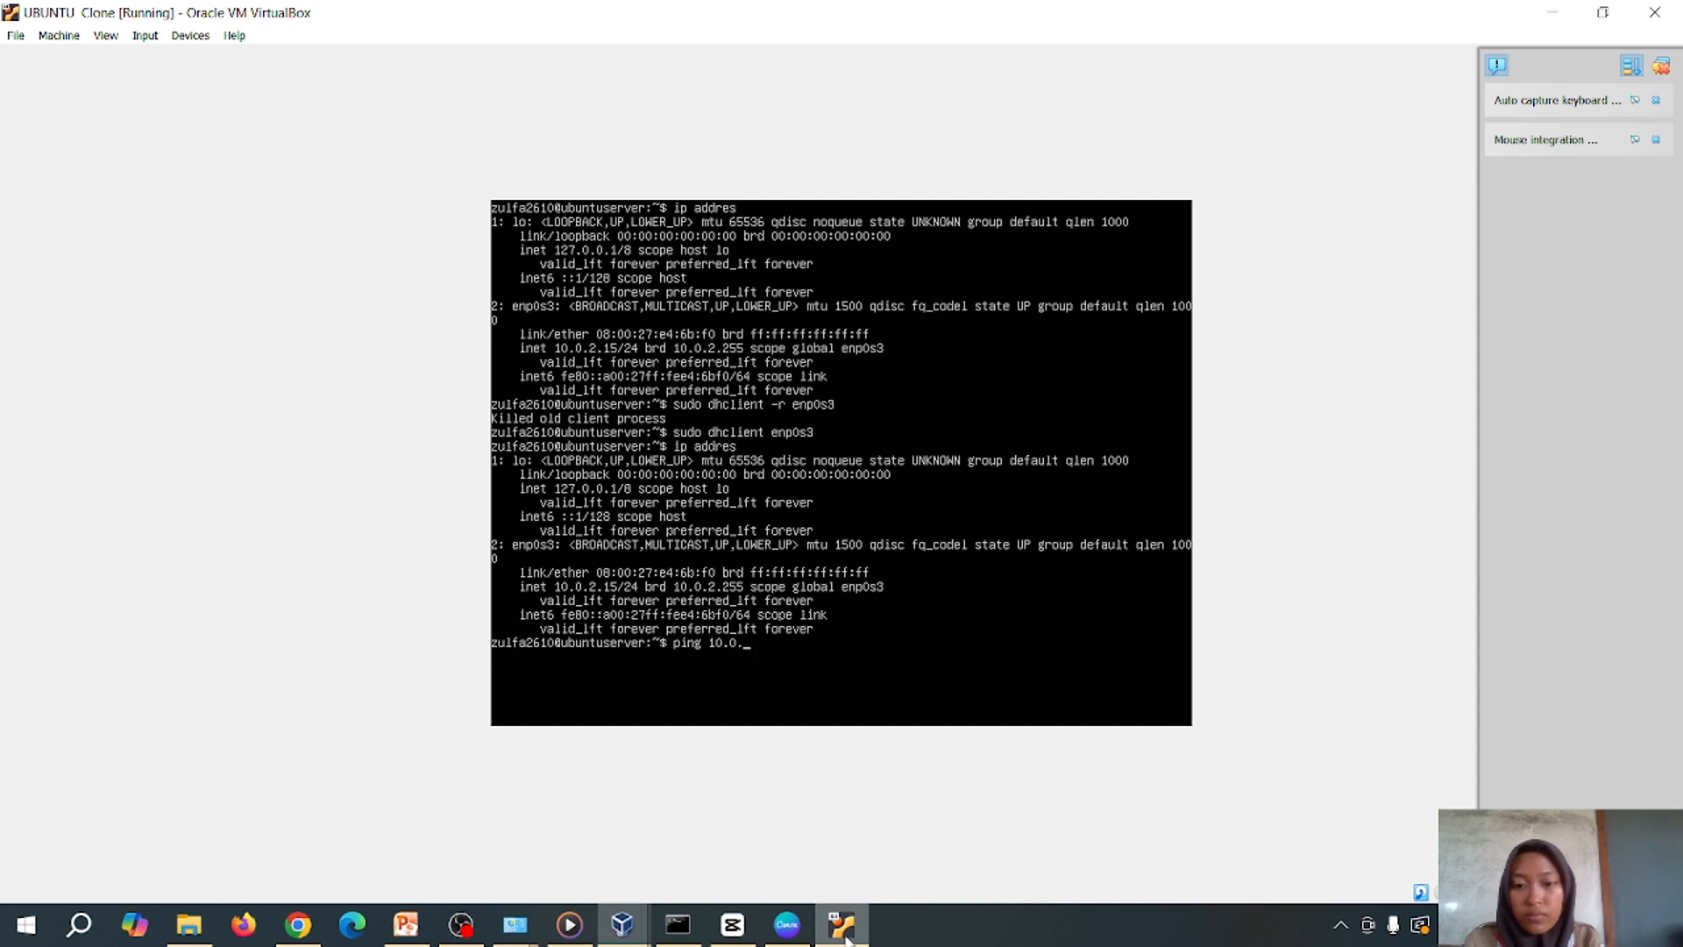
pyautogui.write('2.15')
pyautogui.press('Return')
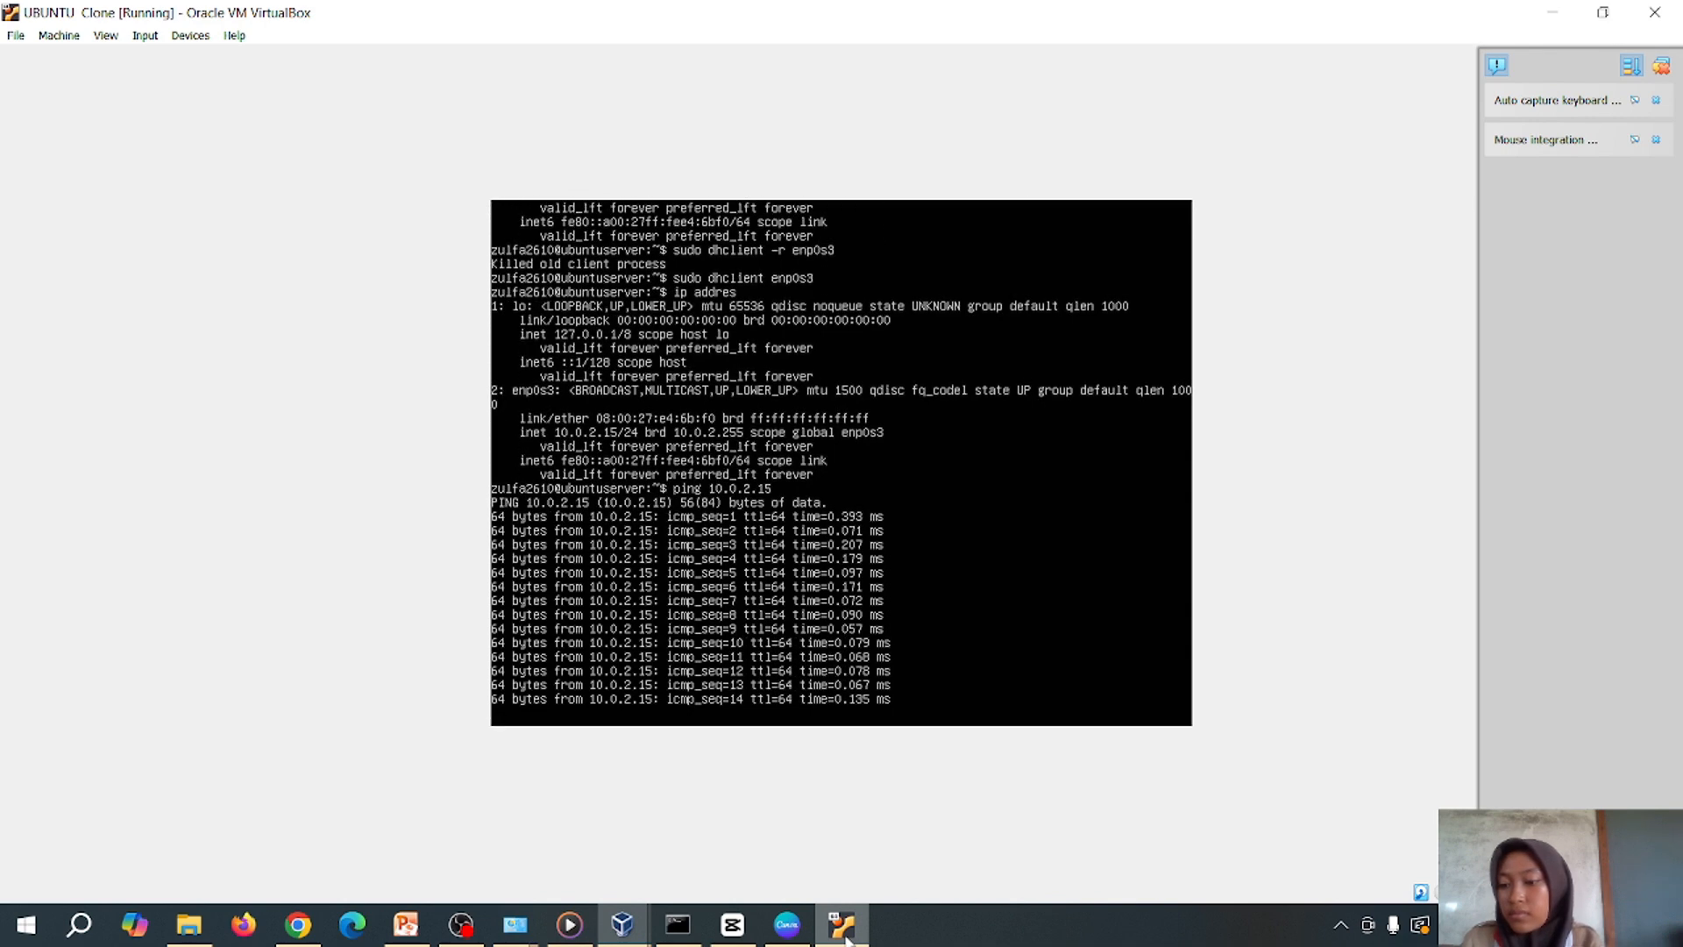
pyautogui.click(460, 924)
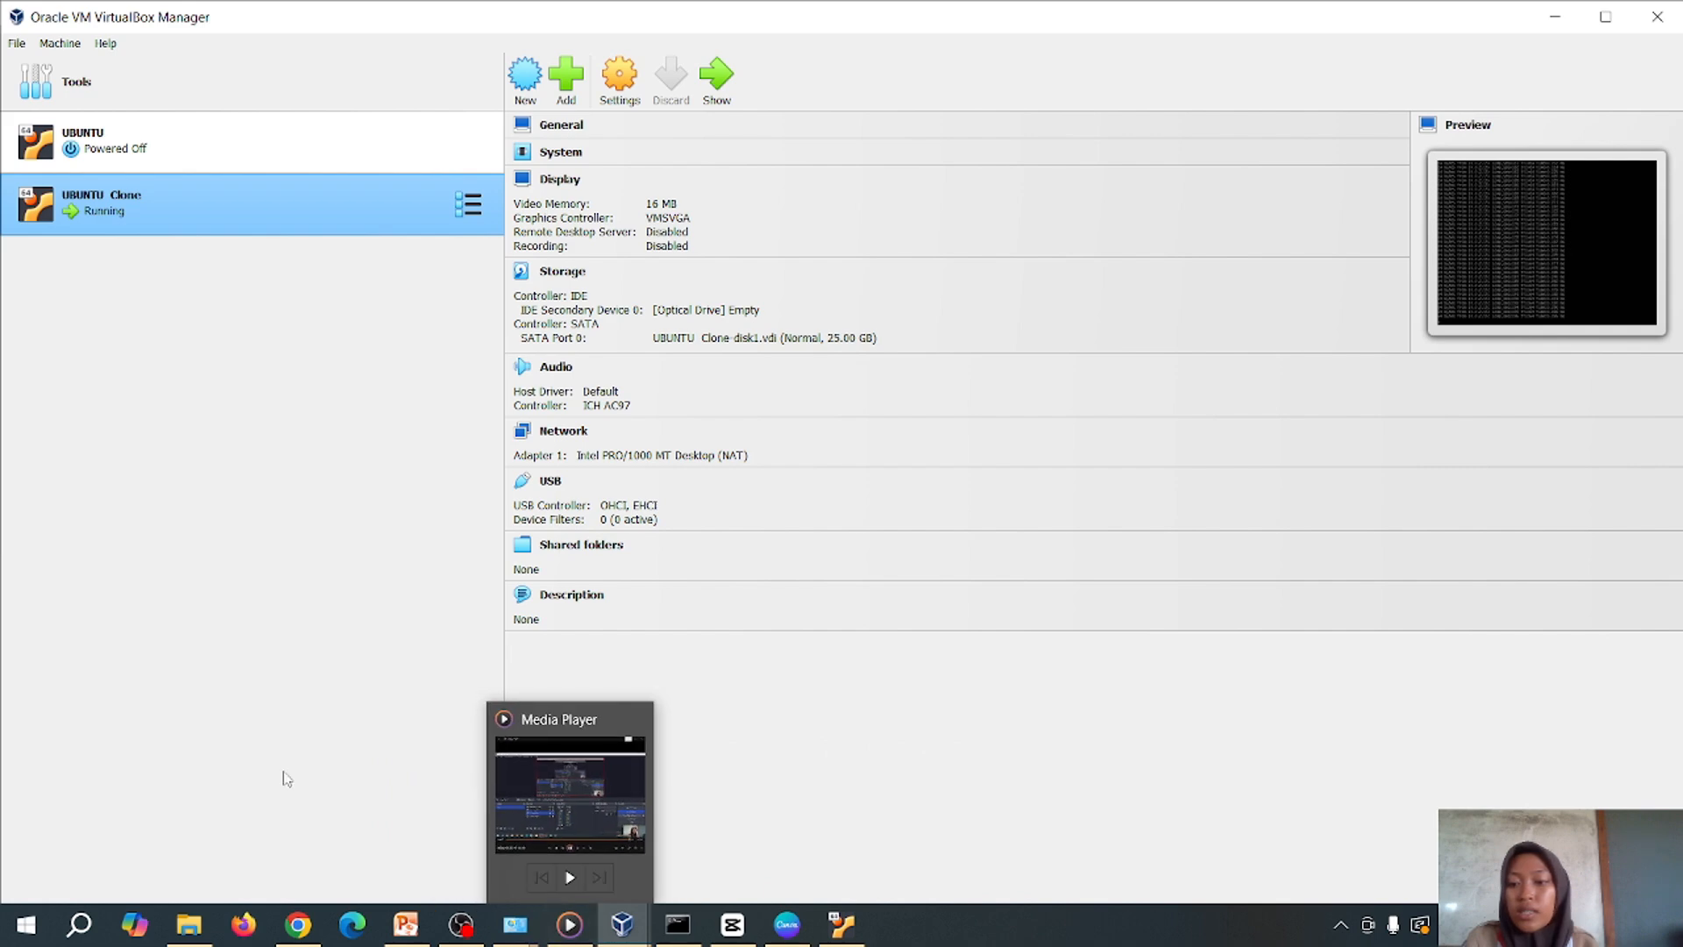
# Select 'Turn off Windows Defender Firewall' for both private and public network settings and apply
pyautogui.click(79, 924)
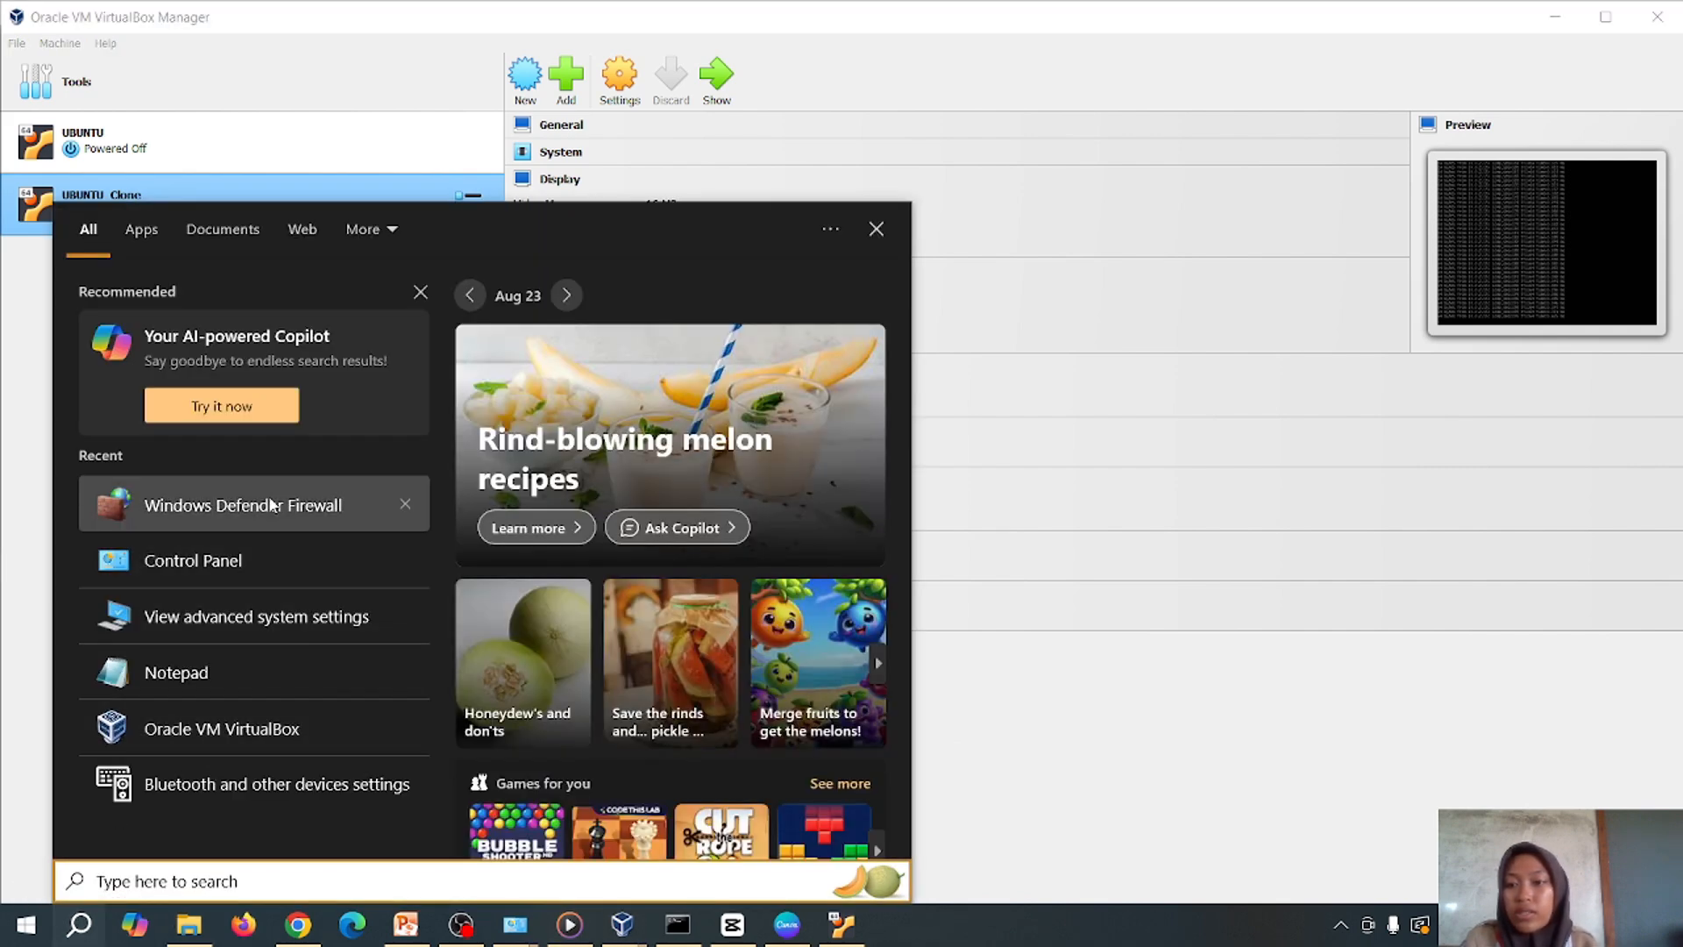
pyautogui.click(267, 505)
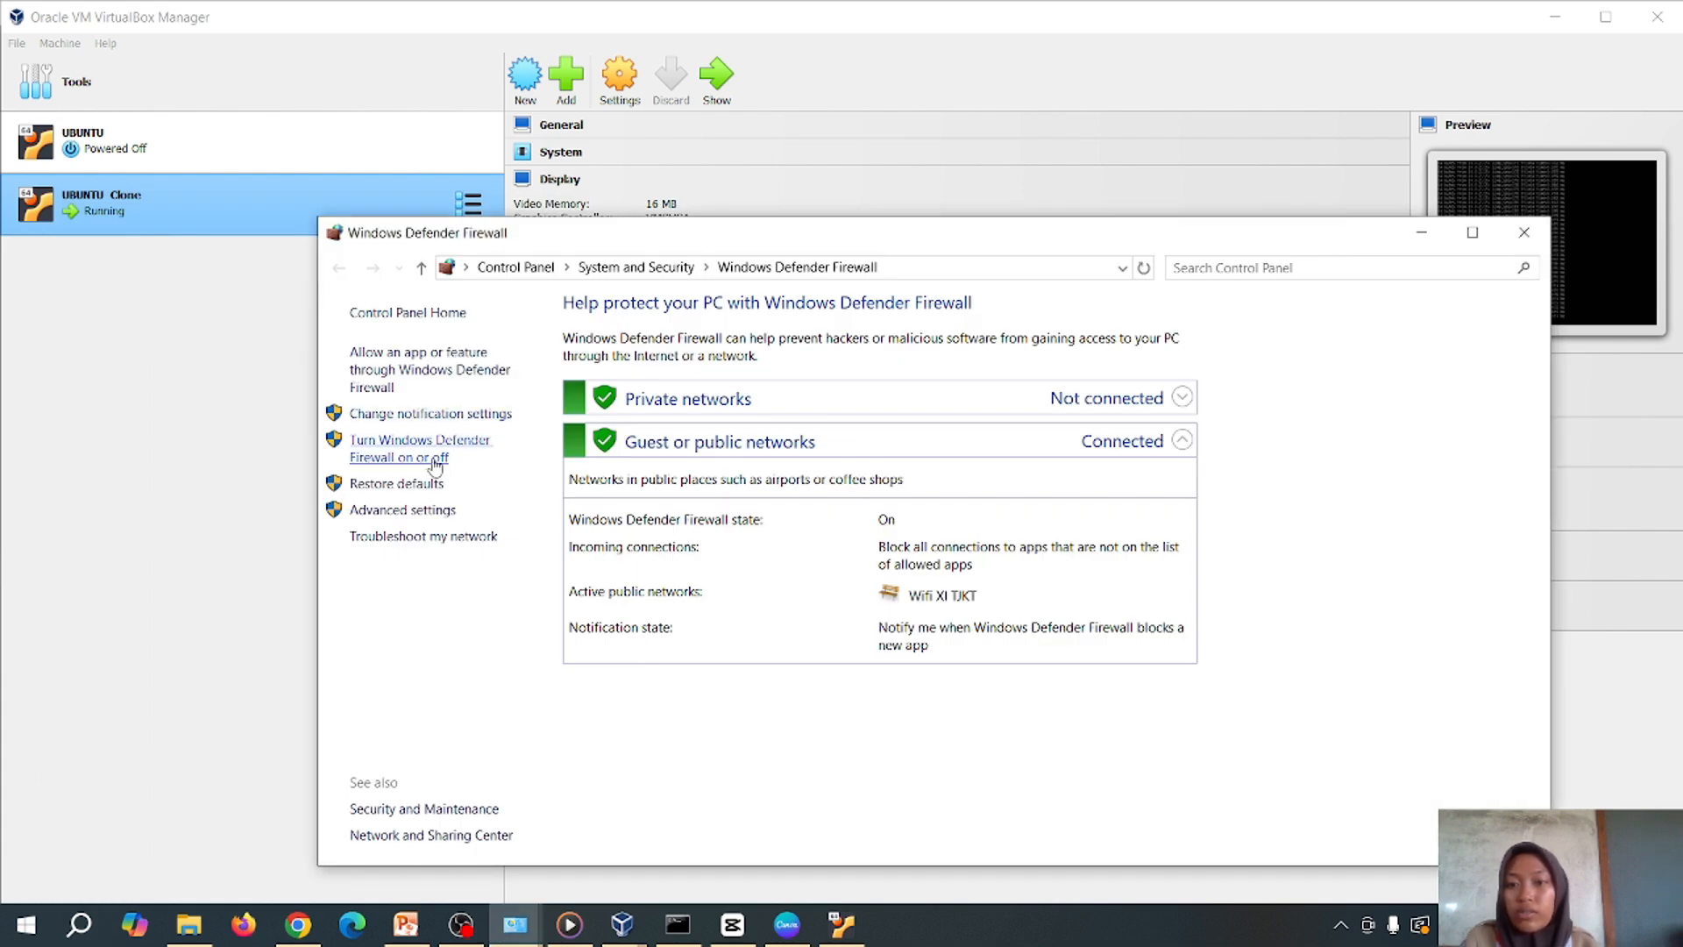
pyautogui.click(433, 460)
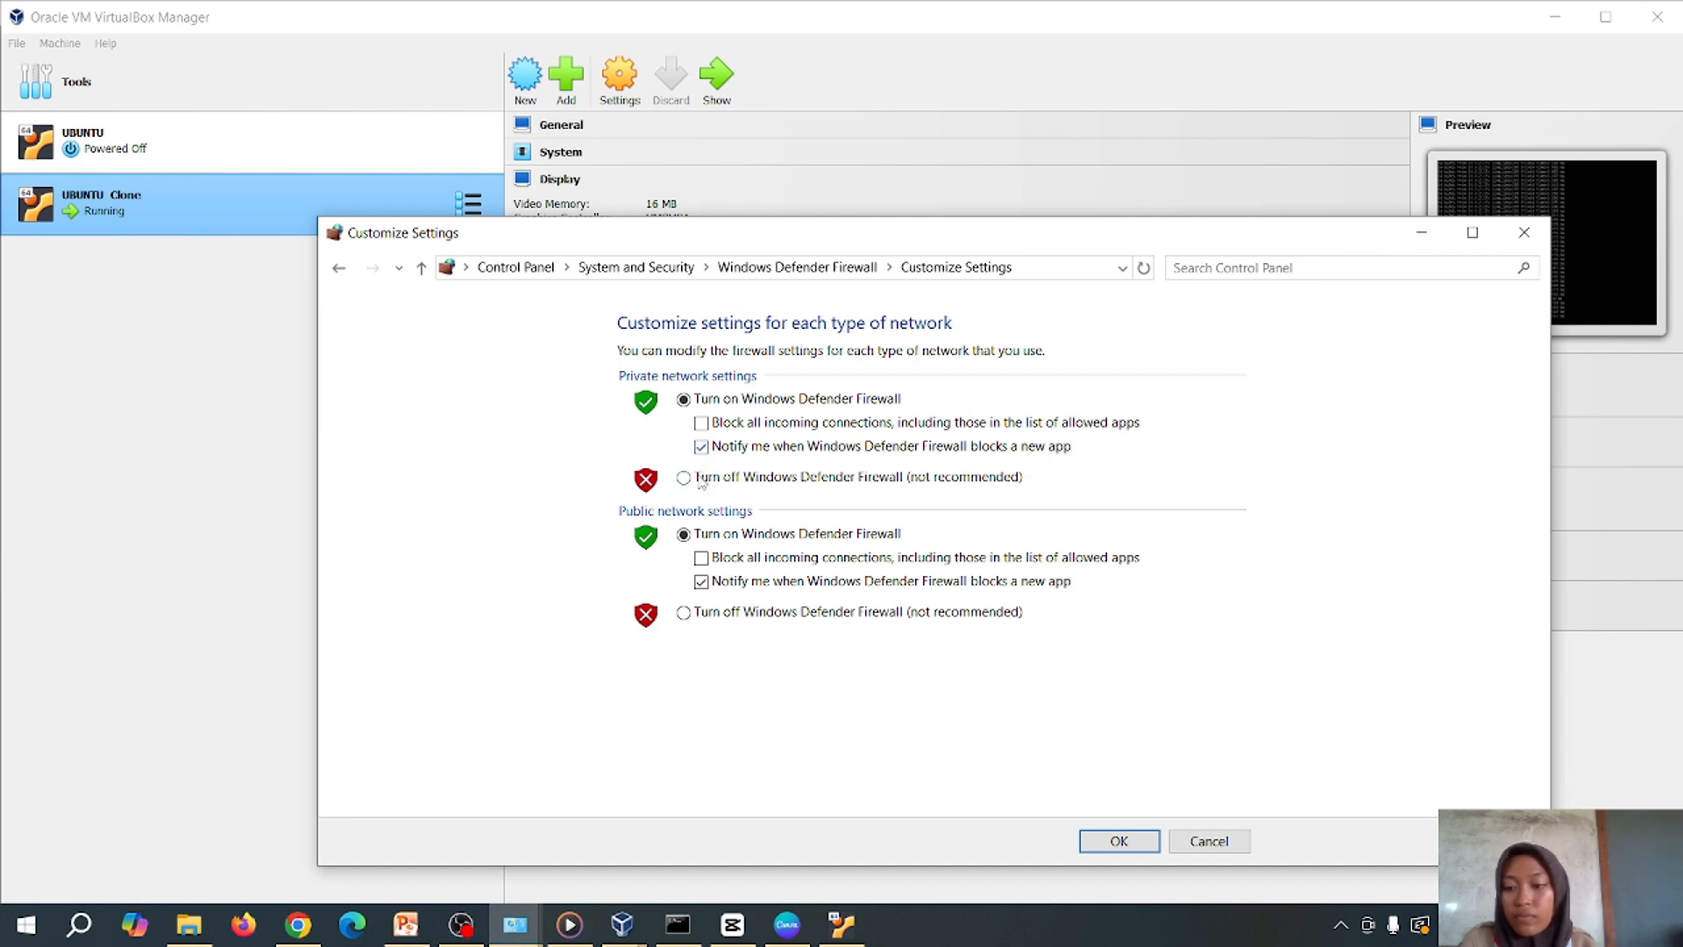
pyautogui.click(700, 479)
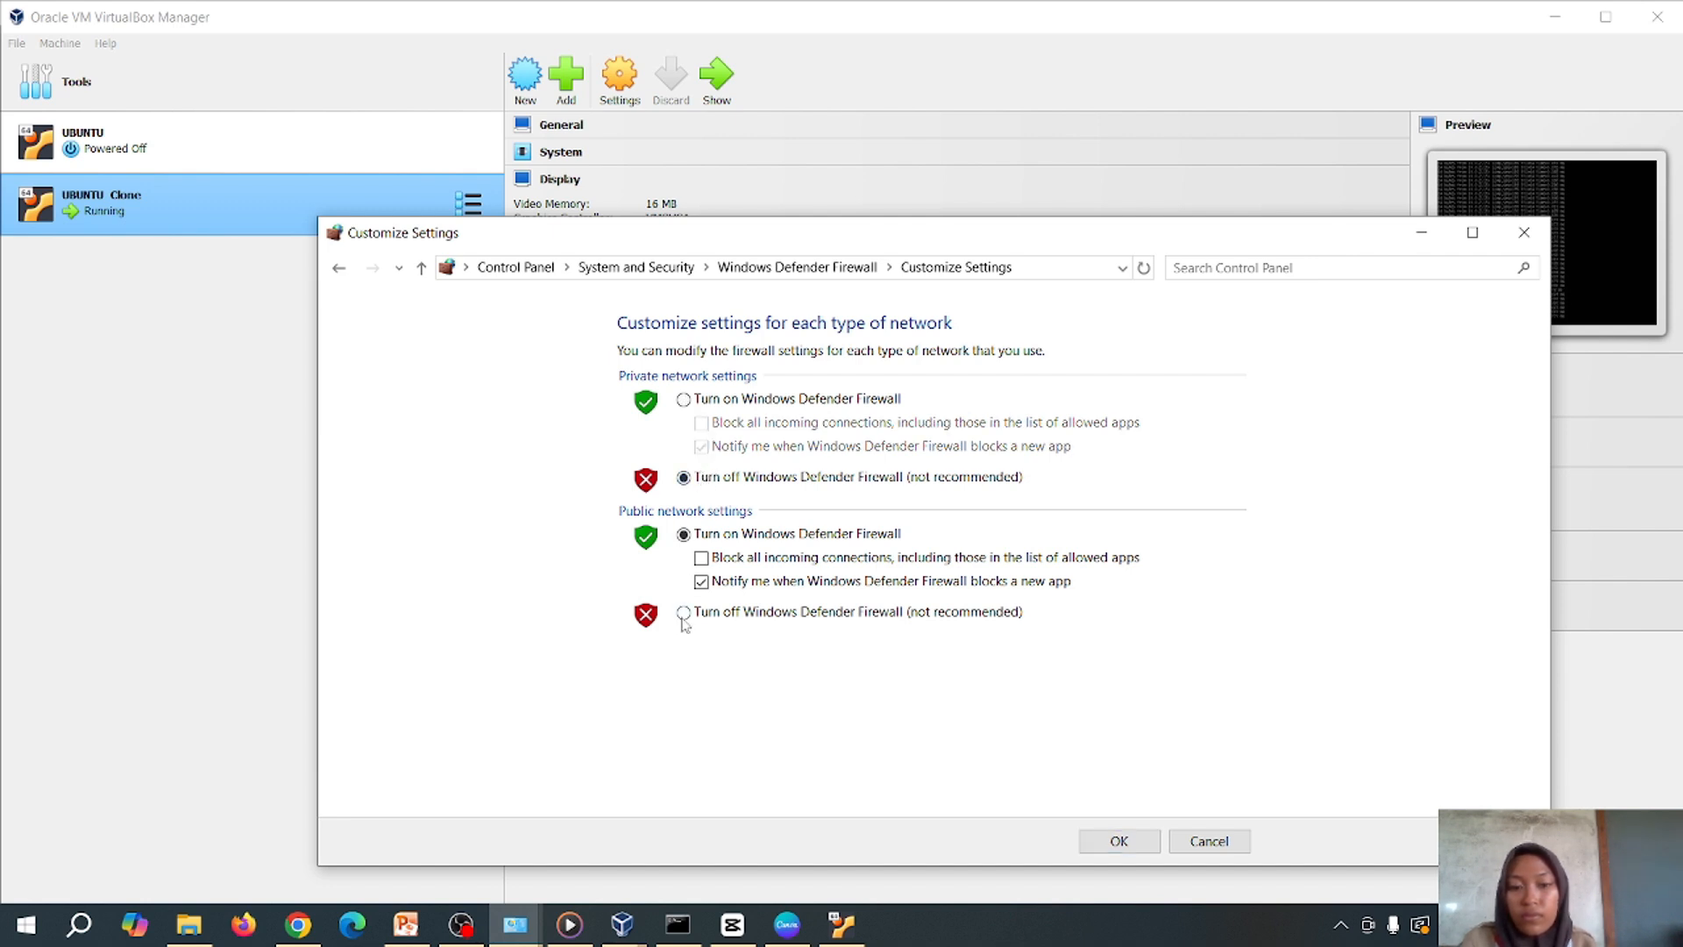
pyautogui.click(684, 614)
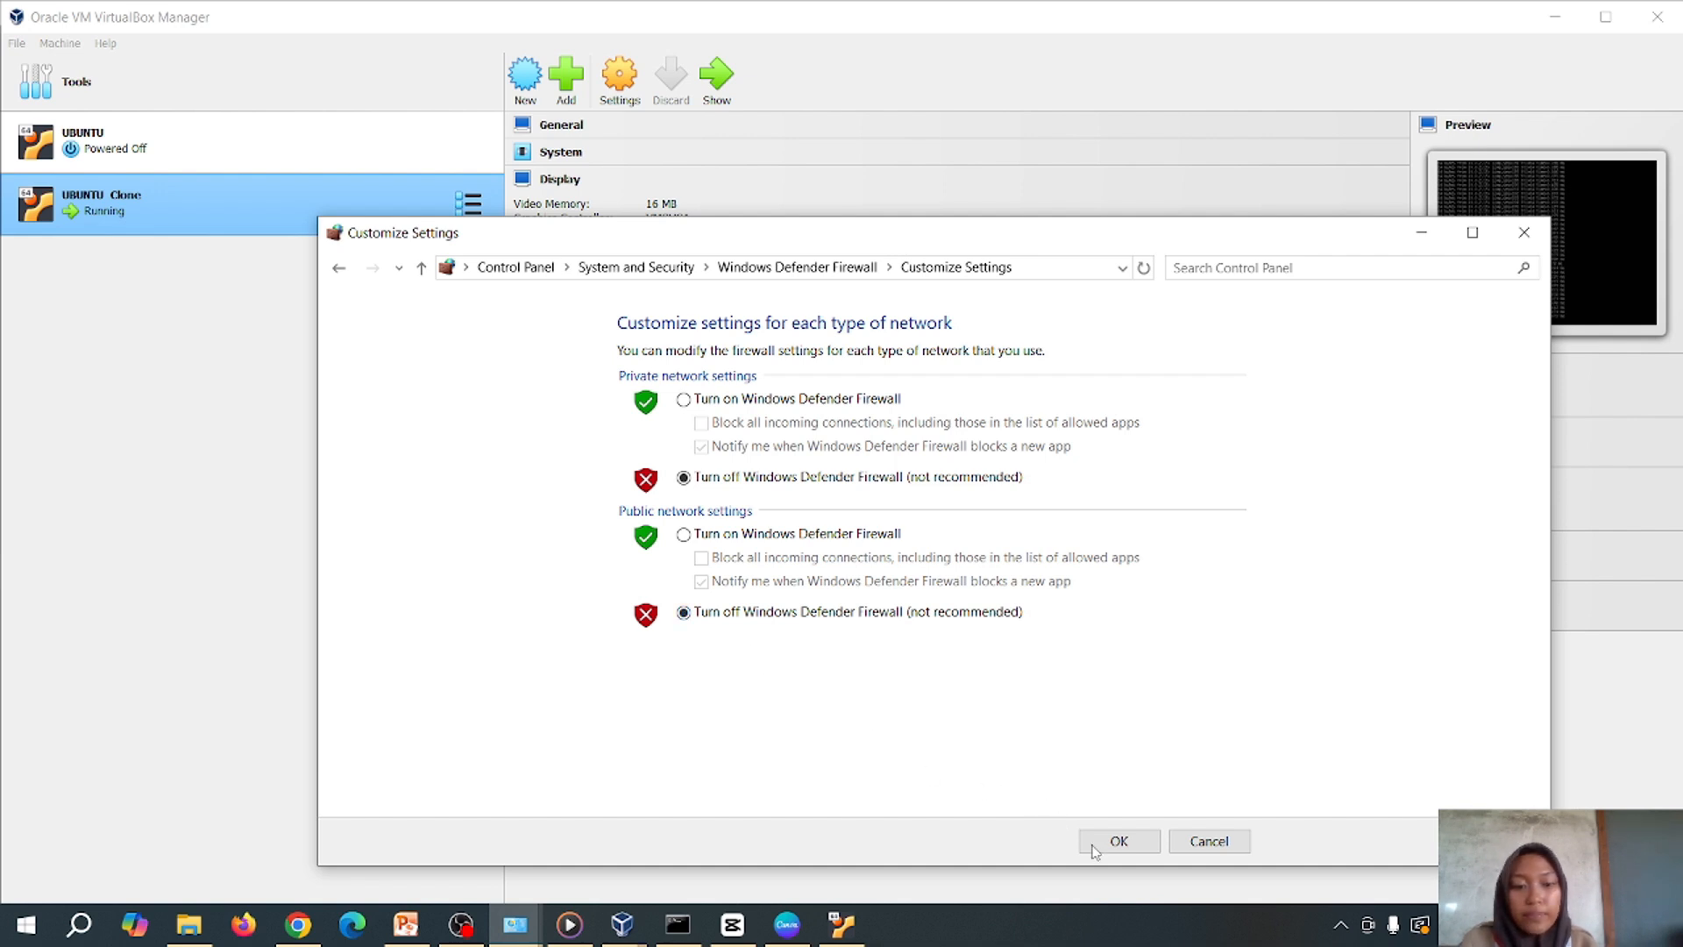
pyautogui.click(1118, 841)
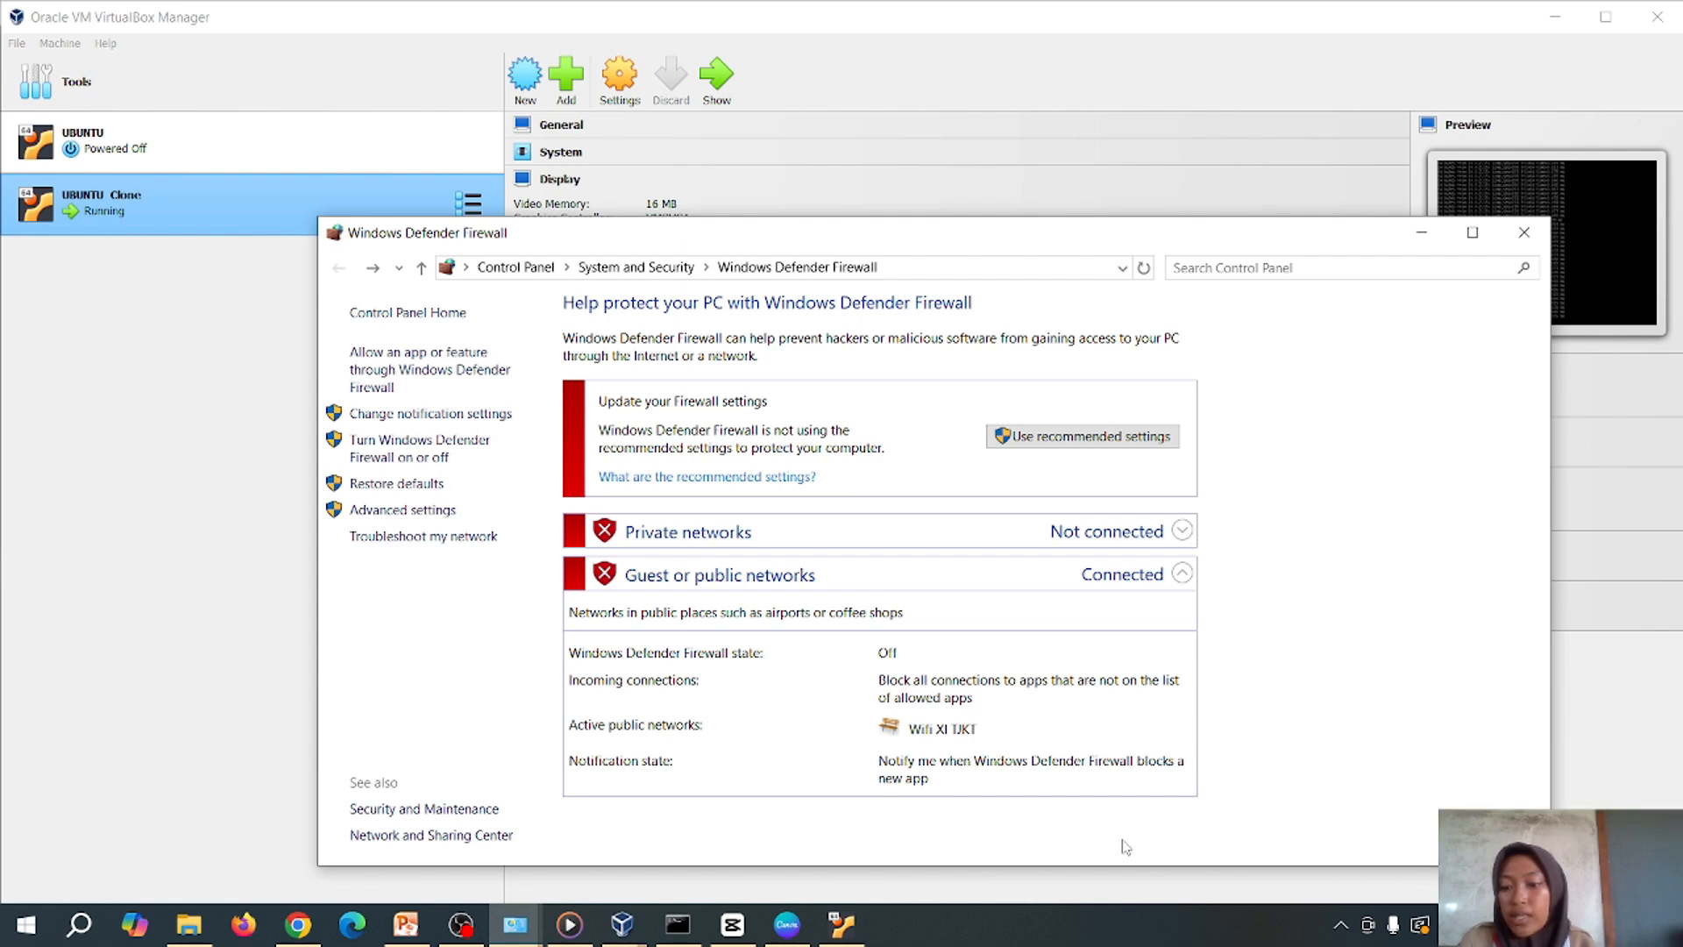
# Dismiss the low-battery warning and switch the firewall back on for private and public networks
pyautogui.click(843, 925)
pyautogui.click(703, 789)
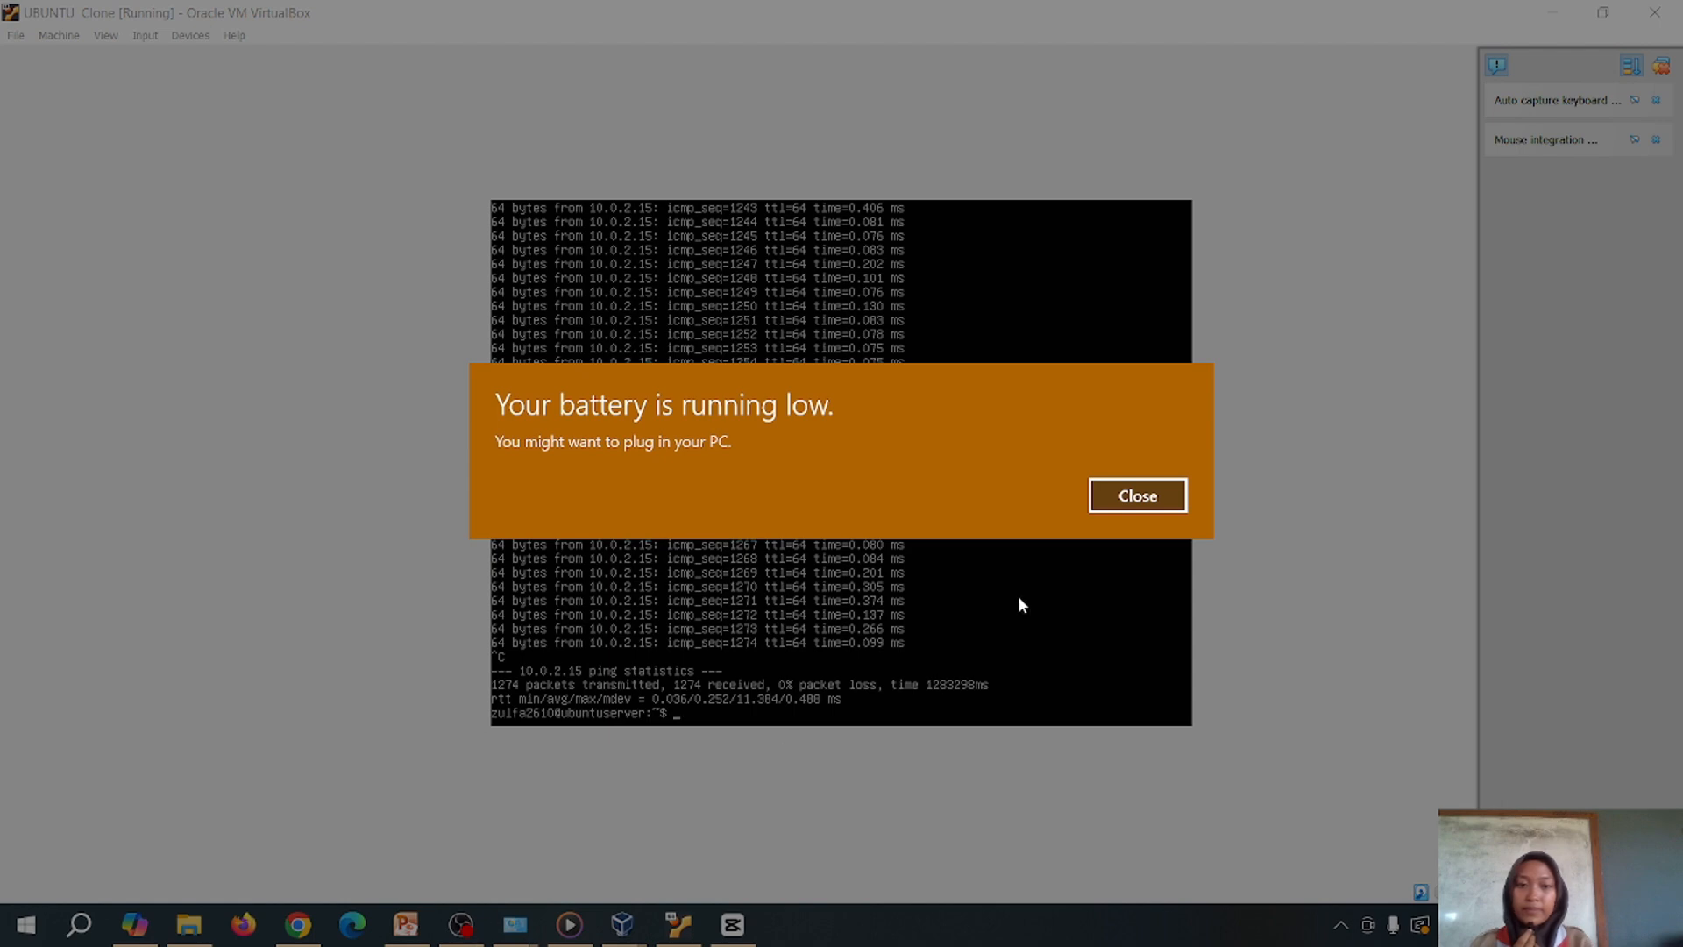
pyautogui.click(1137, 496)
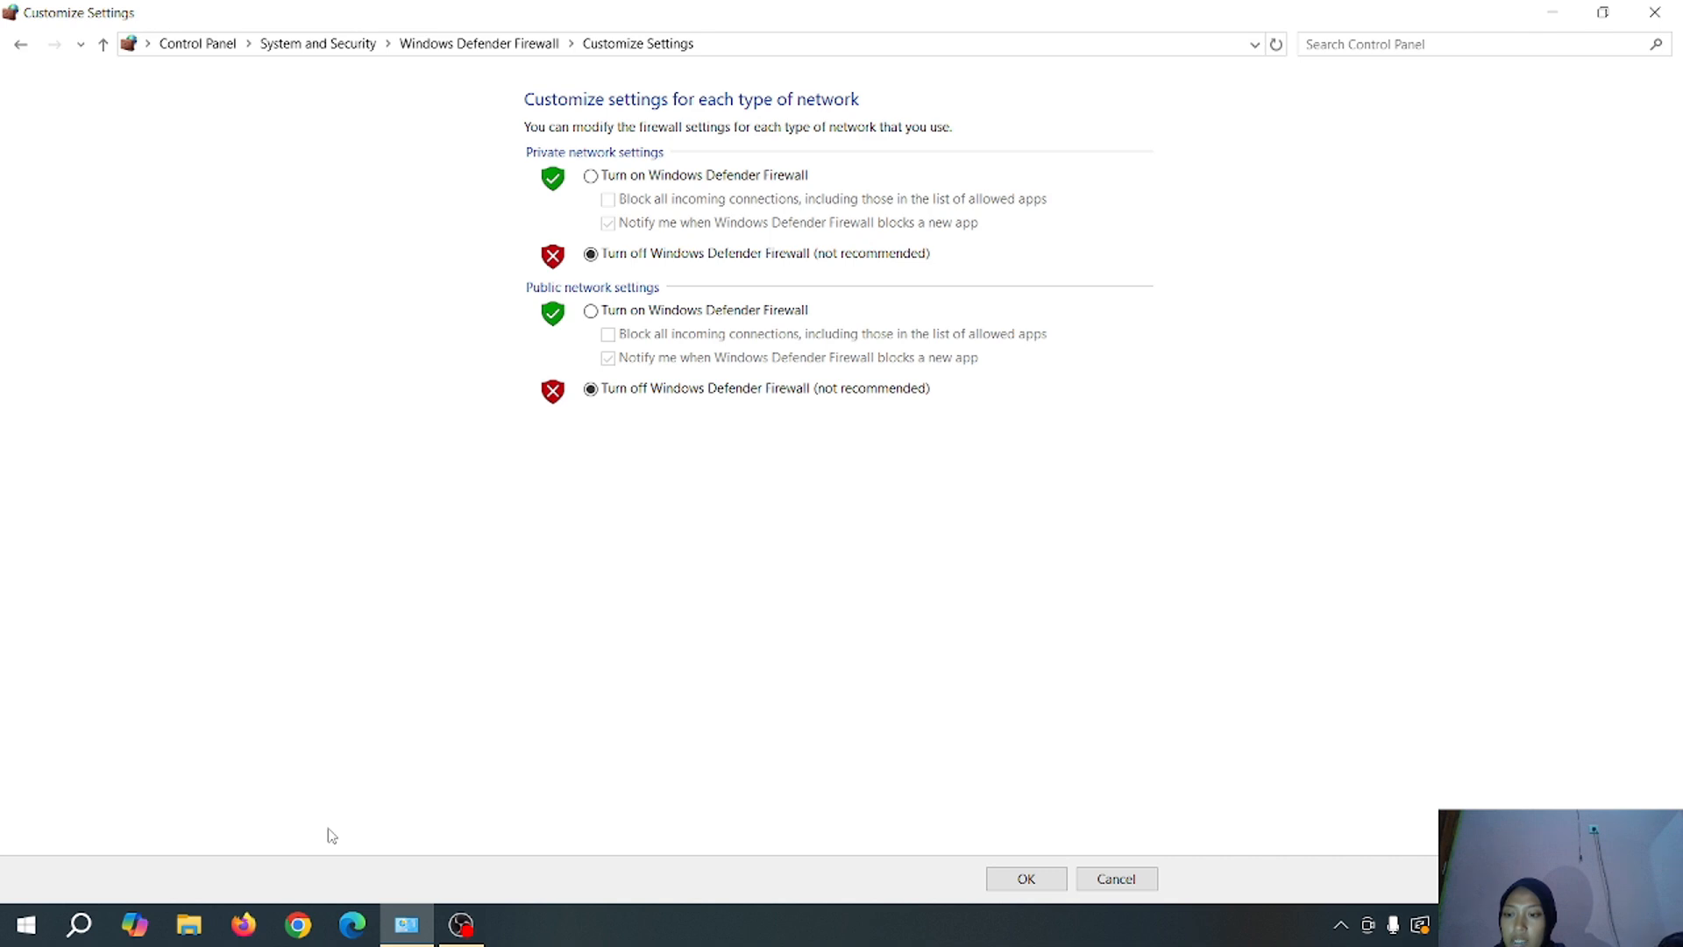
pyautogui.click(591, 176)
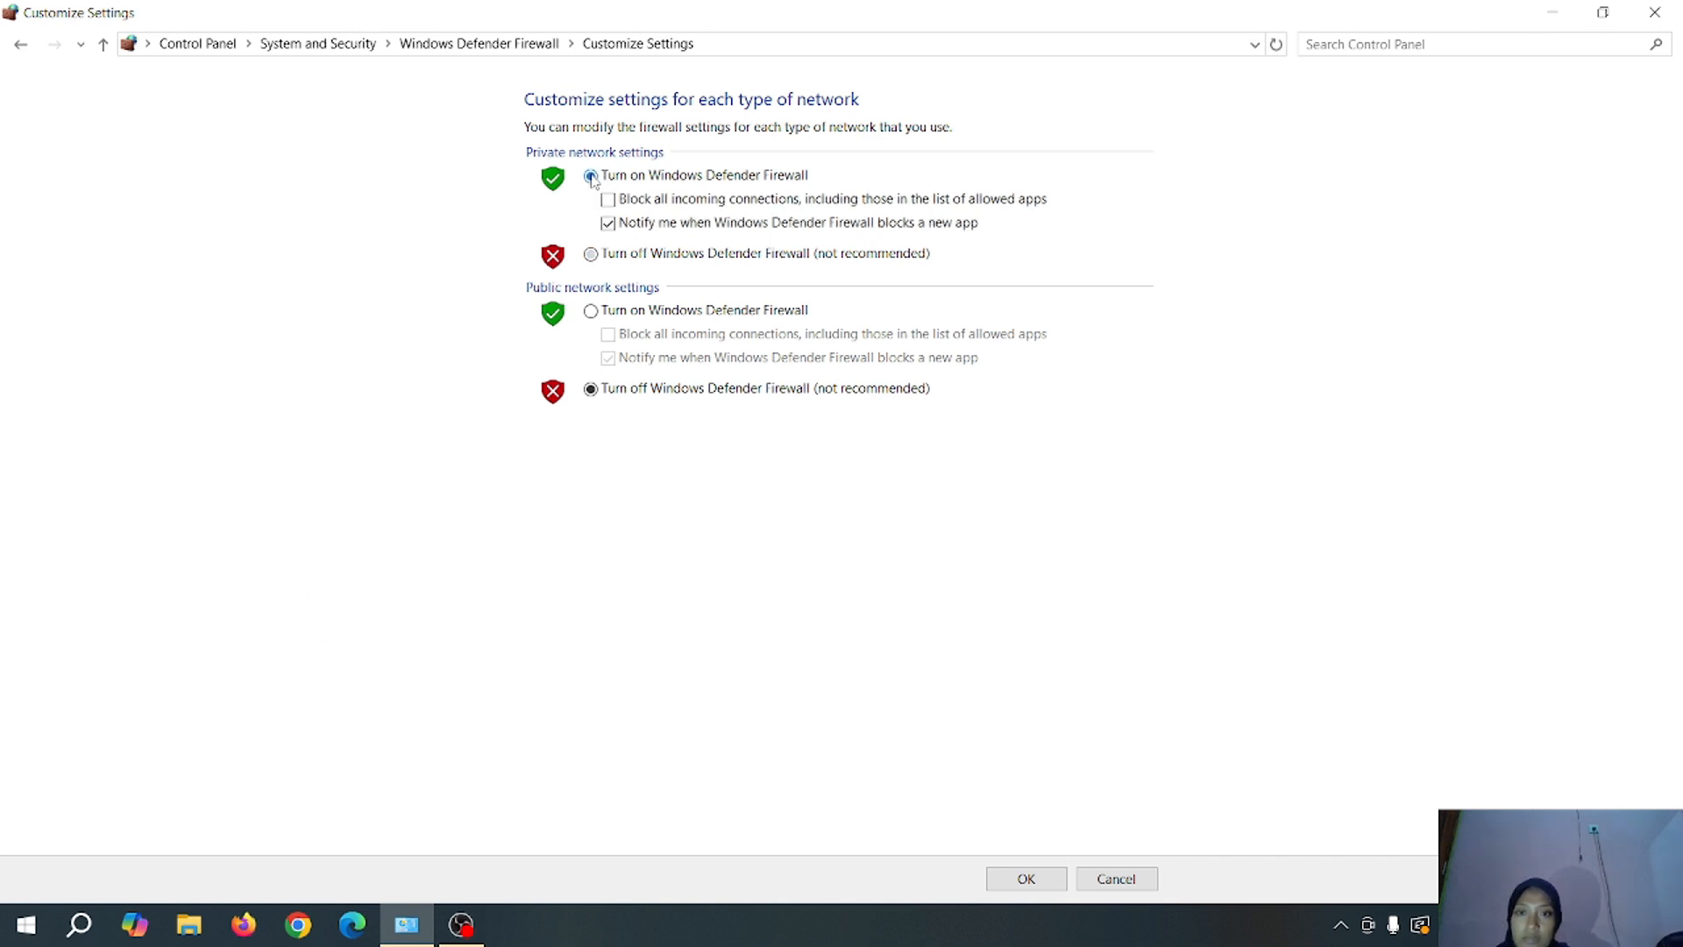
pyautogui.click(591, 311)
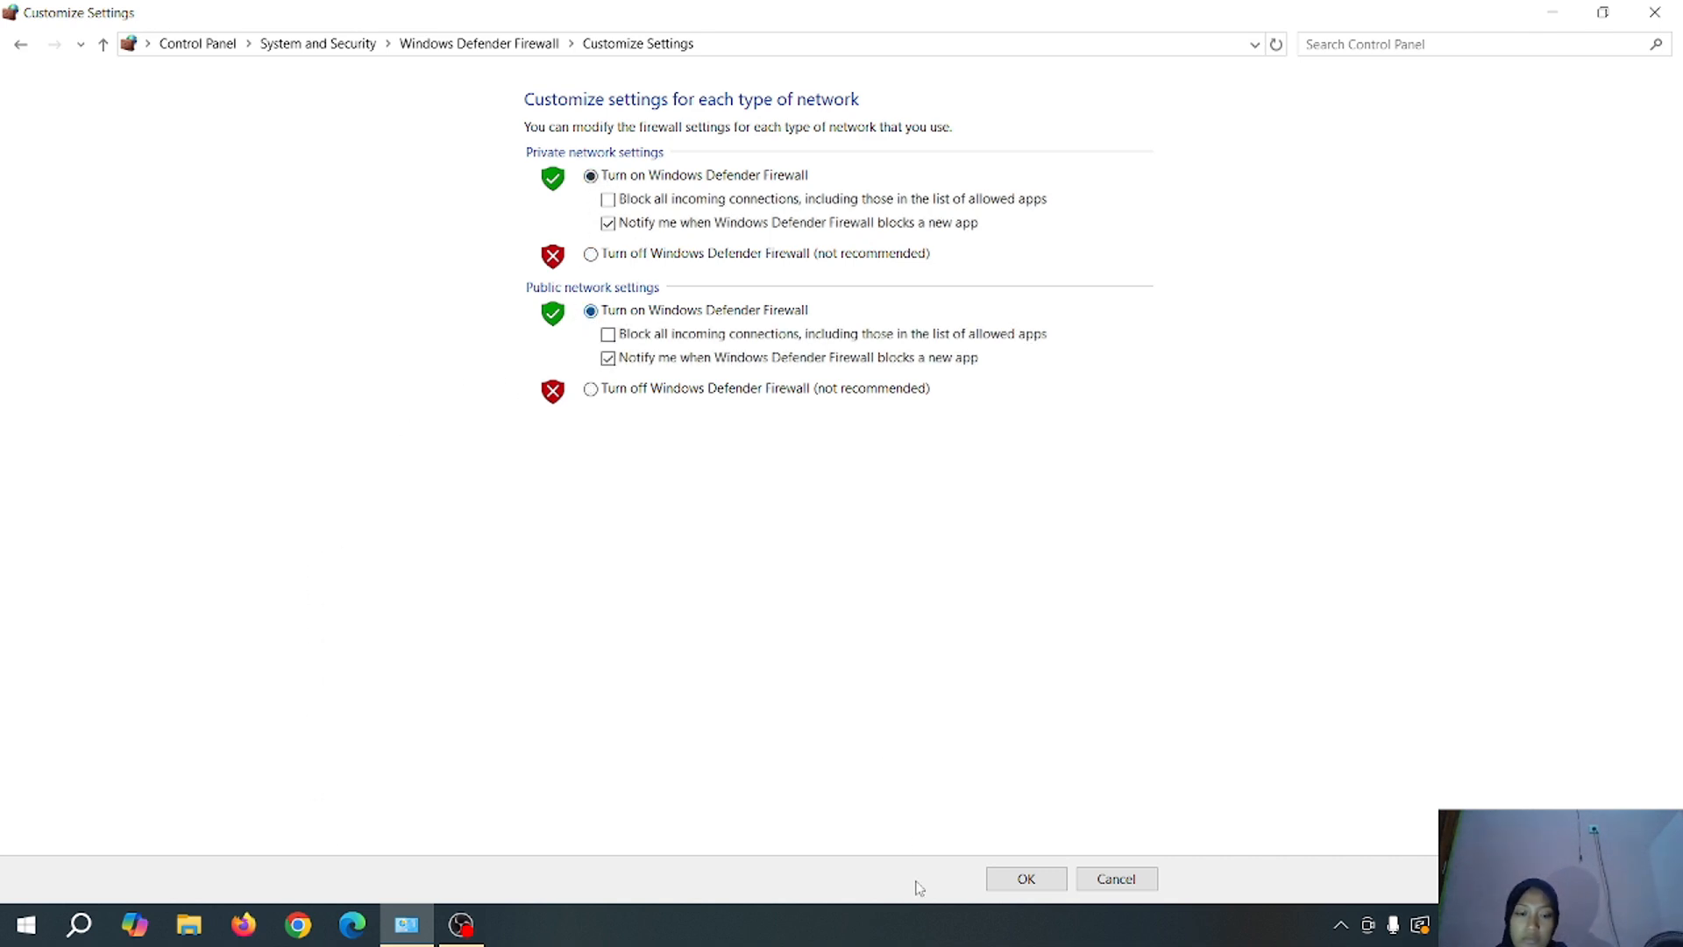
pyautogui.click(1021, 879)
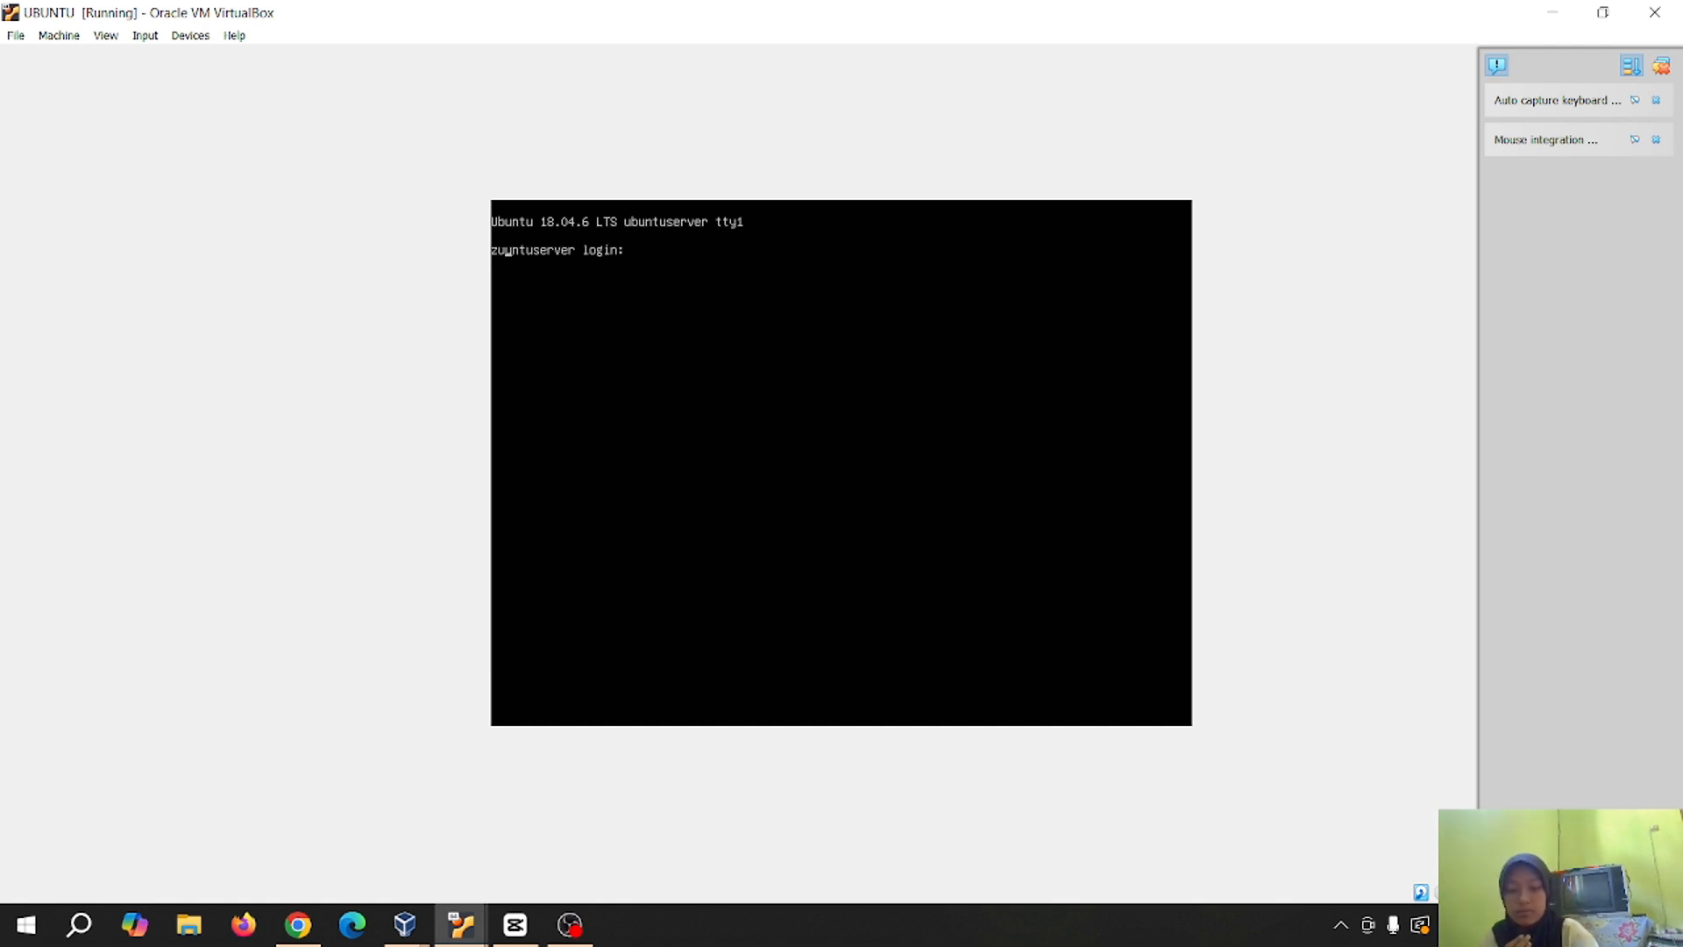
# Log in to the ubuntuserver console with the account's username and password, showing enp0s3 at 192.168.100.245
pyautogui.press('Return')
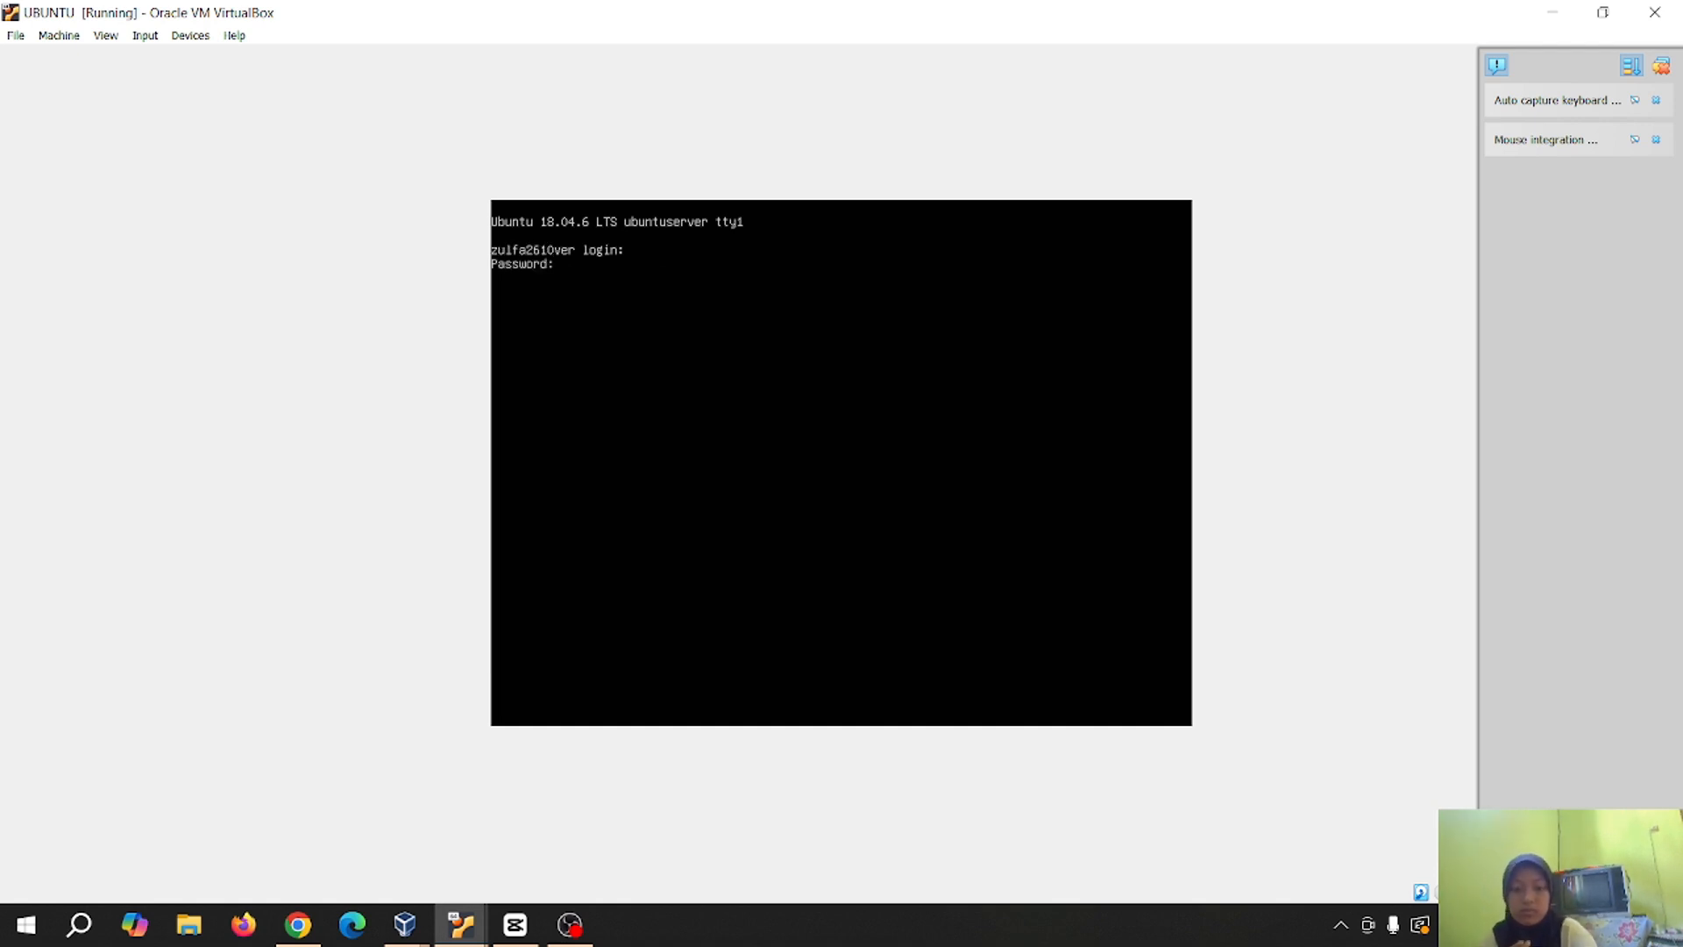
pyautogui.press('Return')
pyautogui.press('Return')
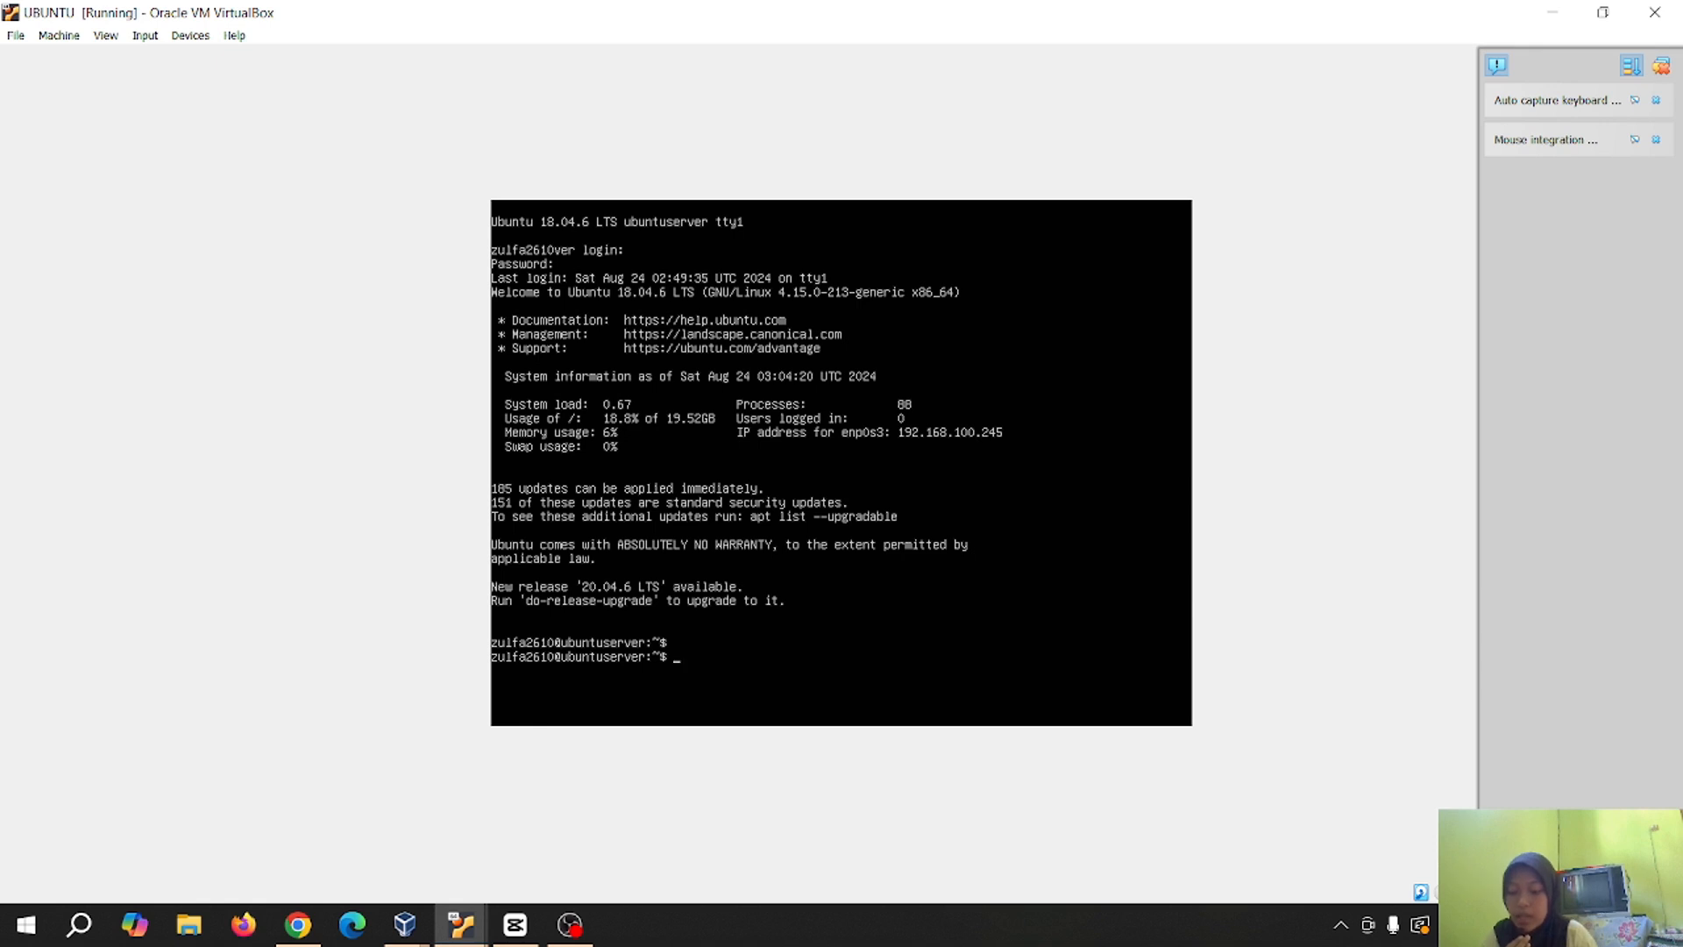
# Open /etc/netplan/00-installer-config.yaml in nano with sudo, entering the sudo password
pyautogui.write('sud')
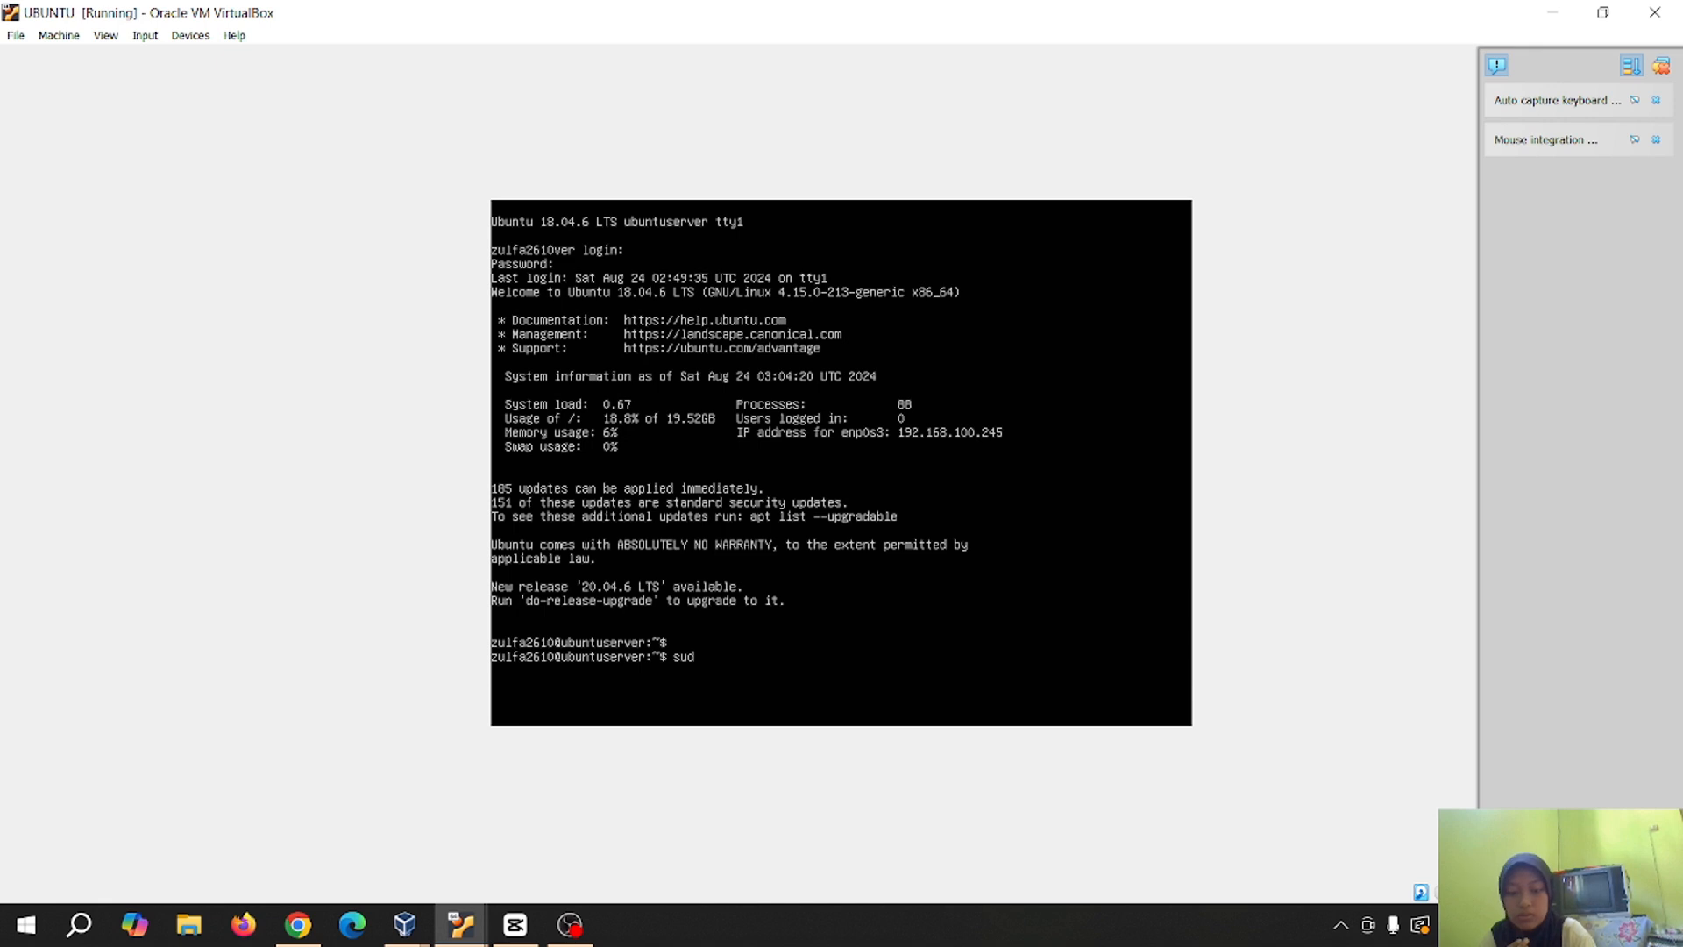
pyautogui.write('o na')
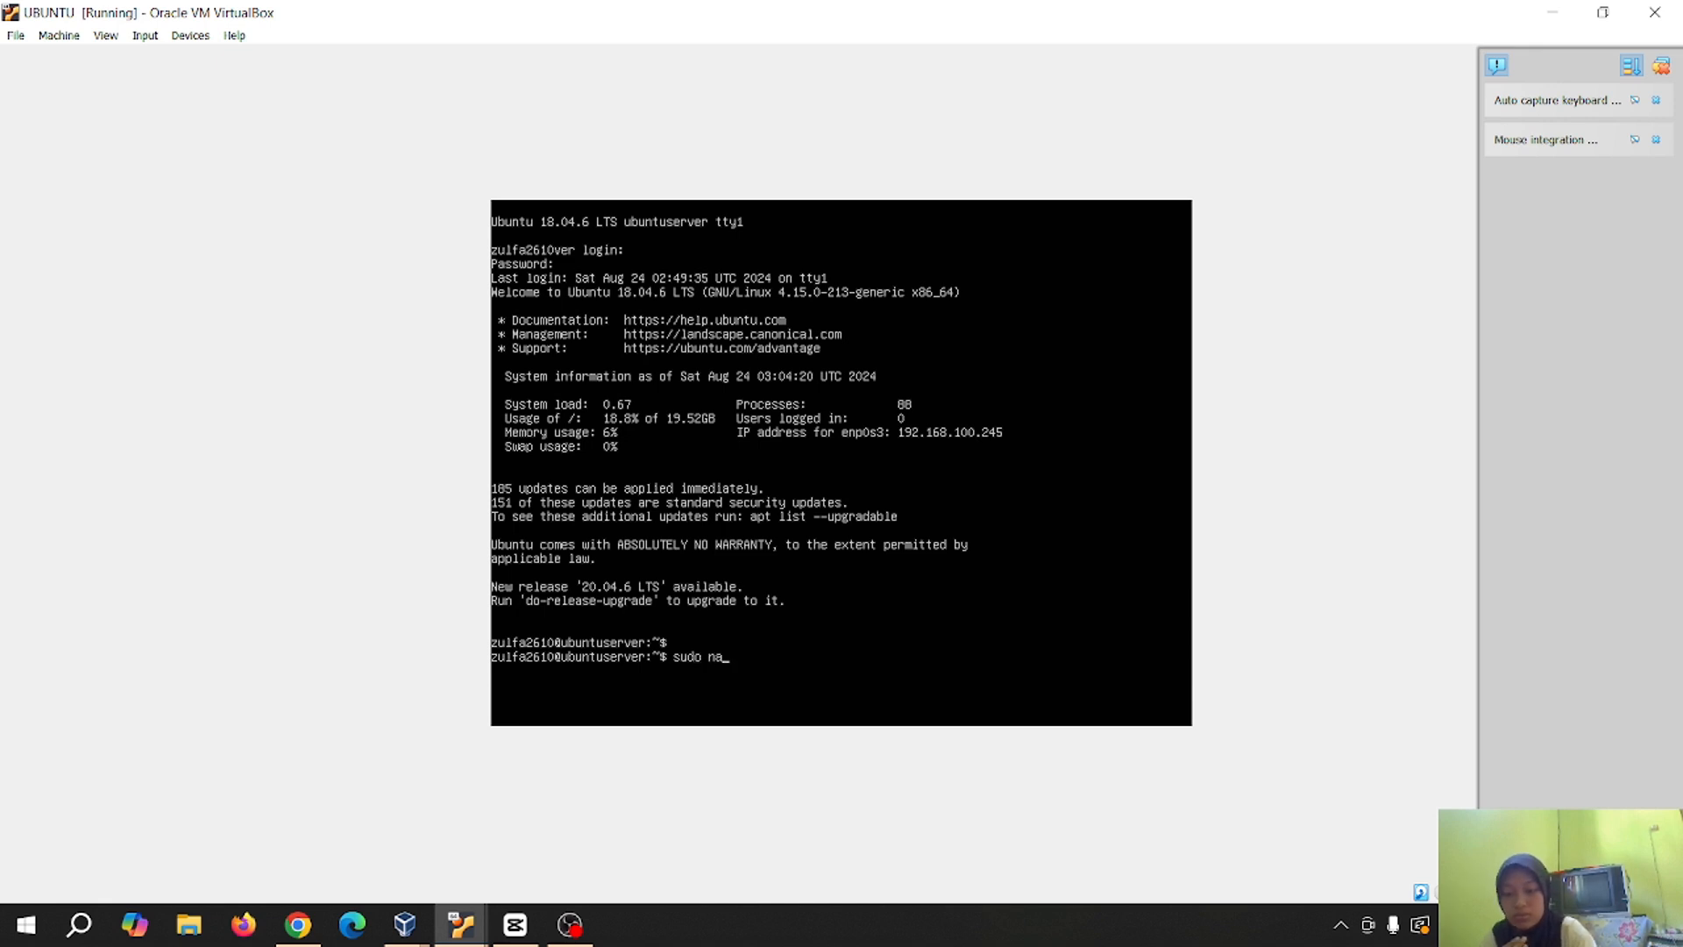
pyautogui.write('no')
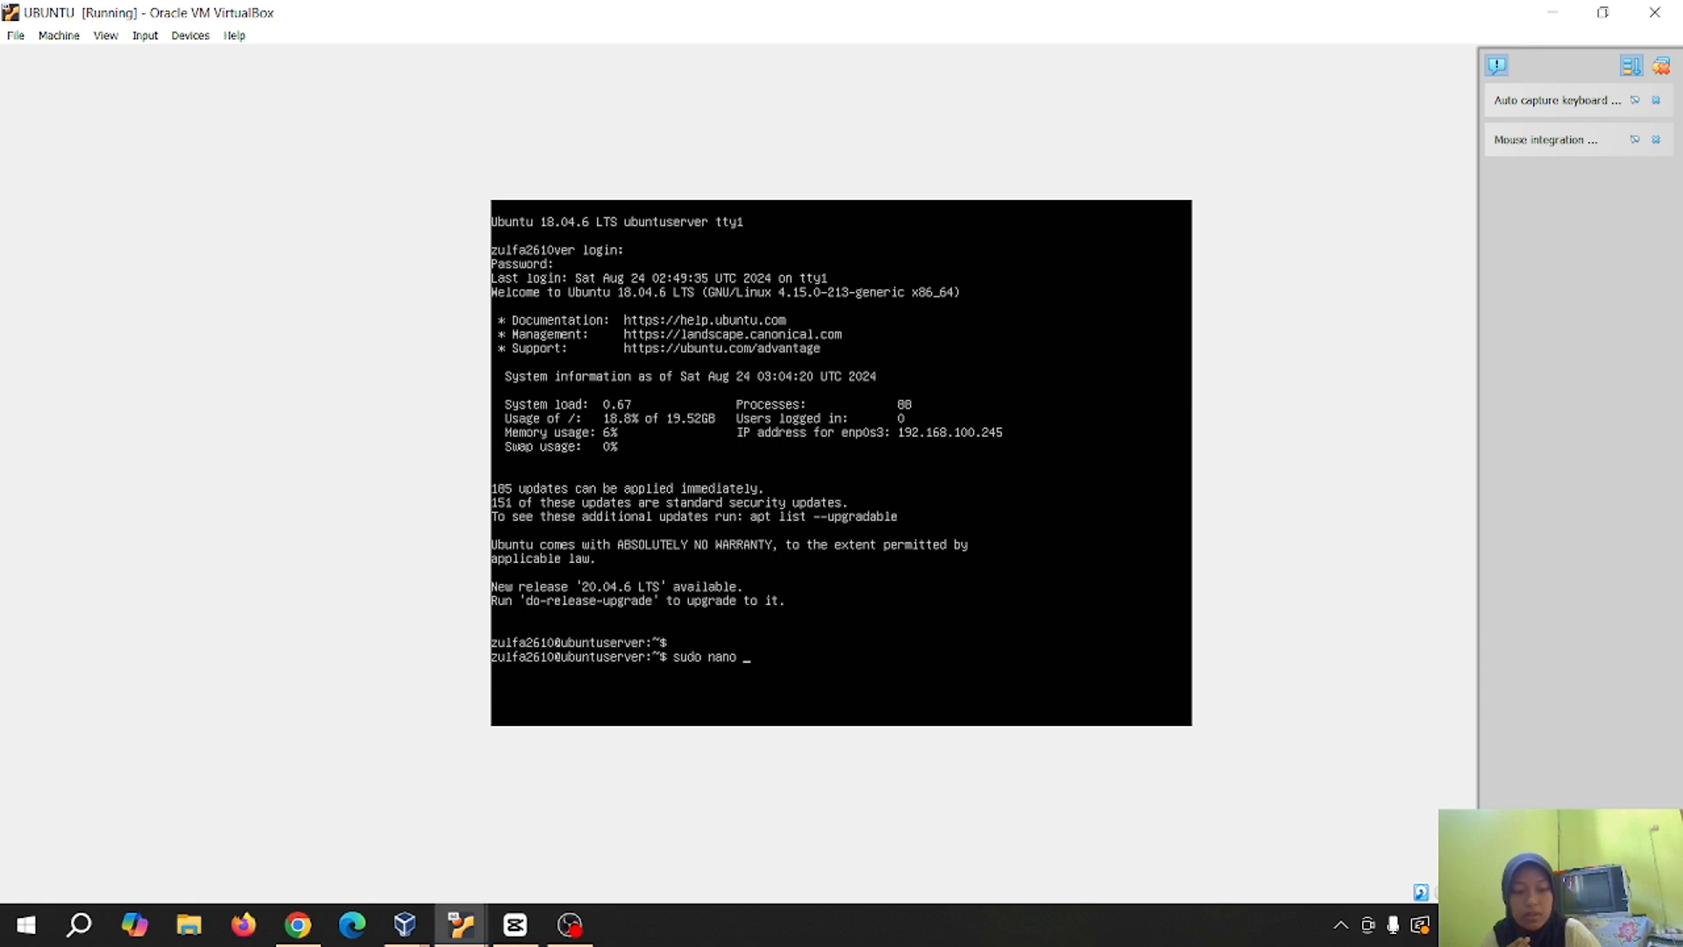
pyautogui.write(' /')
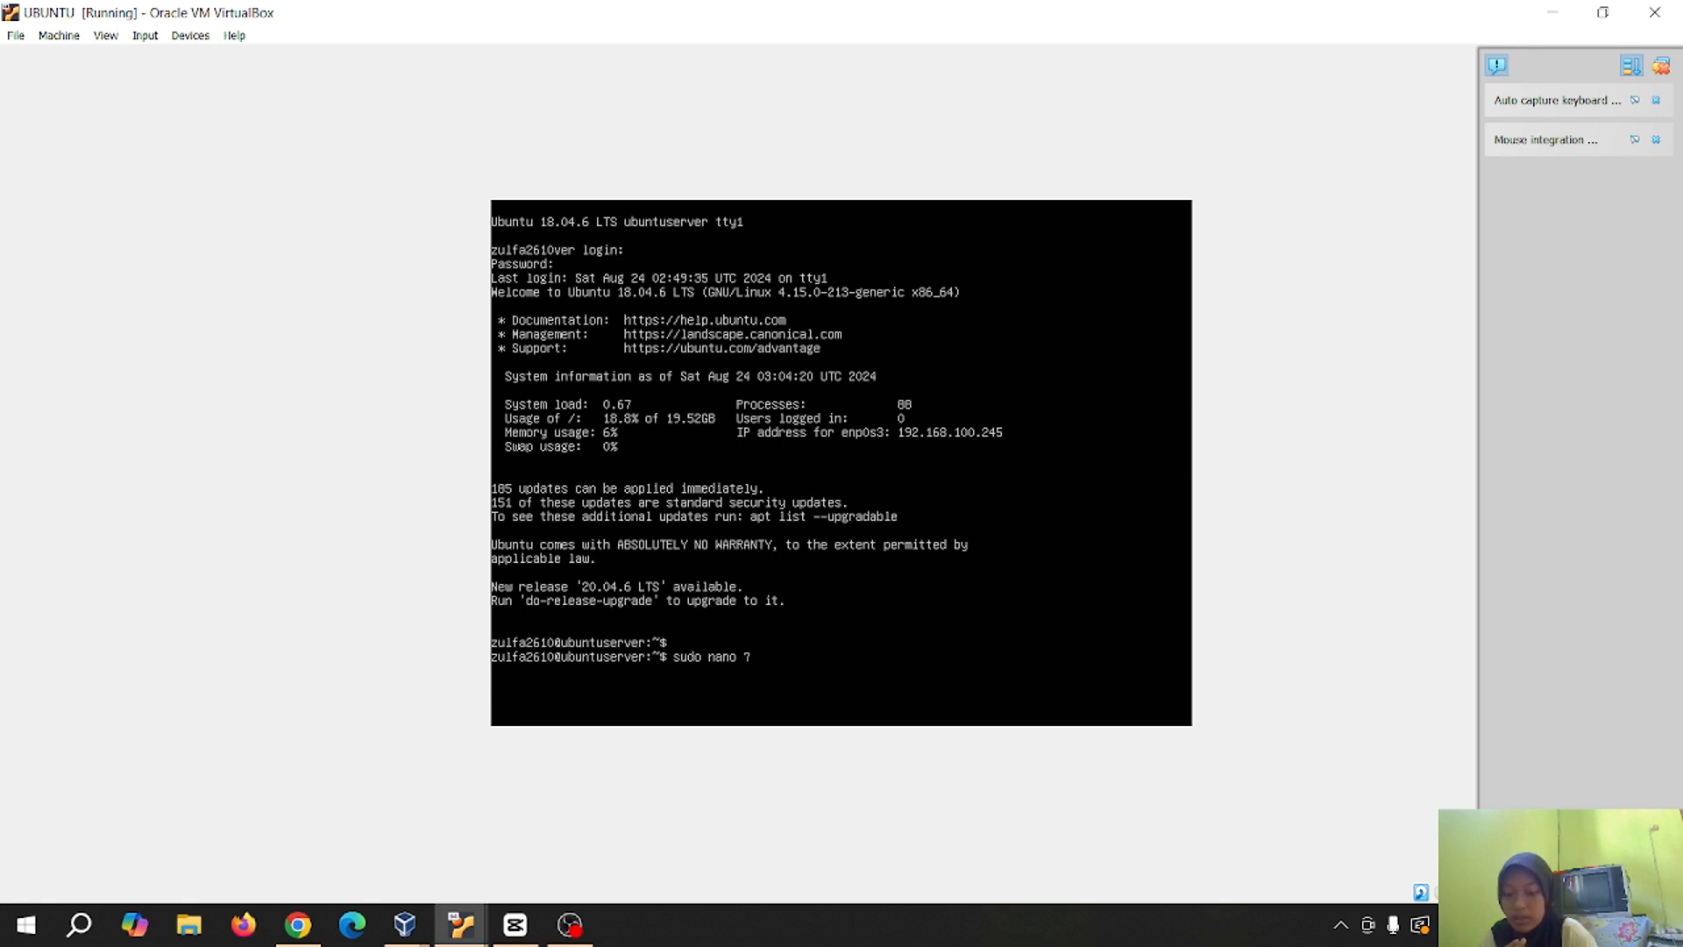
pyautogui.write('etc')
pyautogui.press('BackSpace')
pyautogui.press('BackSpace')
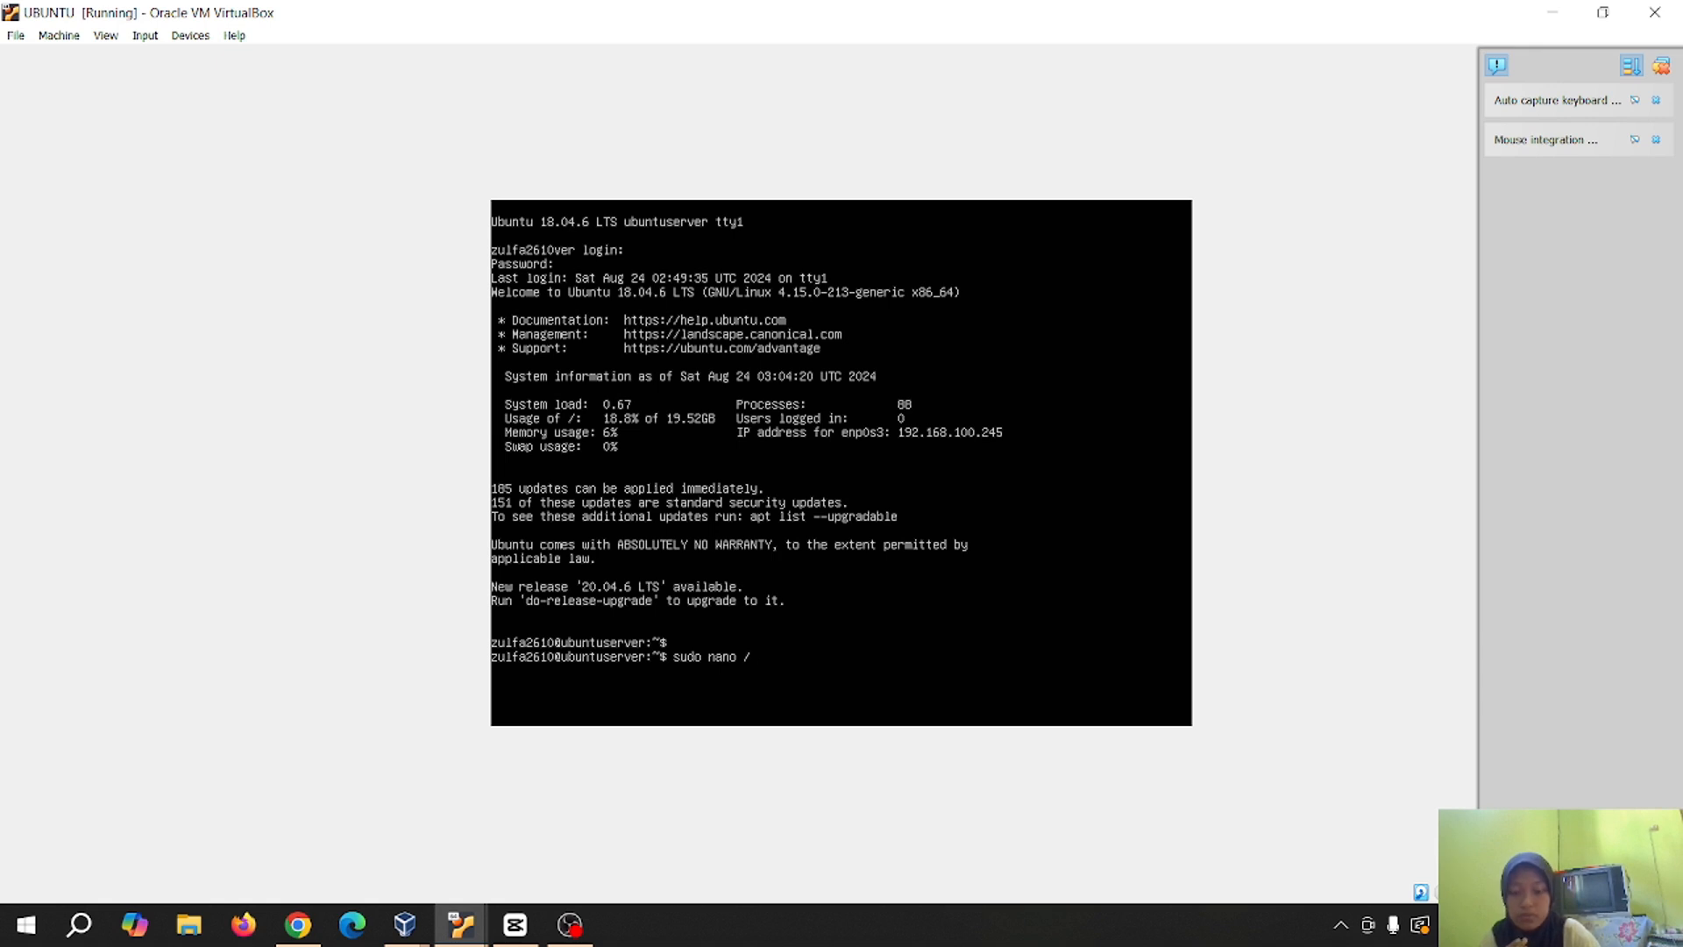
pyautogui.write('etc')
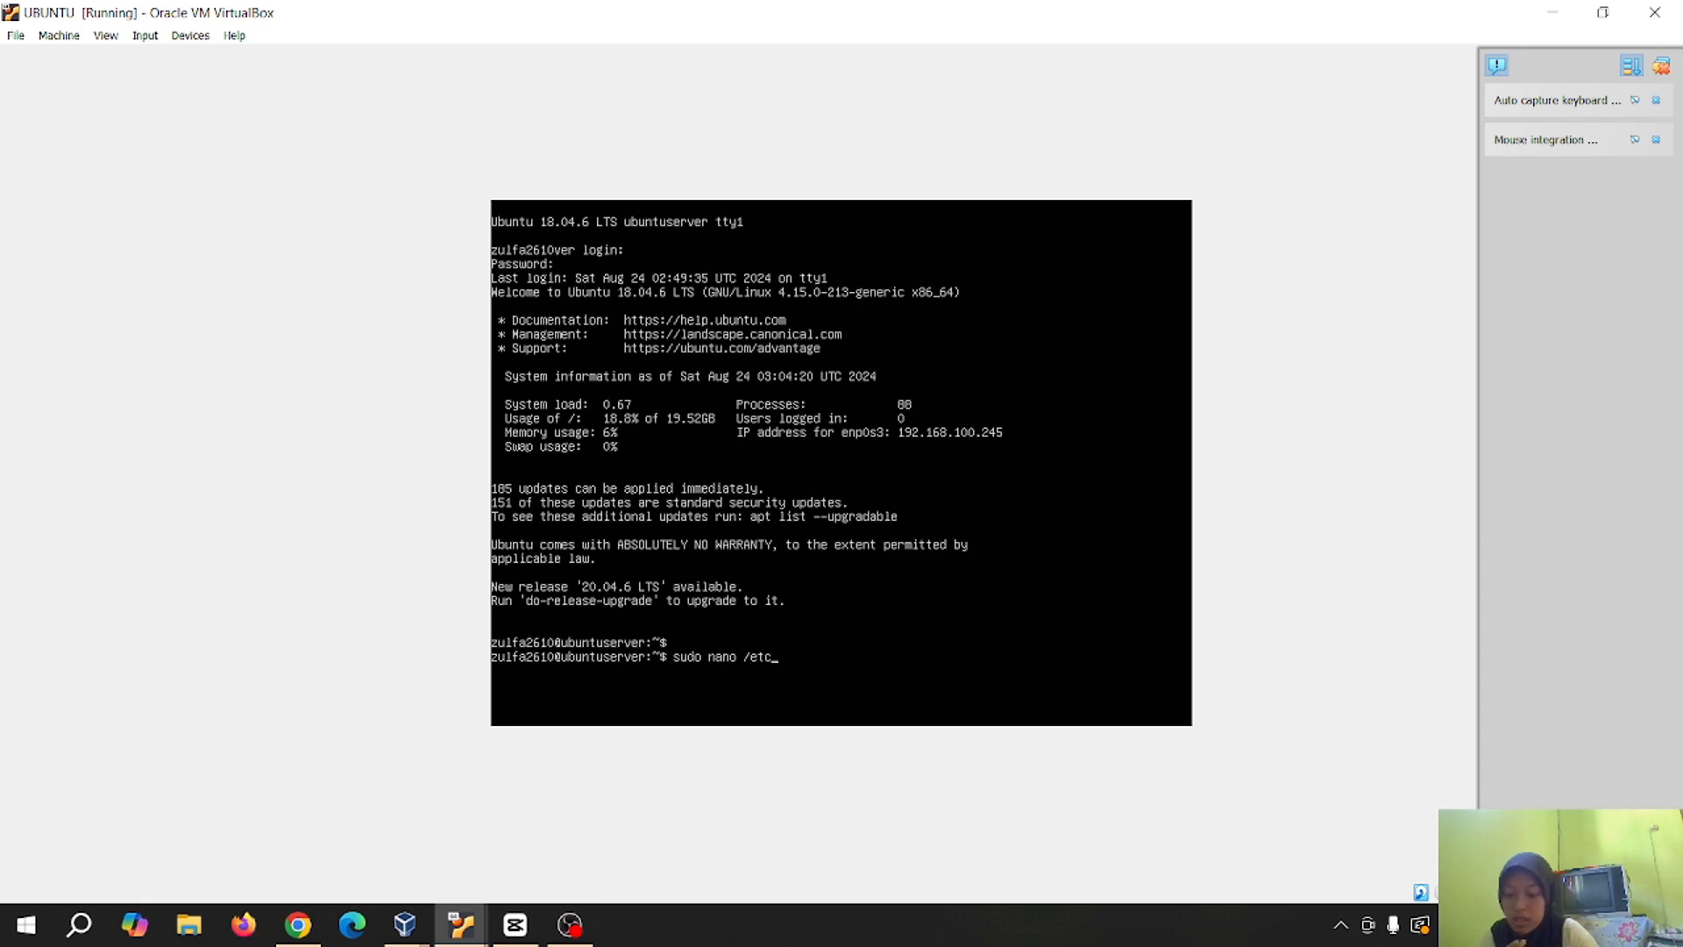
pyautogui.write('/n')
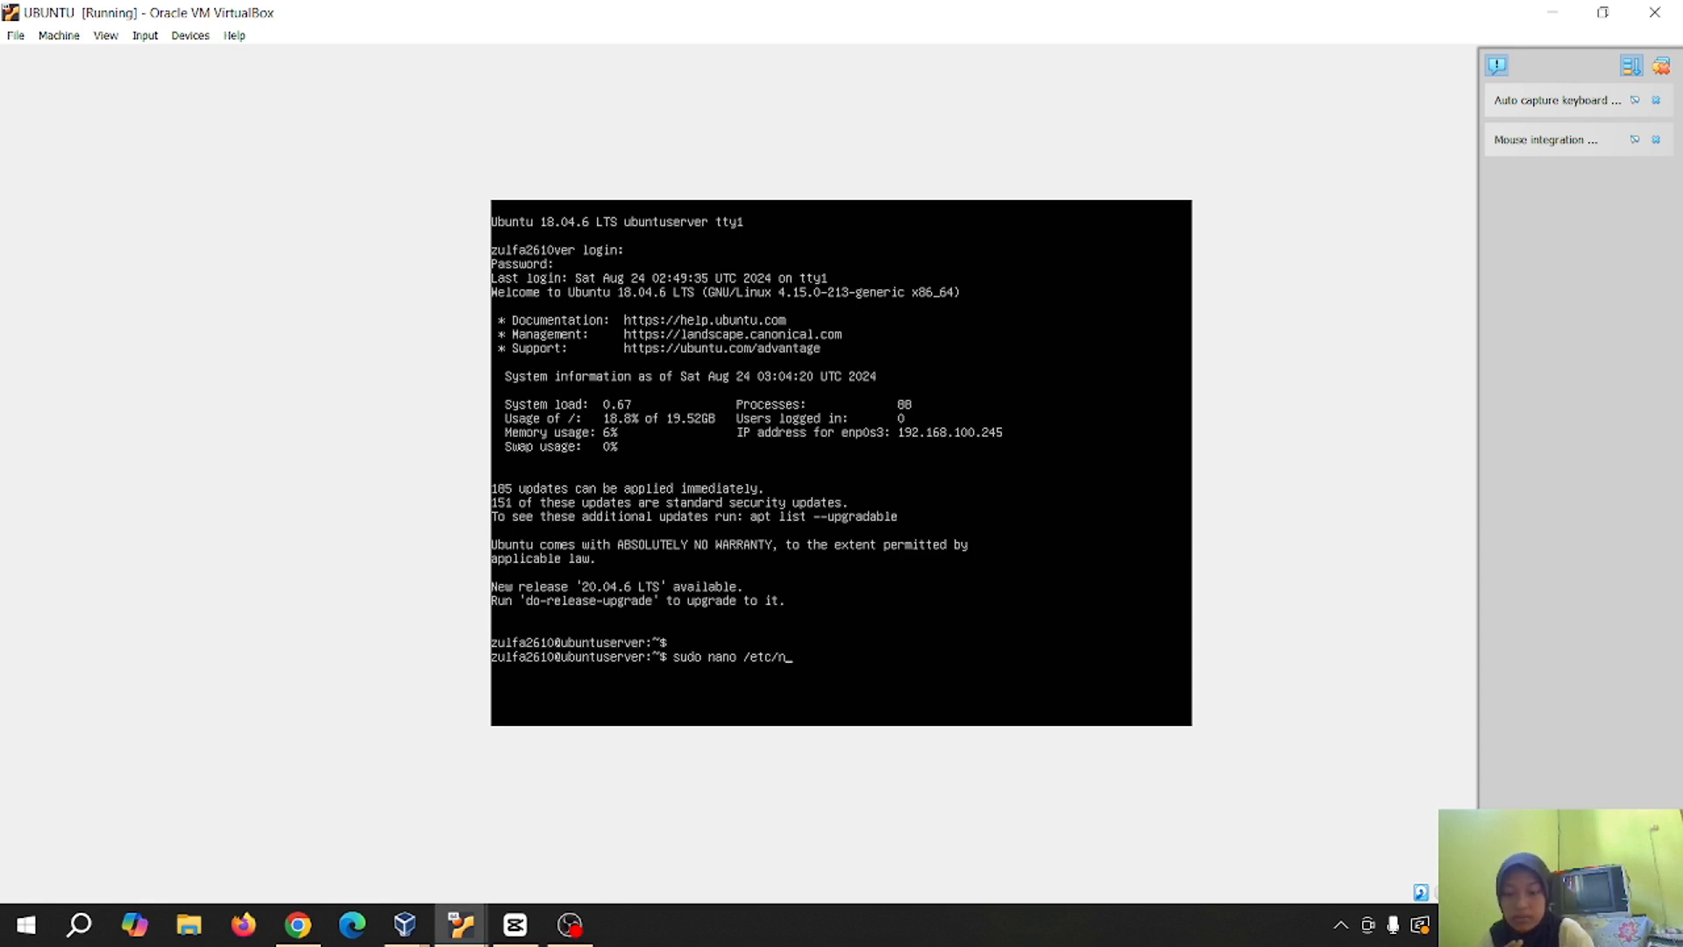
pyautogui.write('etplan/00-in')
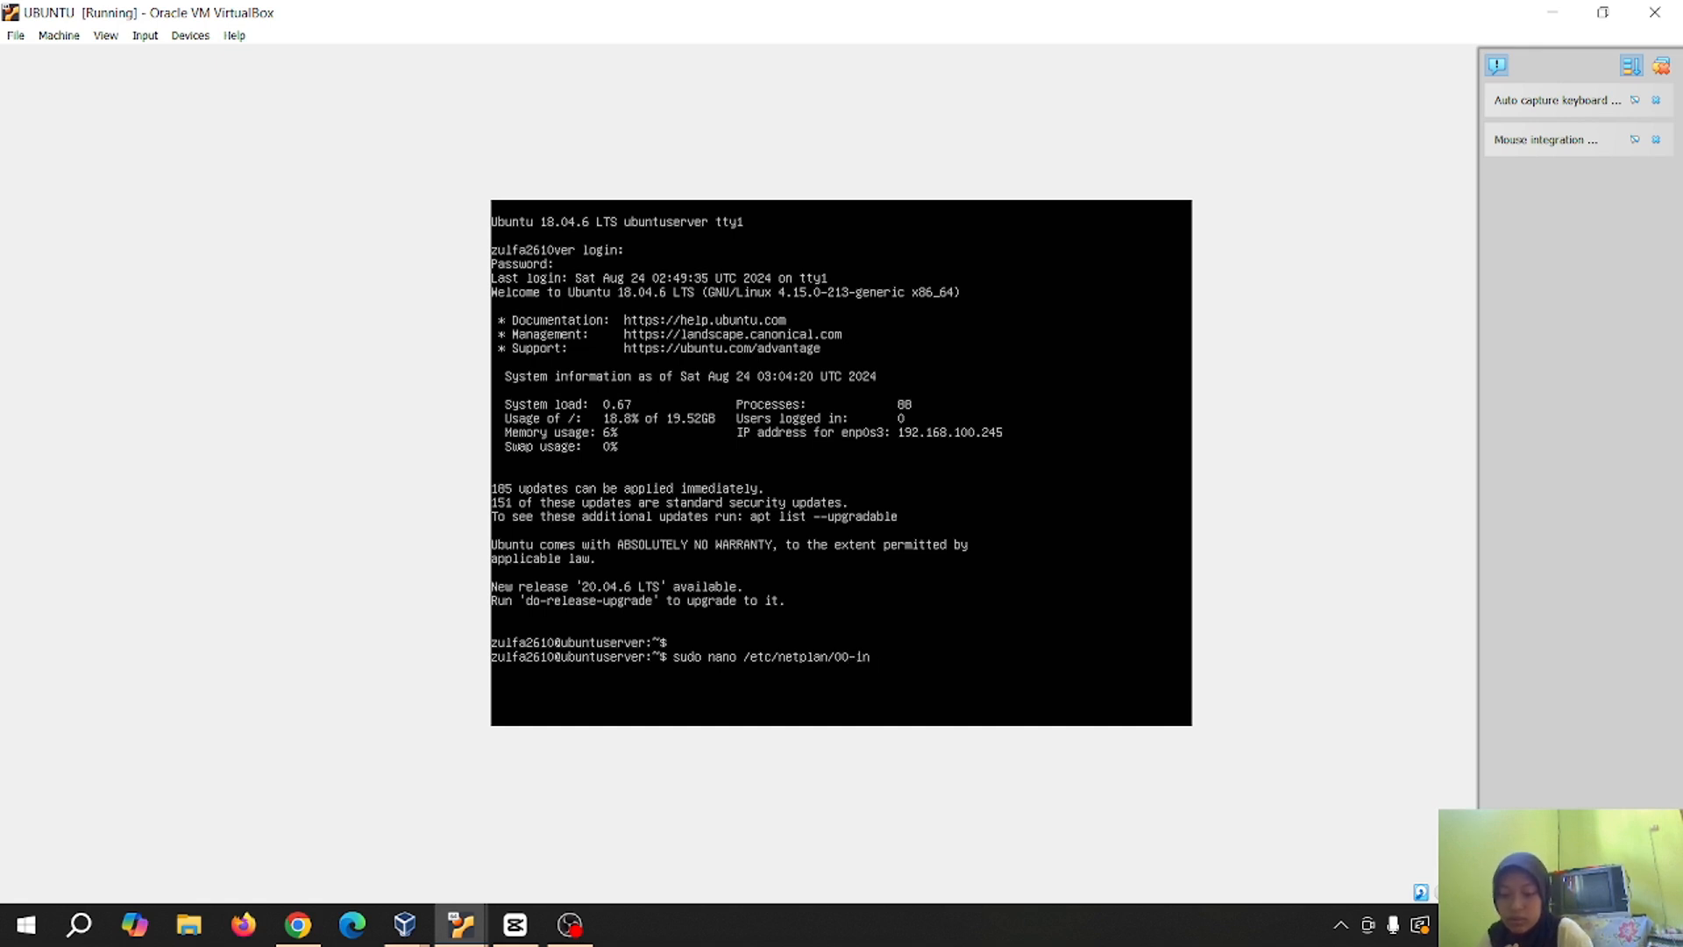
pyautogui.write('sta')
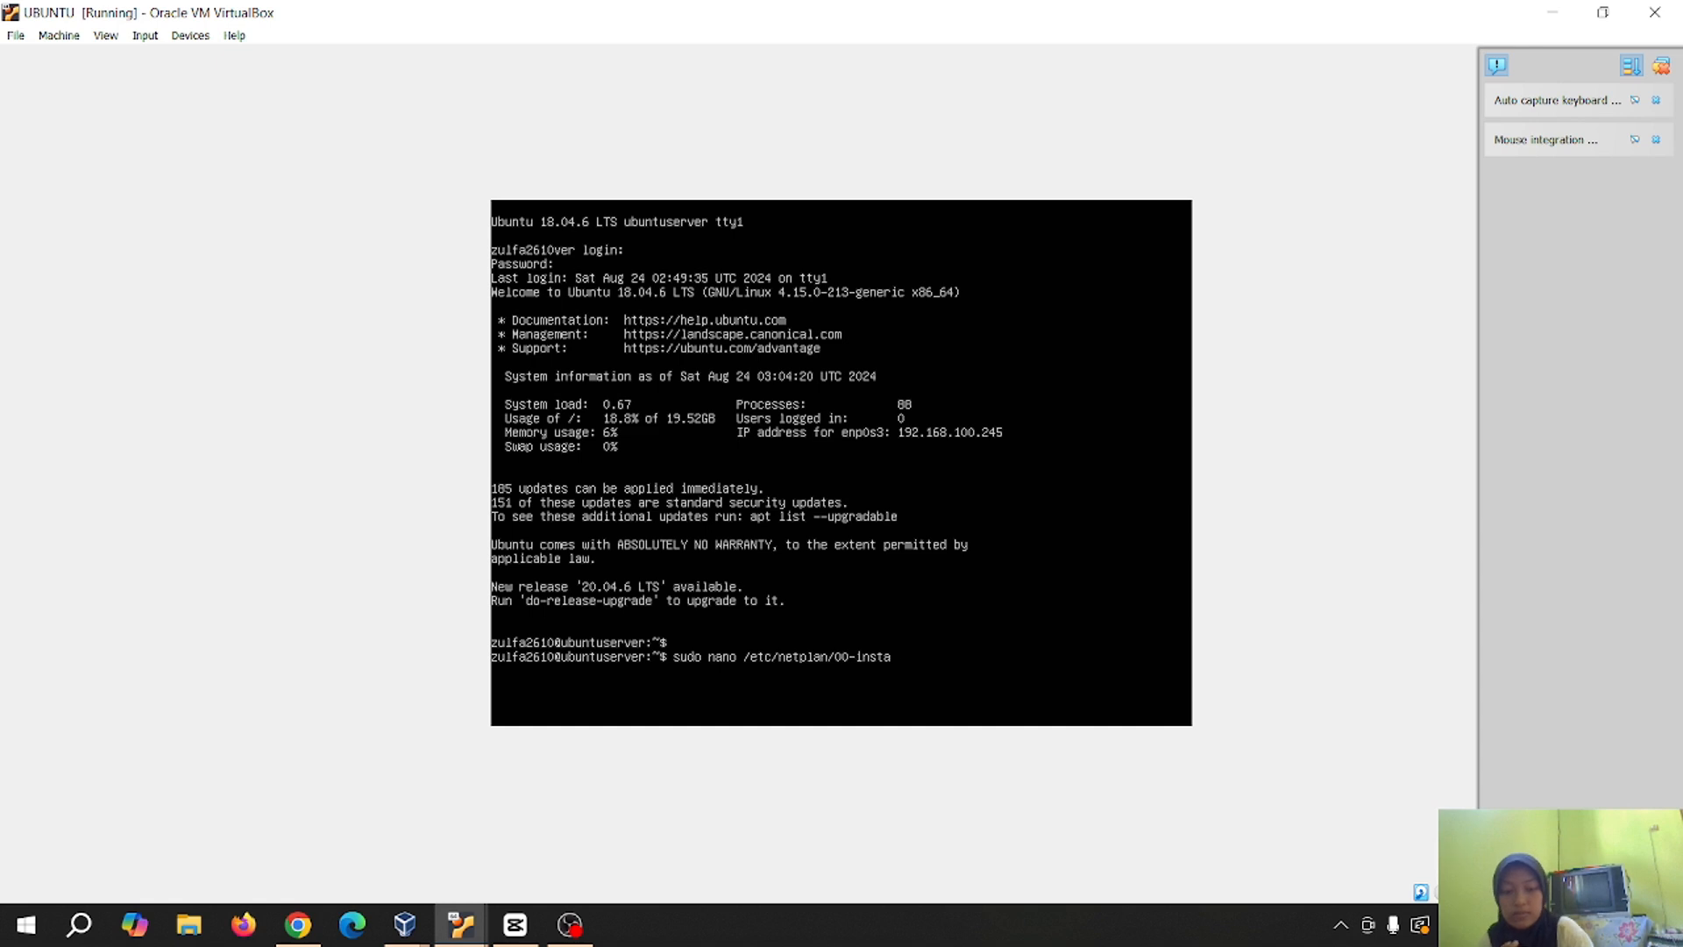
pyautogui.write('ller-c')
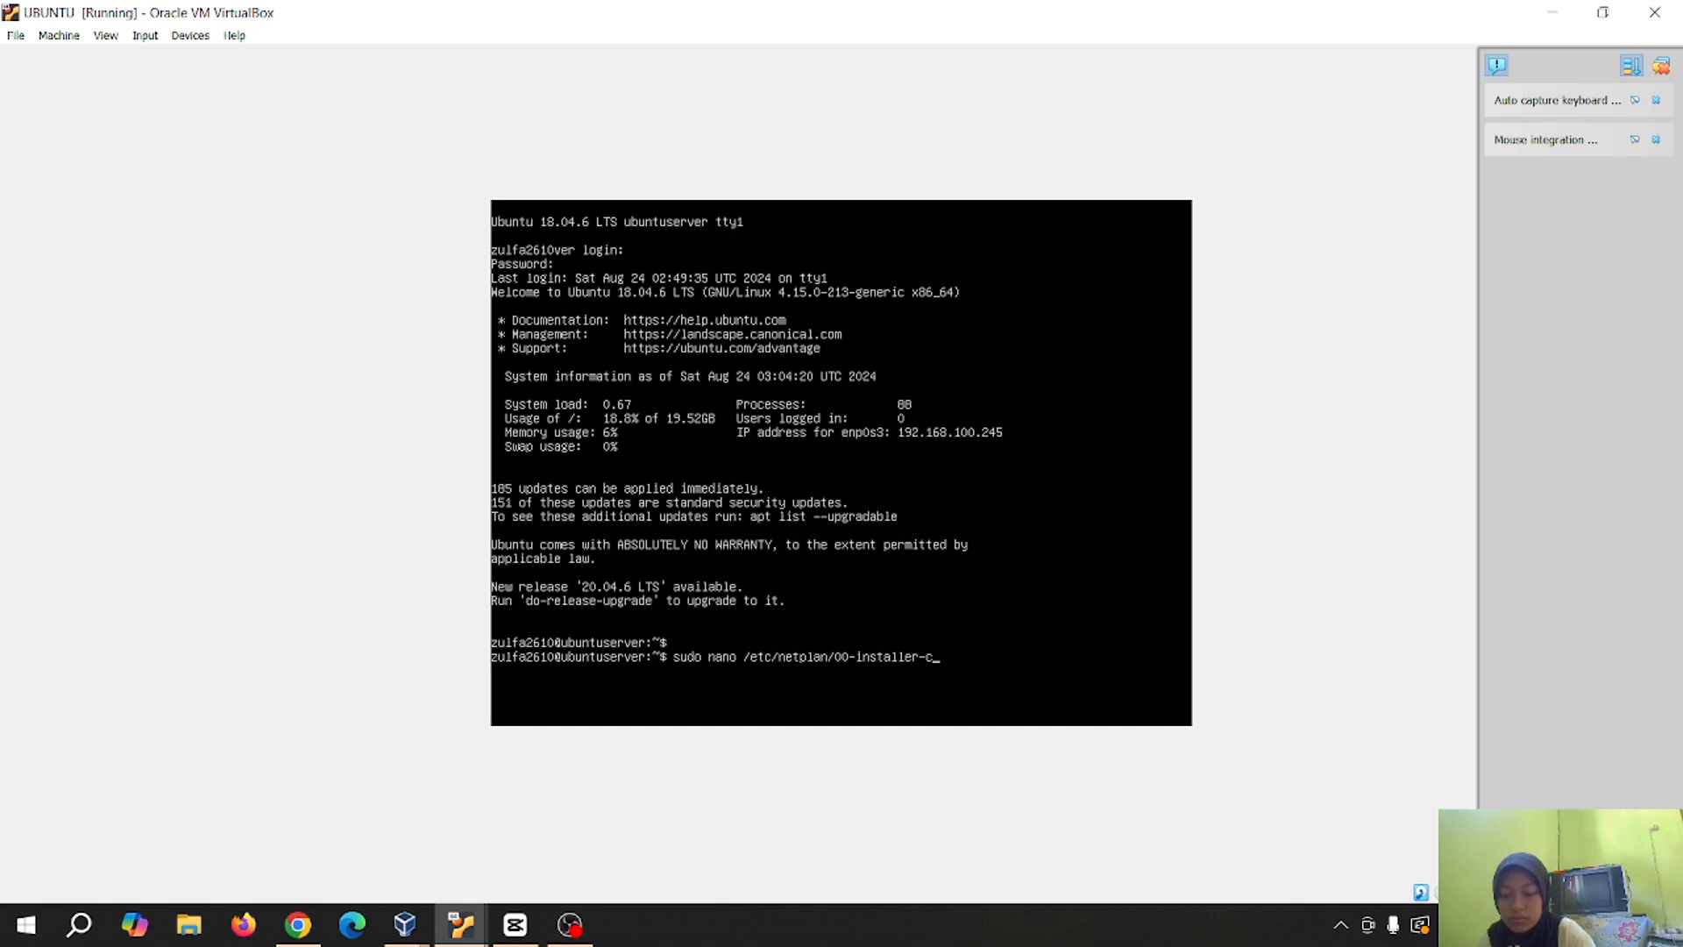
pyautogui.write('onfig.yaml')
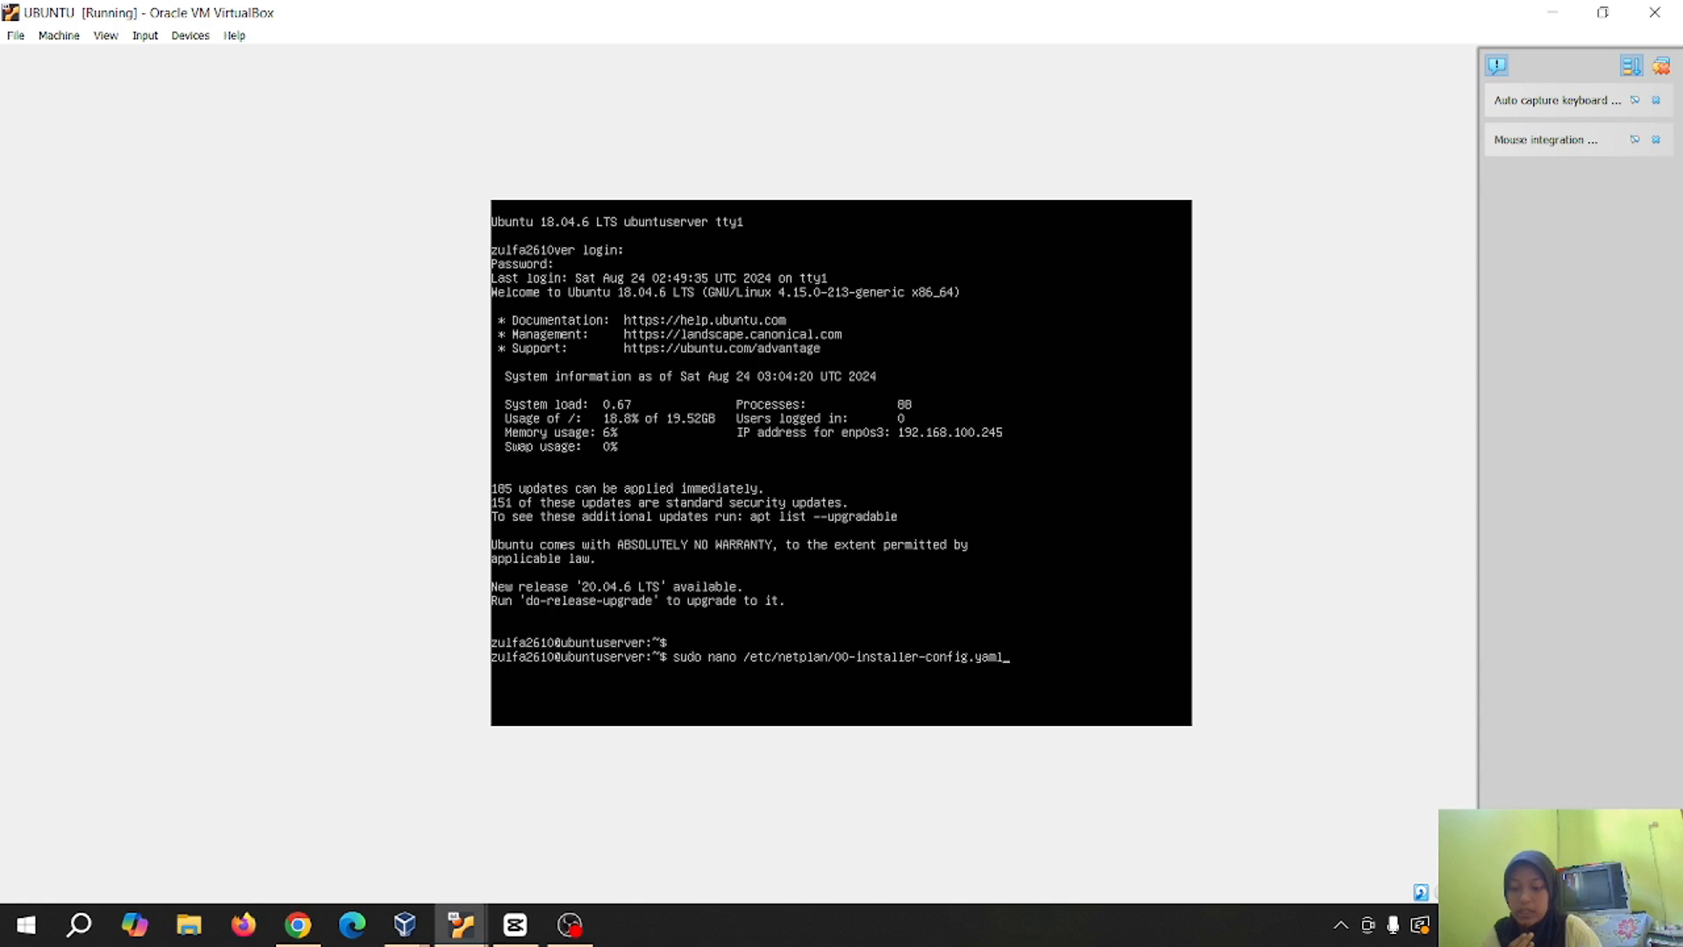
pyautogui.press('Return')
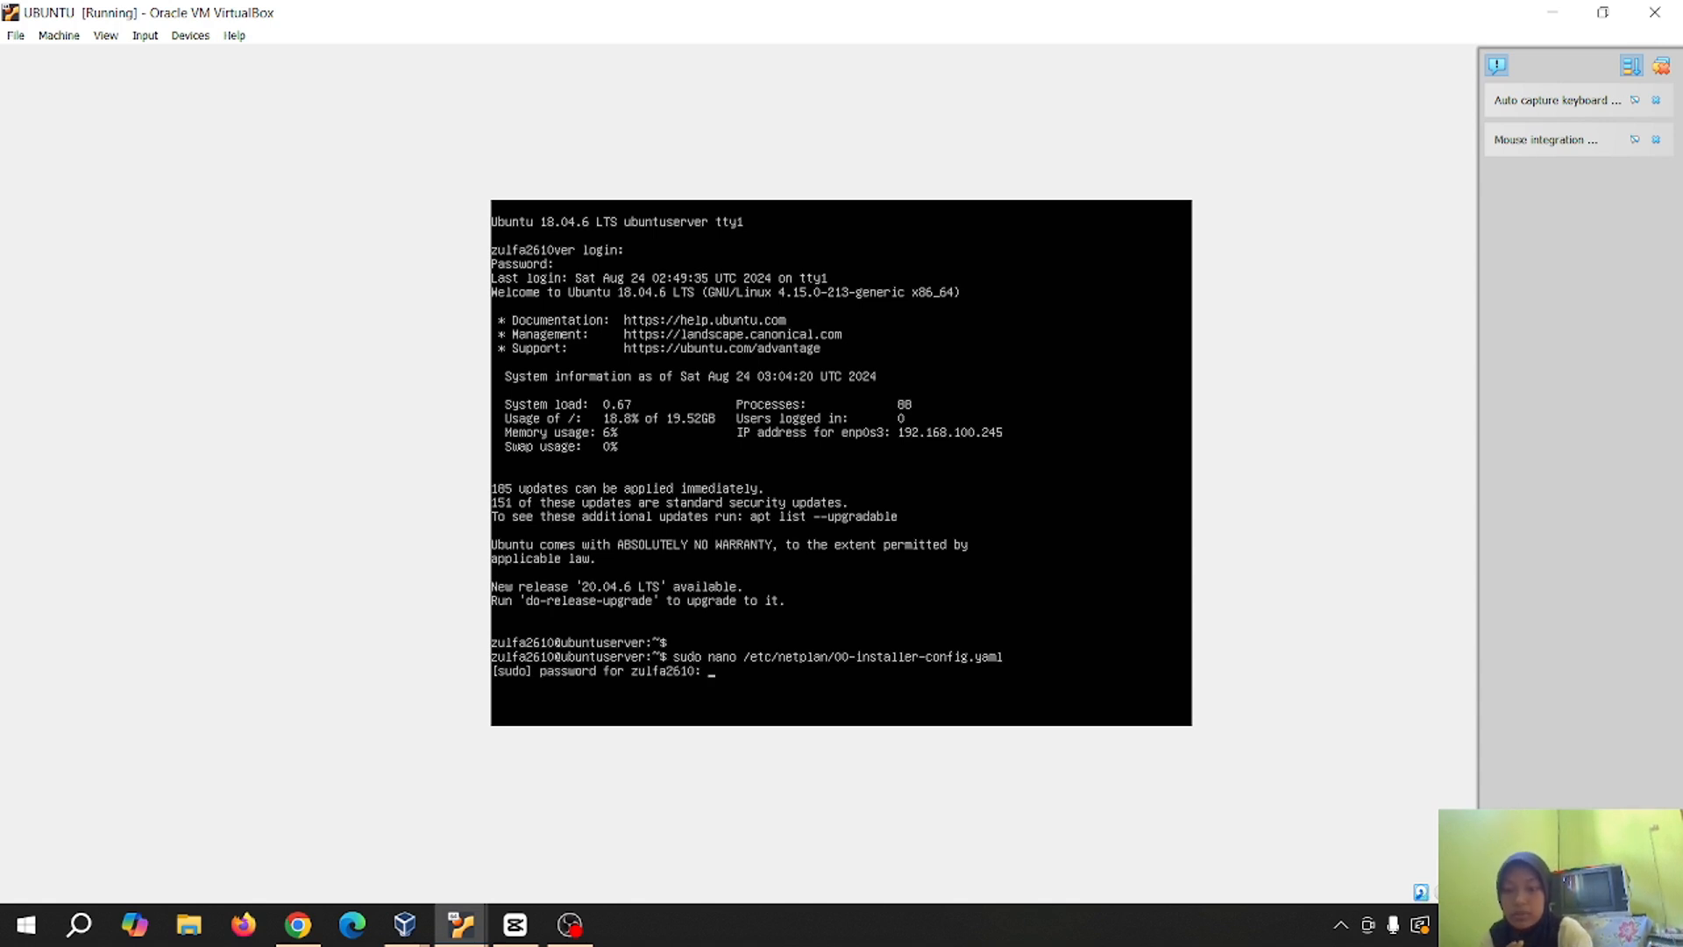
pyautogui.press('Return')
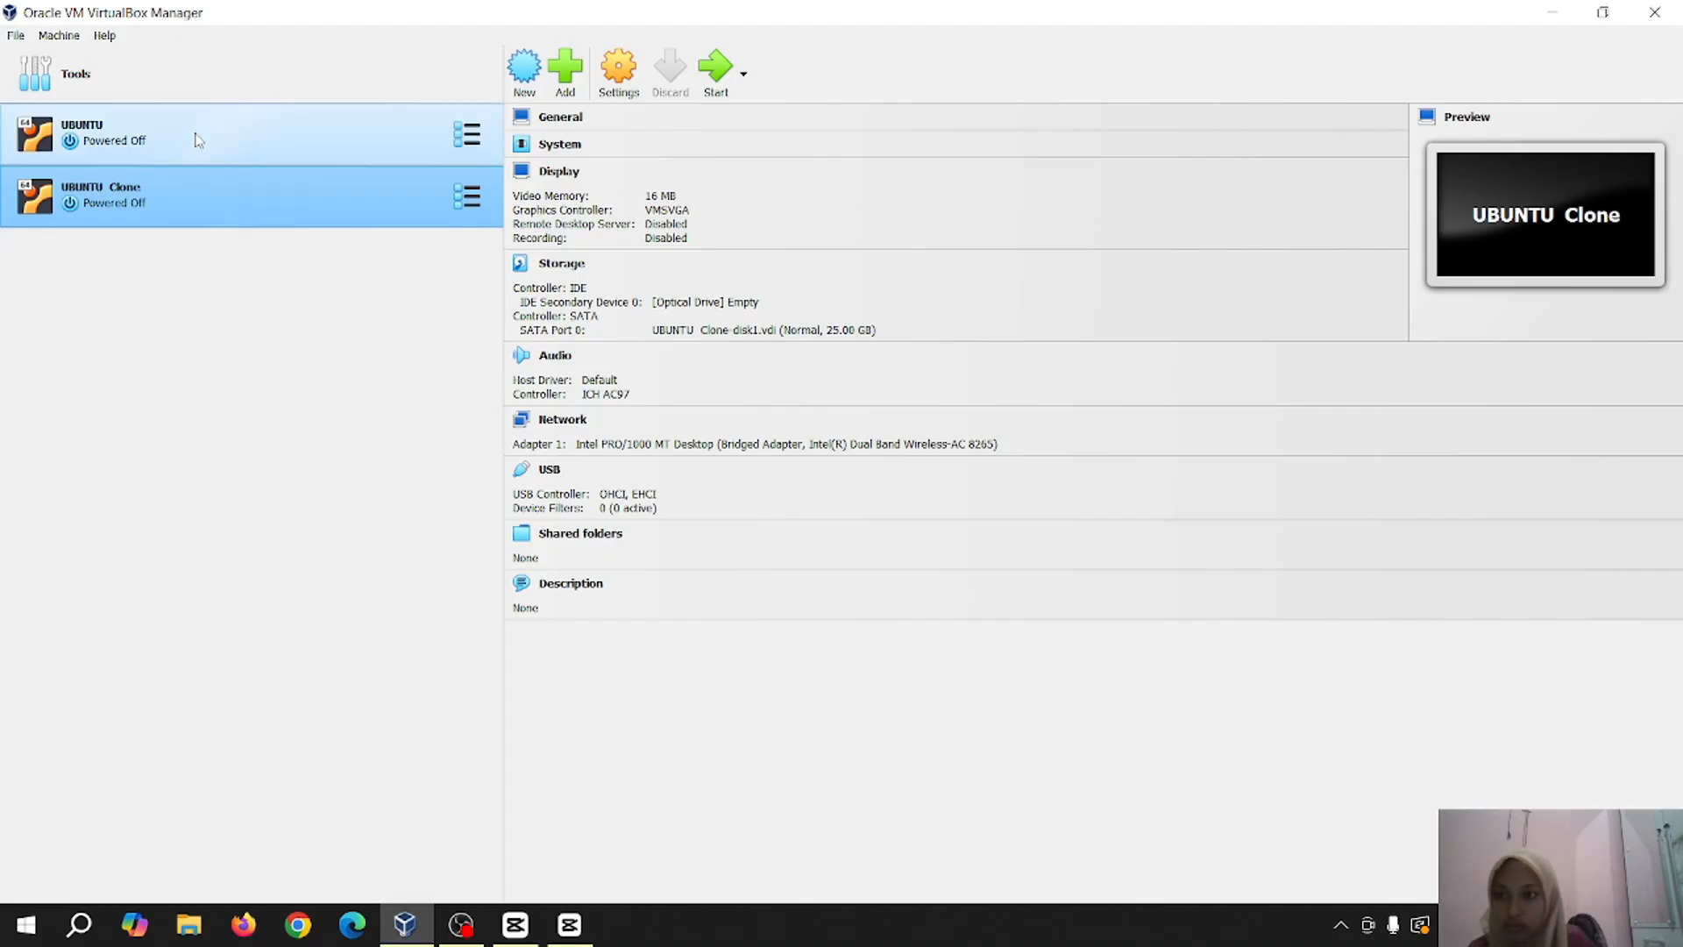
# Select the UBUNTU virtual machine in VirtualBox Manager
pyautogui.click(195, 138)
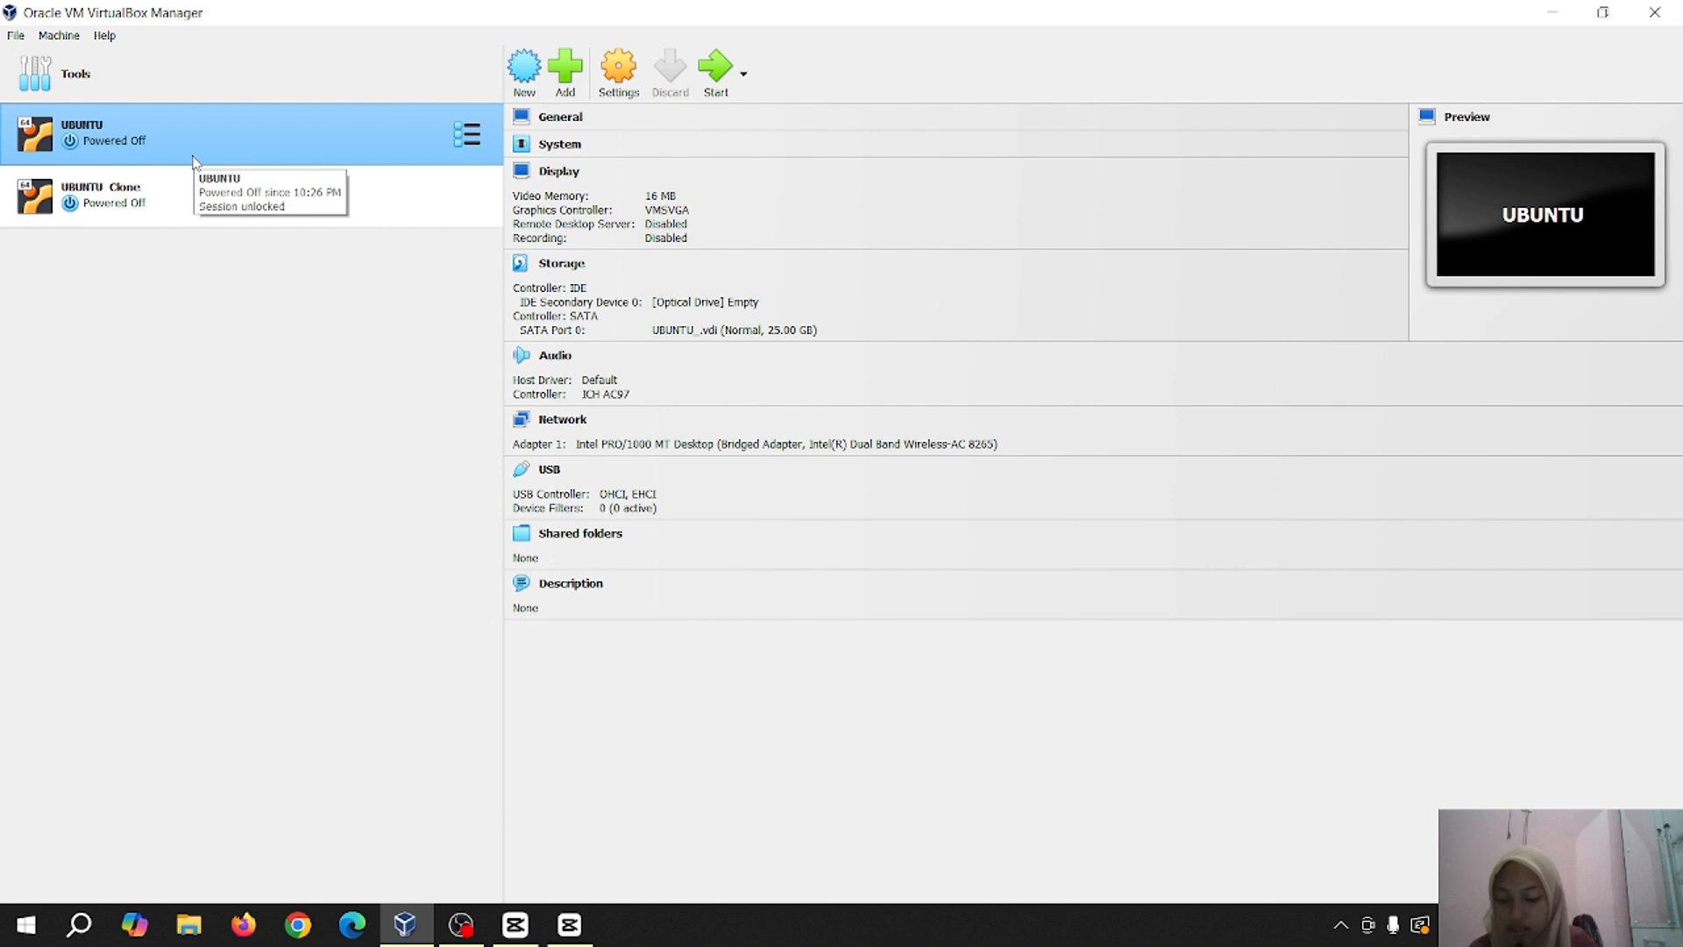
# Attach UBUNTU's first network adapter to Internal Network 'internal 1' and save the settings
pyautogui.rightClick(136, 138)
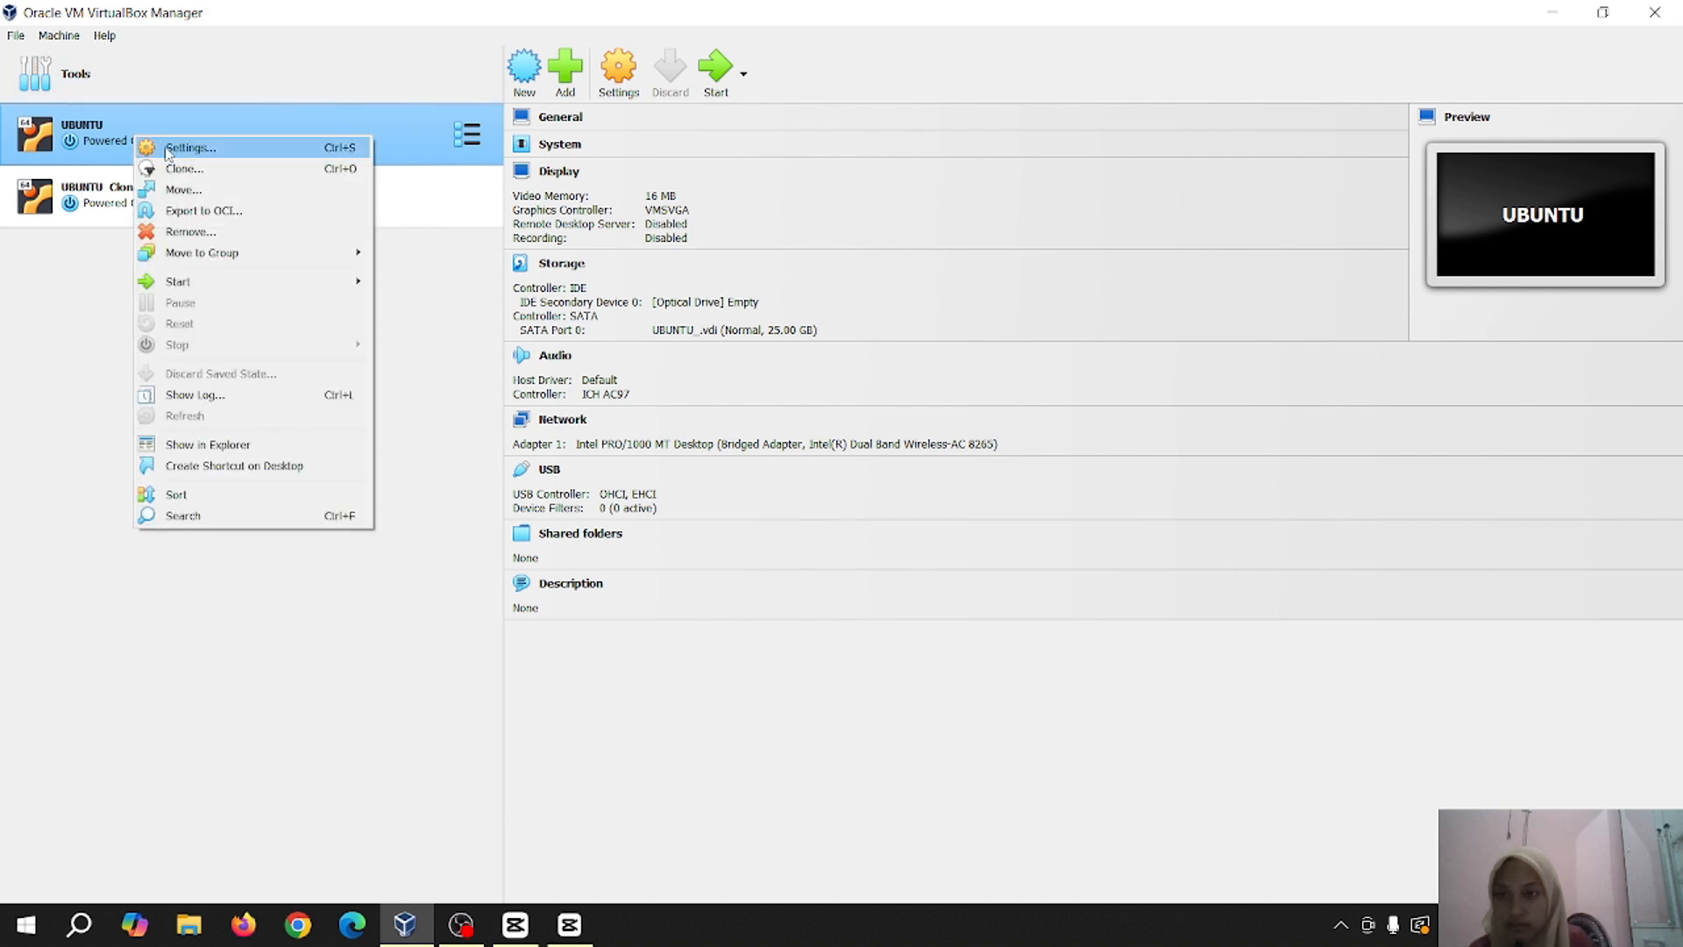
pyautogui.click(166, 151)
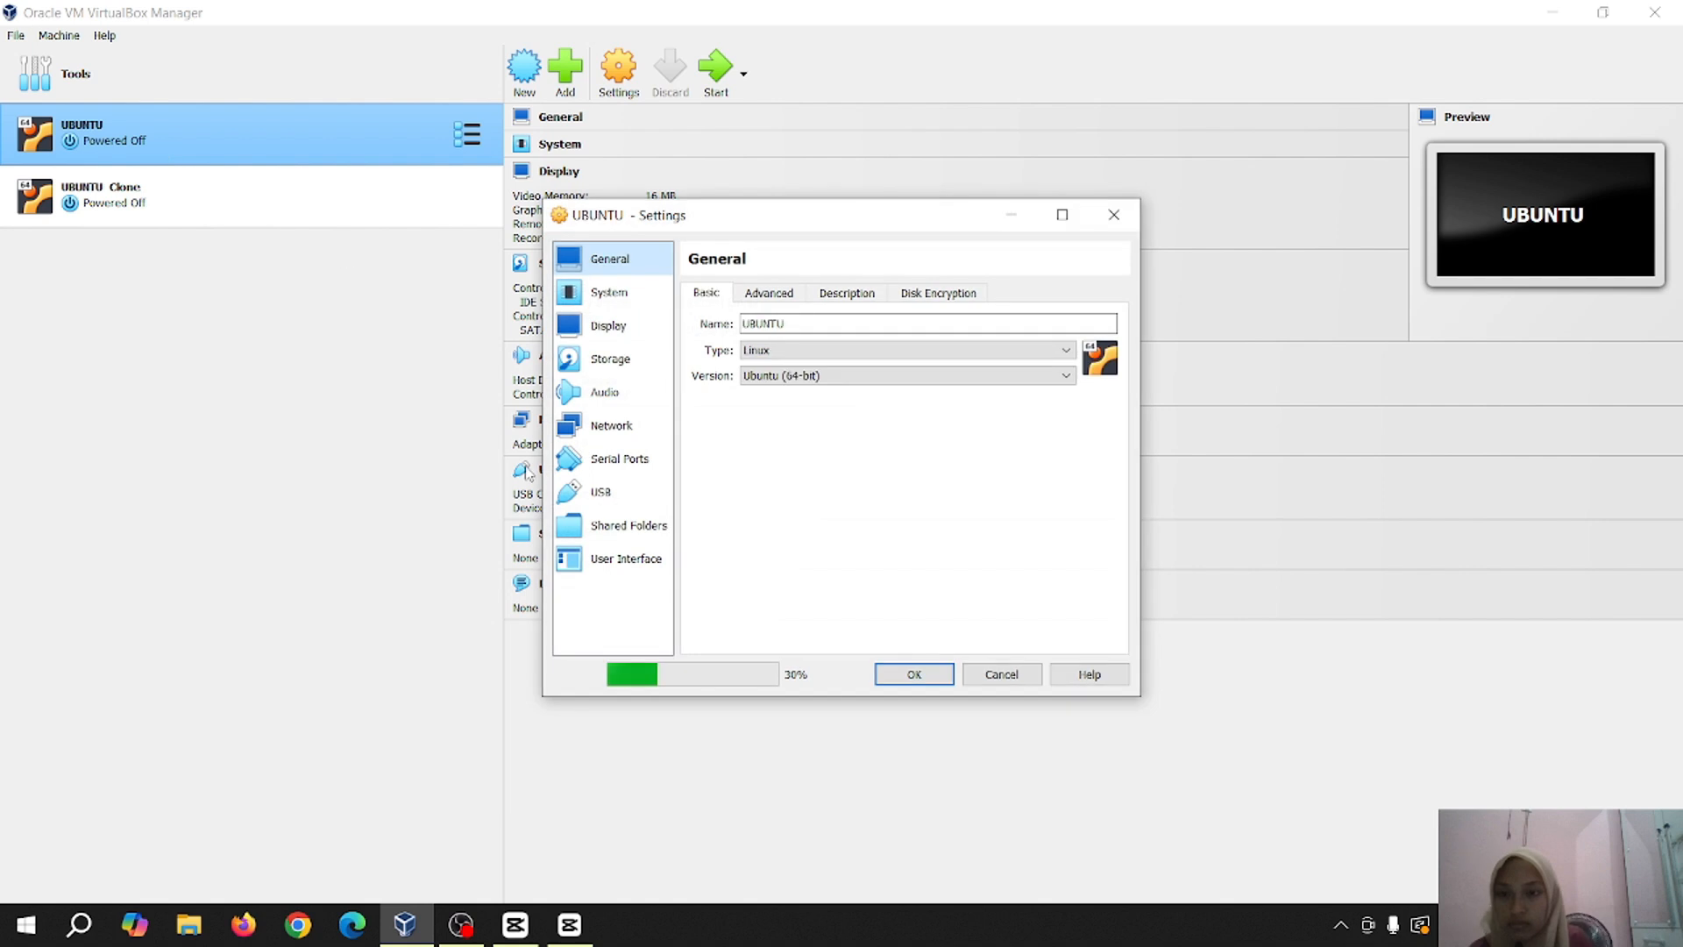
pyautogui.click(604, 426)
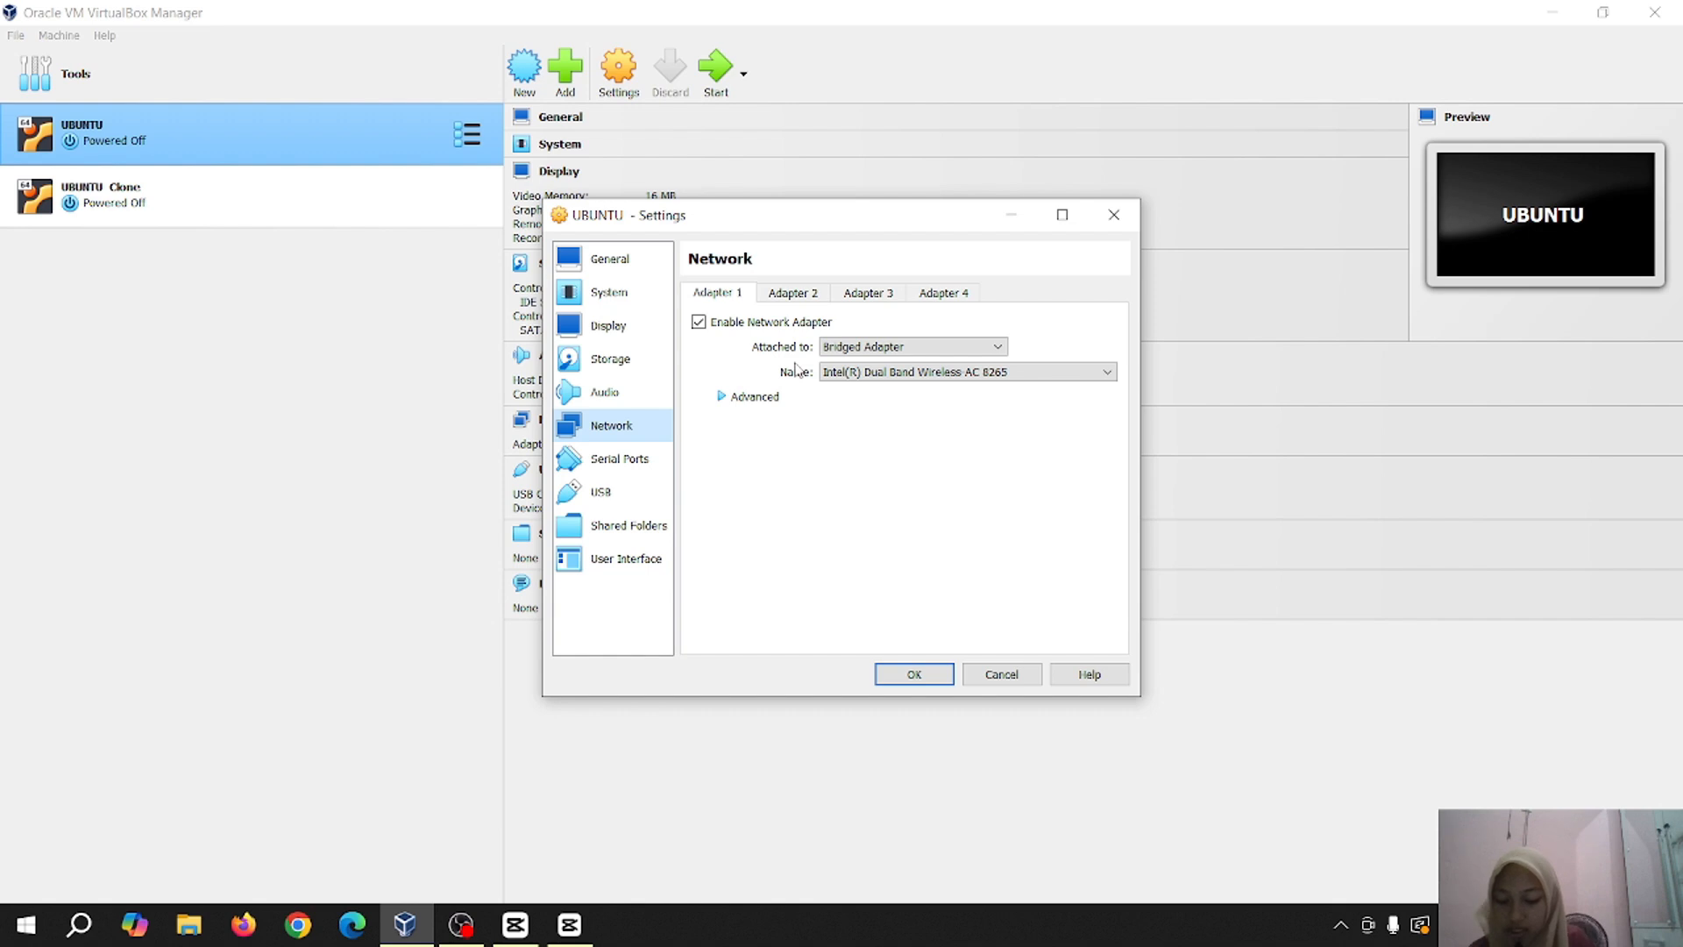
pyautogui.click(912, 346)
pyautogui.click(868, 388)
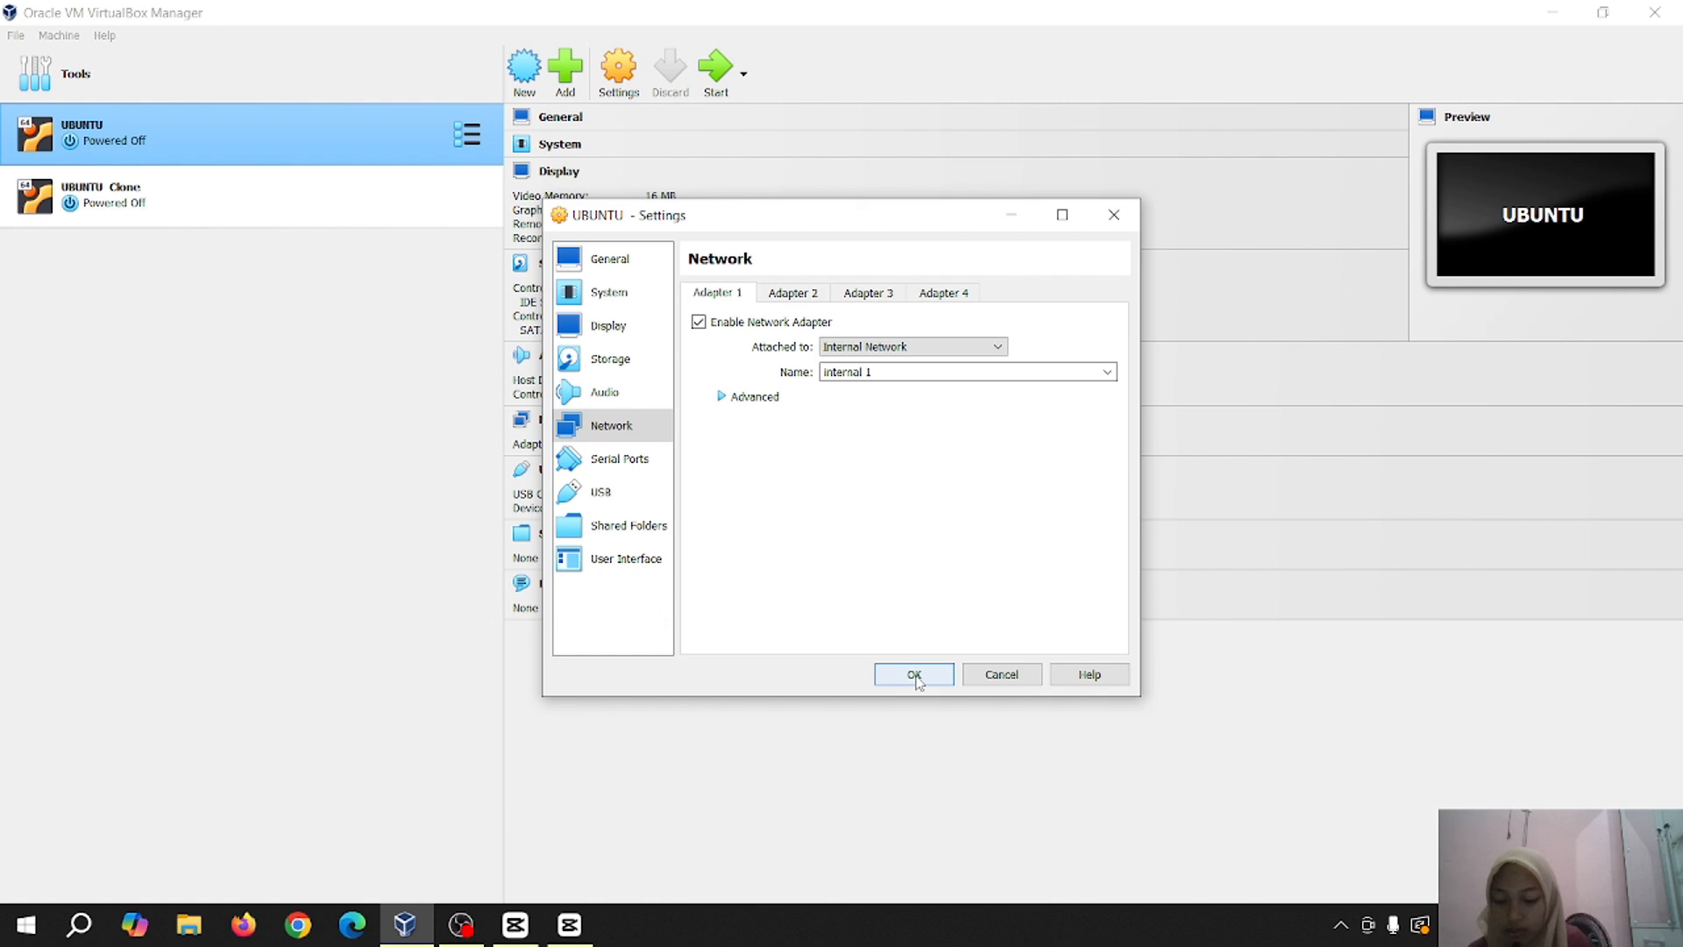
pyautogui.click(915, 675)
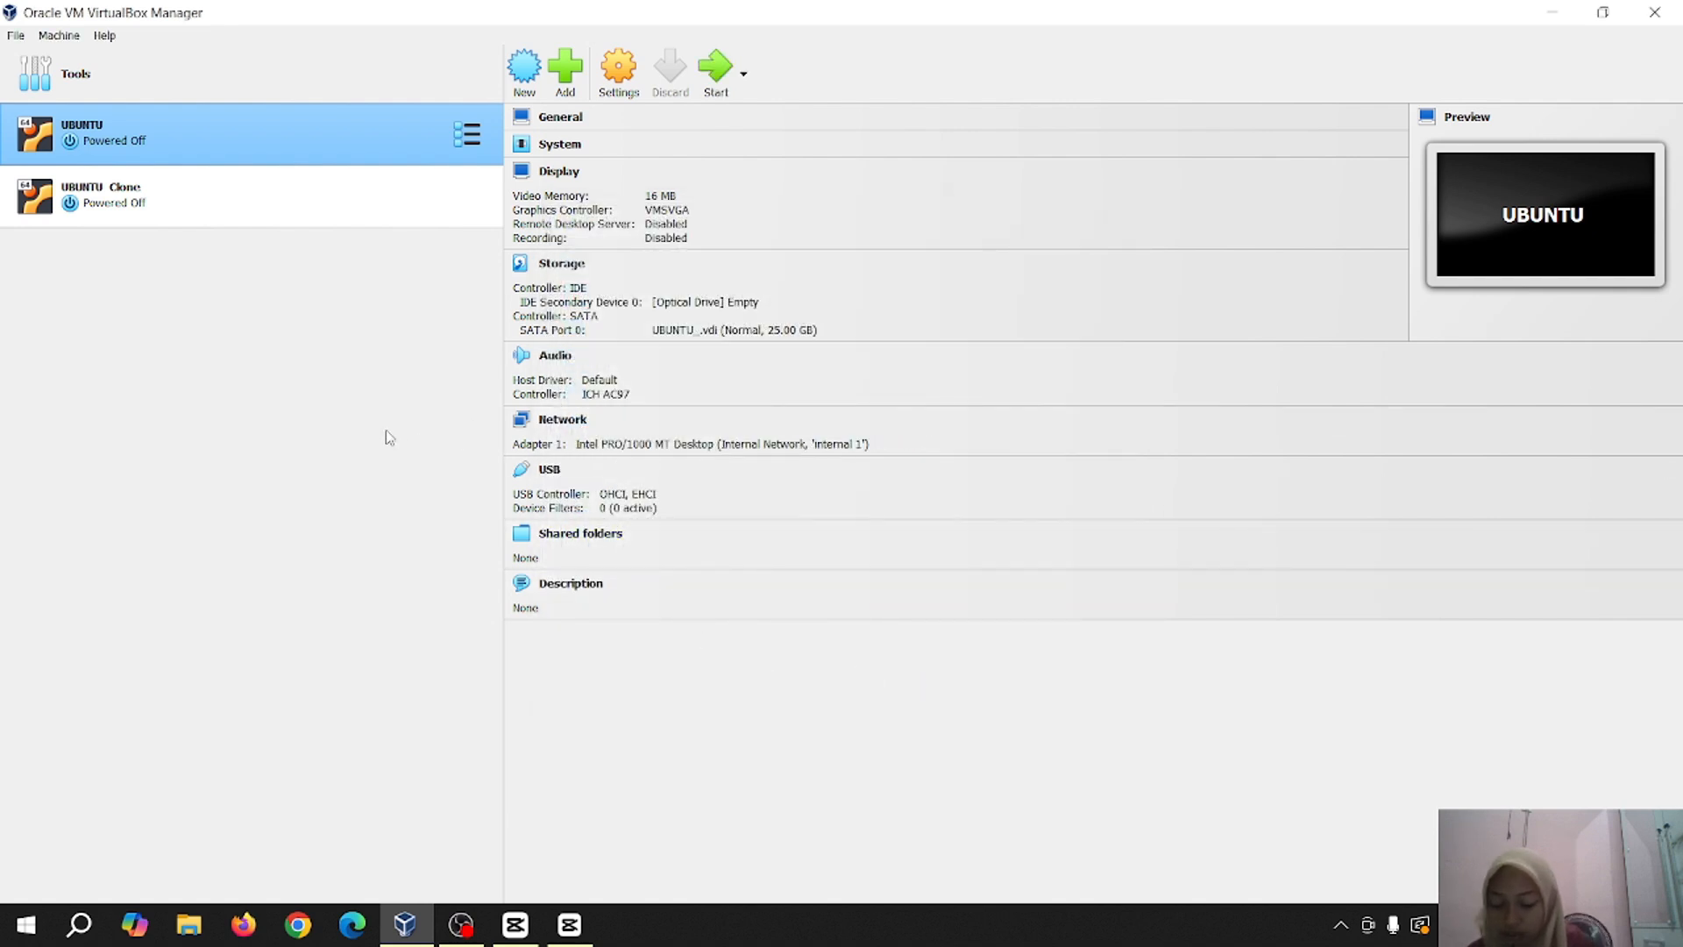
pyautogui.rightClick(308, 216)
# Put UBUNTU Clone's adapter on Internal Network 'internal 1', then start the virtual machine
pyautogui.press('Escape')
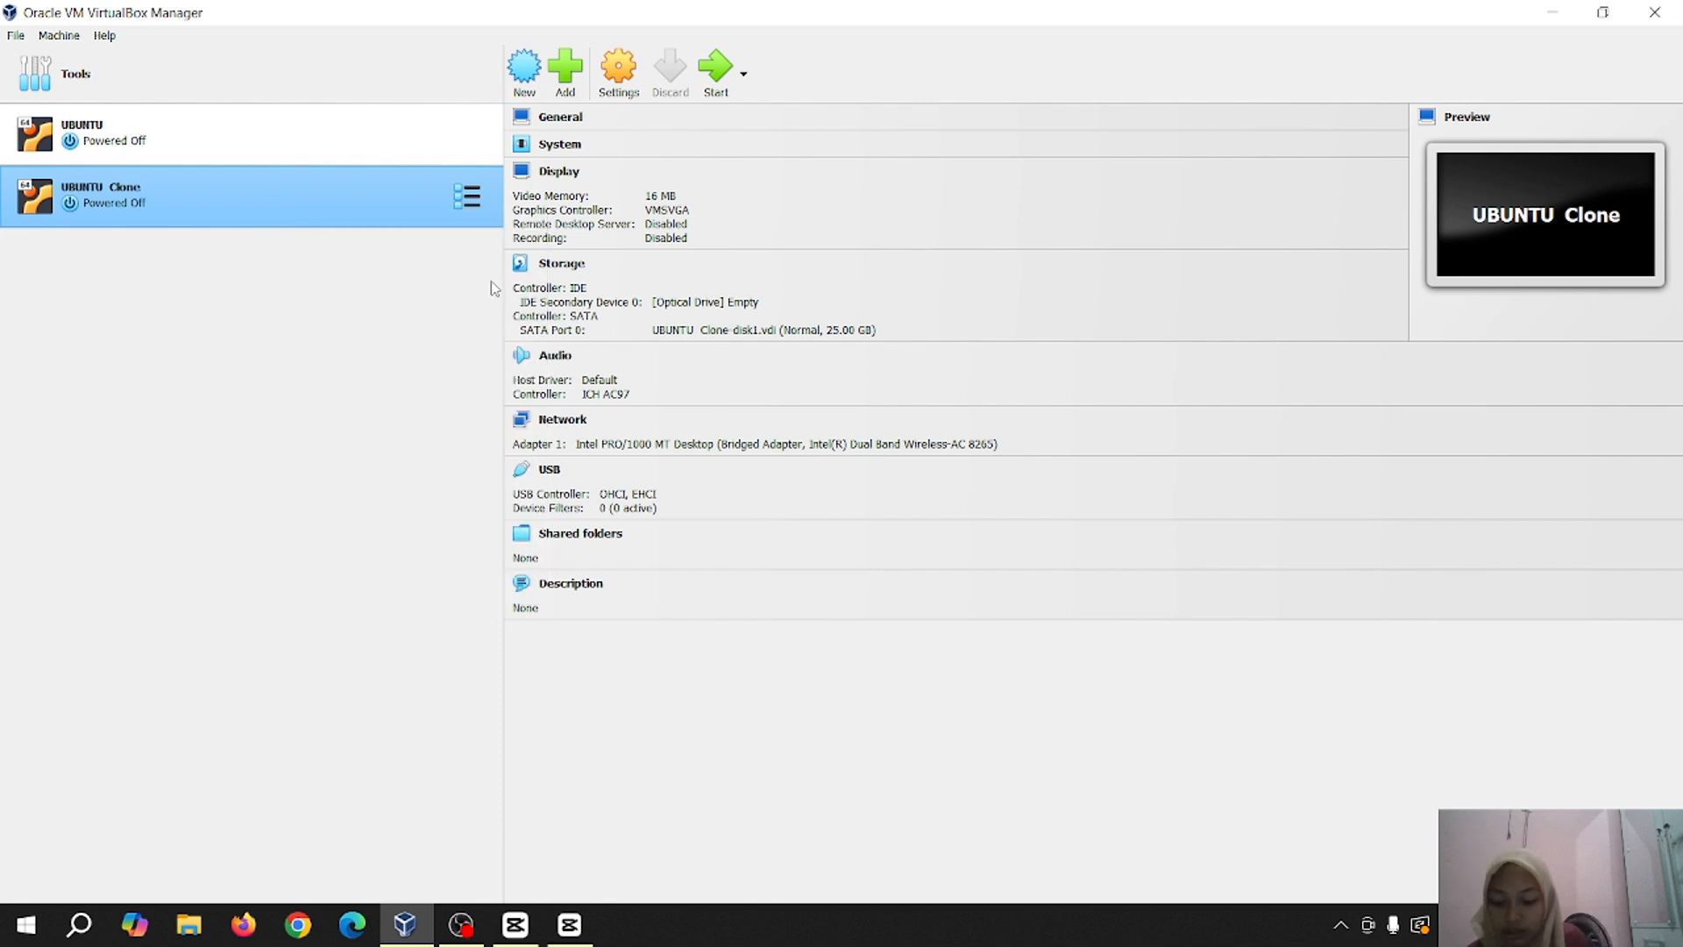
pyautogui.hotkey('ctrl', 's')
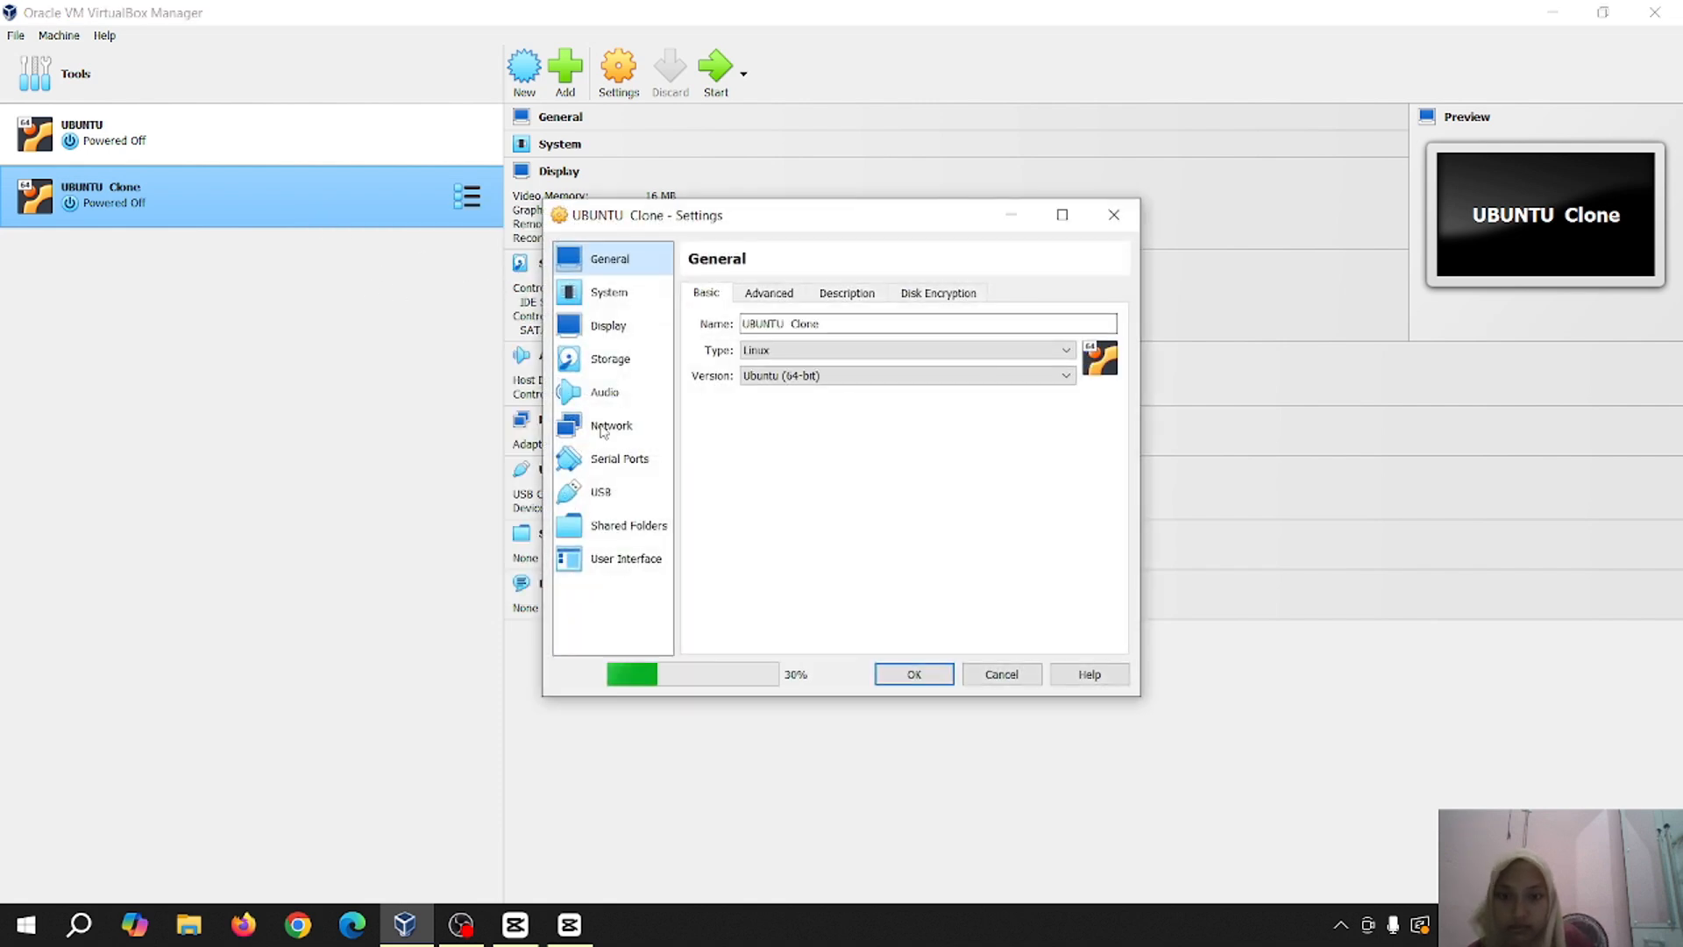
pyautogui.click(602, 426)
pyautogui.click(898, 347)
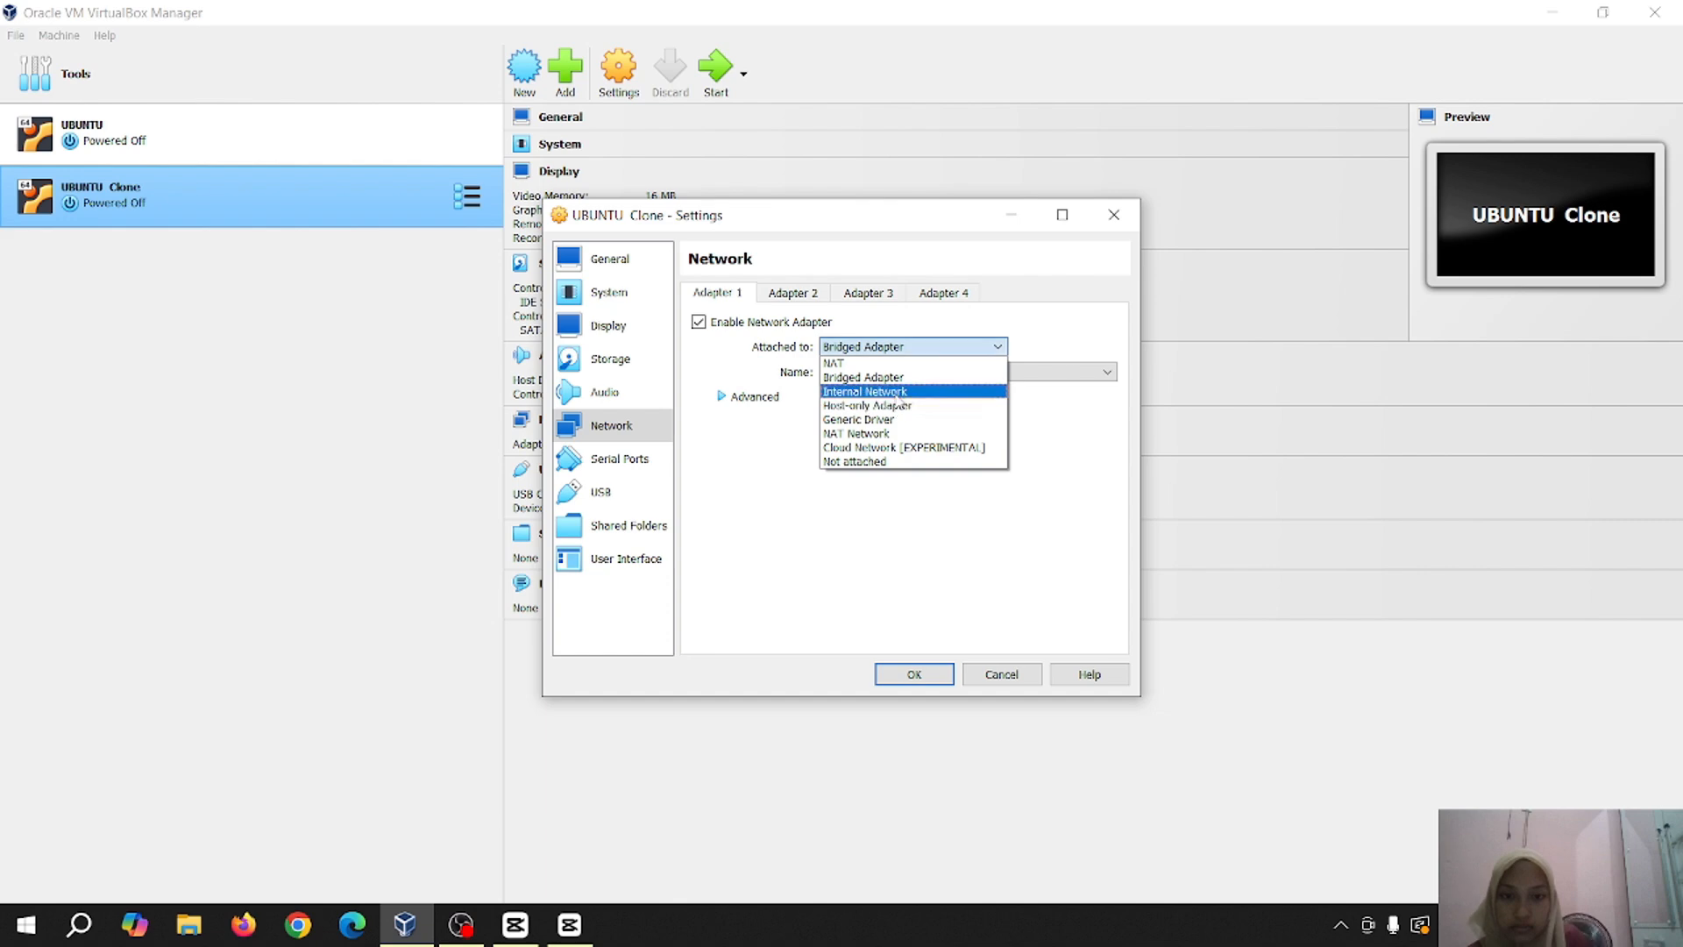
pyautogui.click(899, 393)
pyautogui.click(914, 674)
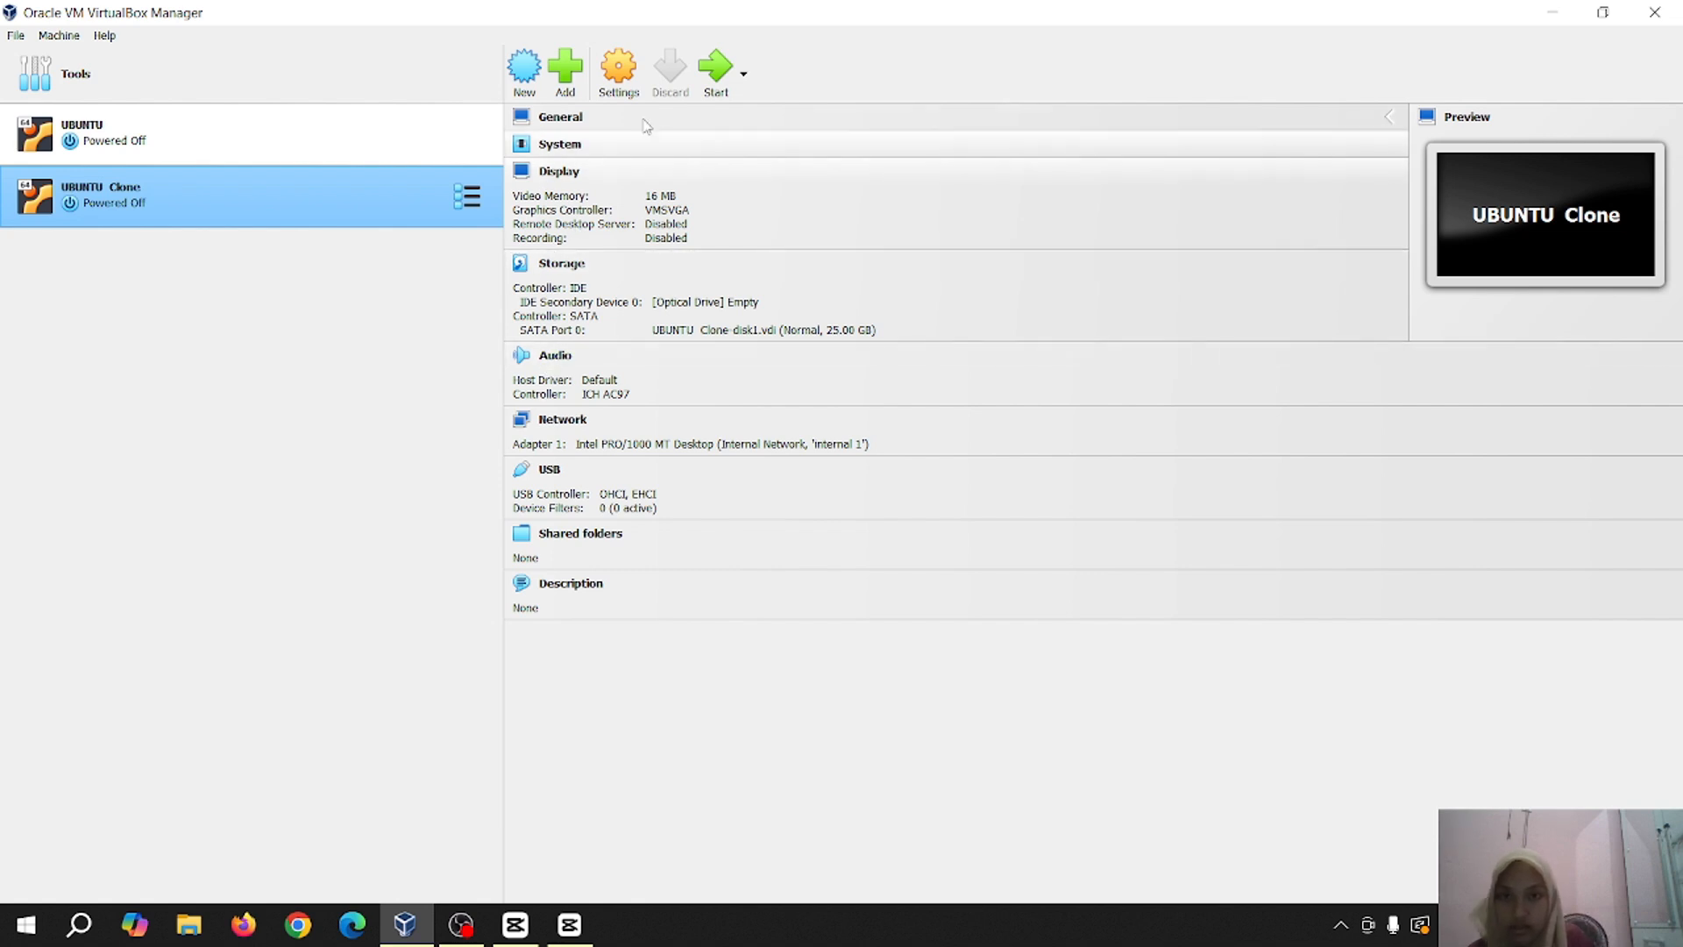
pyautogui.click(712, 88)
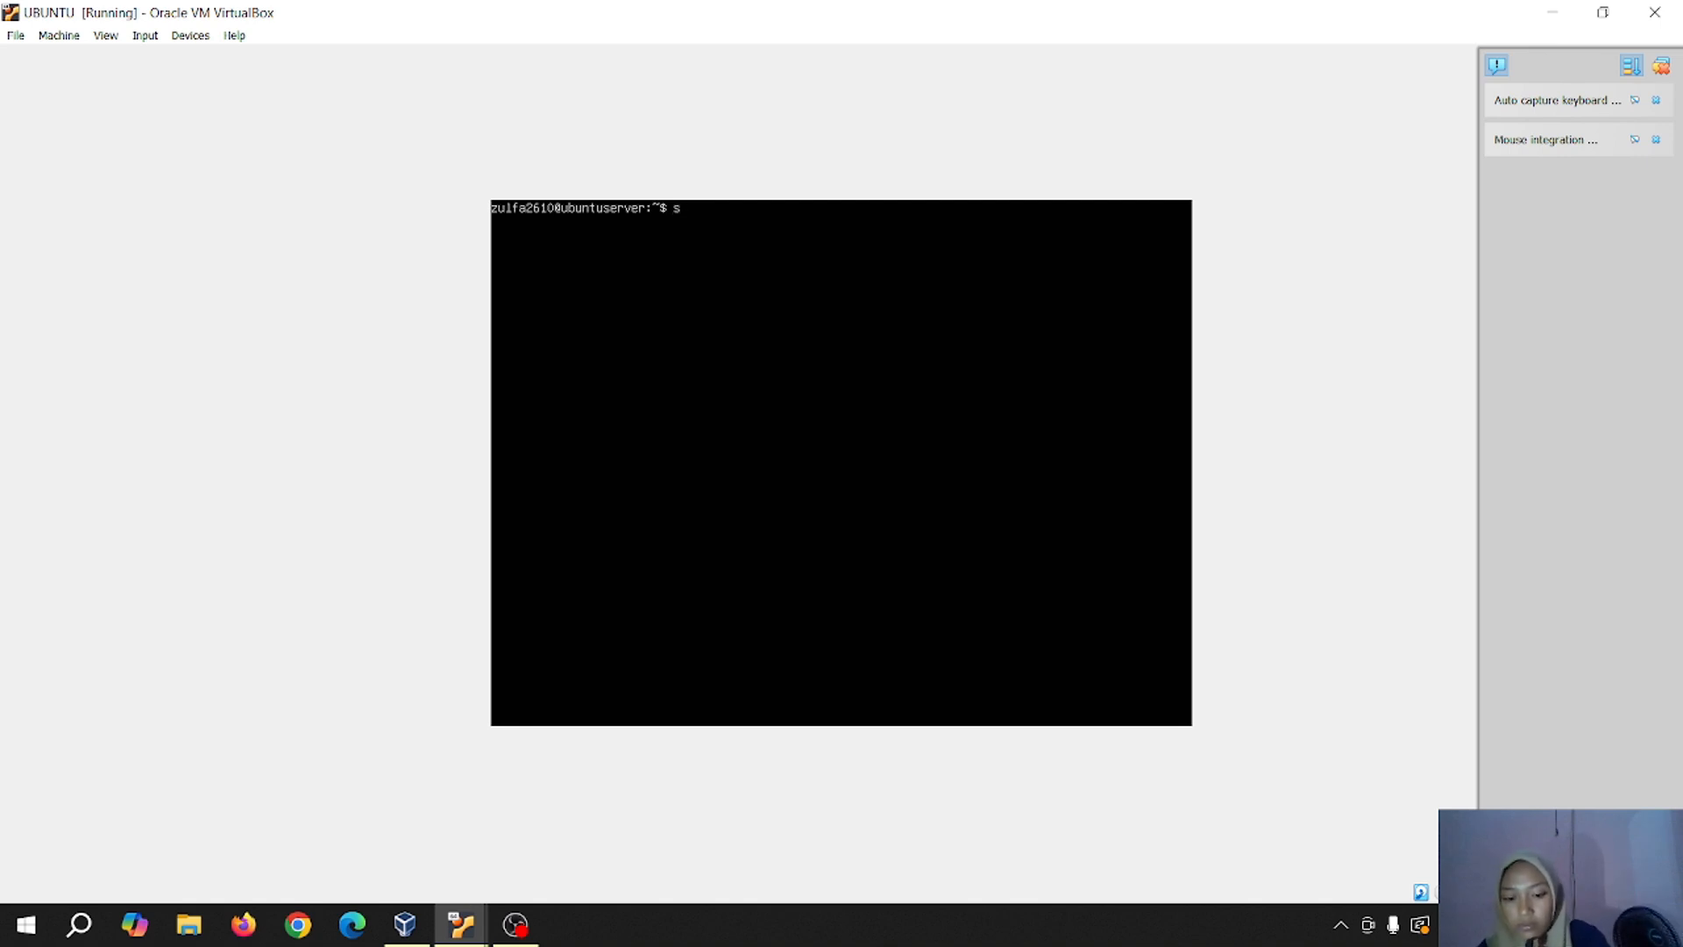
# Run 'sudo nano/etc/netplain/00-installer-config.yaml' in the console, which returns command not found
pyautogui.write('o na')
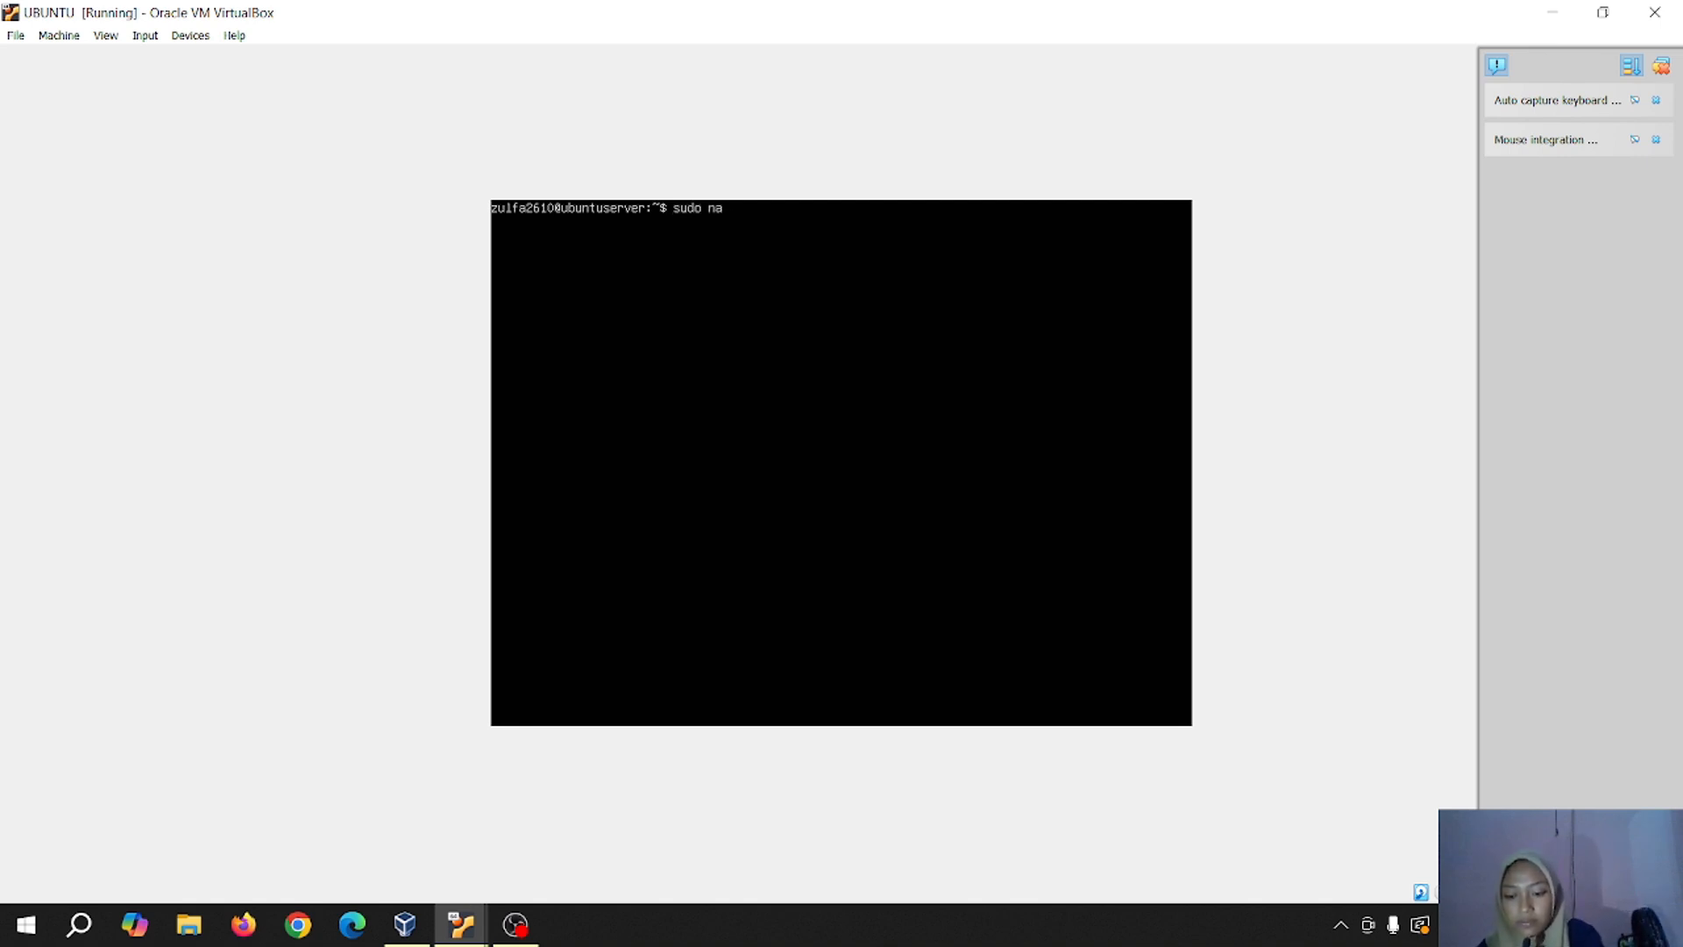
pyautogui.write('nno')
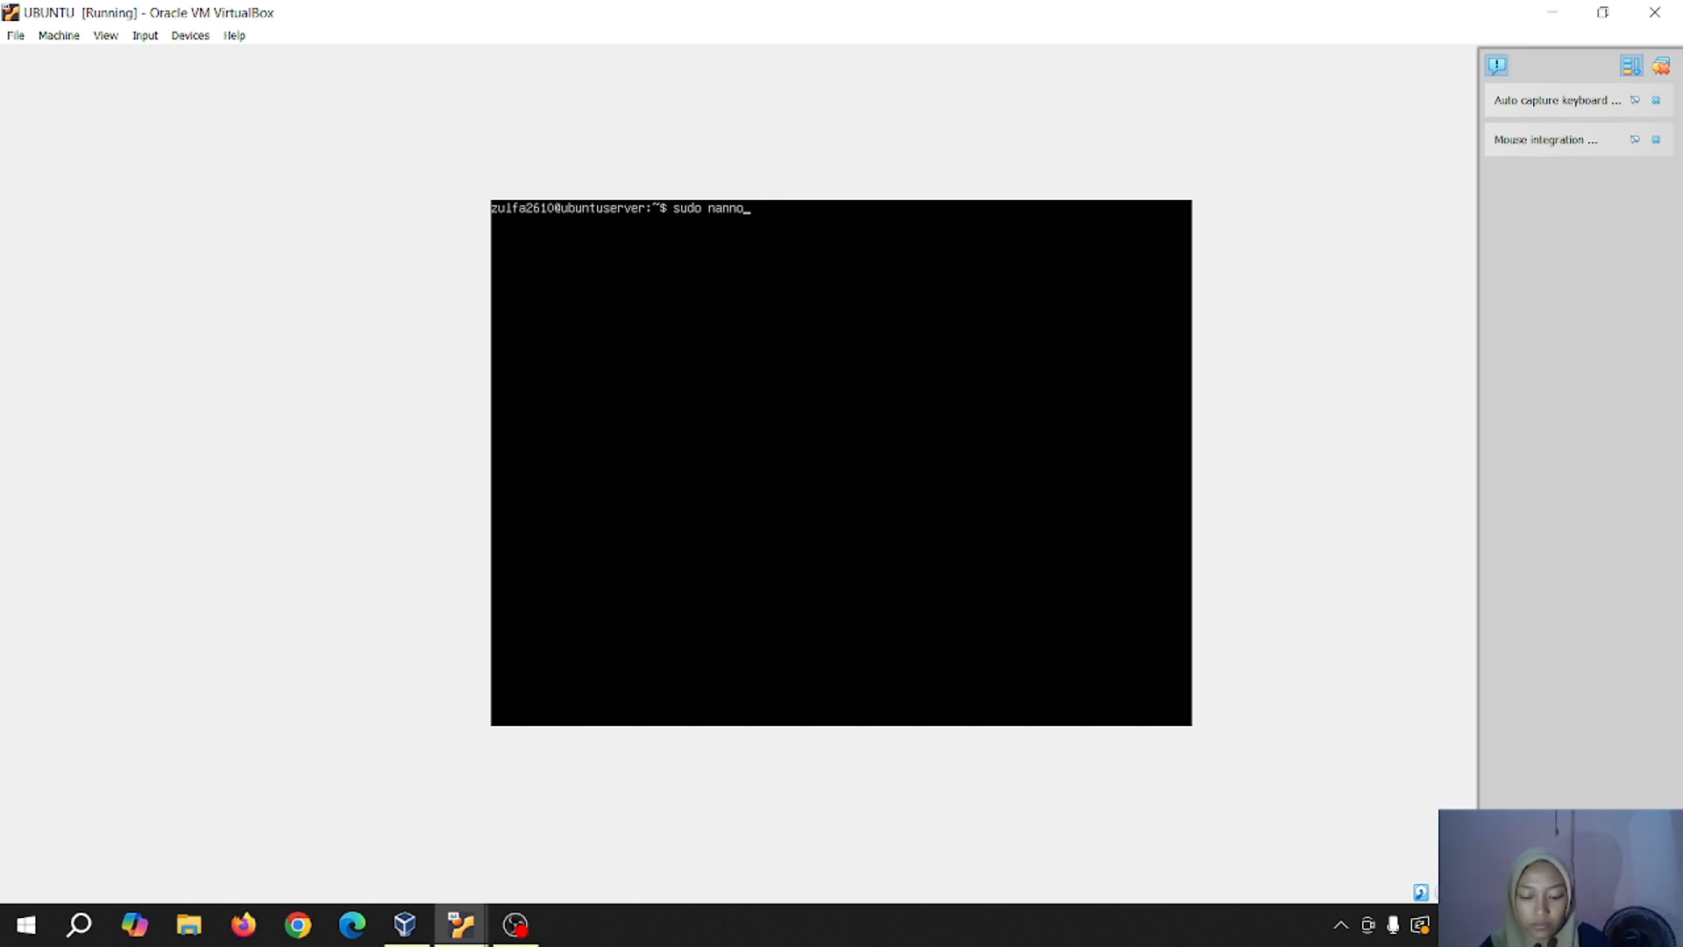
pyautogui.press('BackSpace')
pyautogui.press('BackSpace')
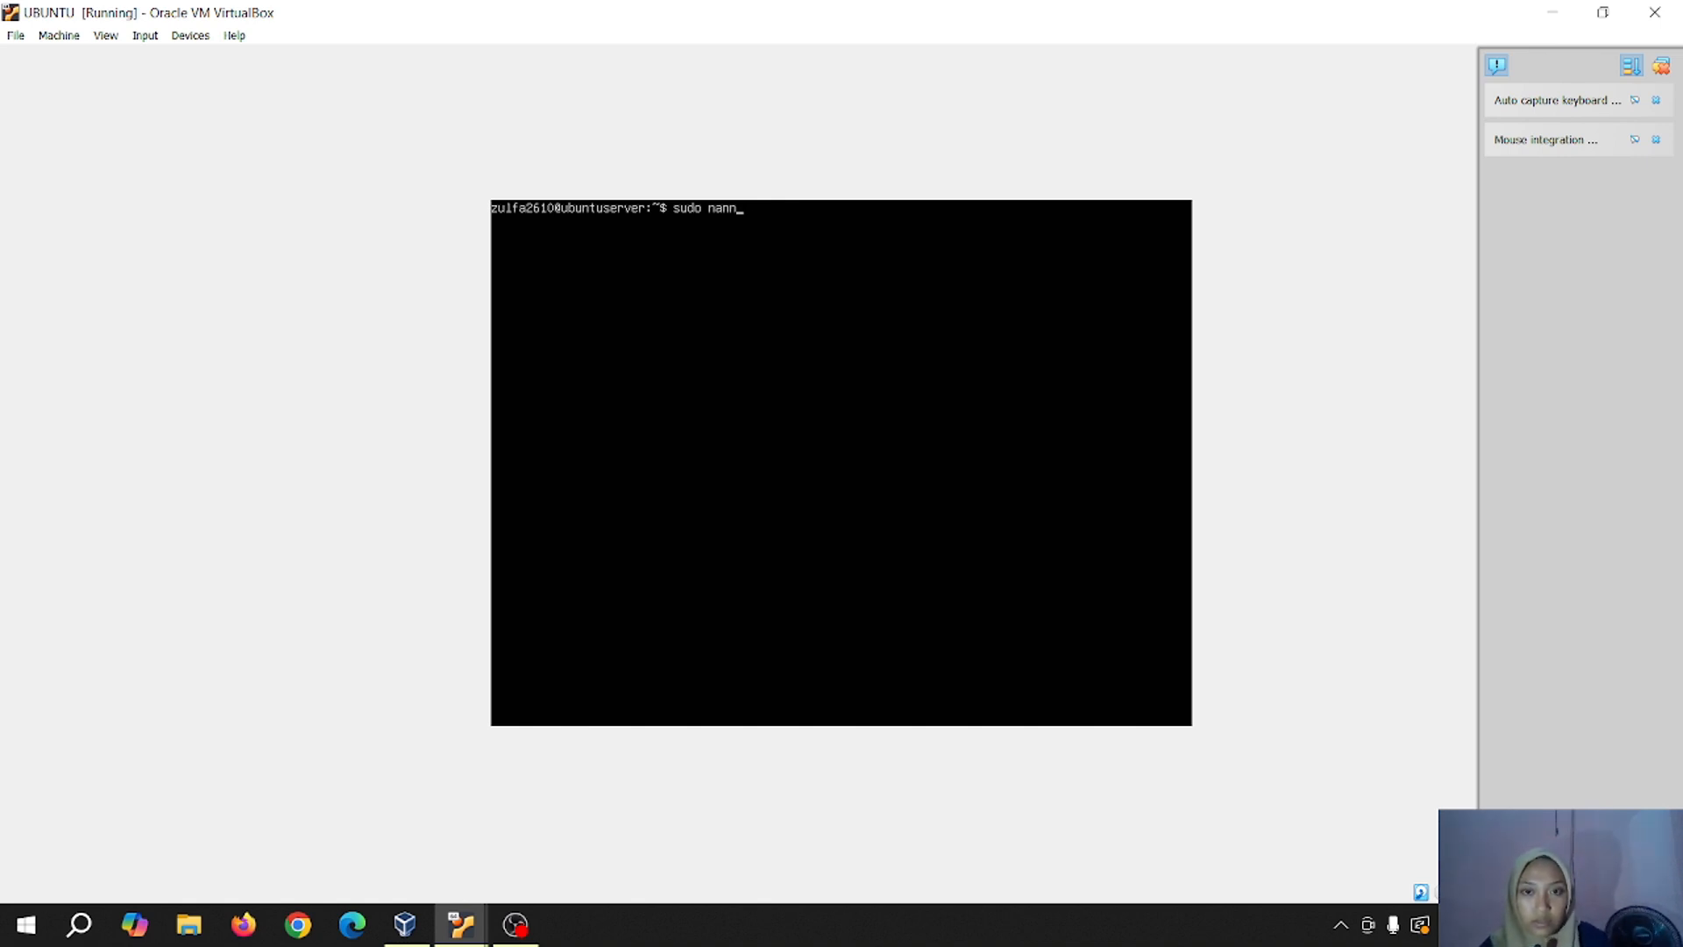
pyautogui.write('p')
pyautogui.press('BackSpace')
pyautogui.write('o')
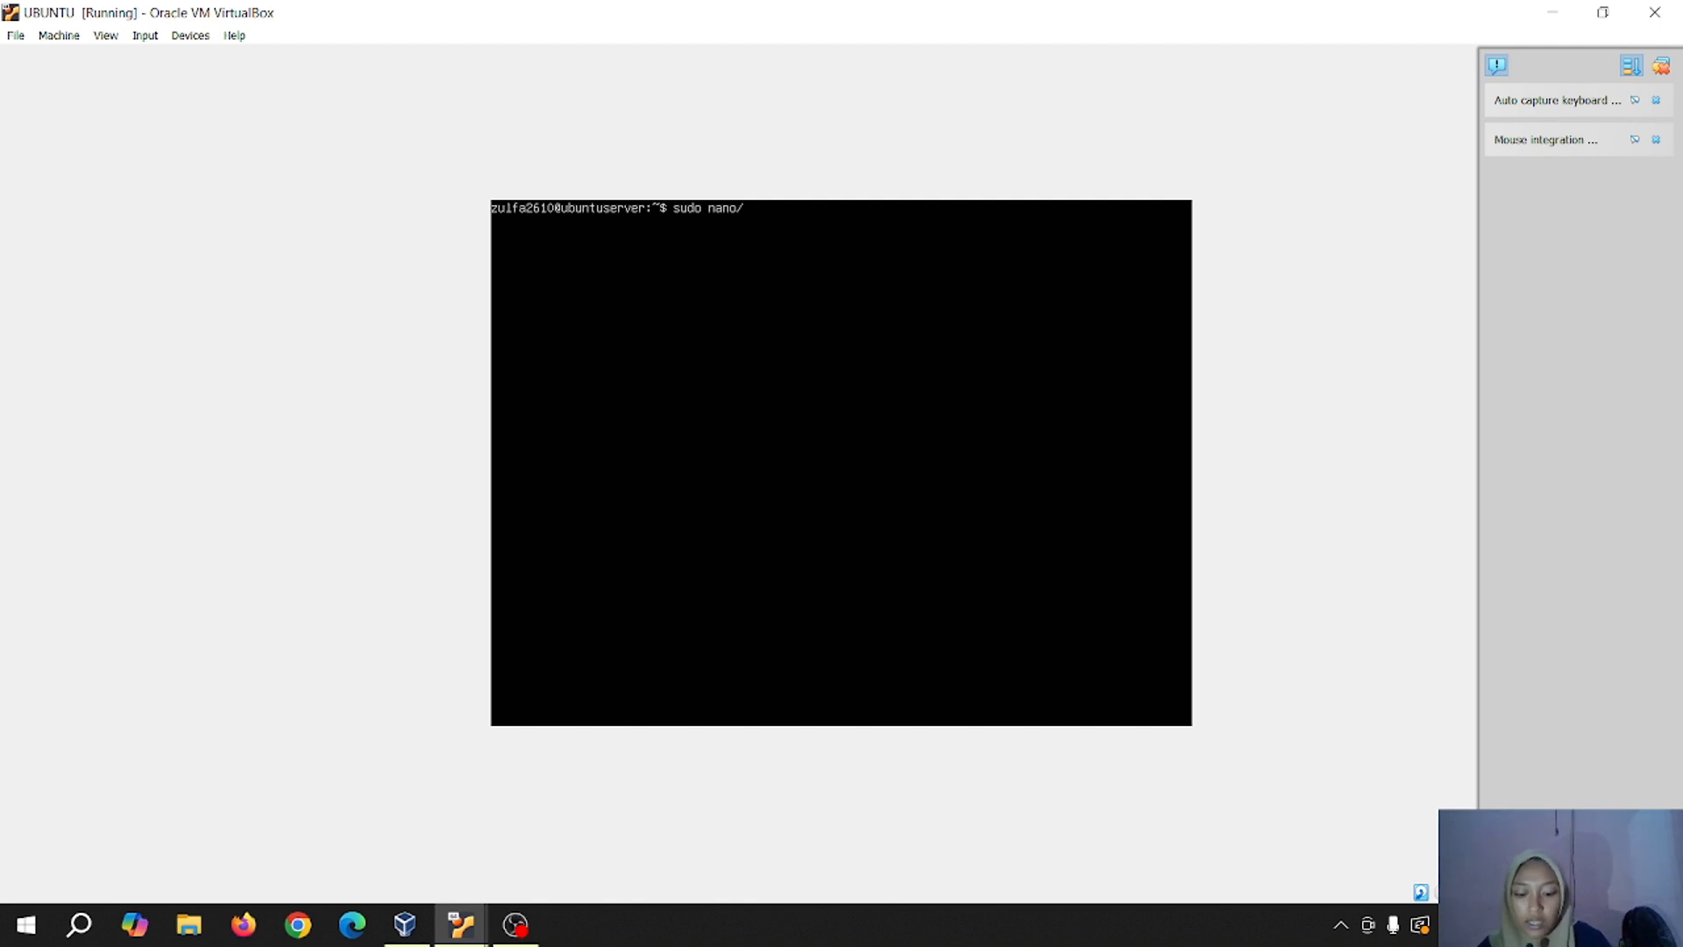
pyautogui.write('/etc/')
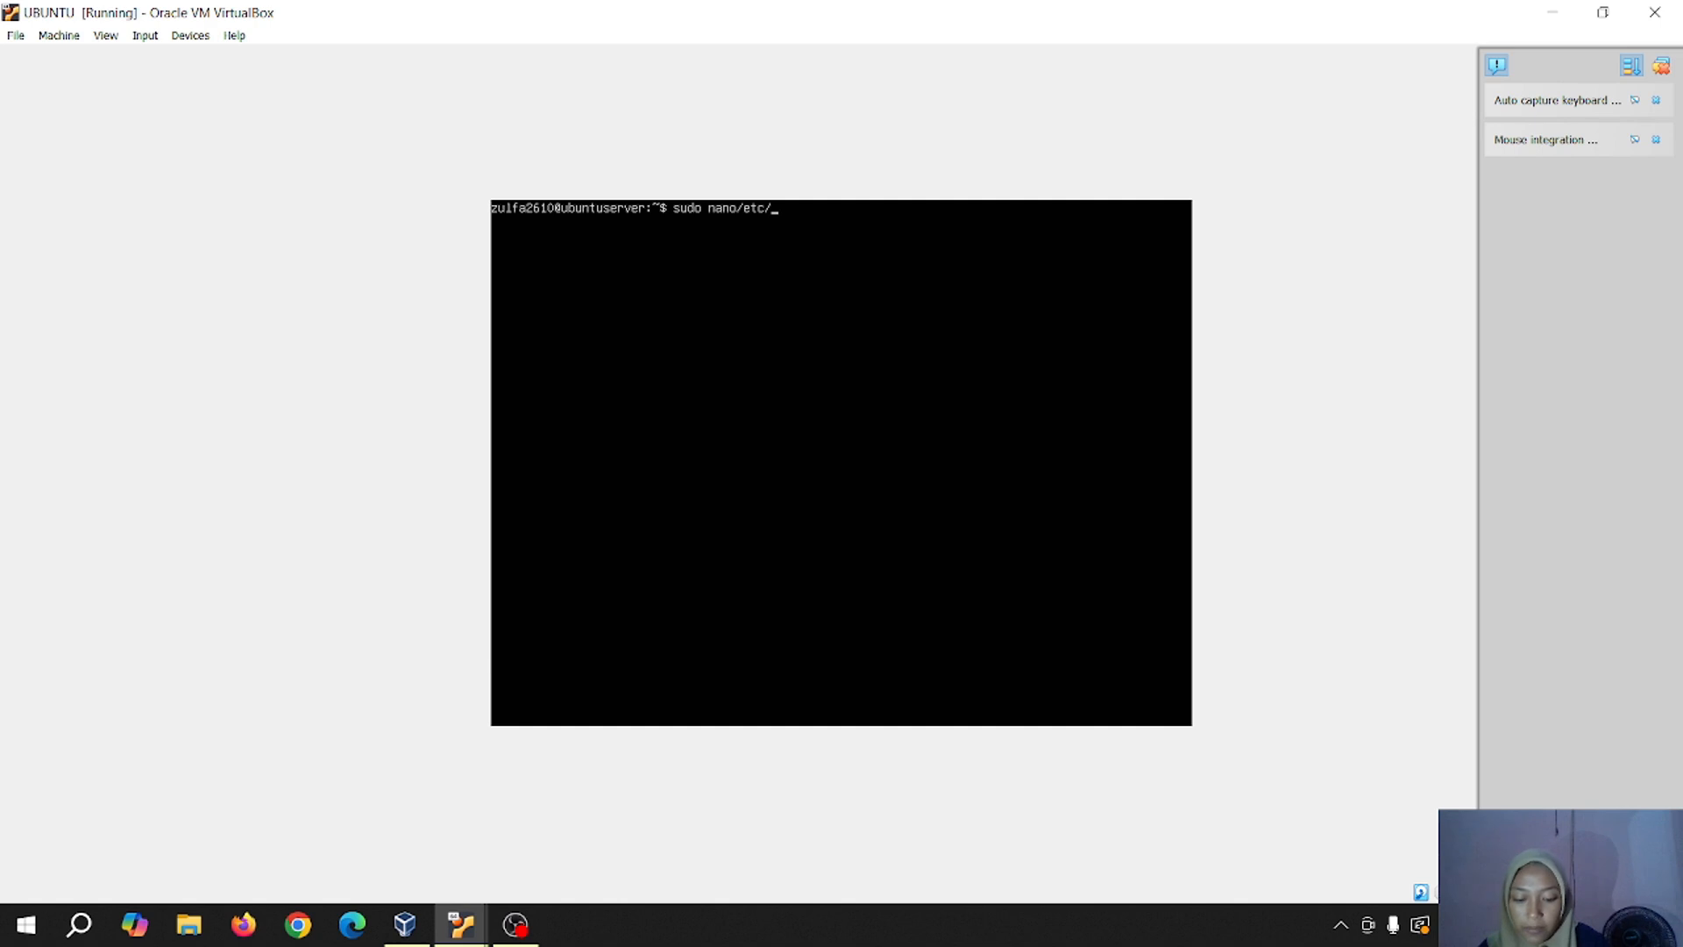
pyautogui.write('netpl')
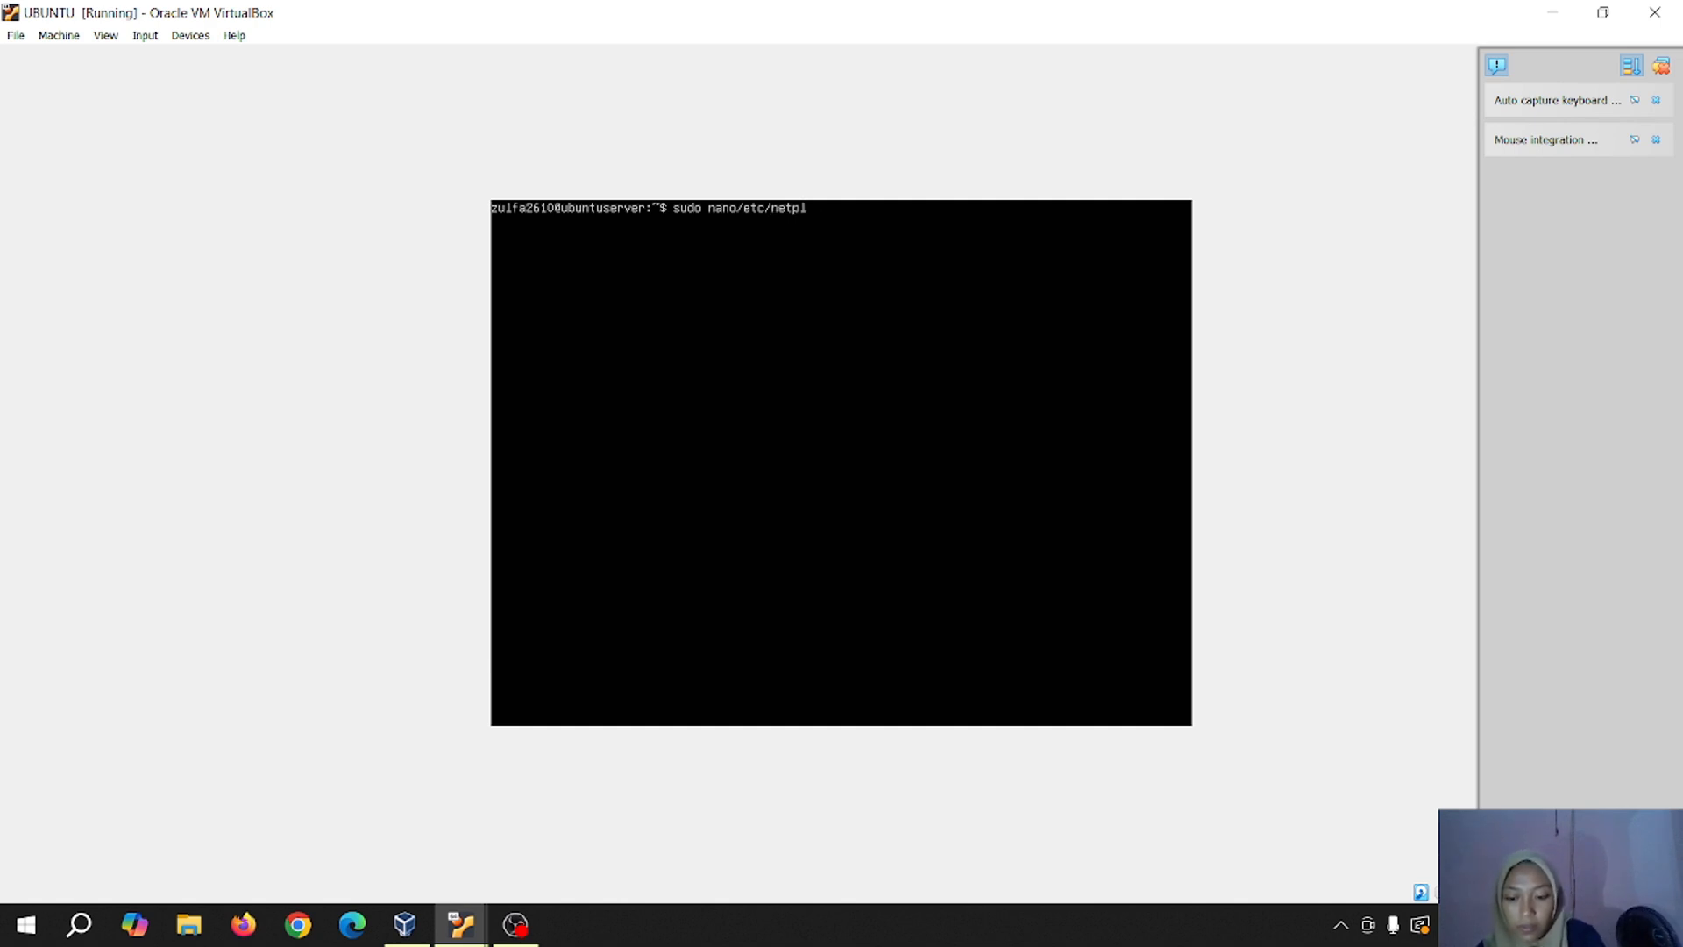
pyautogui.write('ain')
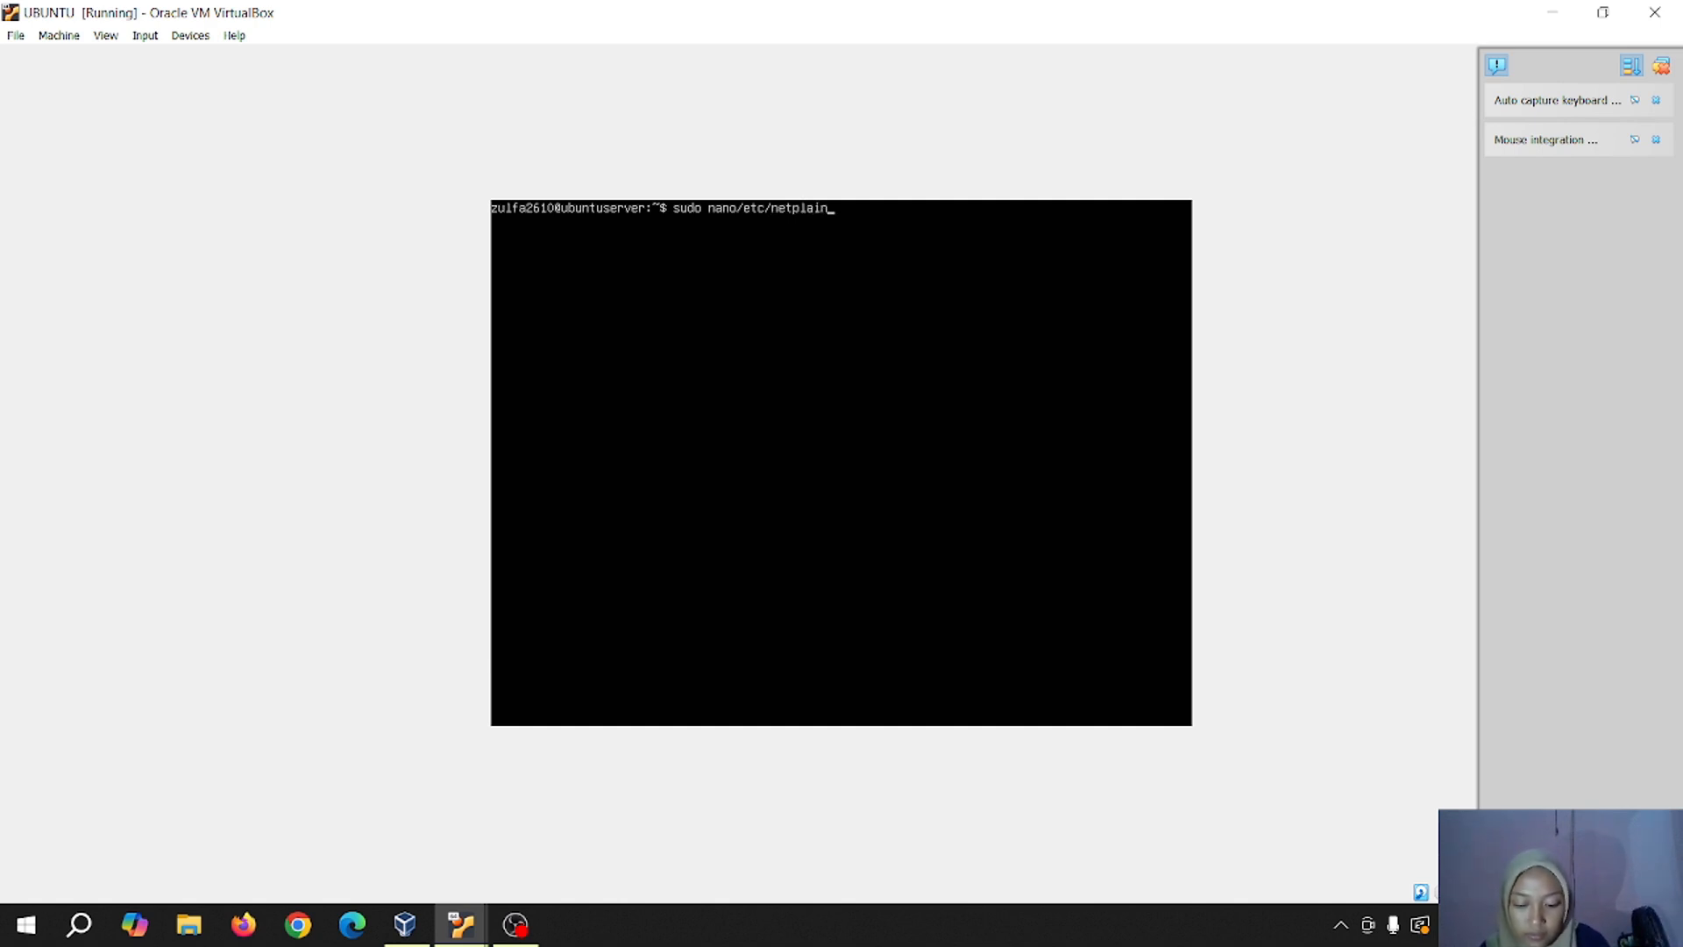
pyautogui.write('/')
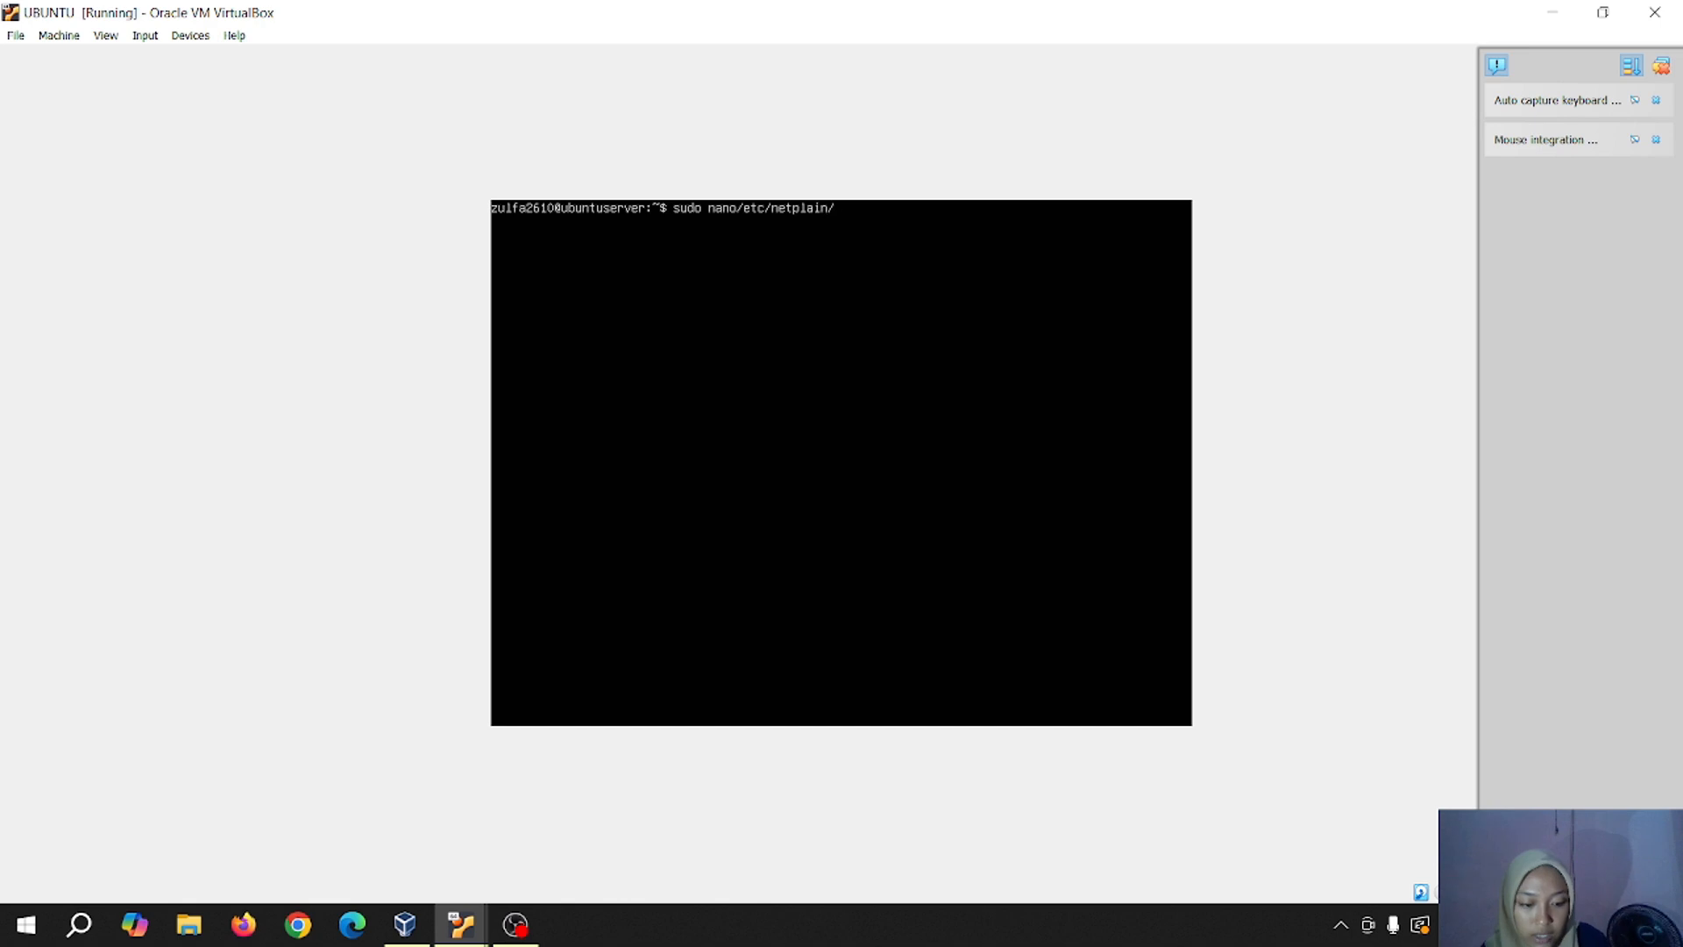
pyautogui.write('00-i')
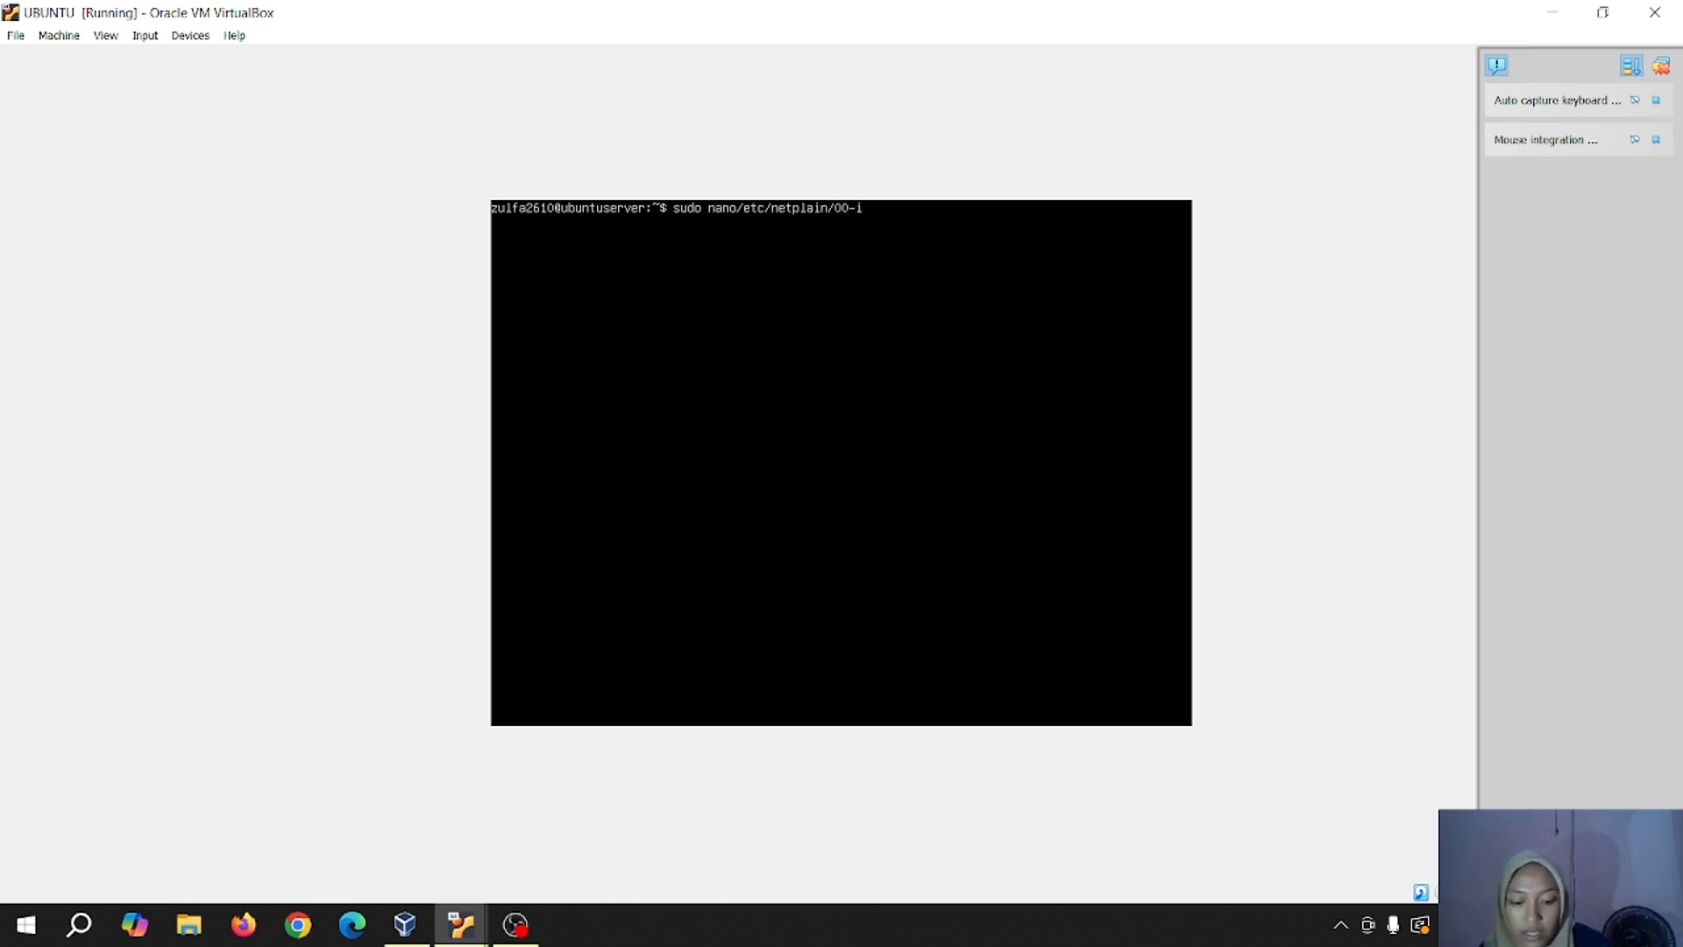
pyautogui.write('nsta')
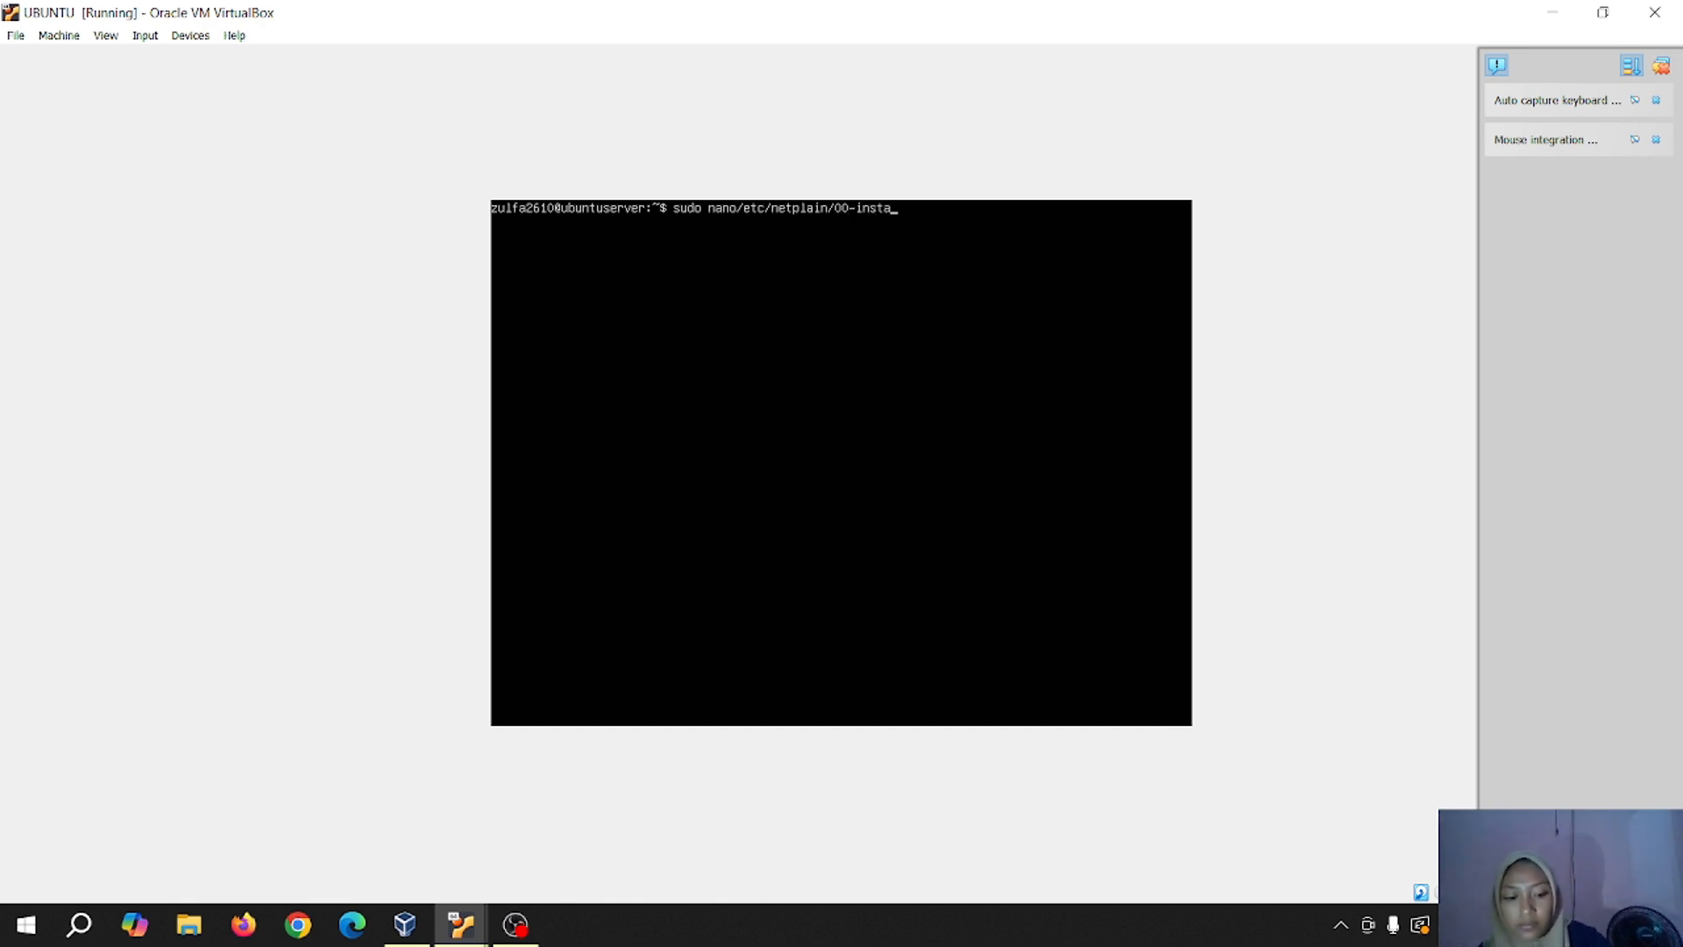
pyautogui.write('ller')
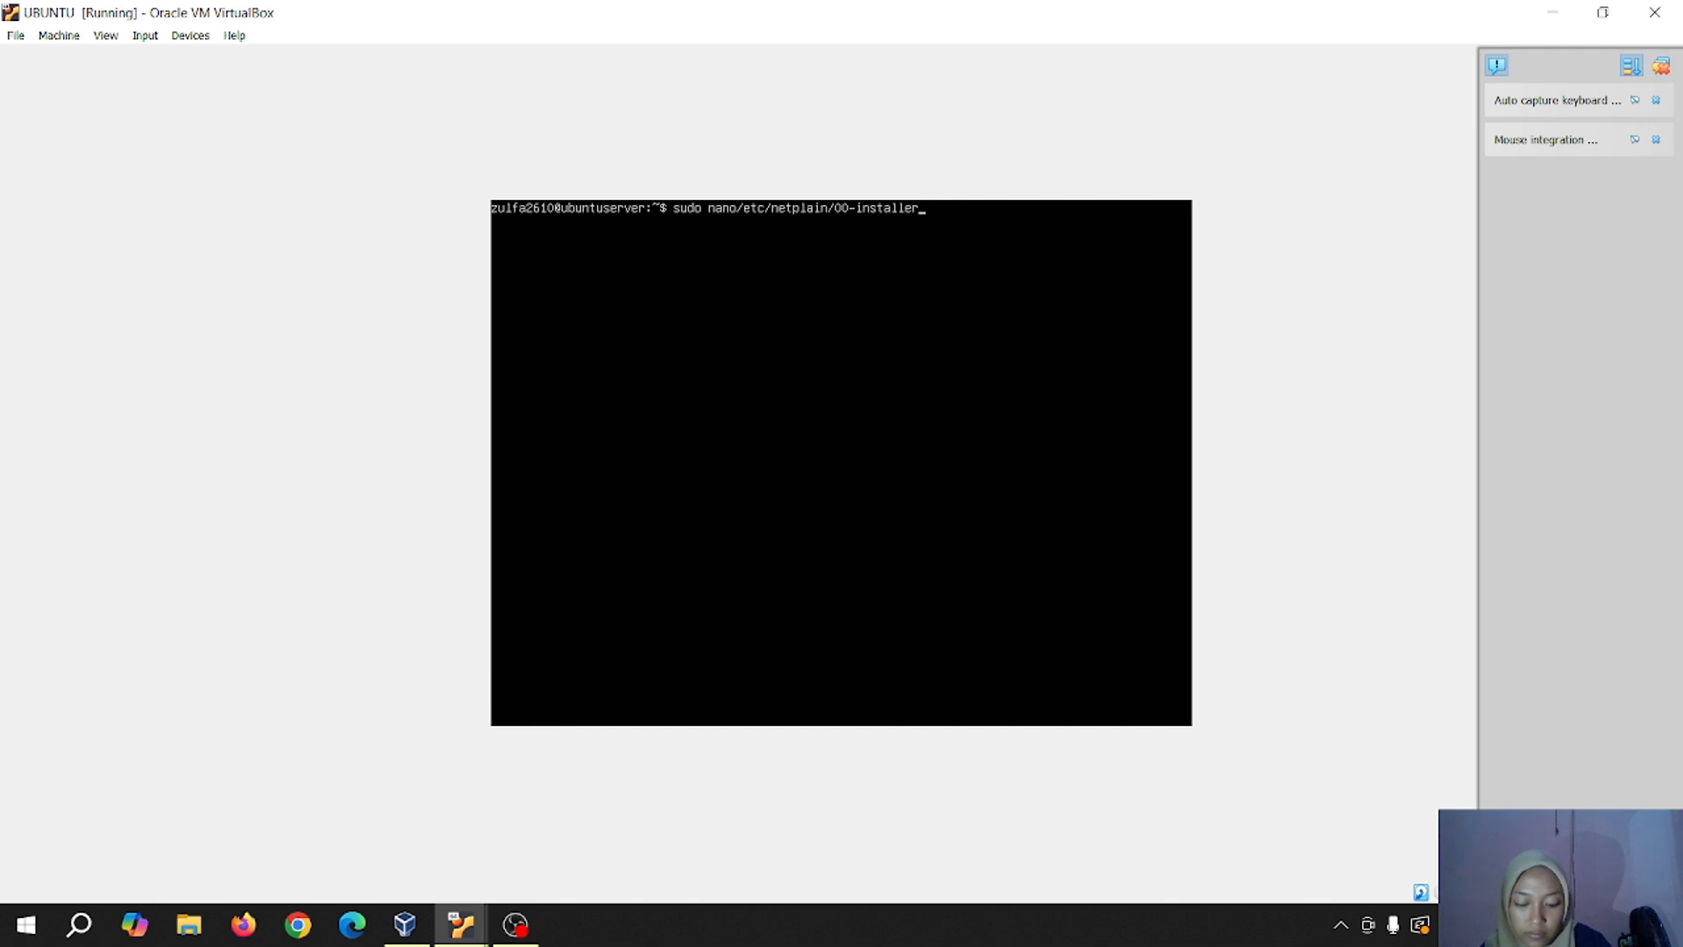
pyautogui.write('-config')
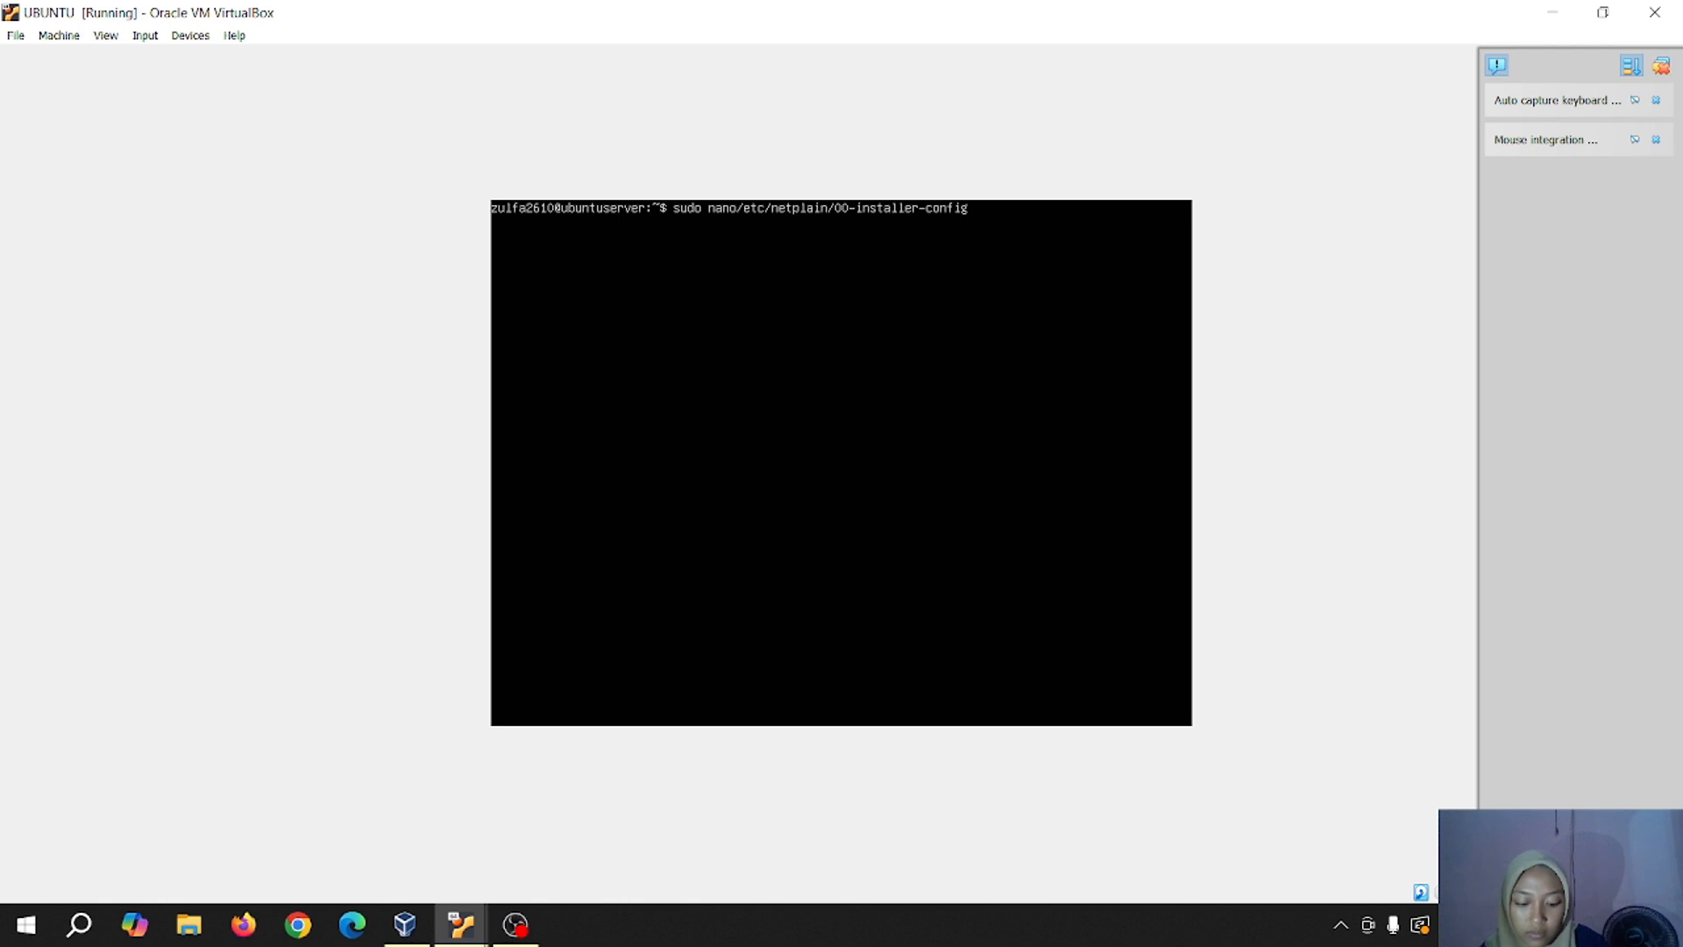
pyautogui.write('.yaml')
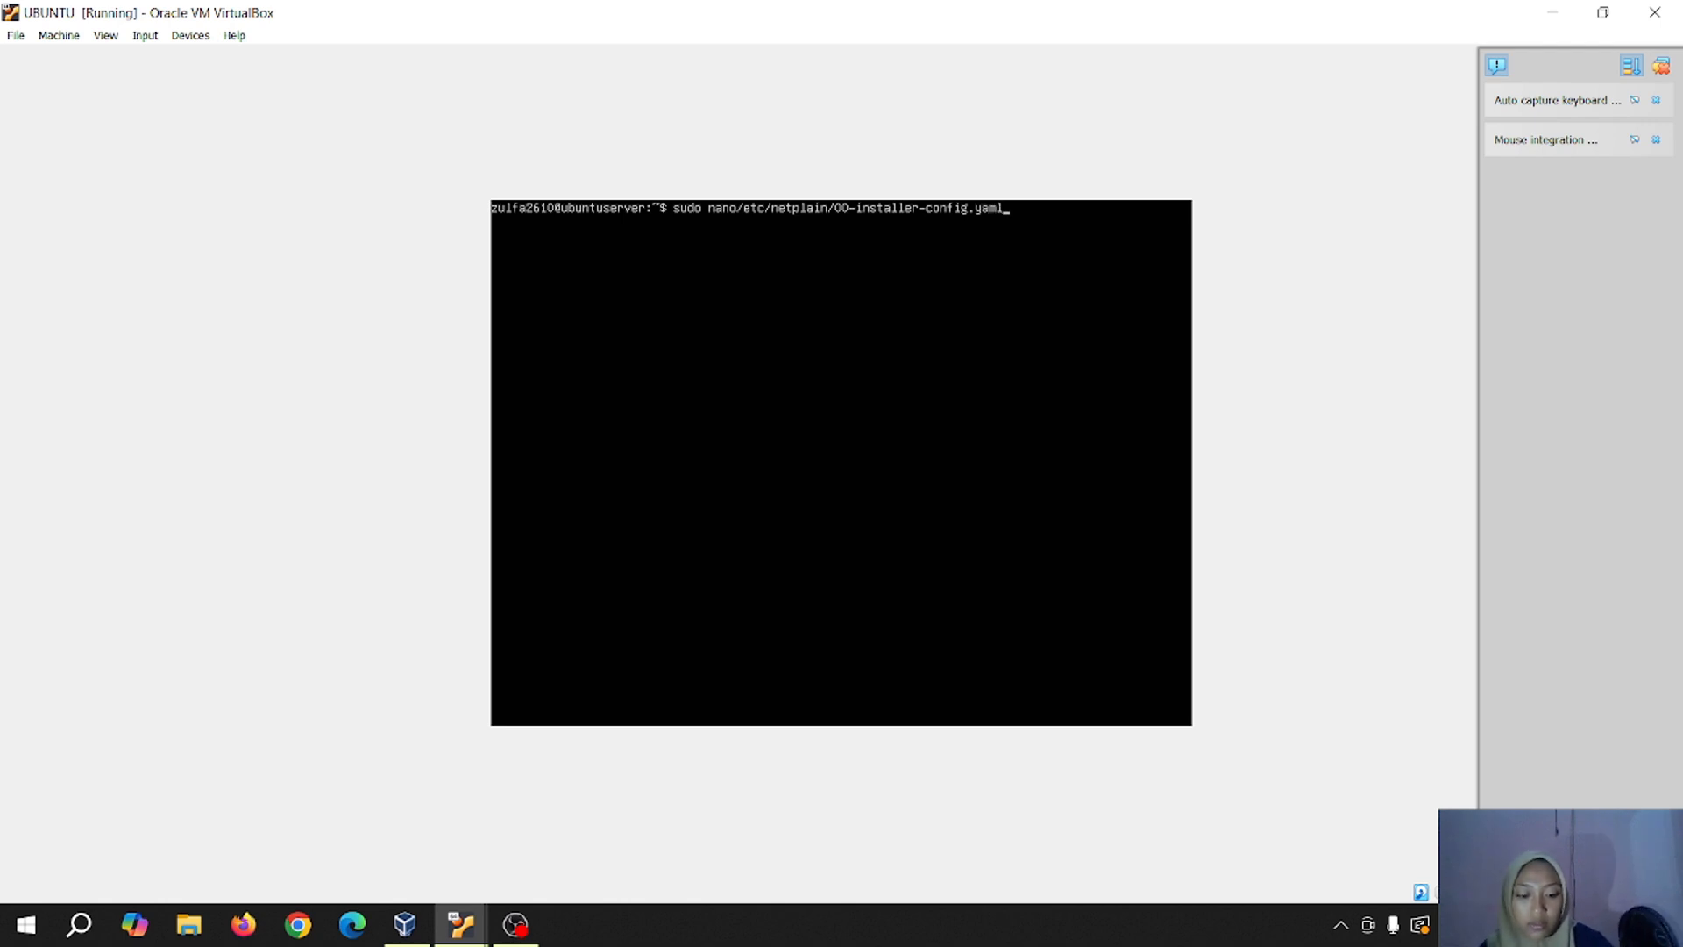
pyautogui.press('Return')
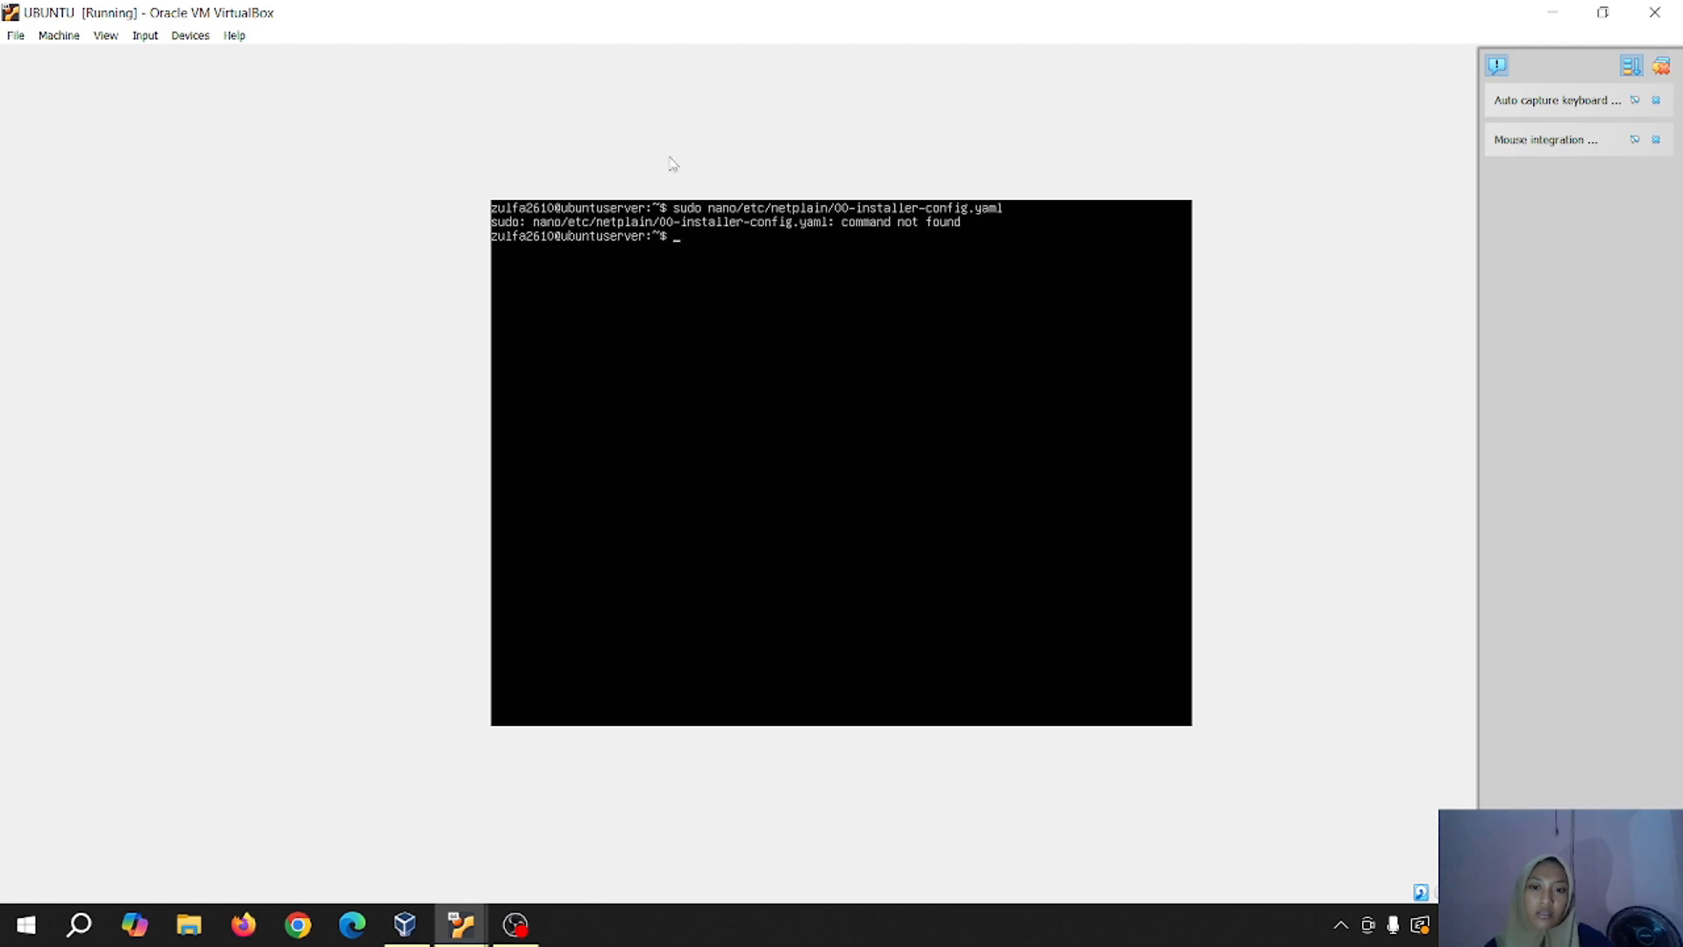
# Minimize the VM and OBS windows, then stop the OBS screen recording
pyautogui.click(1552, 14)
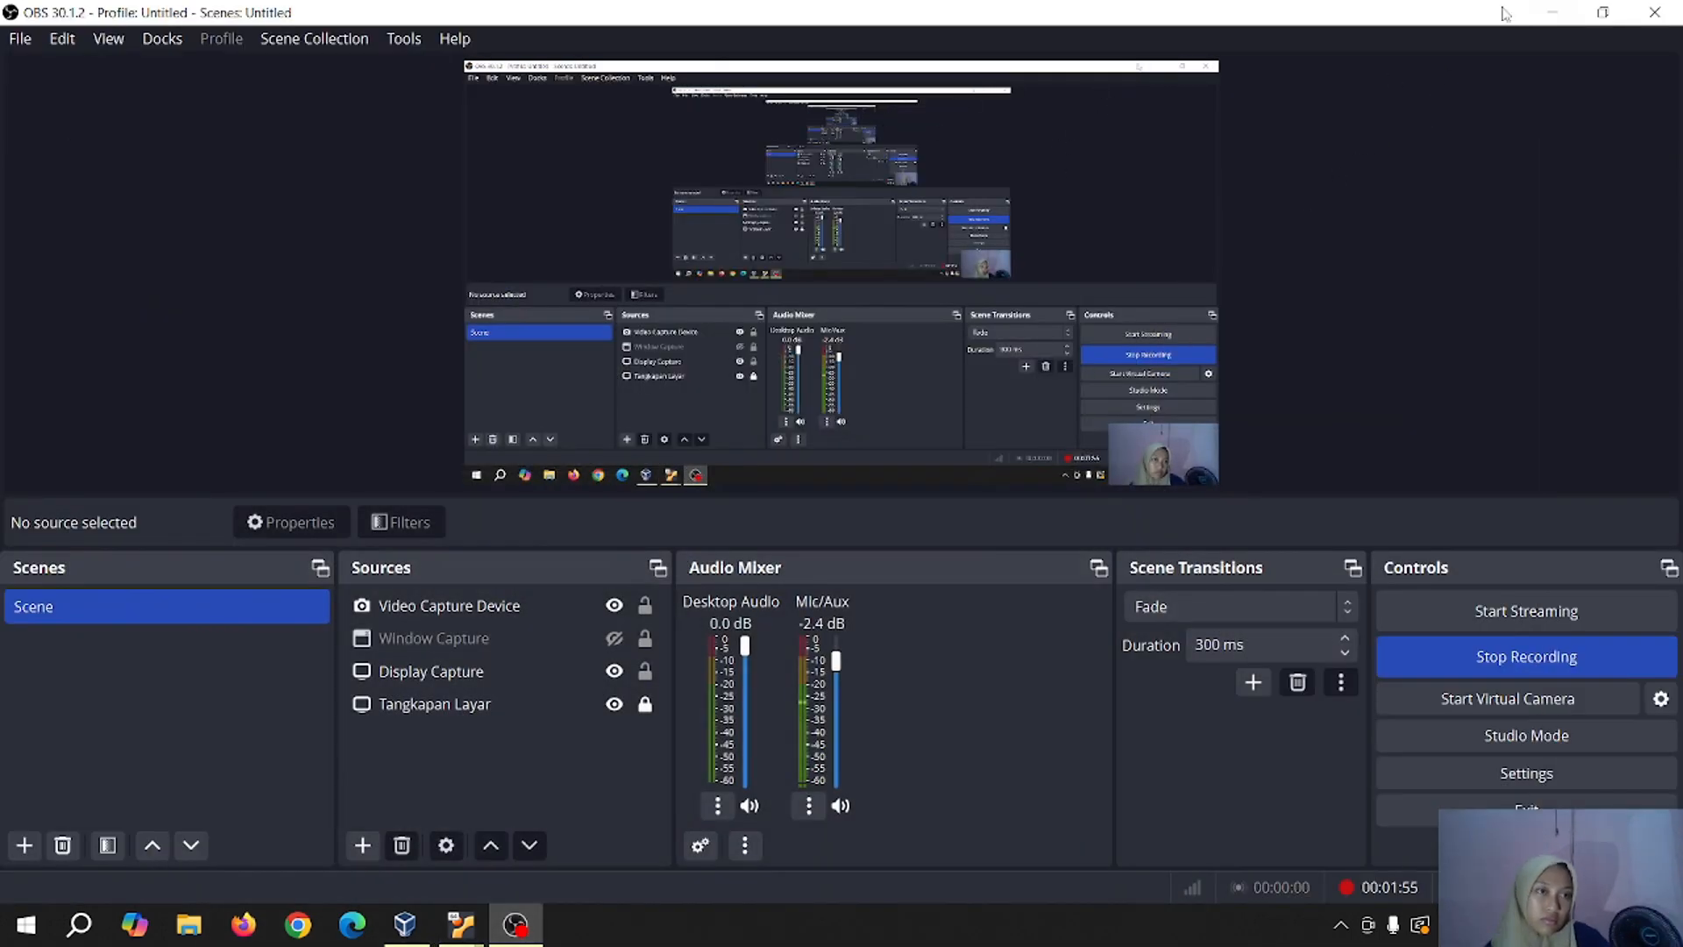
pyautogui.click(1552, 12)
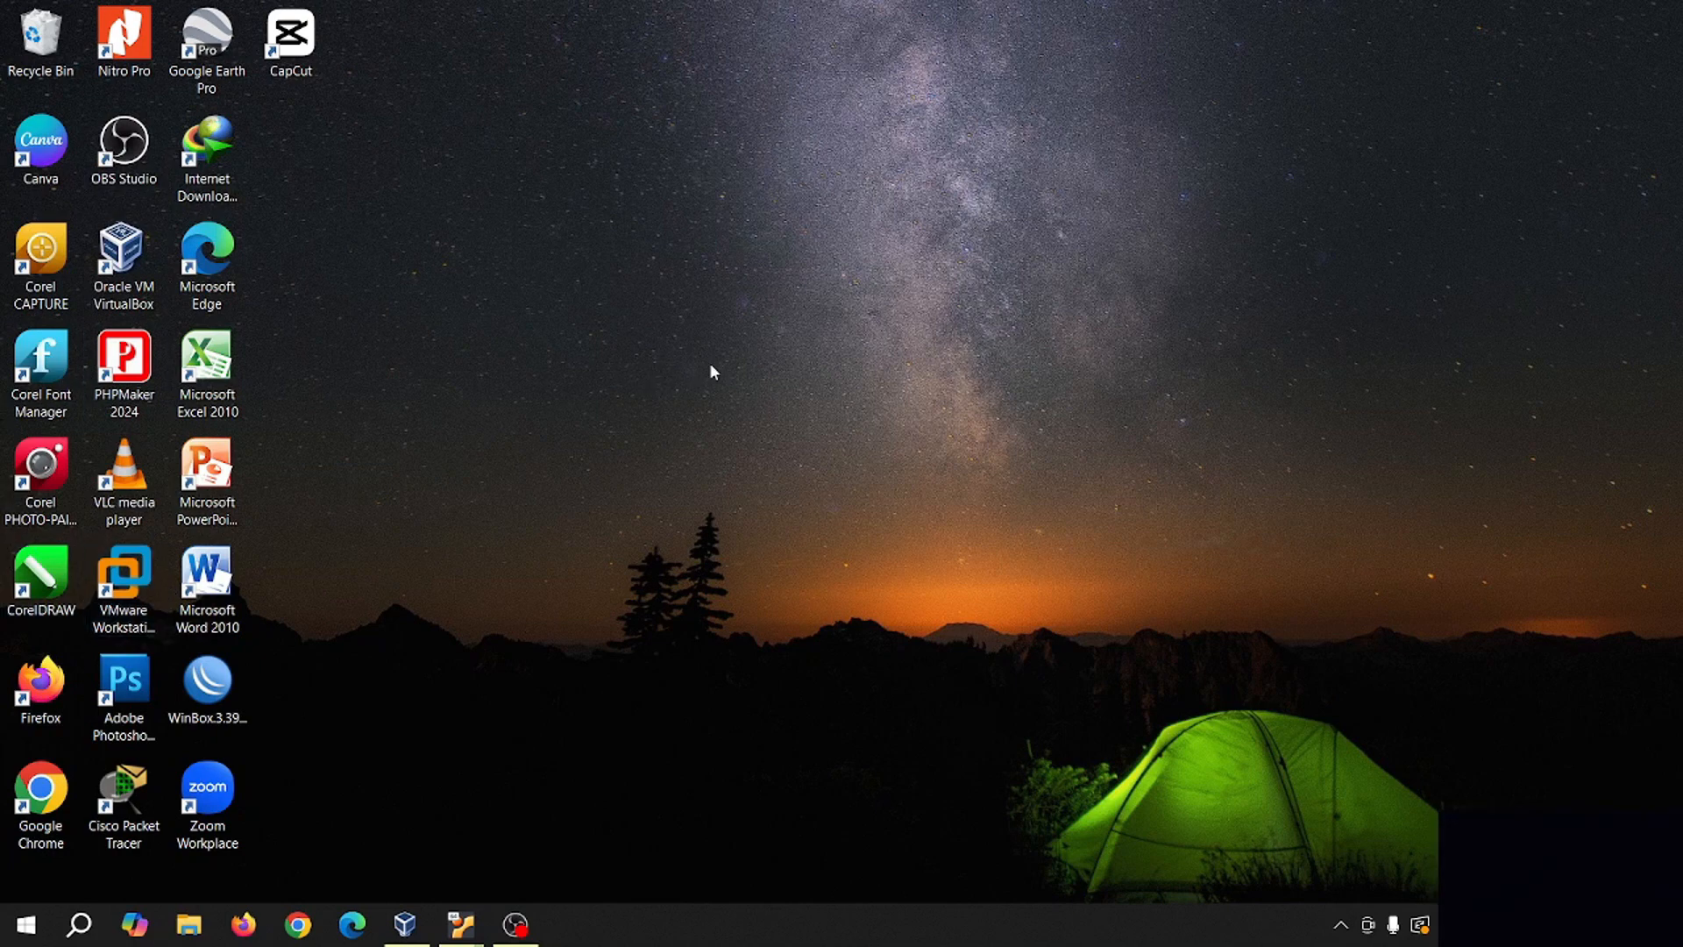
pyautogui.click(516, 924)
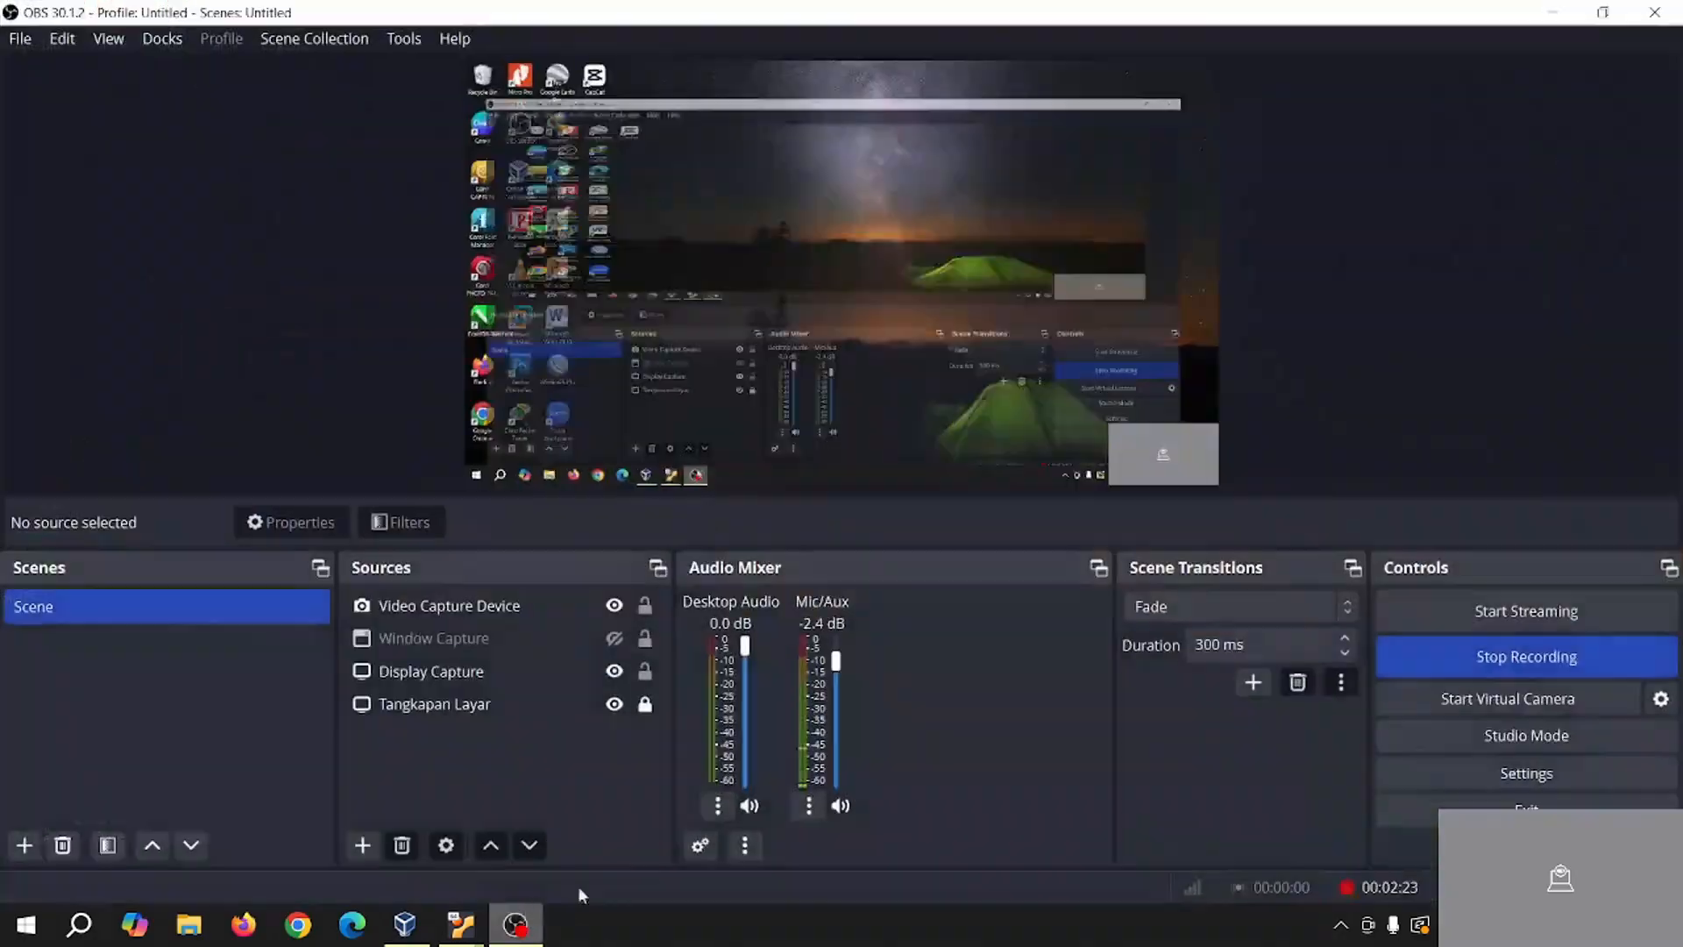
pyautogui.click(1401, 659)
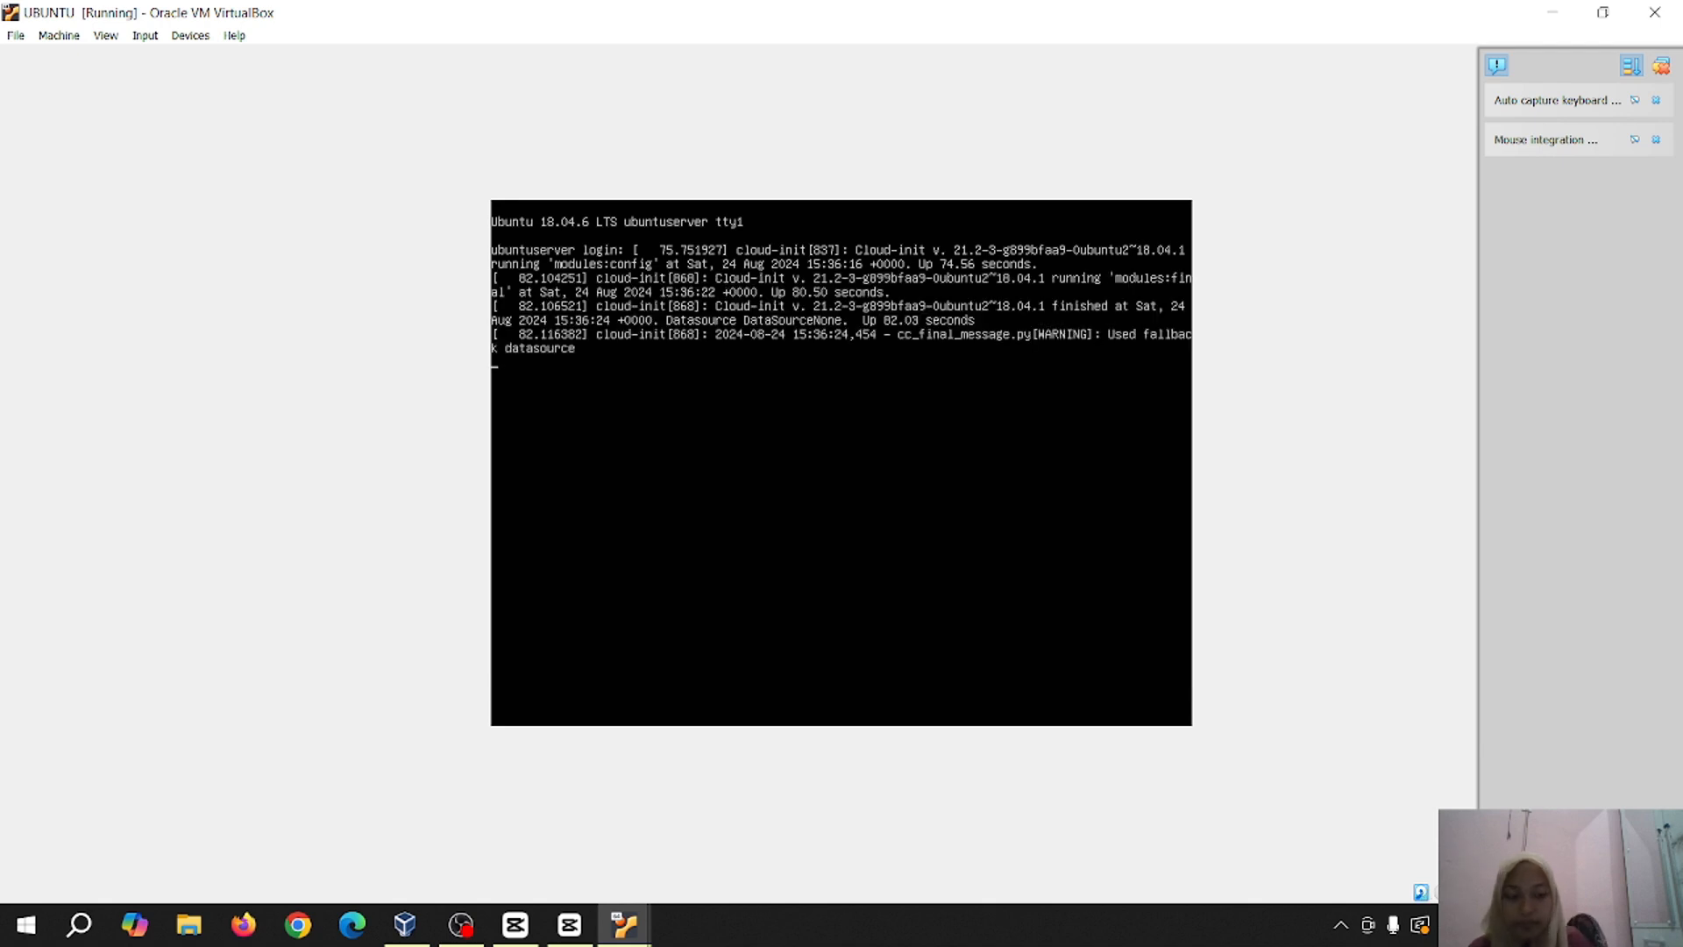
# Log back in to the Ubuntu server console with the account's username and password
pyautogui.press('Return')
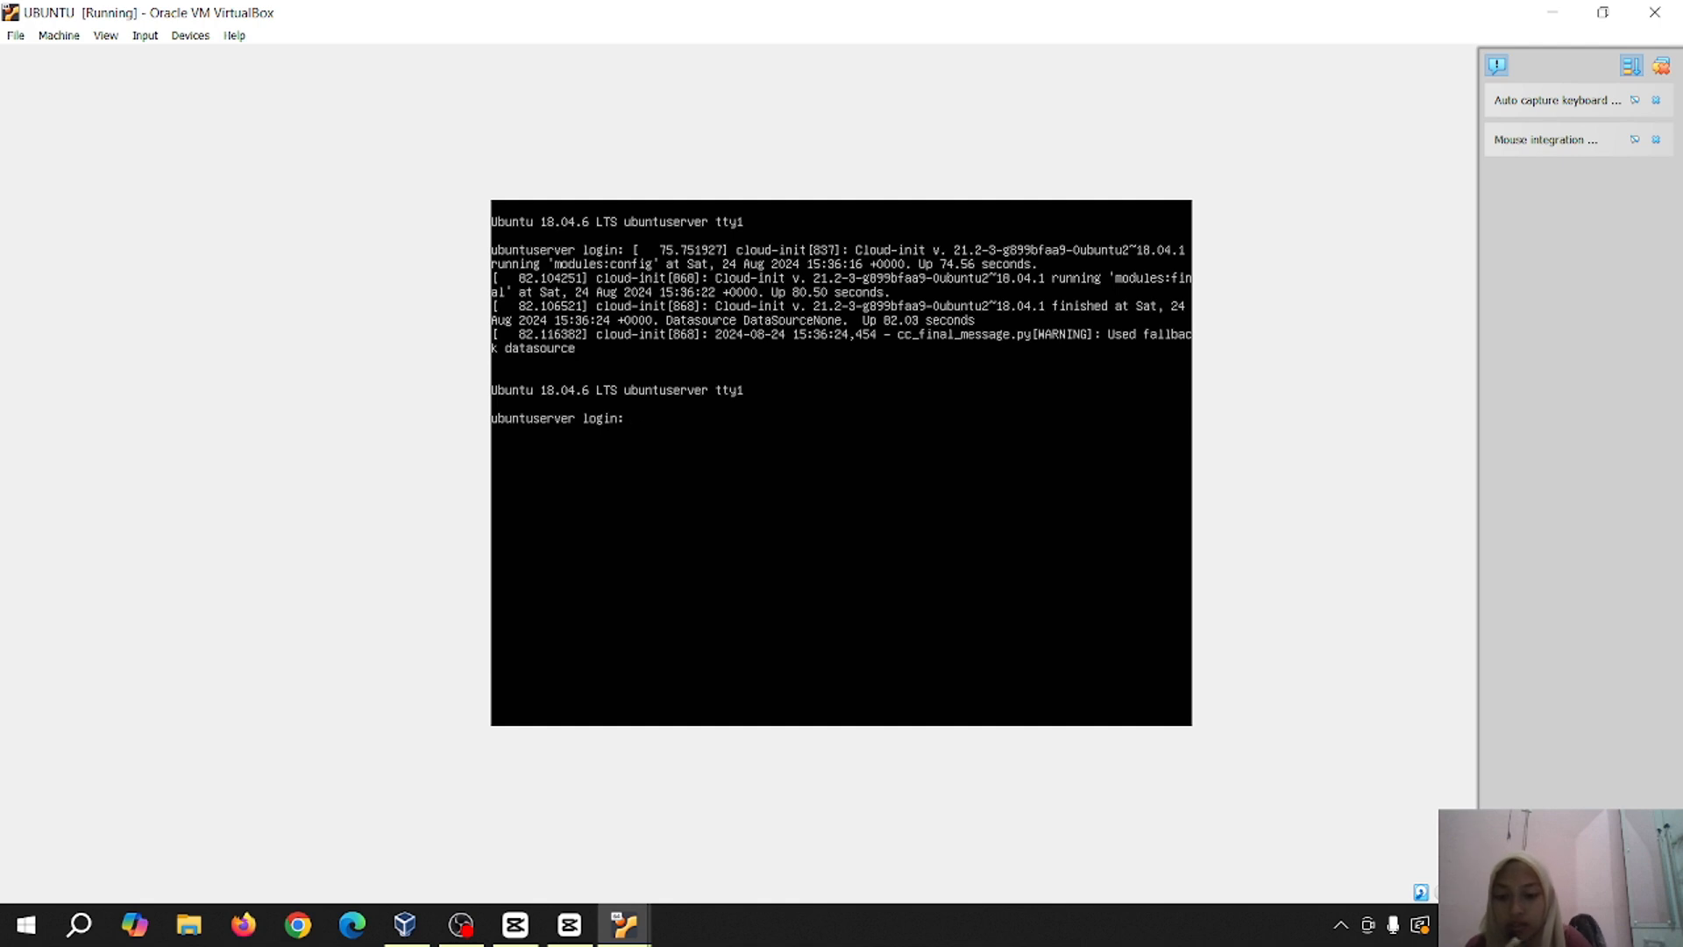
pyautogui.write('zy')
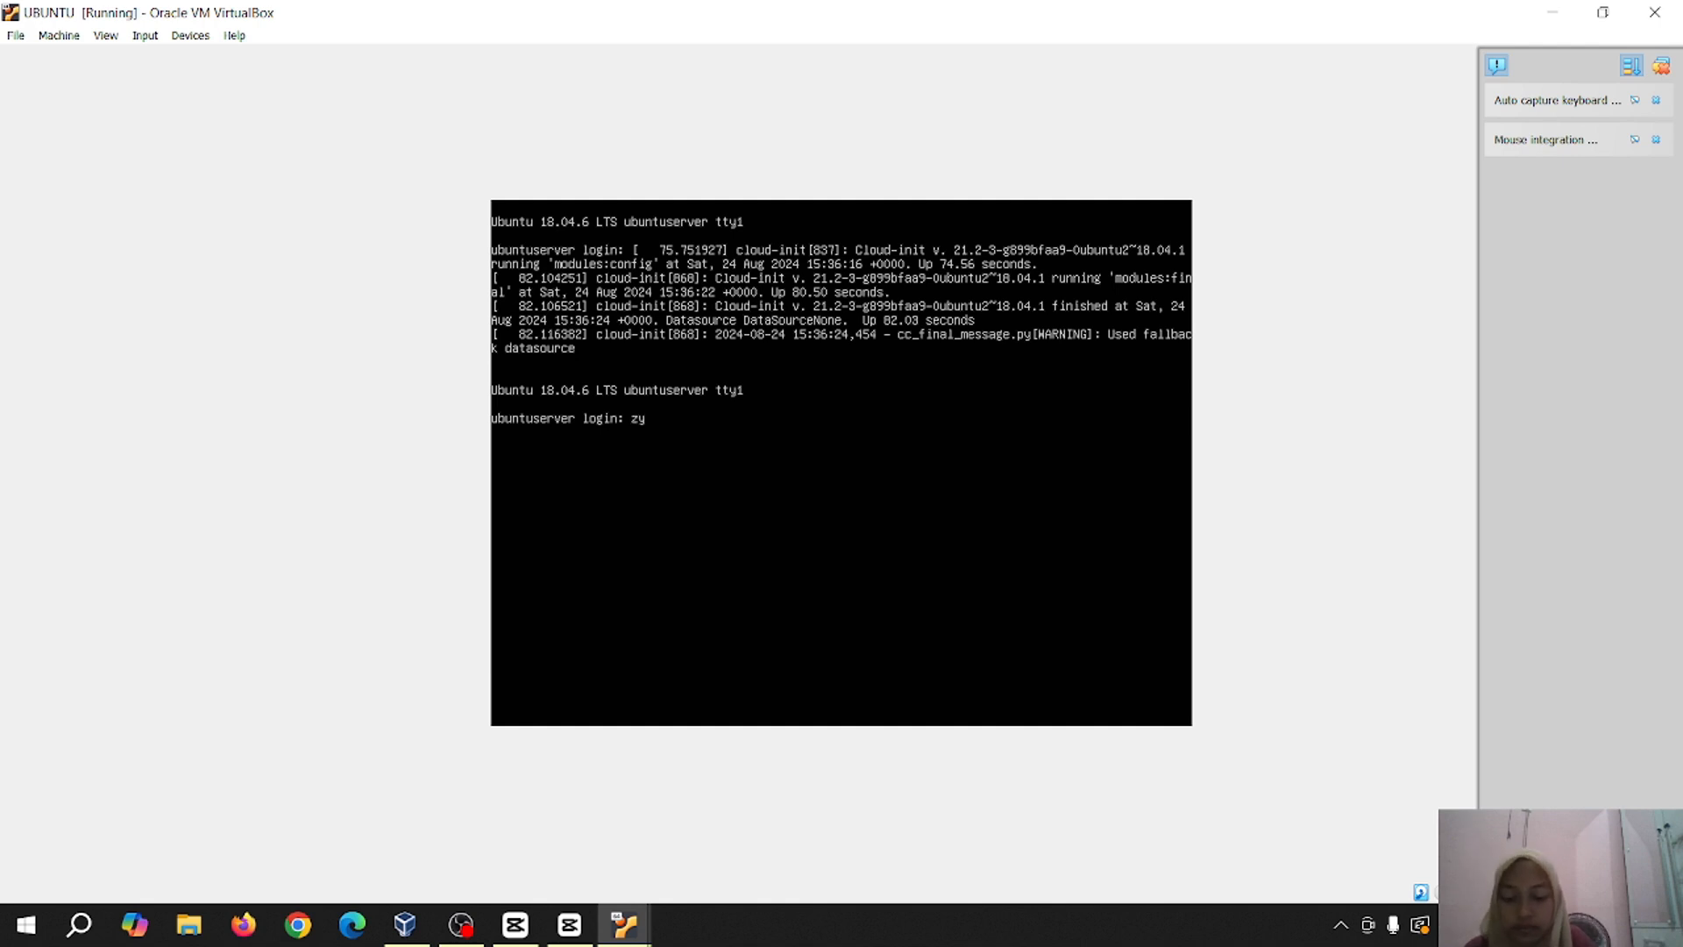
pyautogui.press('BackSpace')
pyautogui.write('ulf')
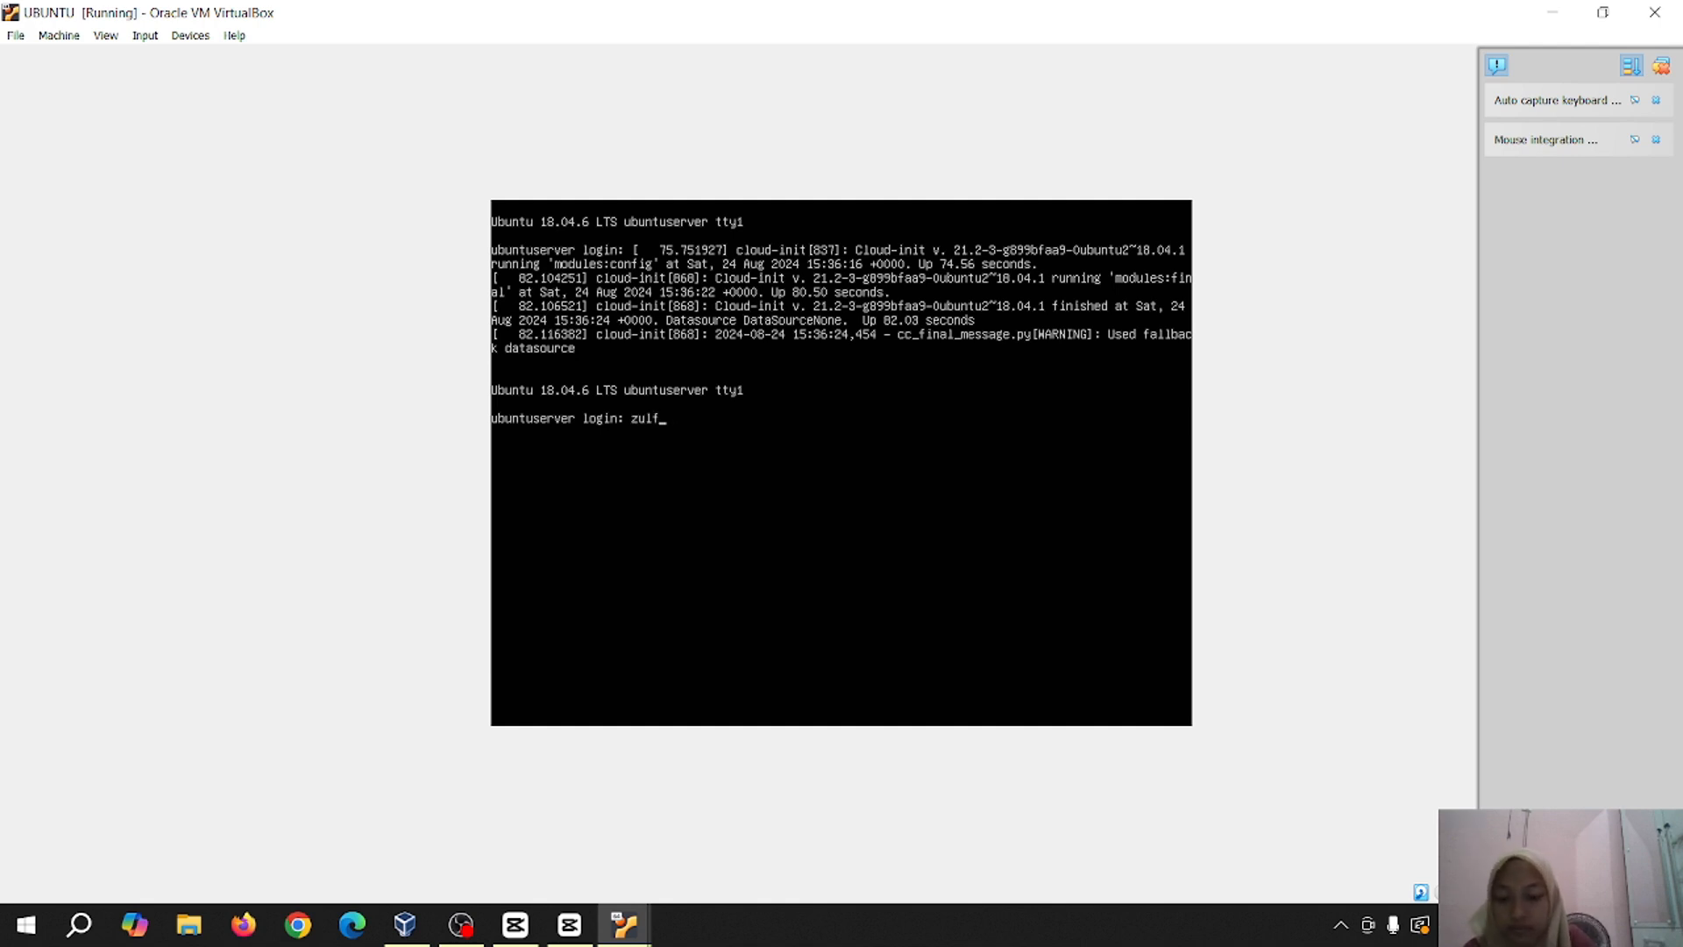
pyautogui.write('a2610')
pyautogui.press('Return')
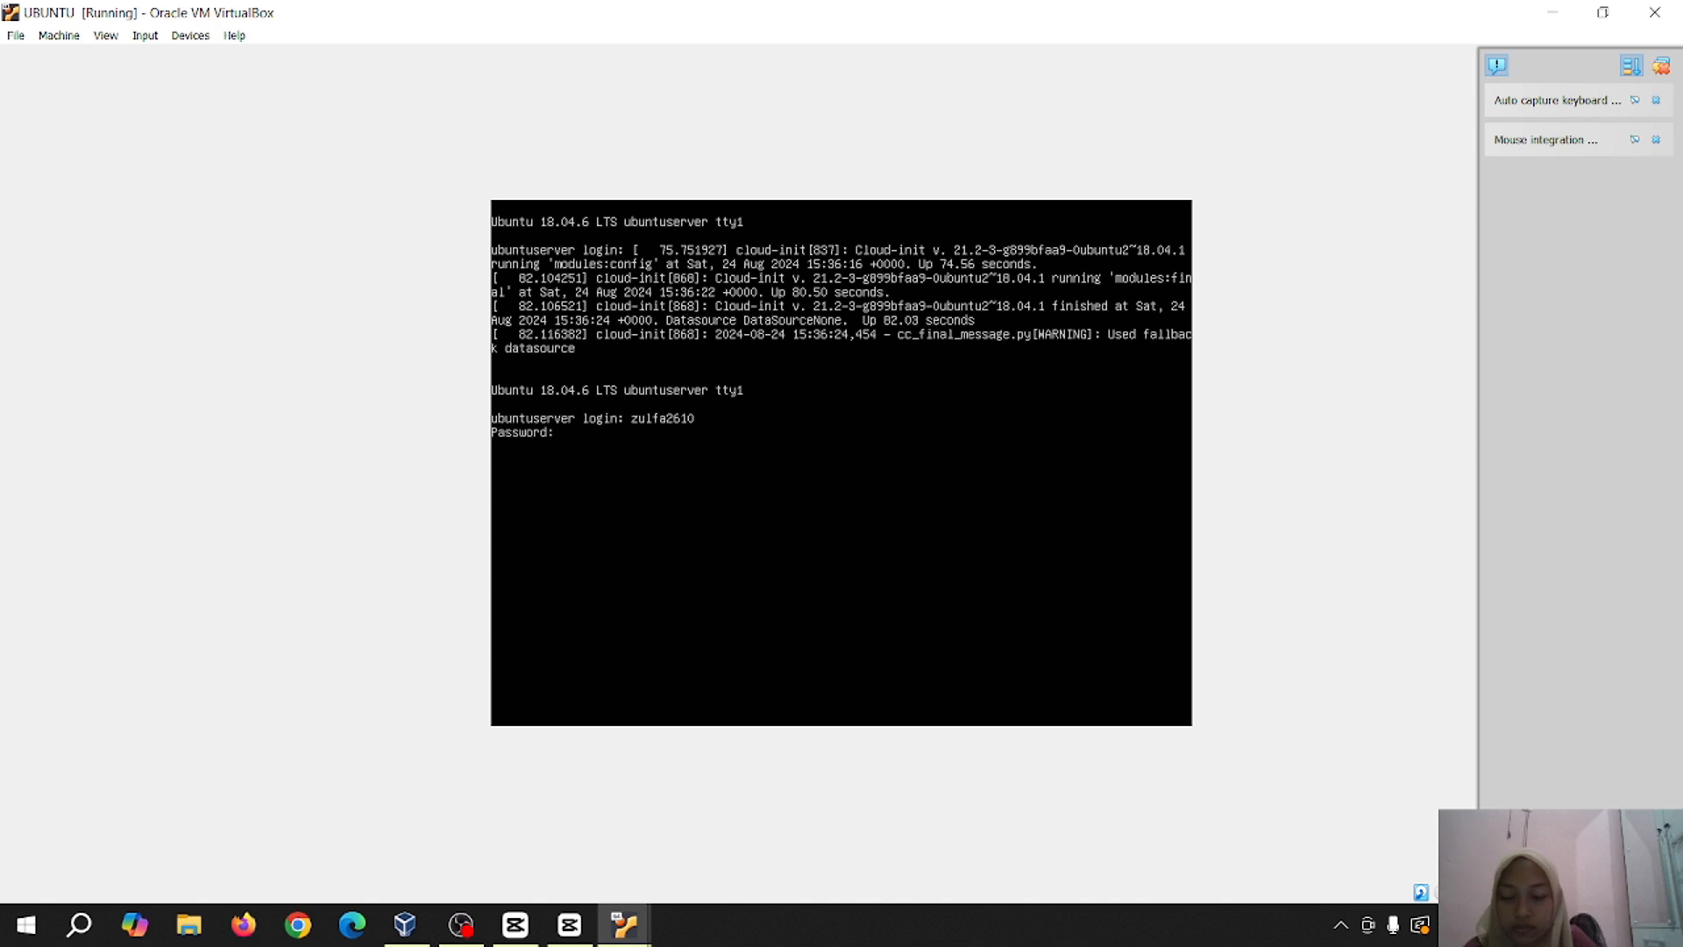
pyautogui.press('Return')
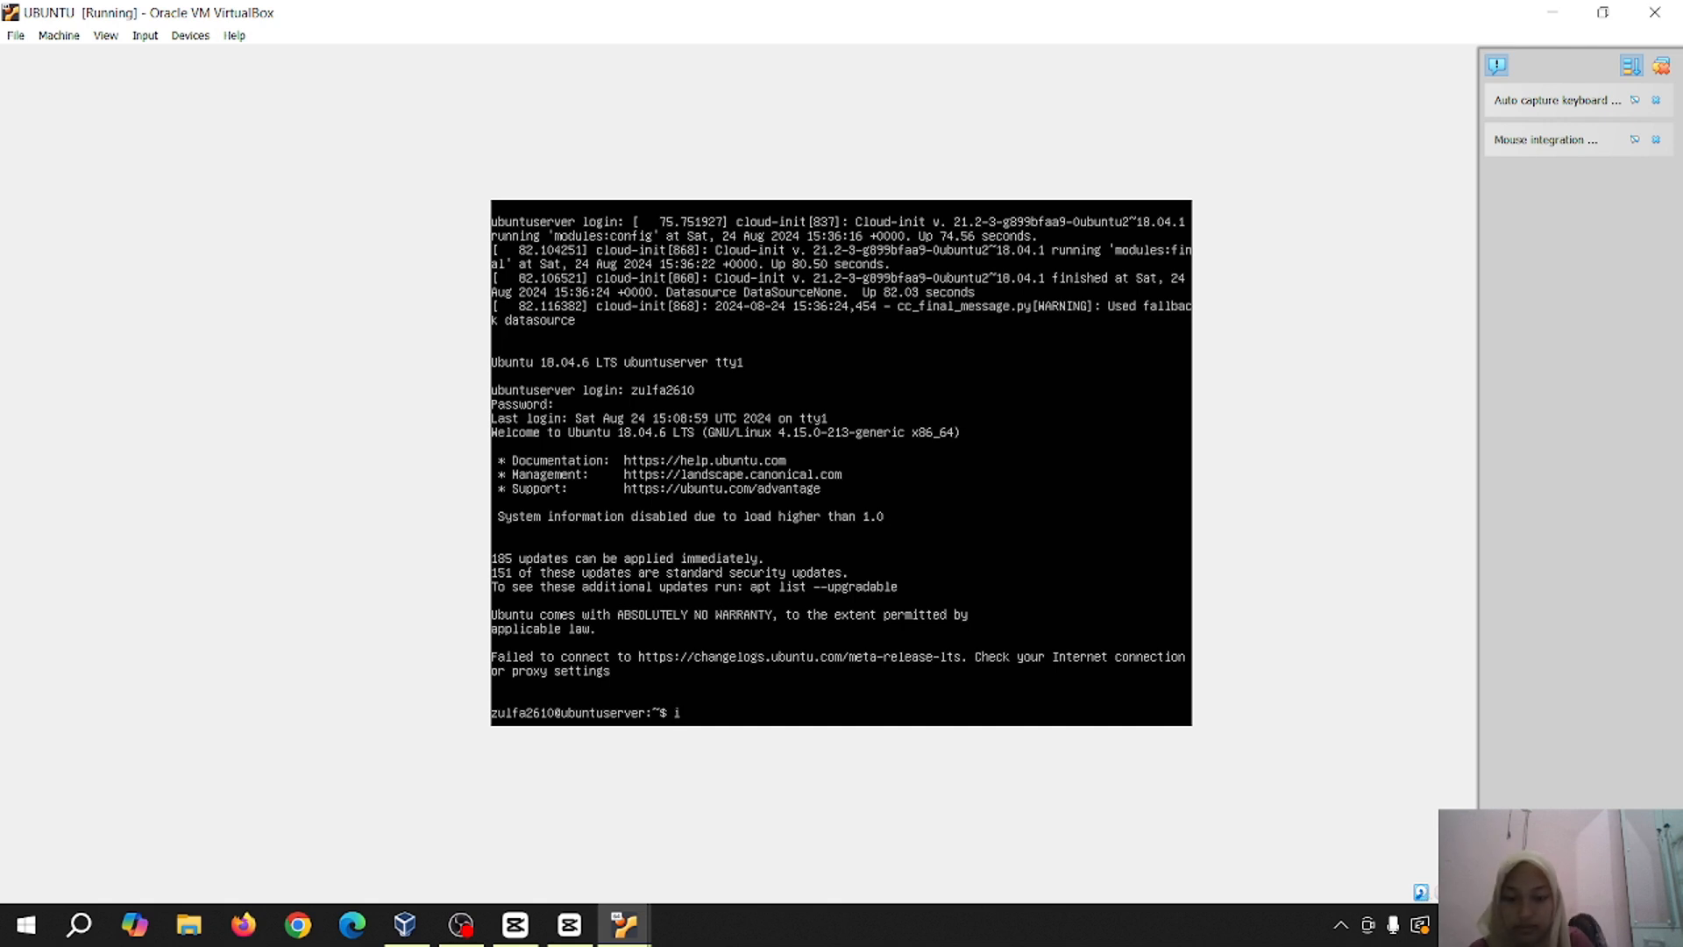
# Run 'ip address' to see enp0s3 at 192.168.1.1/24, then clear the terminal
pyautogui.write('p addres')
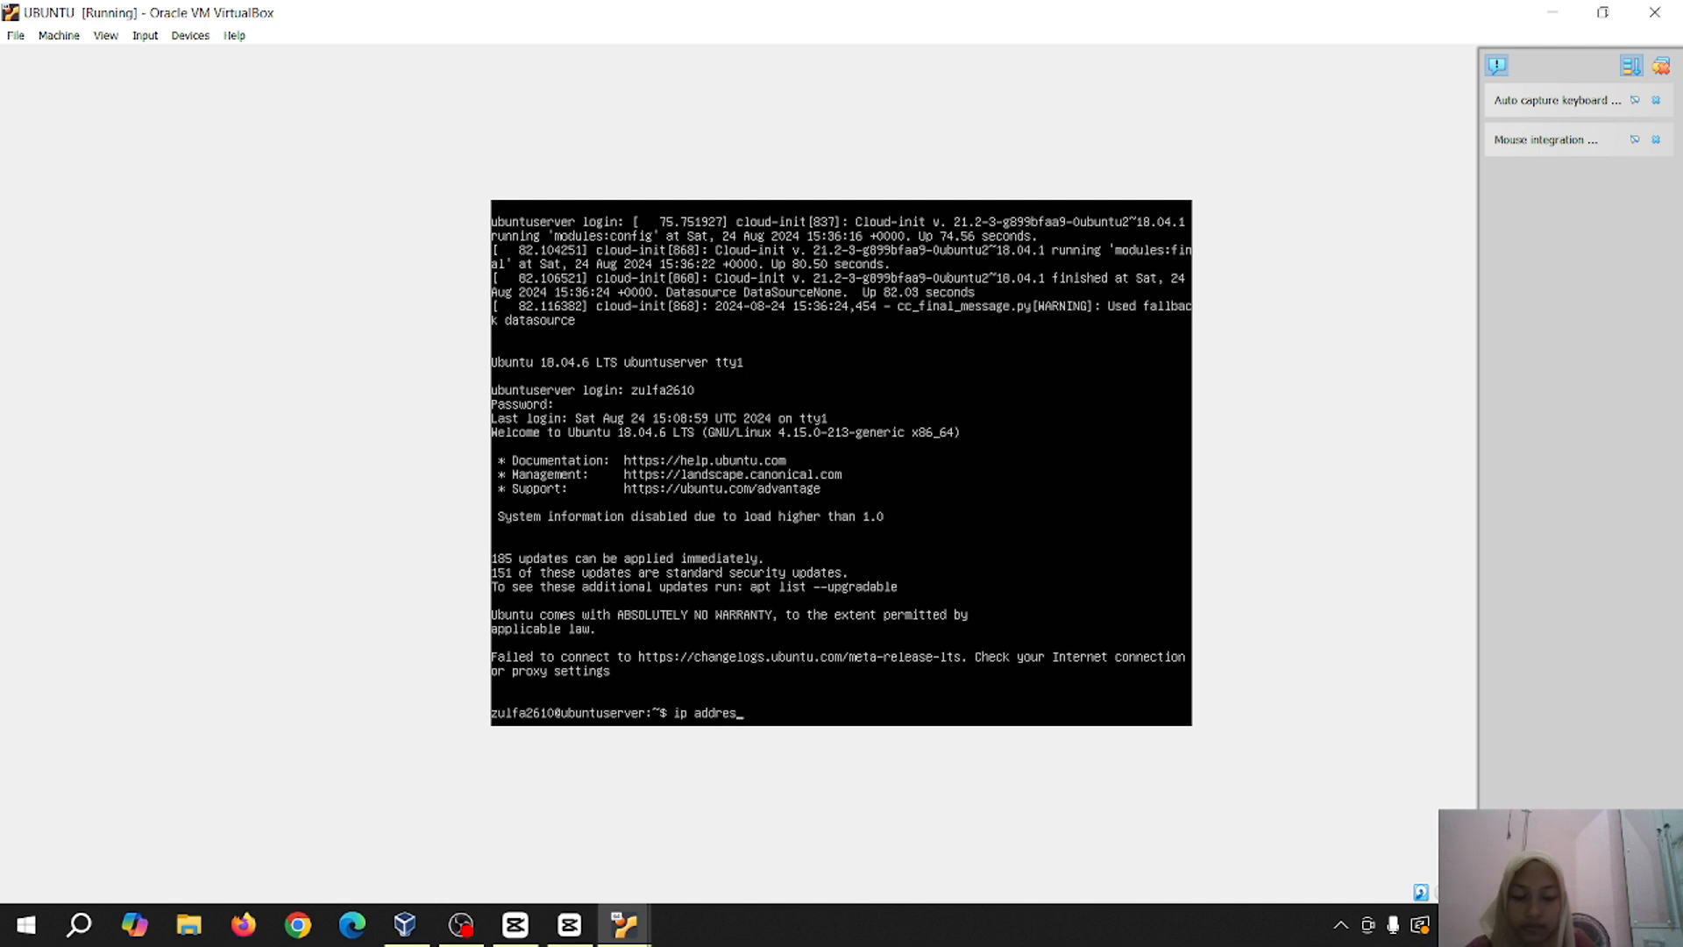
pyautogui.write('s')
pyautogui.press('Return')
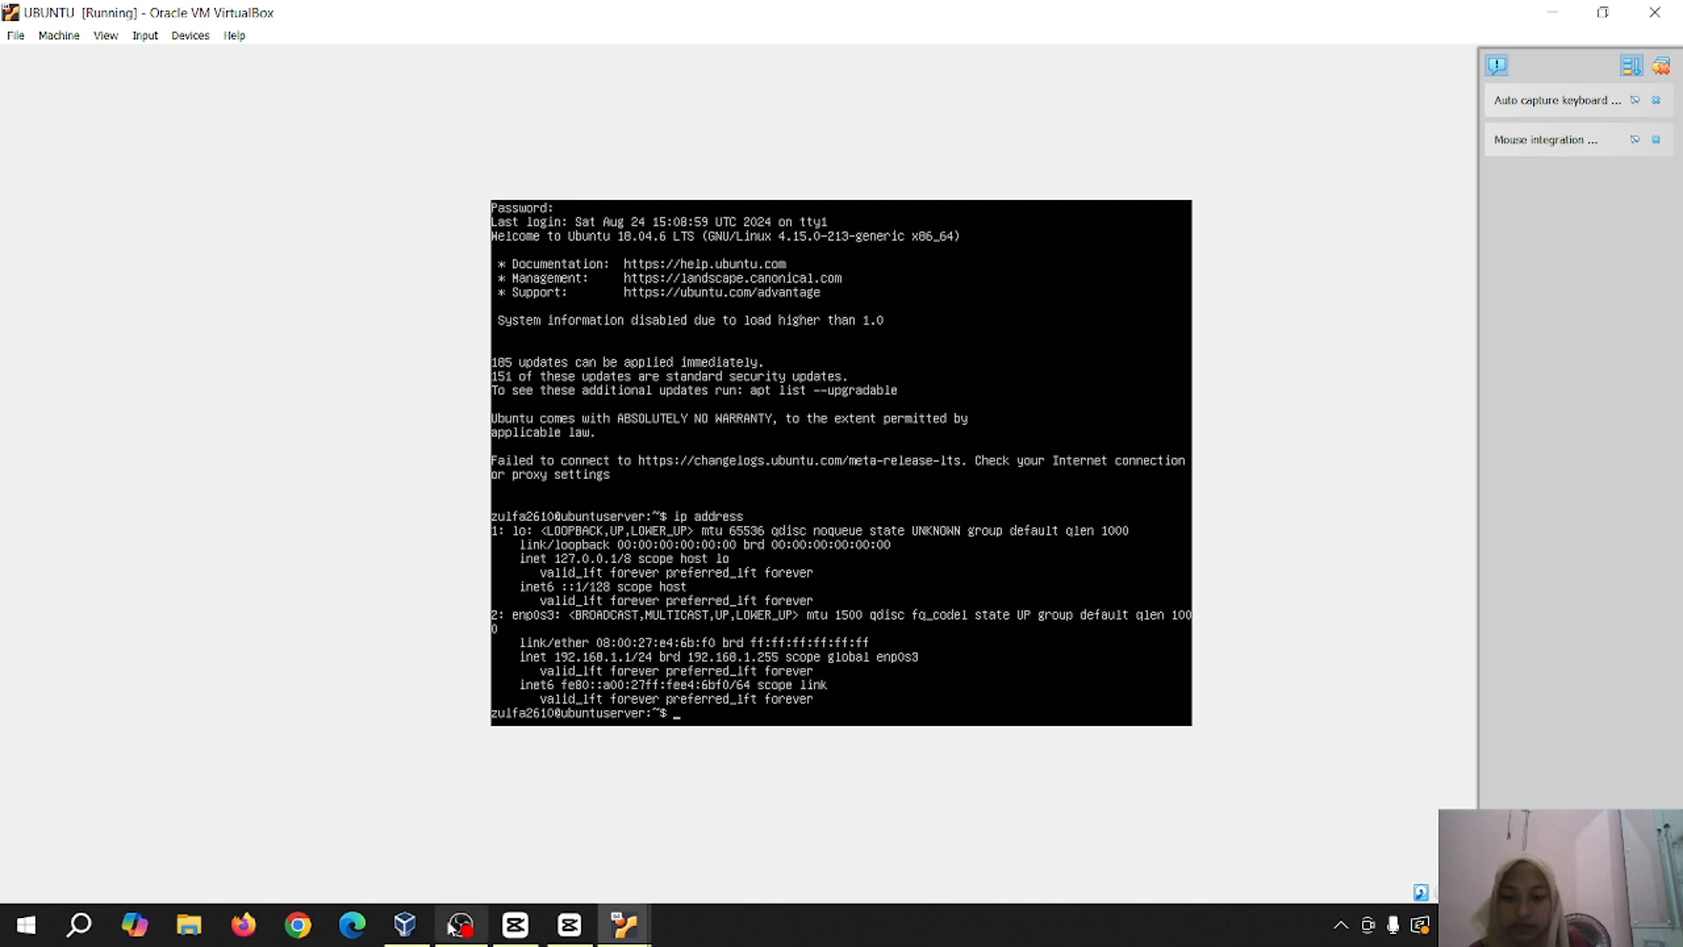
pyautogui.hotkey('ctrl', 'l')
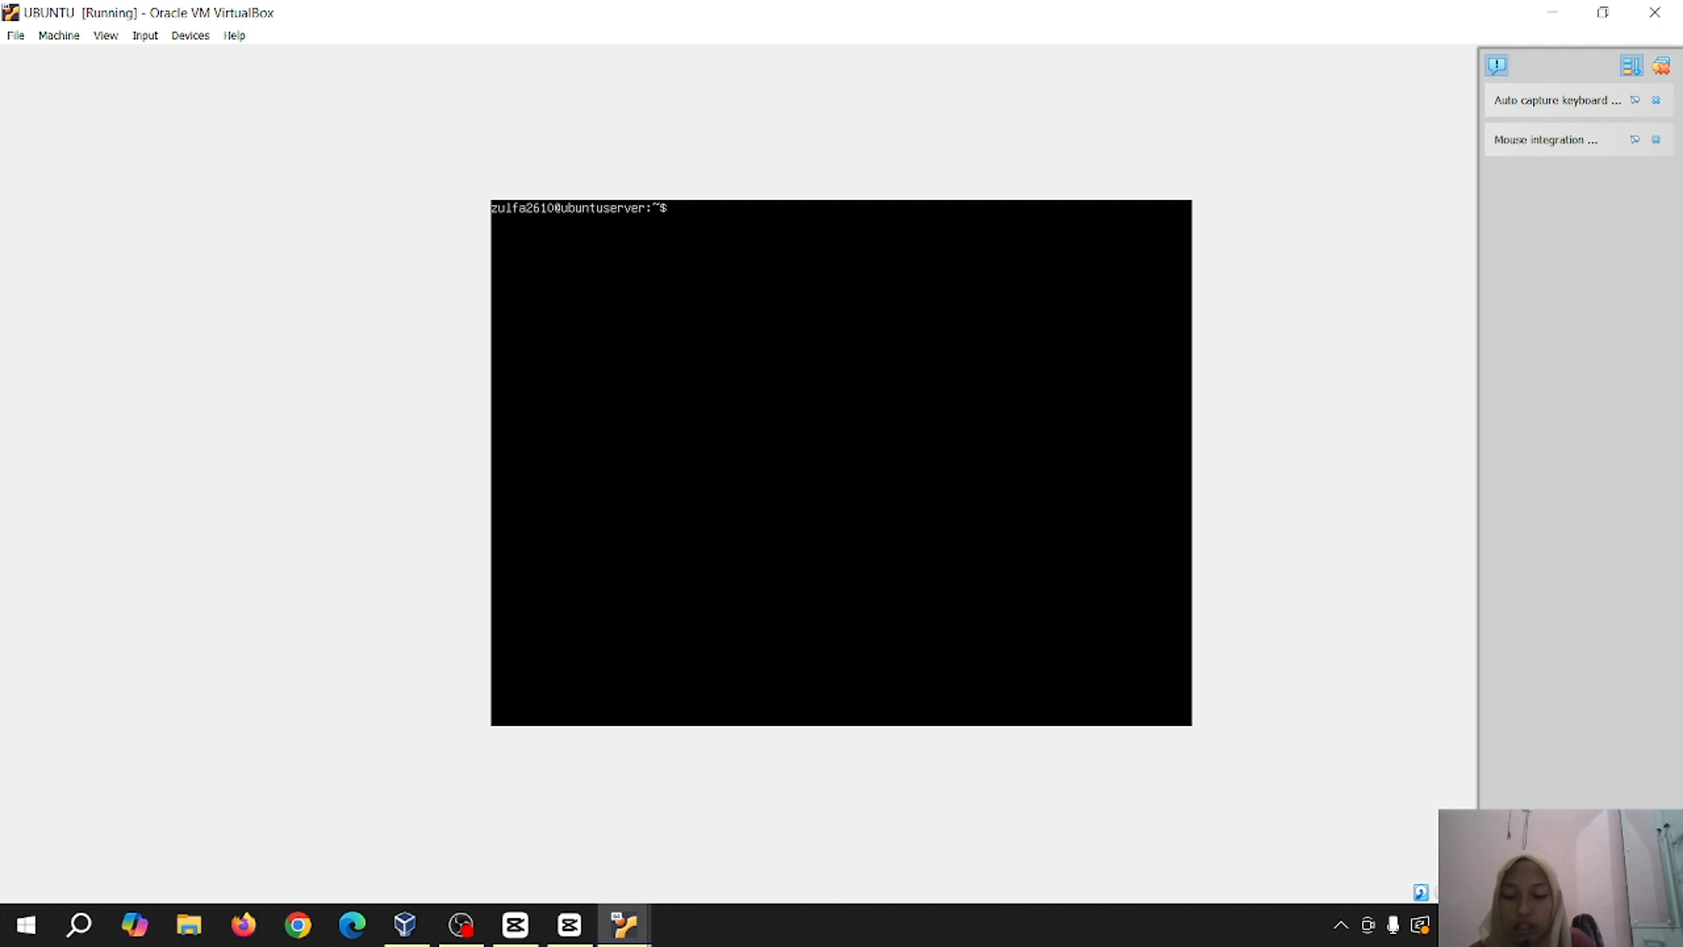
# Run 'ip address 192.168.1.1/24', which is rejected as an unknown command
pyautogui.write('ip ad')
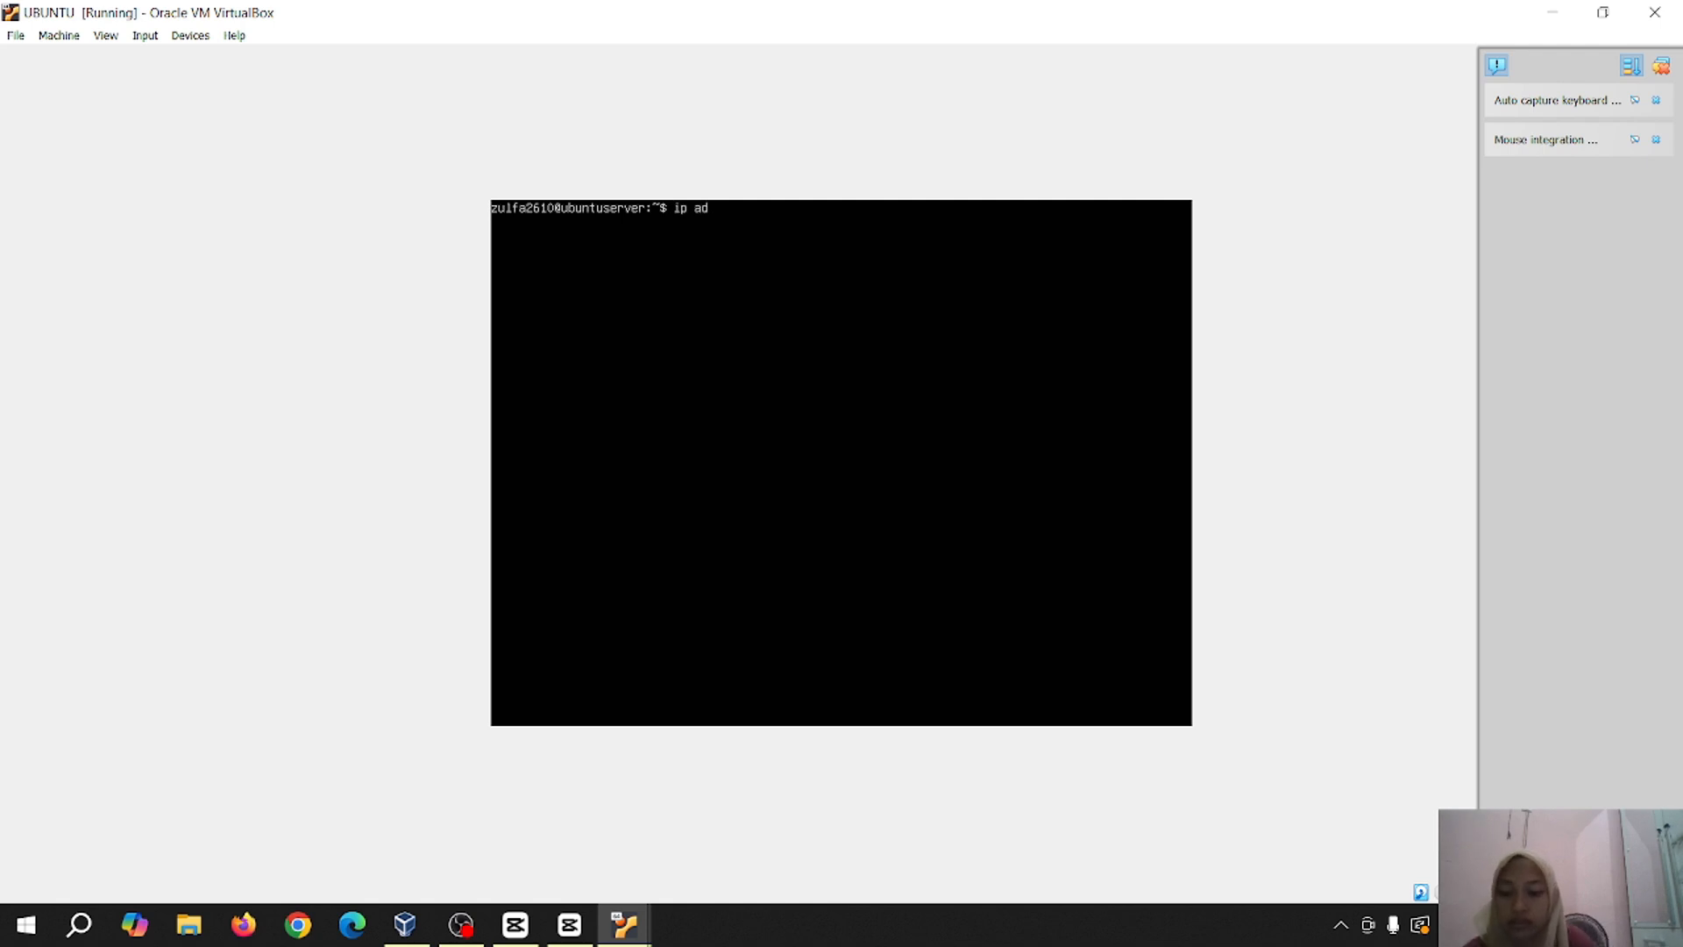
pyautogui.write('dress 192.')
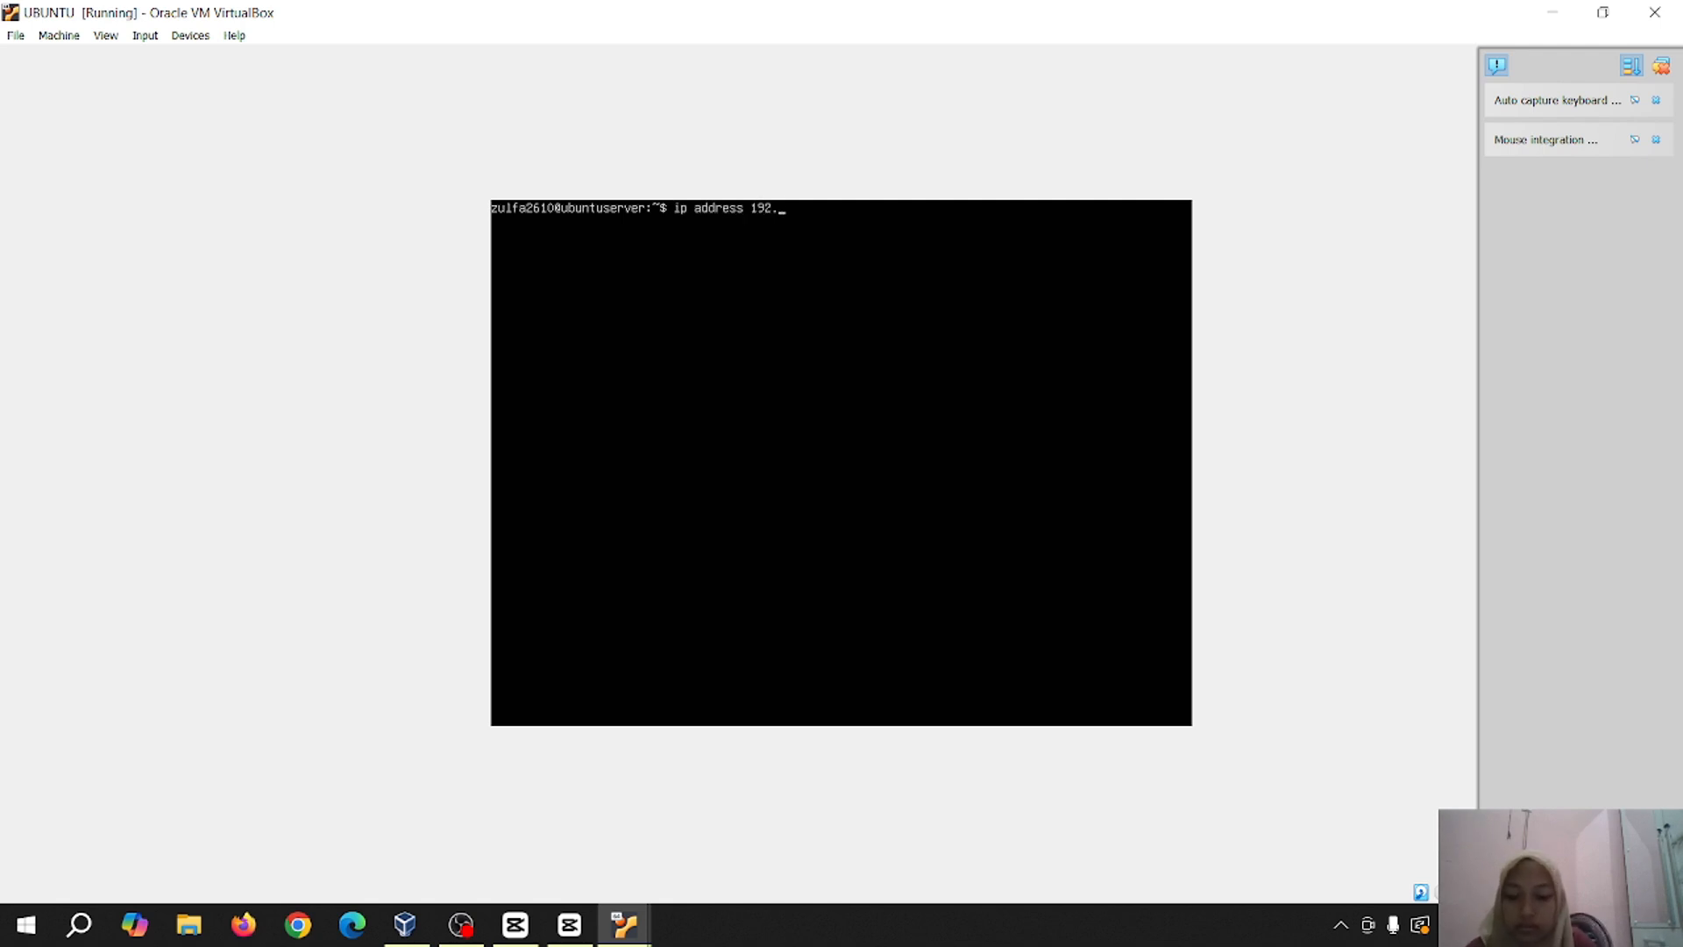
pyautogui.write('168.1.1.24')
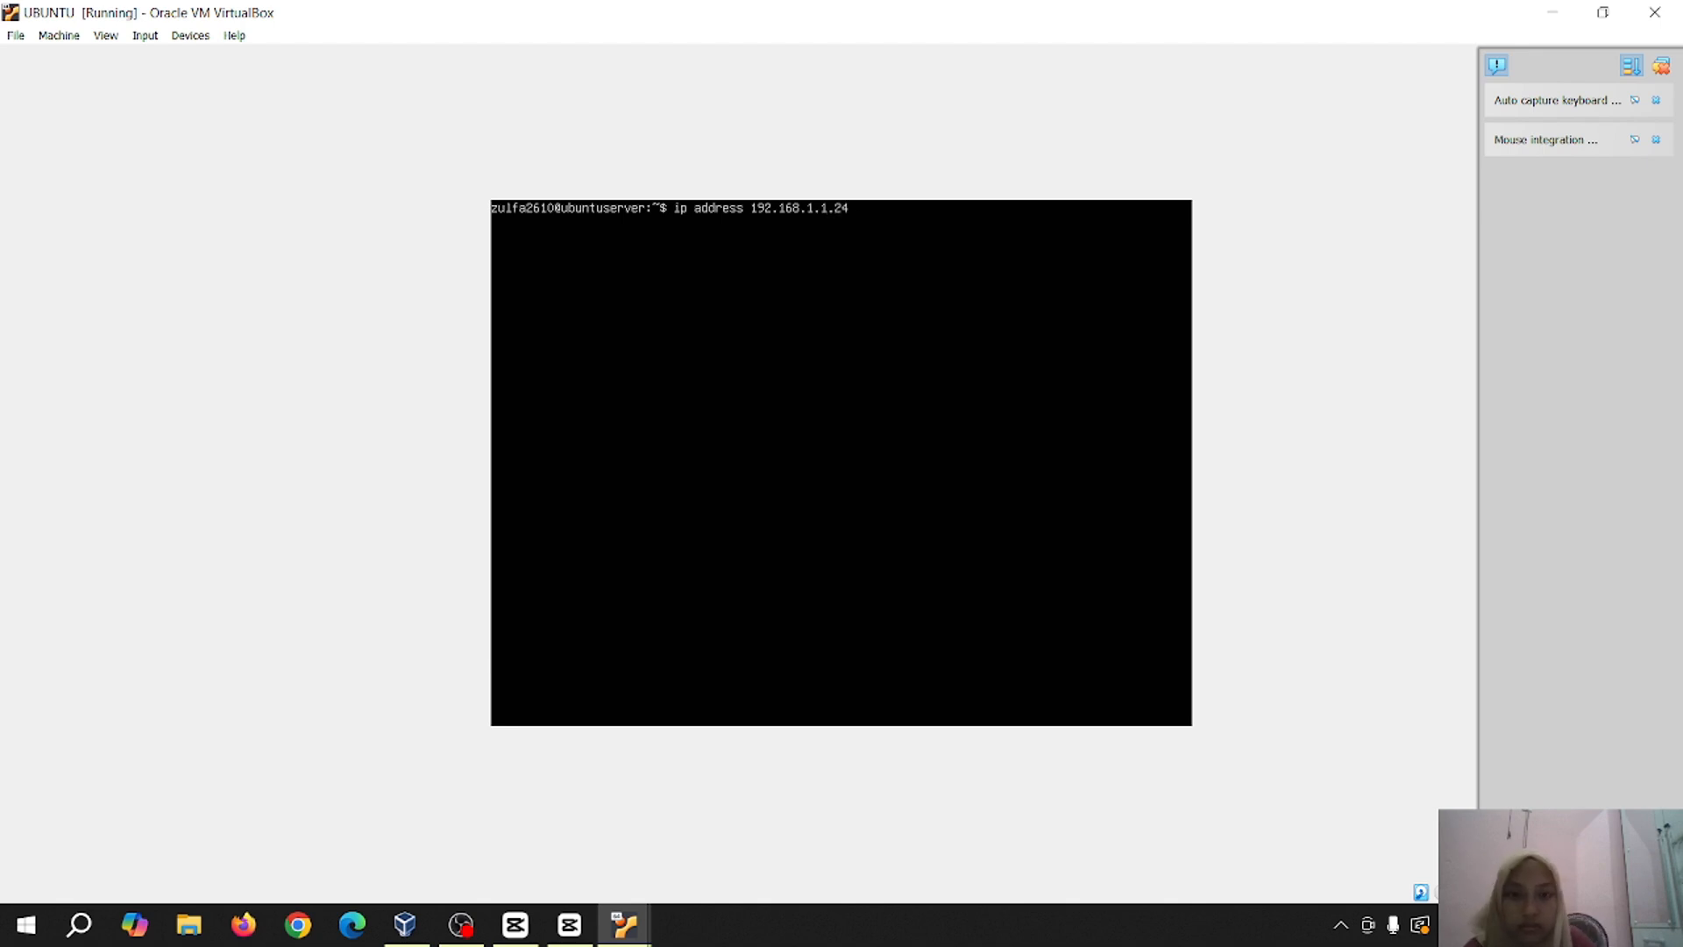
pyautogui.press('BackSpace')
pyautogui.press('BackSpace')
pyautogui.press('BackSpace')
pyautogui.write('/24')
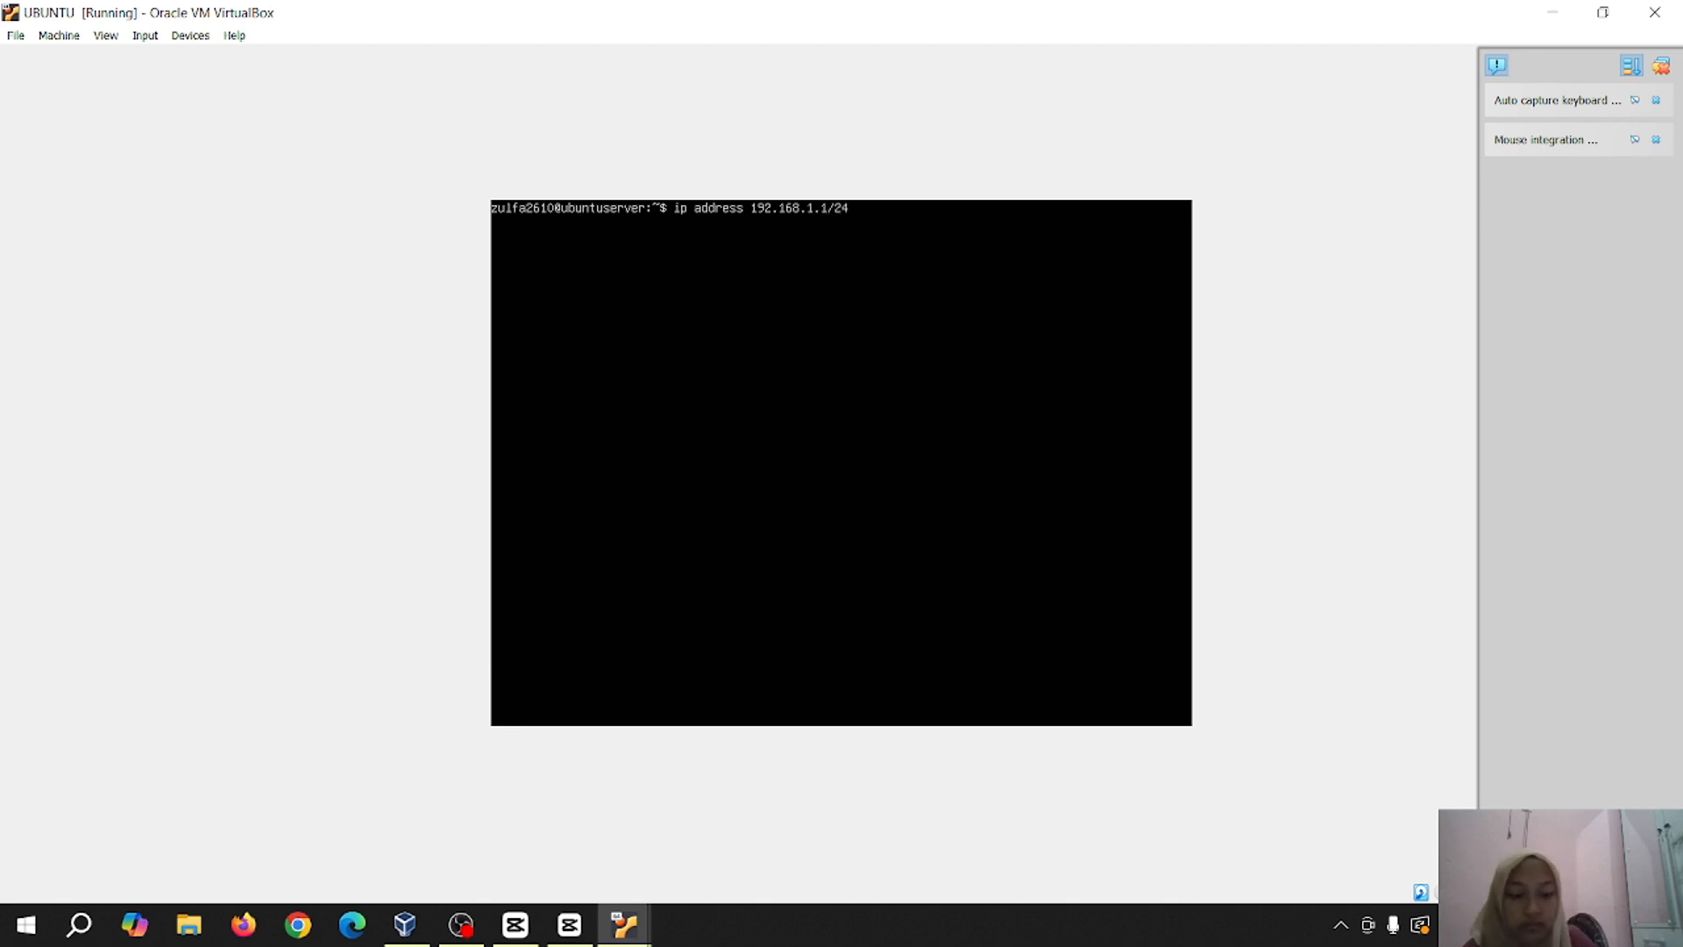
pyautogui.press('Return')
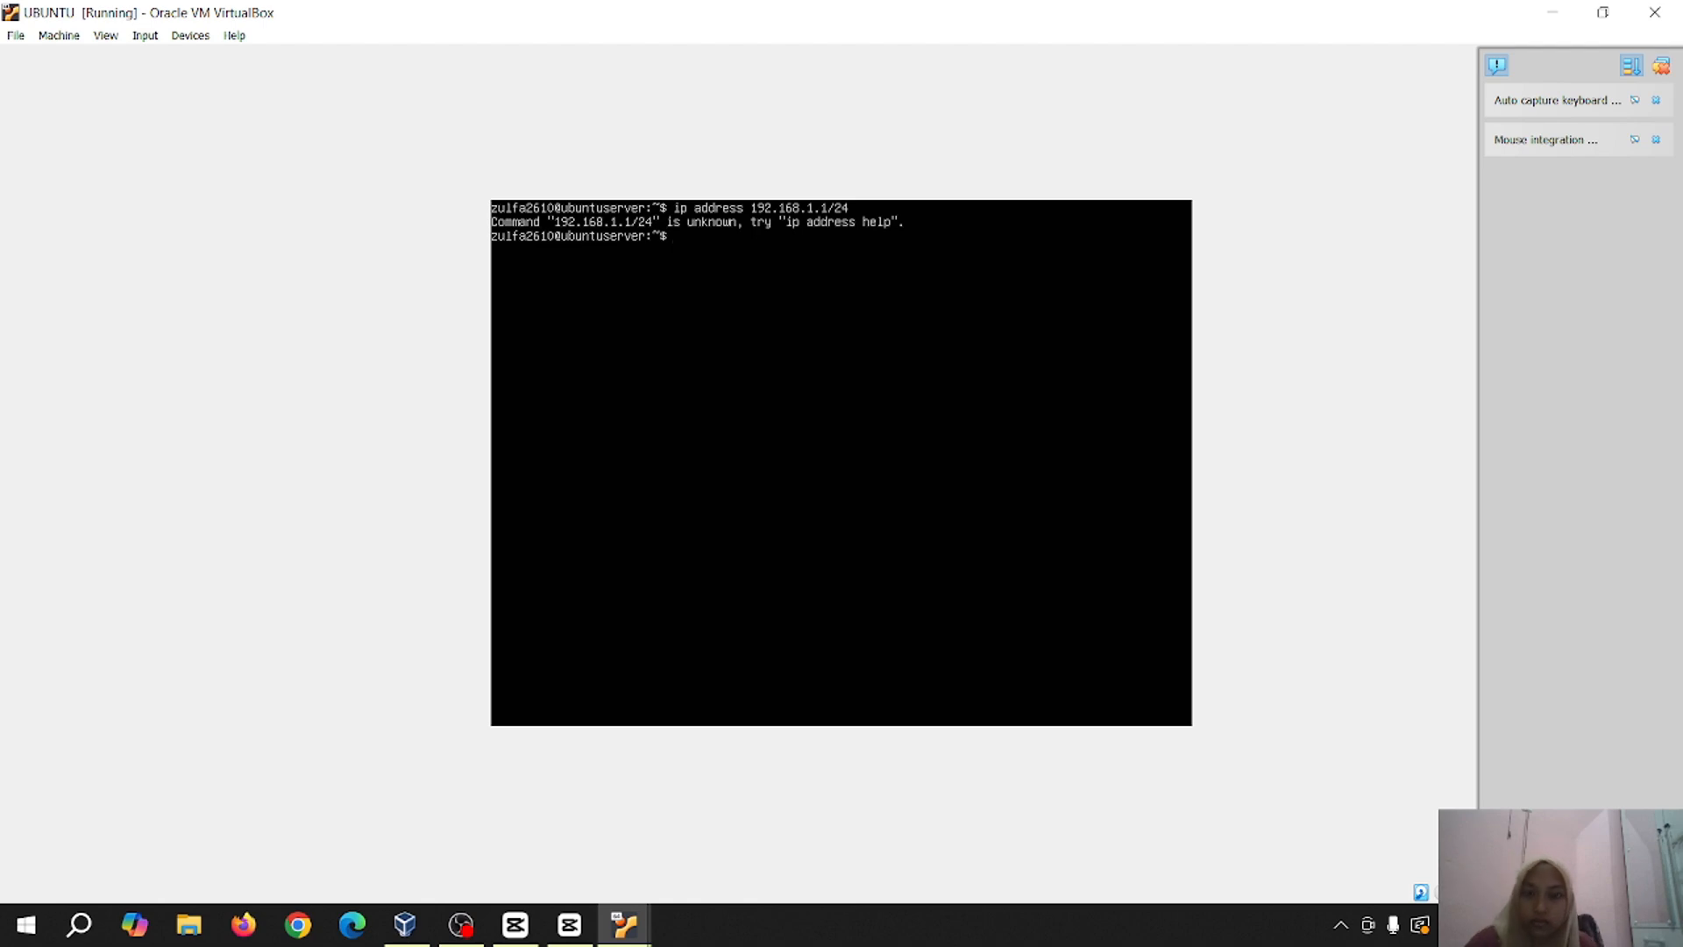